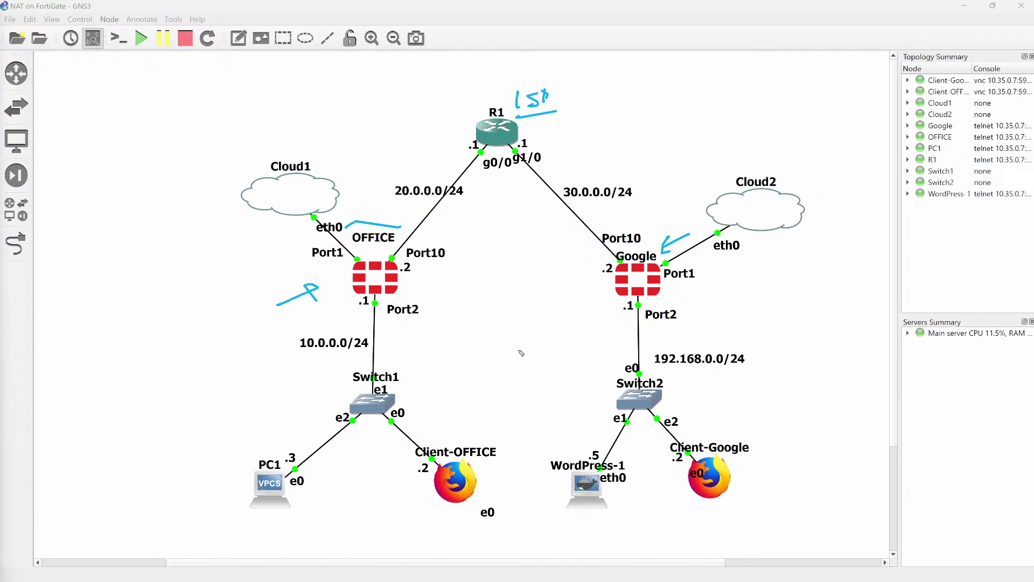
Sketch arrows at WordPress-1, Client-Google, Client-OFFICE, PC1 and the OFFICE–R1 path, then wipe all ink.
mouse_move(511, 549)
mouse_down()
mouse_move(565, 510)
mouse_move(557, 530)
mouse_move(604, 516)
mouse_move(627, 527)
mouse_up()
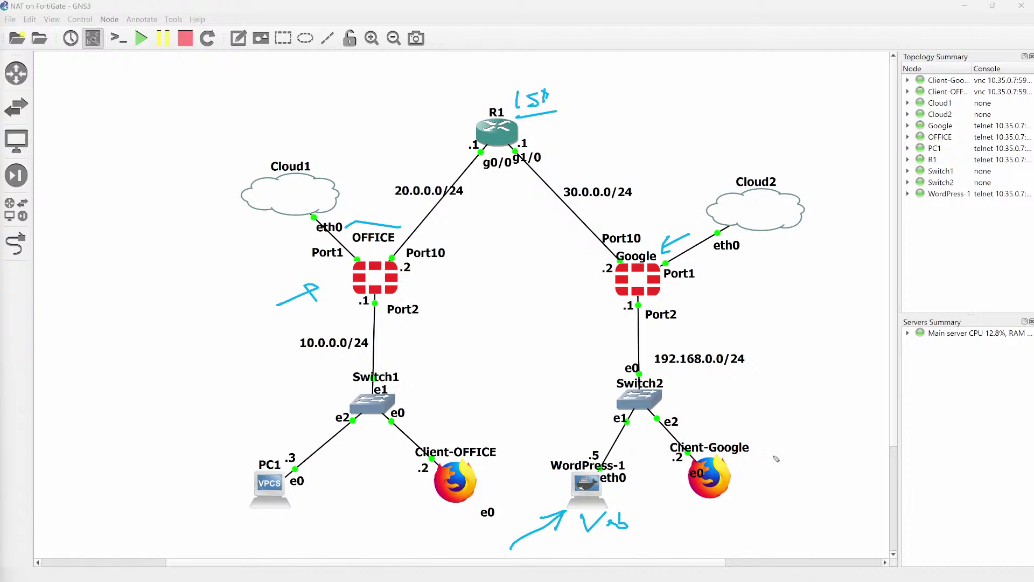
mouse_move(796, 449)
mouse_down()
mouse_move(749, 467)
mouse_move(758, 474)
mouse_up()
mouse_move(372, 529)
mouse_down()
mouse_move(431, 497)
mouse_move(415, 517)
mouse_up()
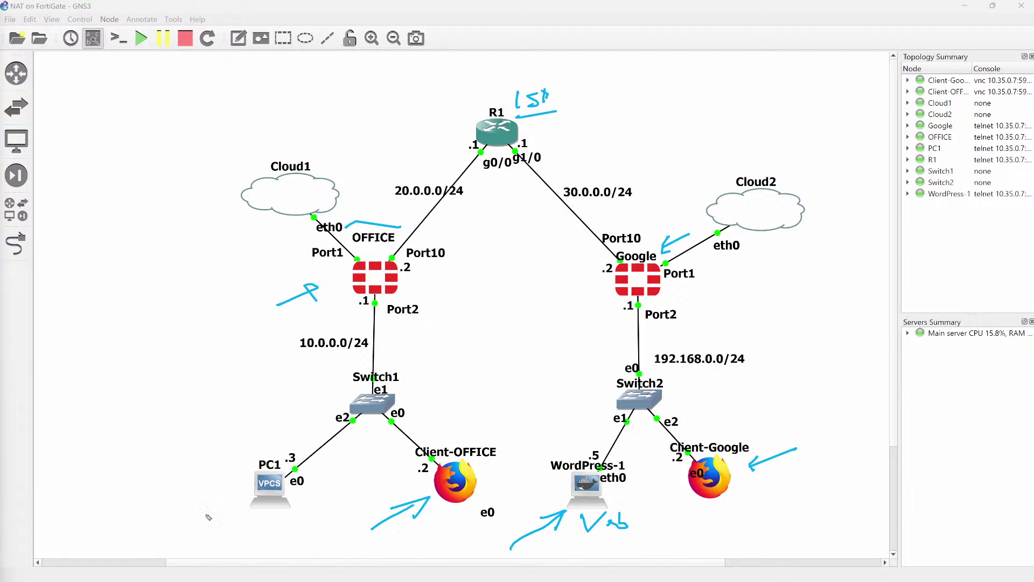
drag(205, 514, 235, 508)
mouse_move(455, 407)
mouse_down()
mouse_move(435, 379)
mouse_move(434, 272)
mouse_move(490, 189)
mouse_move(548, 214)
mouse_move(581, 260)
mouse_move(582, 451)
mouse_move(593, 420)
mouse_up()
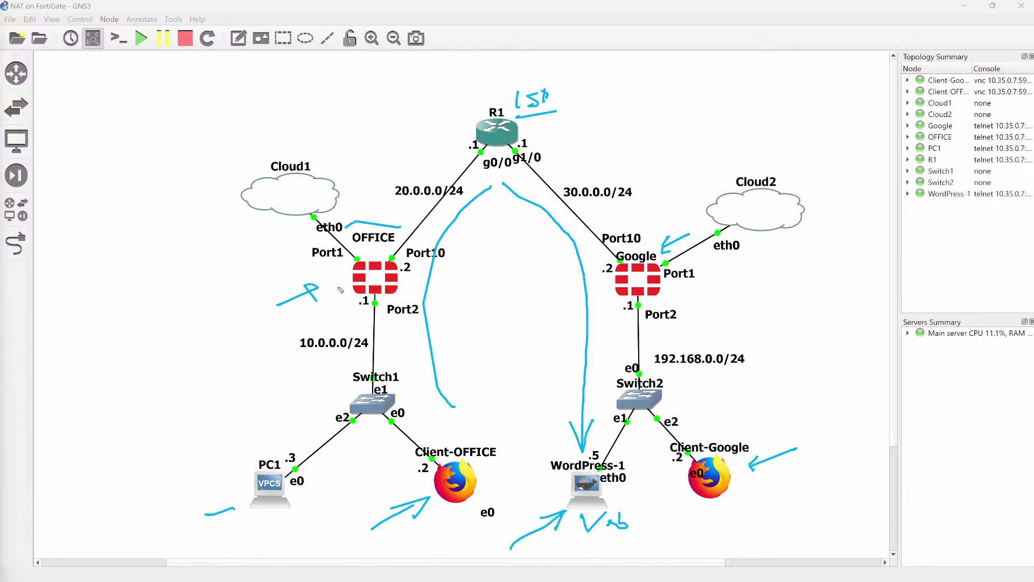
mouse_move(351, 267)
mouse_down()
mouse_move(335, 287)
mouse_move(350, 285)
mouse_up()
key(e)
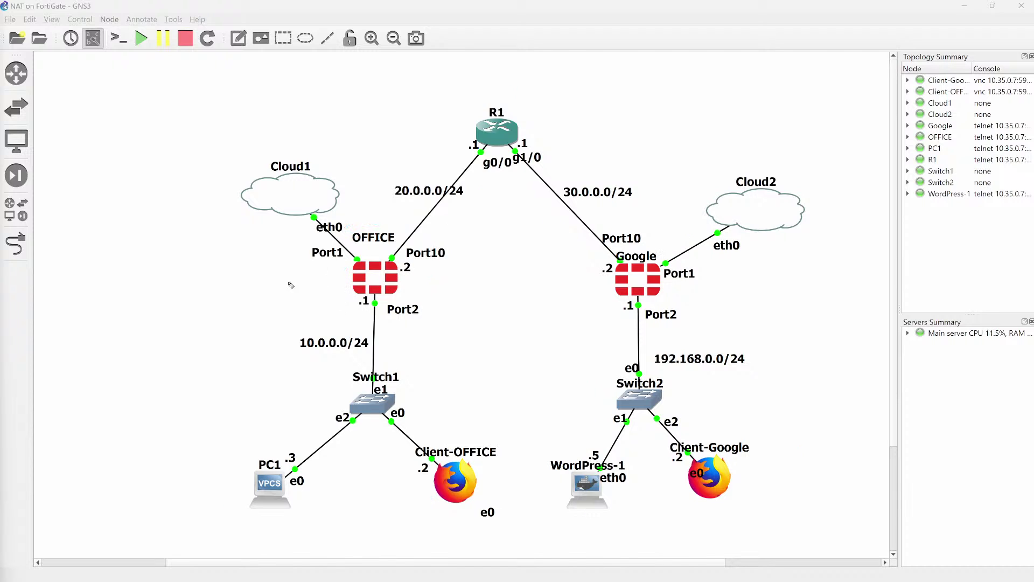
Draw arrows pointing at the OFFICE firewall's Port10 and Google's Port1.
mouse_move(279, 284)
mouse_down()
mouse_move(348, 272)
mouse_move(325, 289)
mouse_up()
drag(773, 274, 681, 281)
drag(682, 281, 704, 291)
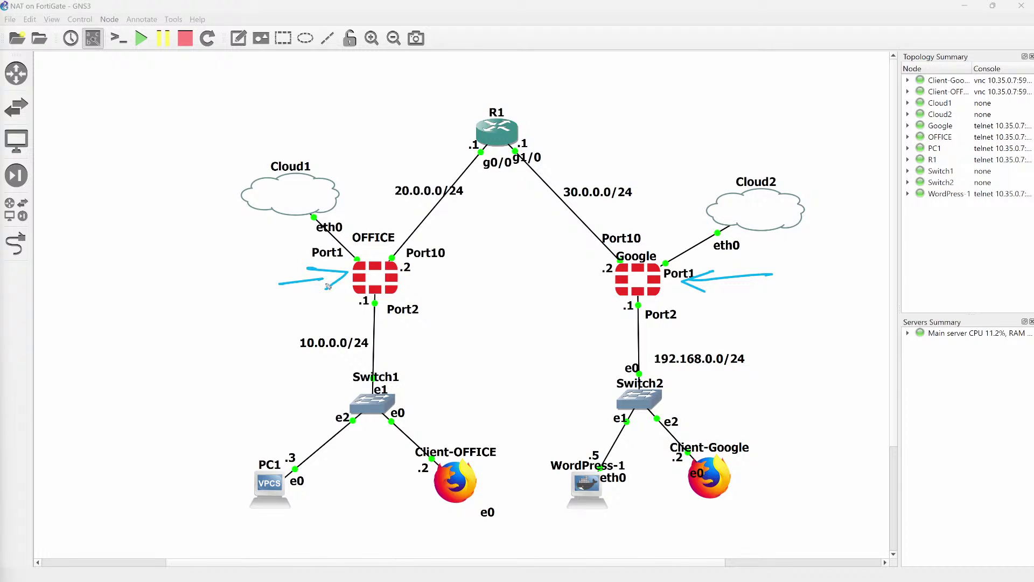
mouse_move(467, 273)
mouse_down()
mouse_move(405, 278)
mouse_move(431, 287)
mouse_up()
mouse_move(544, 284)
mouse_down()
mouse_move(597, 281)
mouse_move(586, 272)
mouse_move(590, 292)
mouse_up()
drag(324, 300, 250, 335)
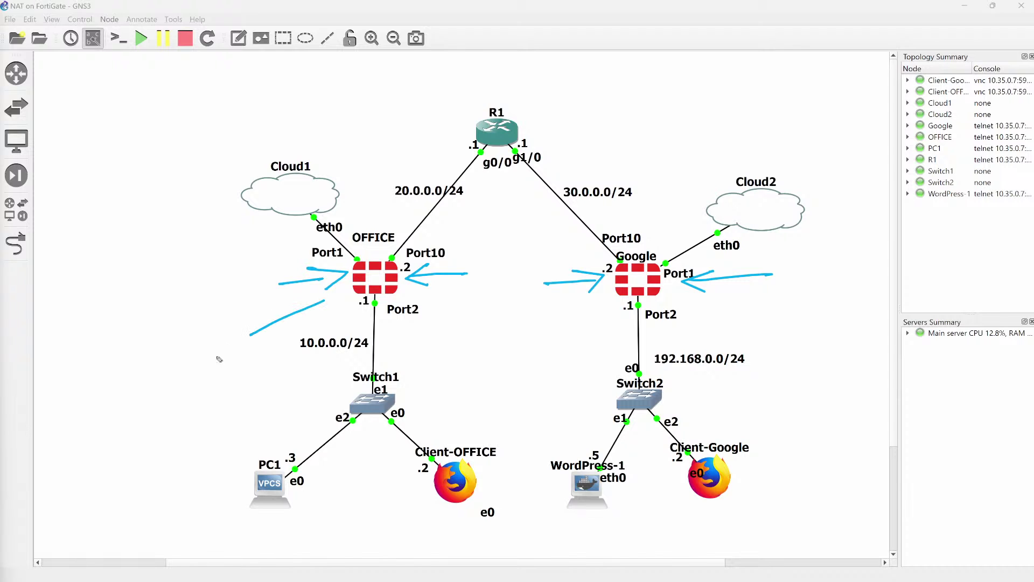
Write SNAT beside OFFICE, mark PC1 as the source, and arrow toward 20.0.0.0/24.
mouse_move(176, 358)
mouse_down()
mouse_move(185, 371)
mouse_move(171, 379)
mouse_up()
mouse_move(177, 357)
mouse_down()
mouse_move(204, 345)
mouse_move(211, 355)
mouse_move(225, 350)
mouse_move(237, 325)
mouse_up()
drag(228, 328, 232, 345)
drag(316, 489, 297, 495)
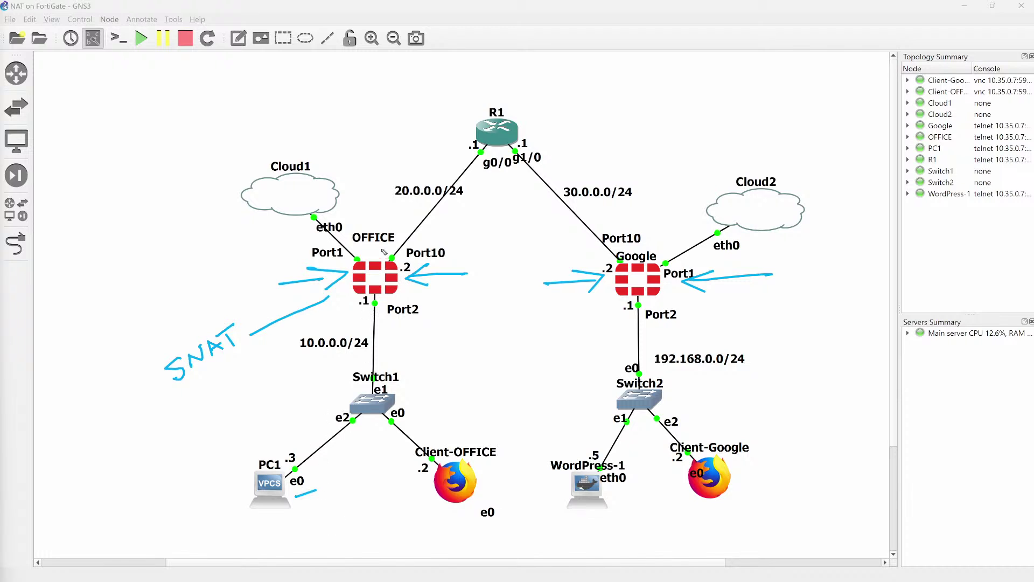
mouse_move(379, 248)
mouse_down()
mouse_move(411, 216)
mouse_move(409, 230)
mouse_up()
Write DNAT beside the Google firewall and underline it.
mouse_move(708, 307)
mouse_down()
mouse_move(707, 325)
mouse_move(751, 305)
mouse_move(758, 323)
mouse_move(756, 313)
mouse_move(768, 322)
mouse_up()
drag(759, 297, 776, 294)
drag(680, 345, 771, 329)
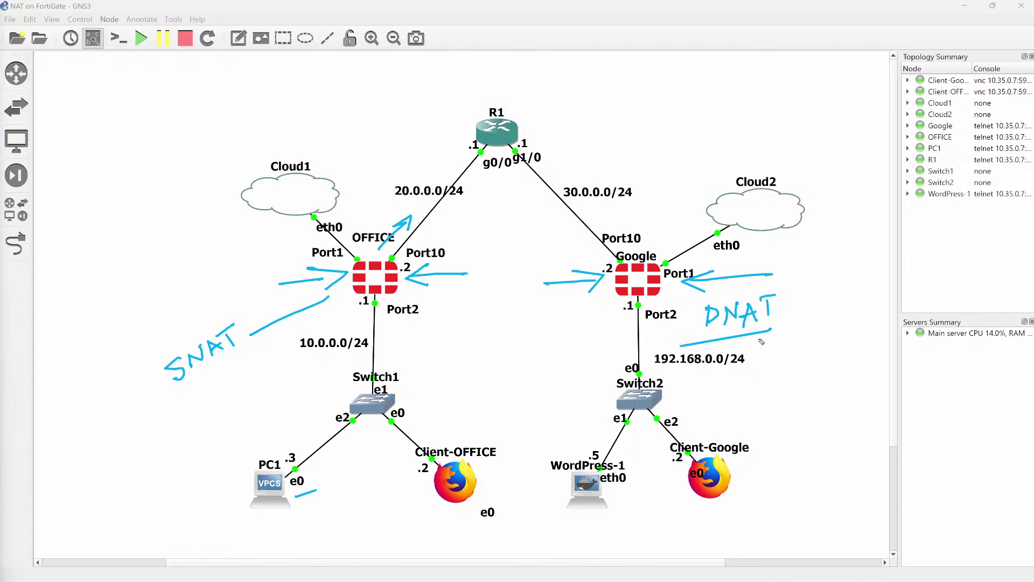
Arrow WordPress-1 and Client-OFFICE, underline 30.0.0.0/24, and trace R1 through Google to WordPress-1.
drag(558, 423, 574, 441)
drag(569, 445, 583, 450)
mouse_move(385, 516)
mouse_down()
mouse_move(419, 495)
mouse_move(416, 511)
mouse_up()
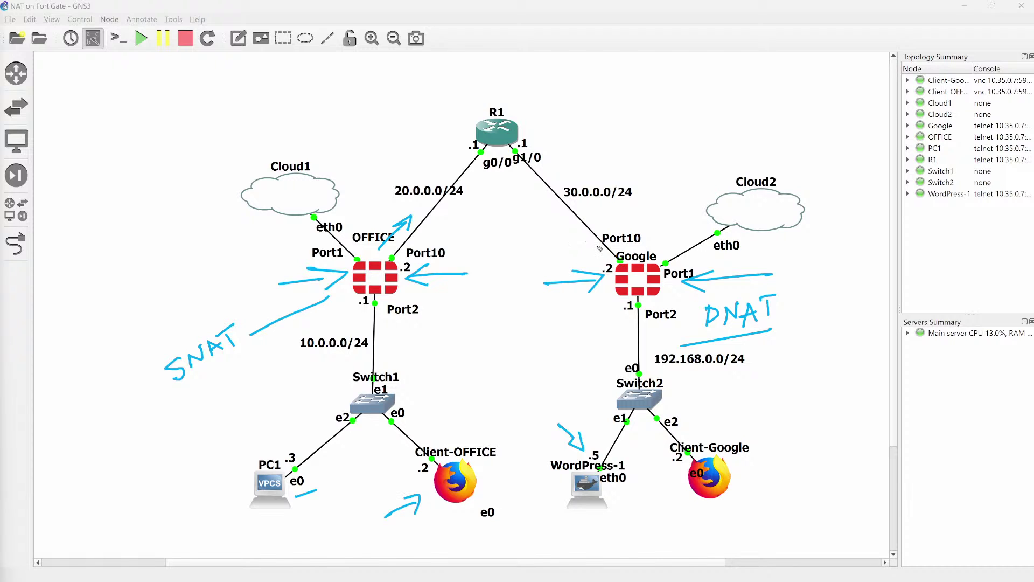
drag(572, 204, 620, 205)
mouse_move(396, 545)
mouse_down()
mouse_move(437, 510)
mouse_move(434, 533)
mouse_up()
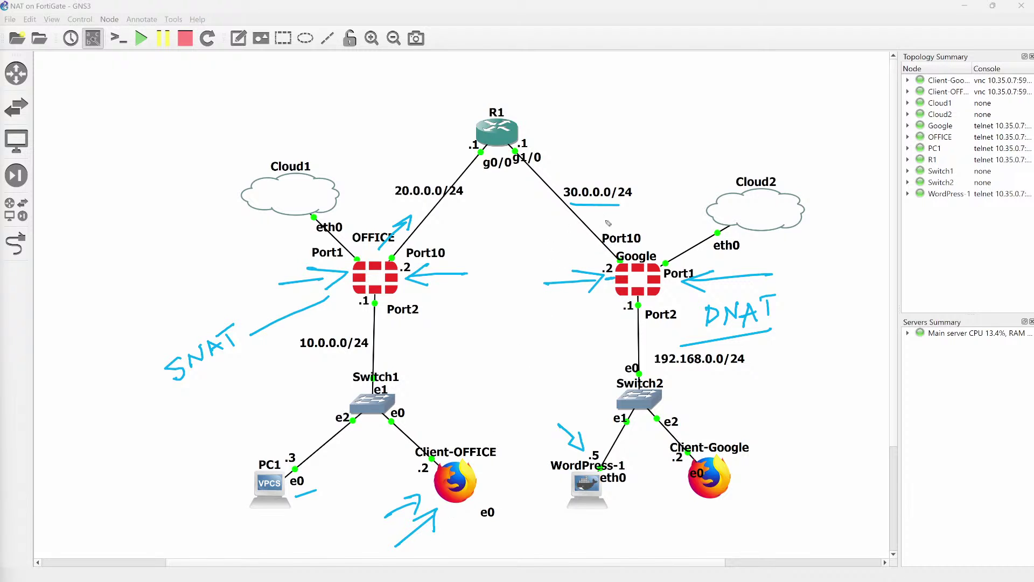
drag(599, 216, 634, 248)
mouse_move(615, 311)
mouse_down()
mouse_move(613, 380)
mouse_move(595, 441)
mouse_move(591, 421)
mouse_move(611, 418)
mouse_up()
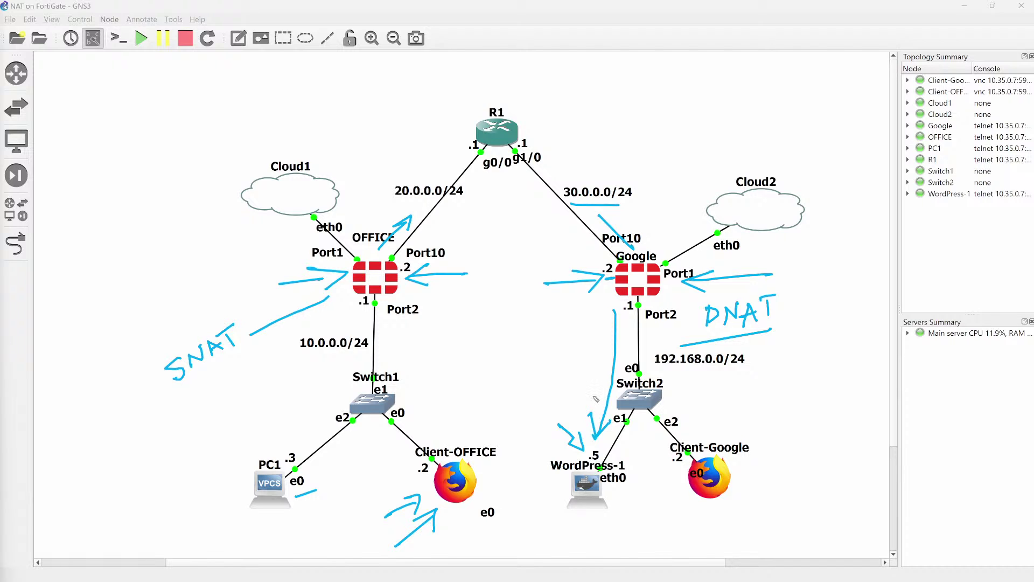
Erase the SNAT and DNAT pen sketches from the canvas.
key(e)
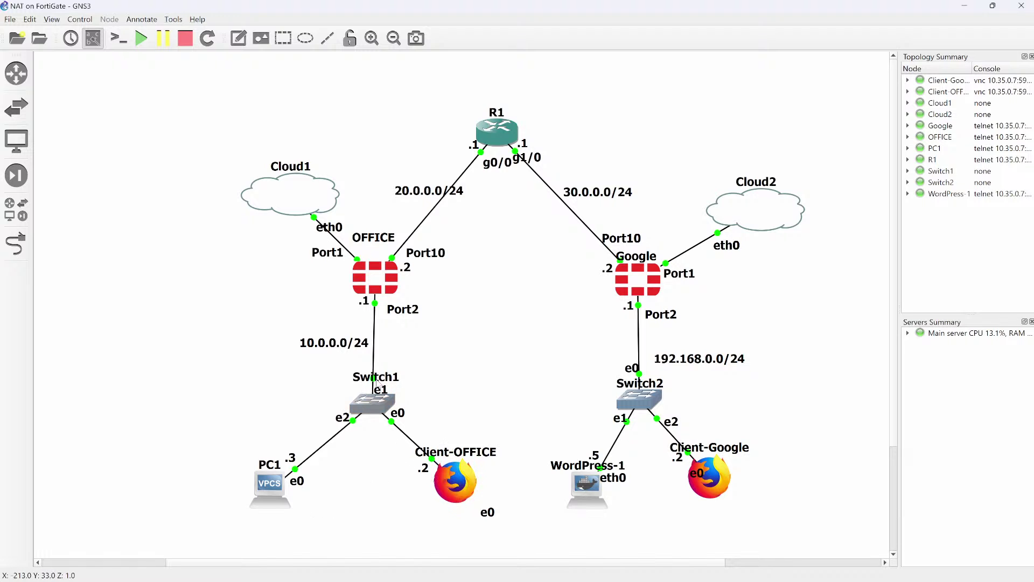
mouse_move(377, 279)
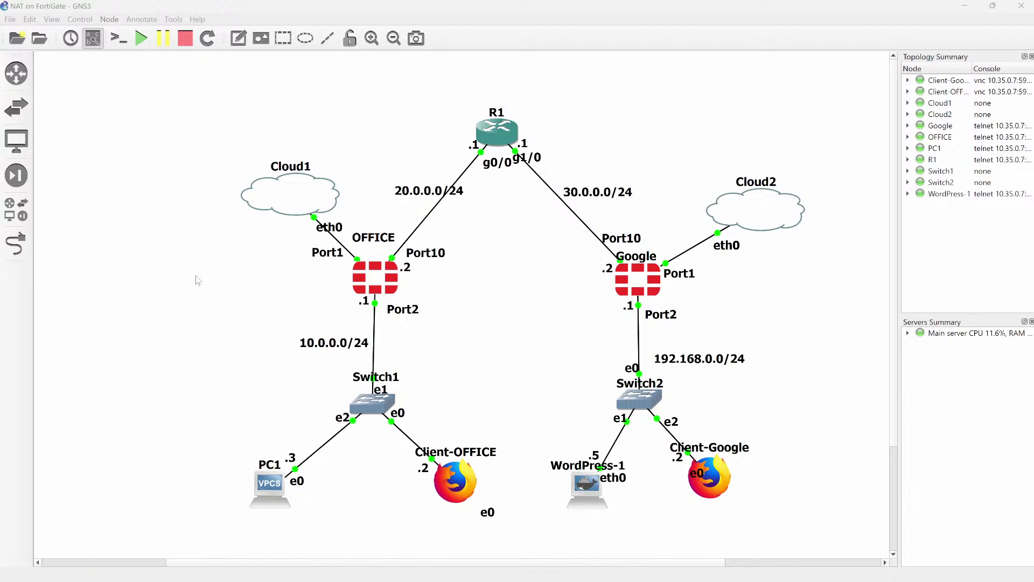
Sign back into the OFFICE-FG web GUI in Chrome with the admin account and password.
key(alt+Tab)
click(269, 34)
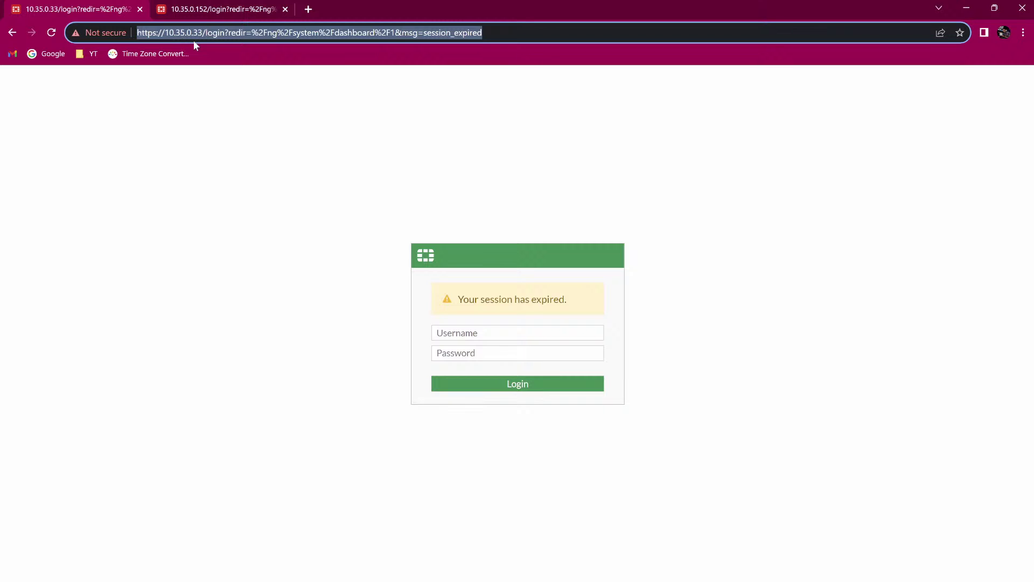
click(452, 330)
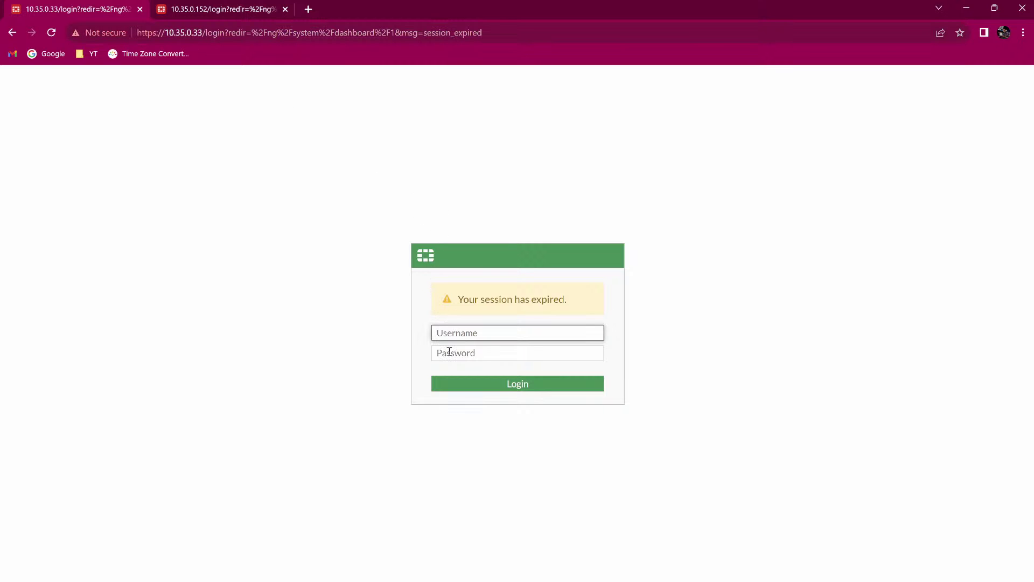
text(admin)
click(450, 351)
text(a)
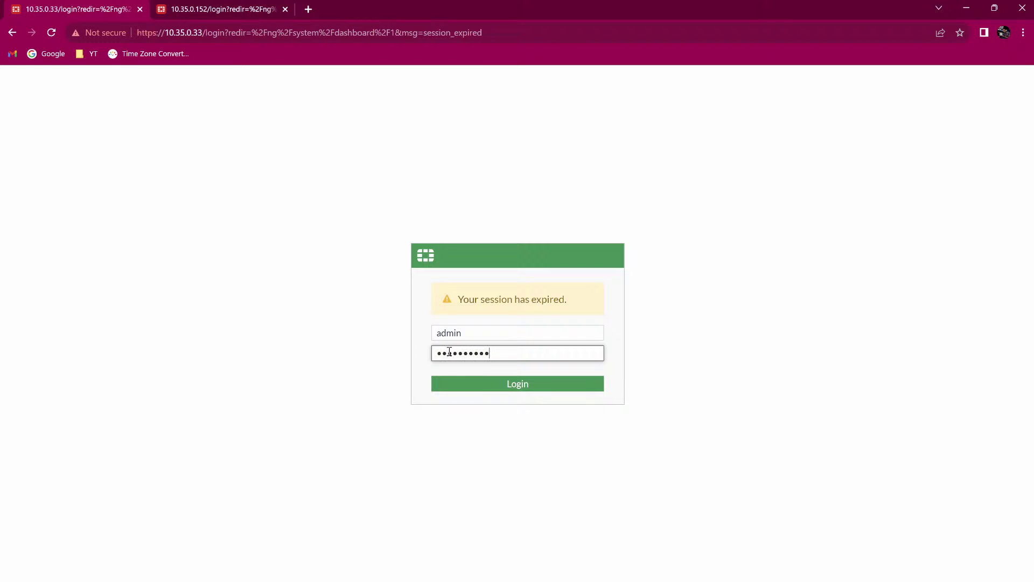
key(Return)
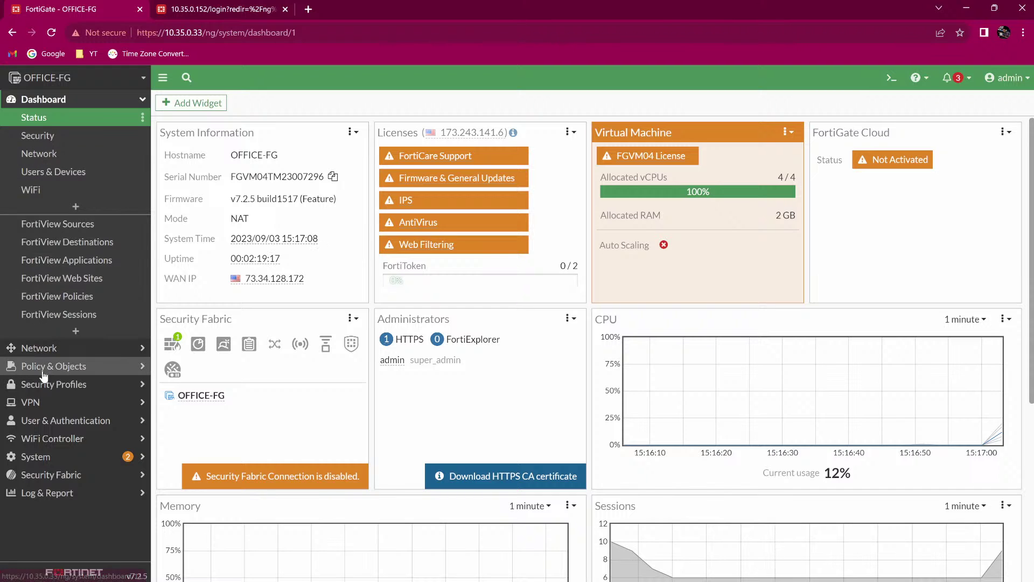
Open Network > Interfaces on OFFICE-FG to show LAN (port2) 10.0.0.1/24.
click(48, 343)
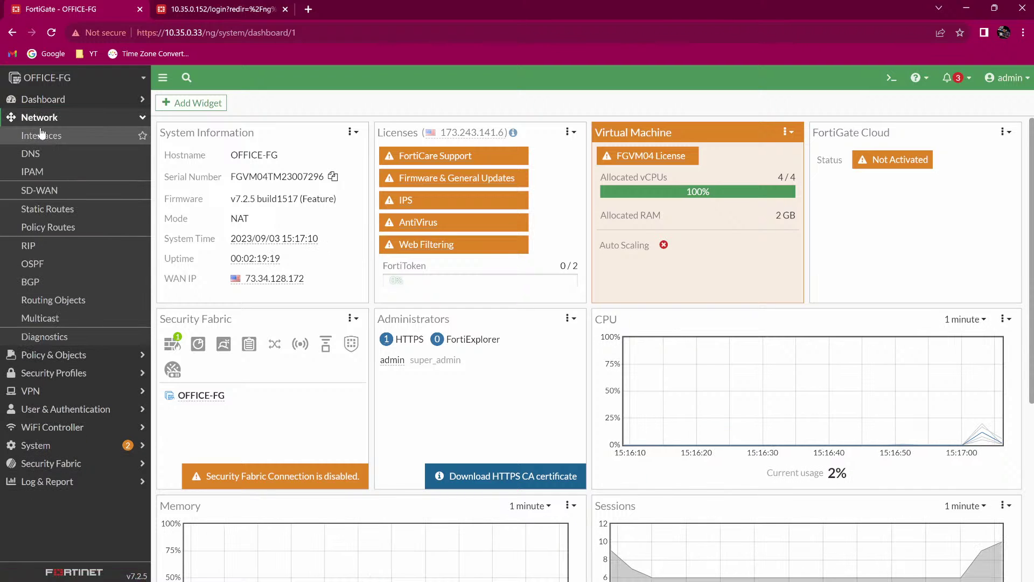
click(43, 136)
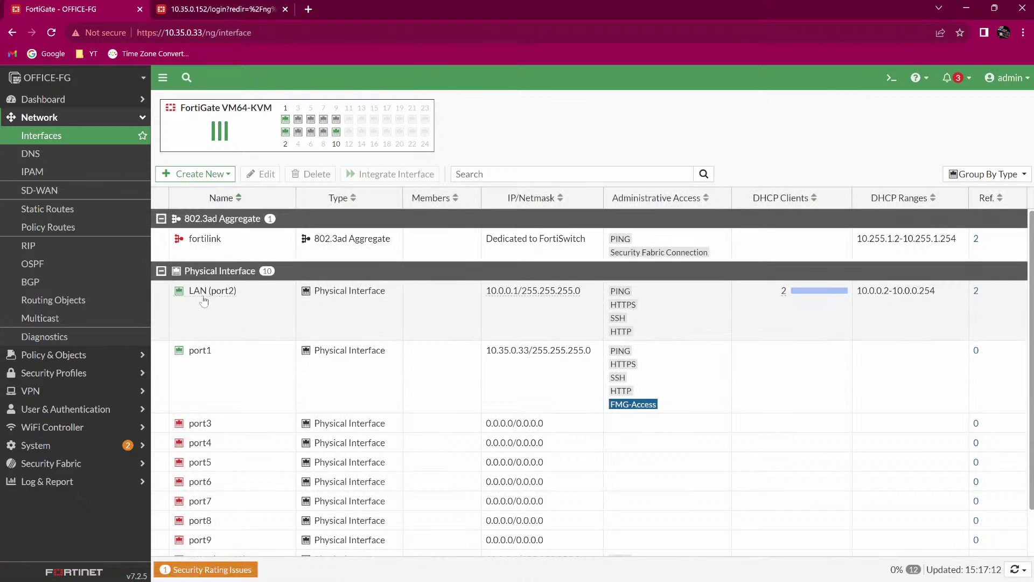
mouse_move(231, 300)
Compare the interface list with the GNS3 topology, scroll to WAN (port10) 20.0.0.2/24, return to GNS3.
key(alt+Tab)
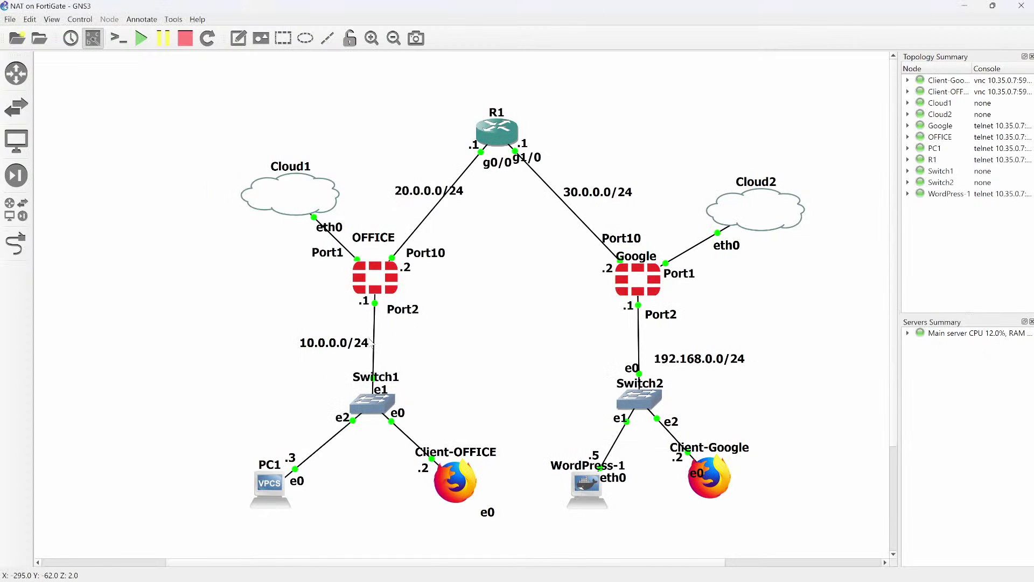
key(alt+Tab)
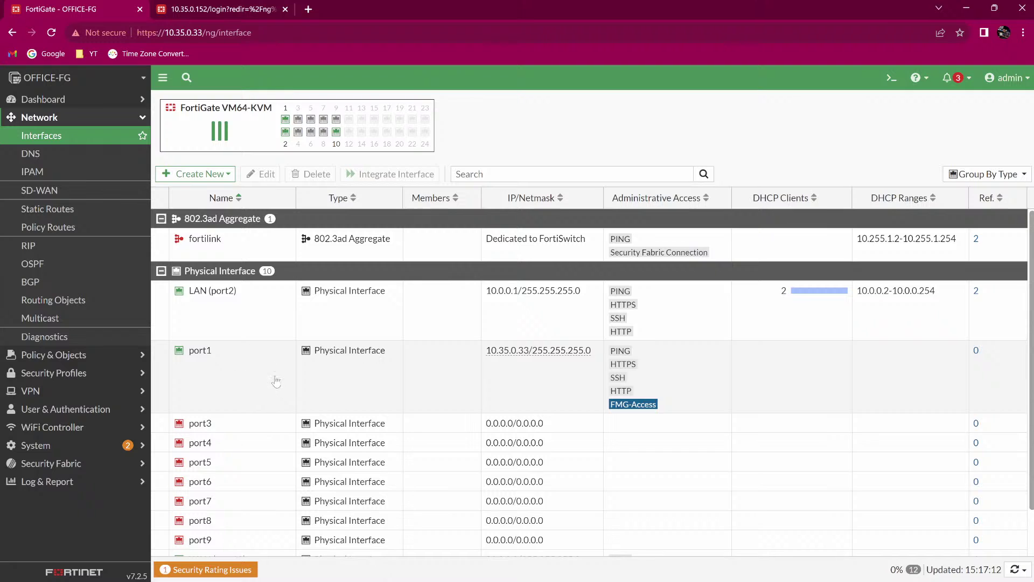
key(alt+Tab)
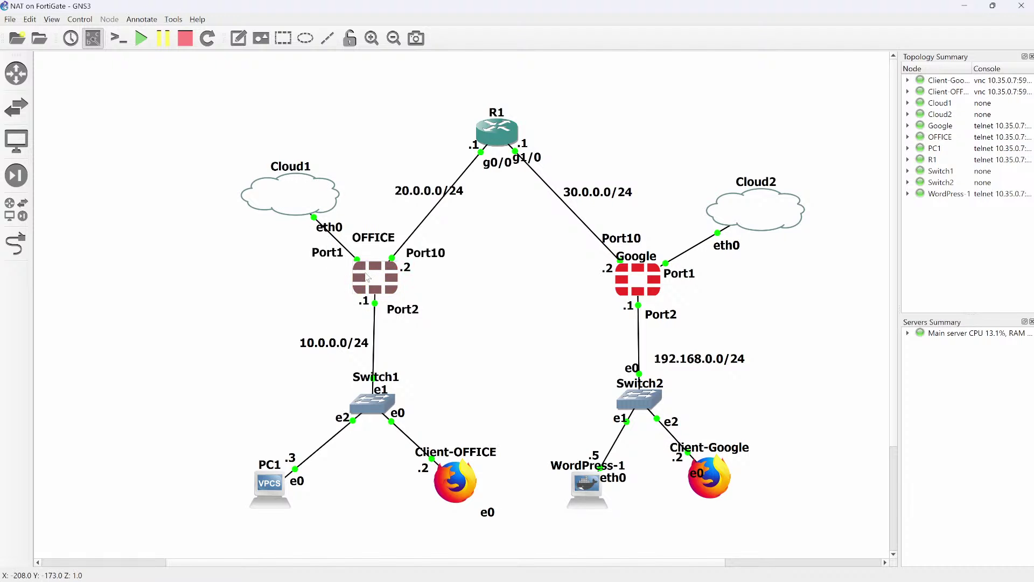
mouse_move(369, 277)
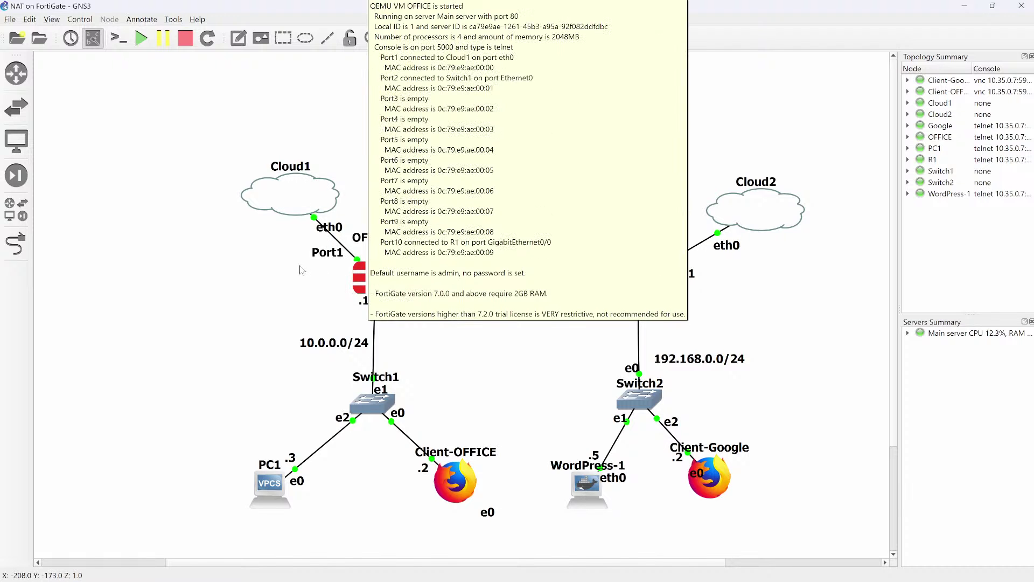
key(alt+Tab)
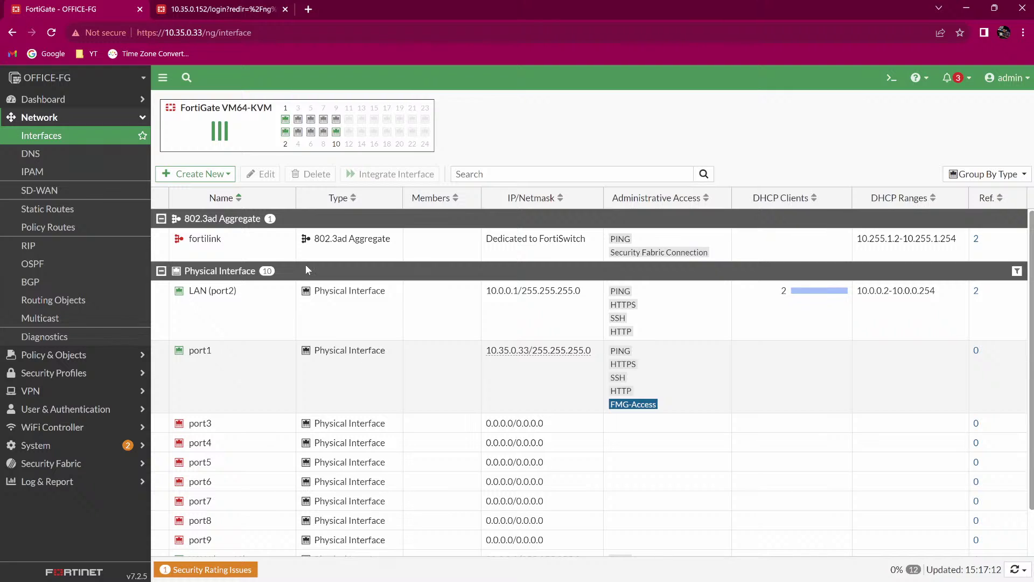
scroll(305, 270, down, 2)
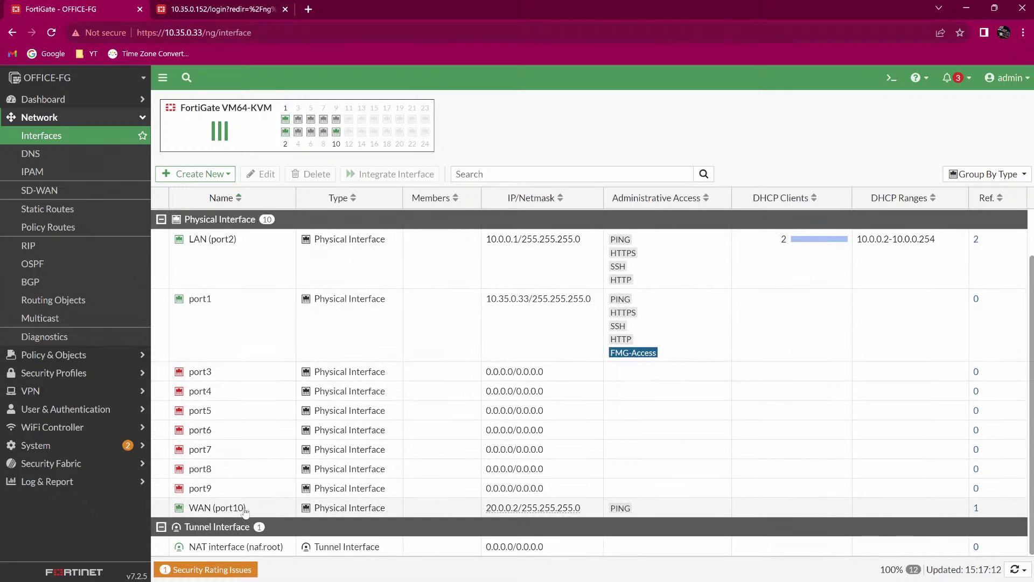
mouse_move(241, 510)
key(alt+Tab)
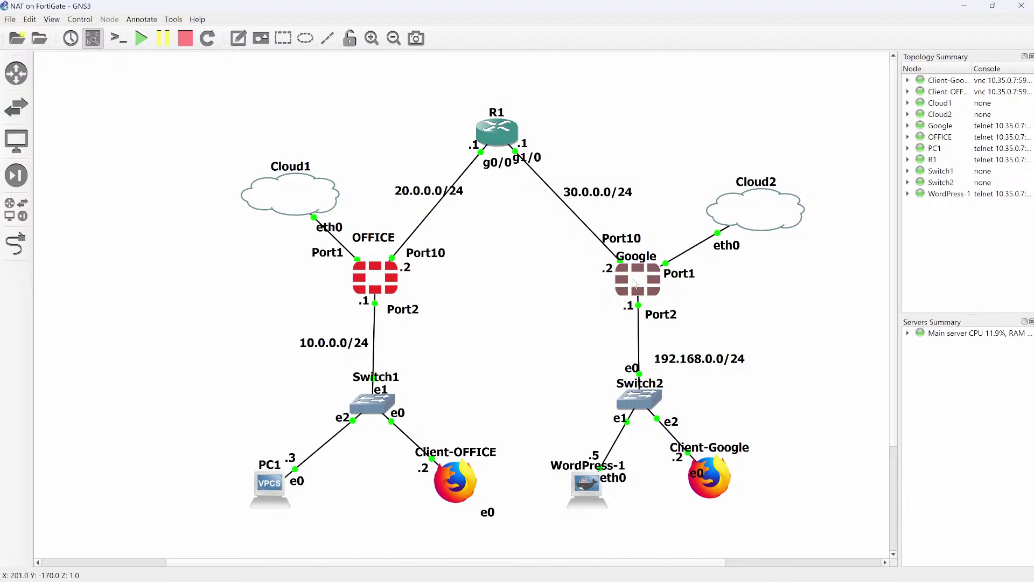
From PC1's console, confirm 10.0.0.3/24 with gateway 10.0.0.1 and ping 10.0.0.1 successfully.
mouse_move(635, 284)
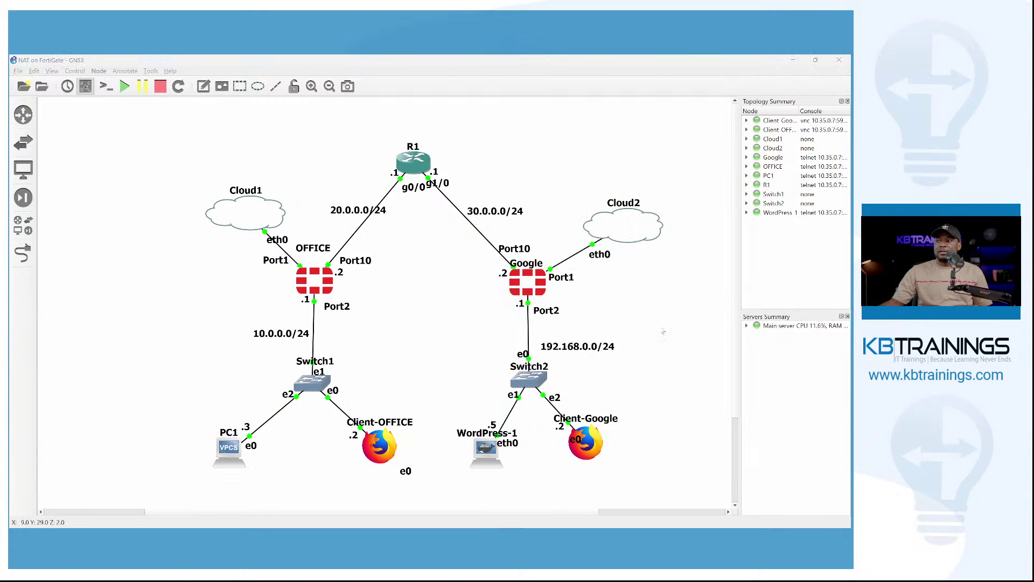
double_click(226, 450)
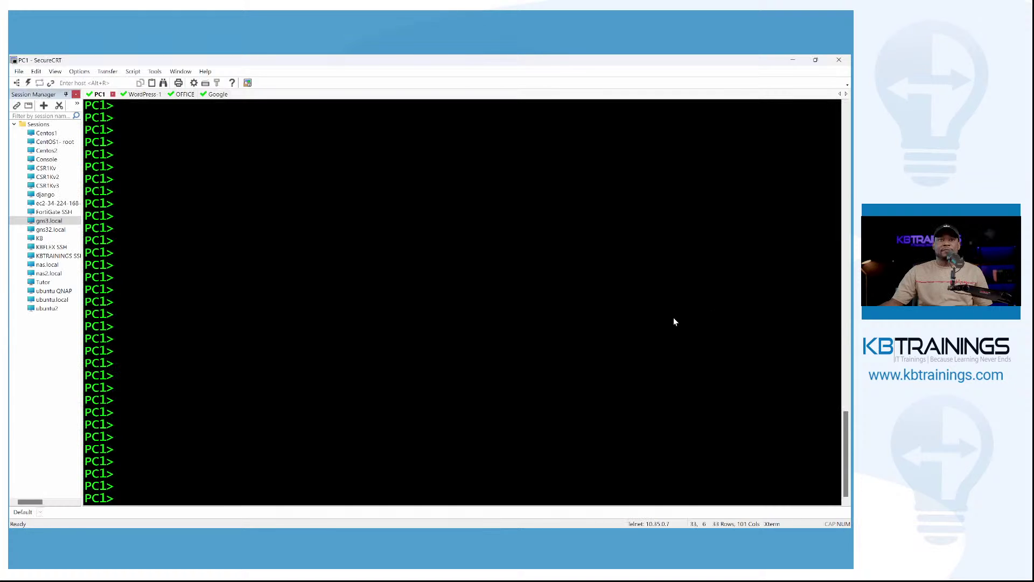
text(sh)
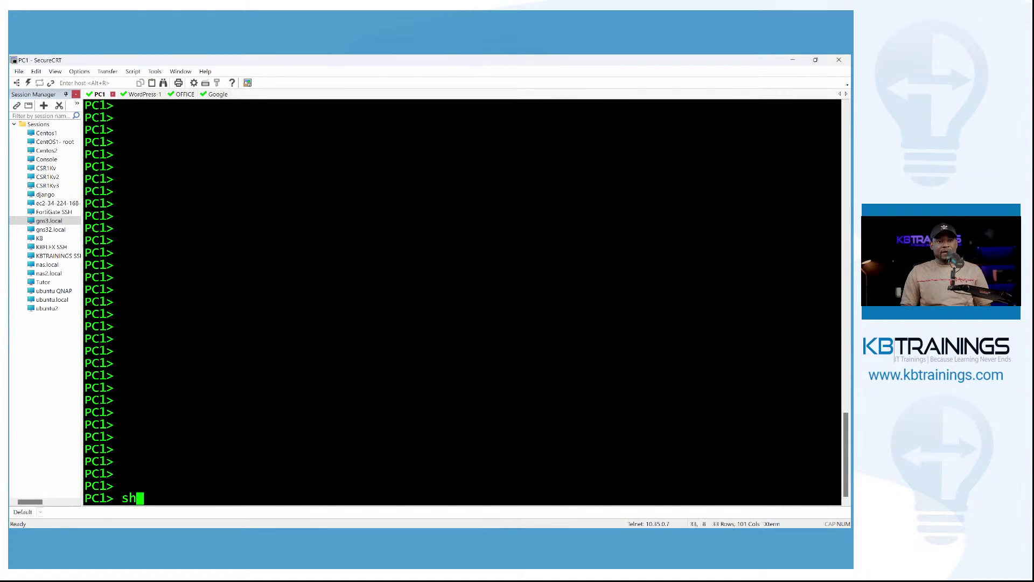
text(ow ip)
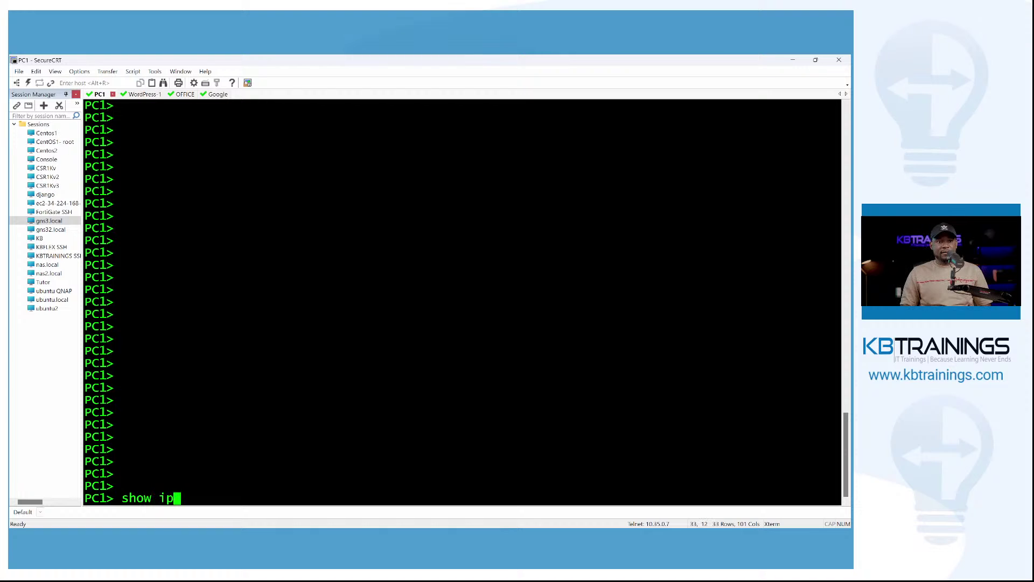
key(Return)
key(Return)
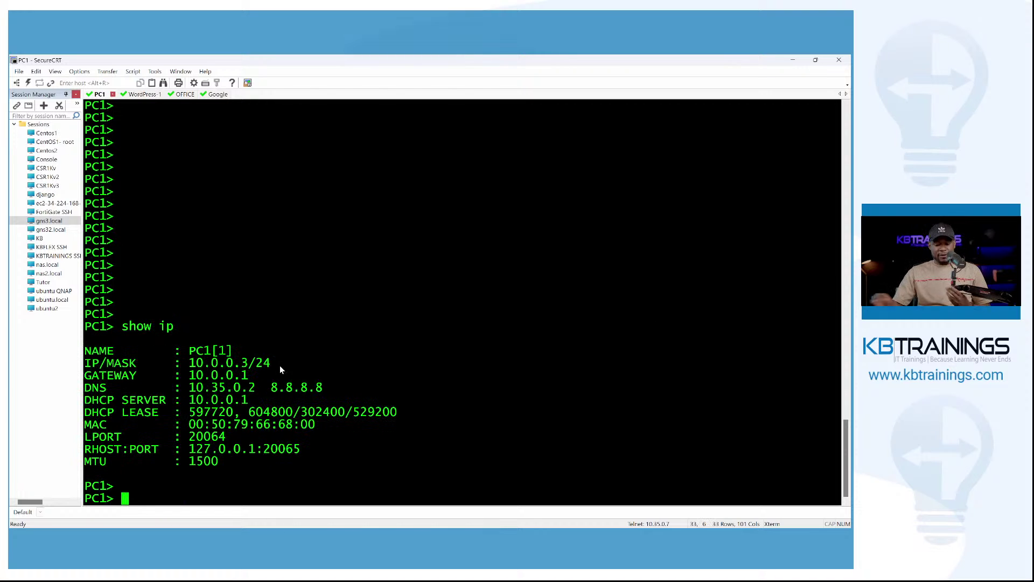
text(ping )
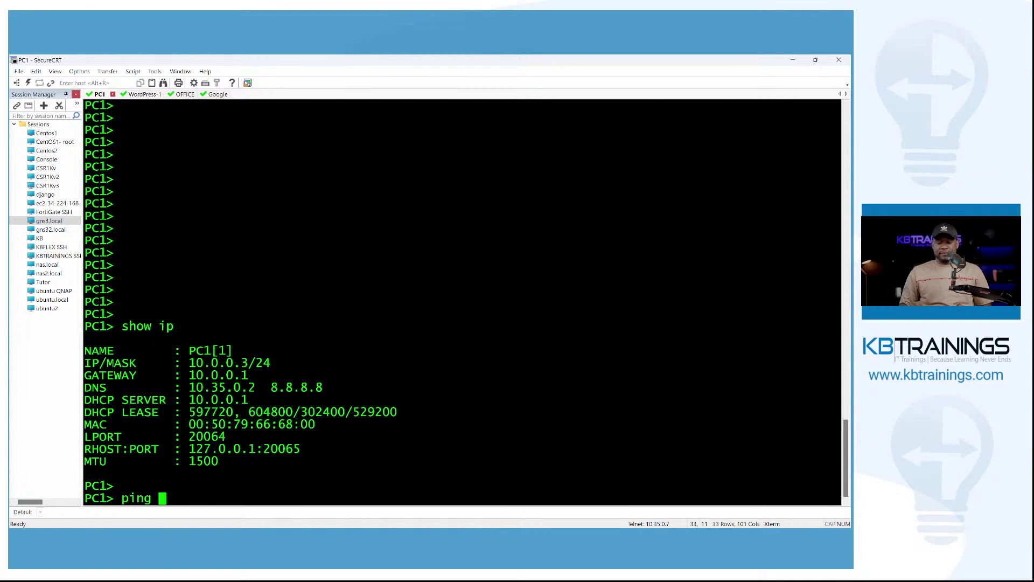
text(10.0.0.1)
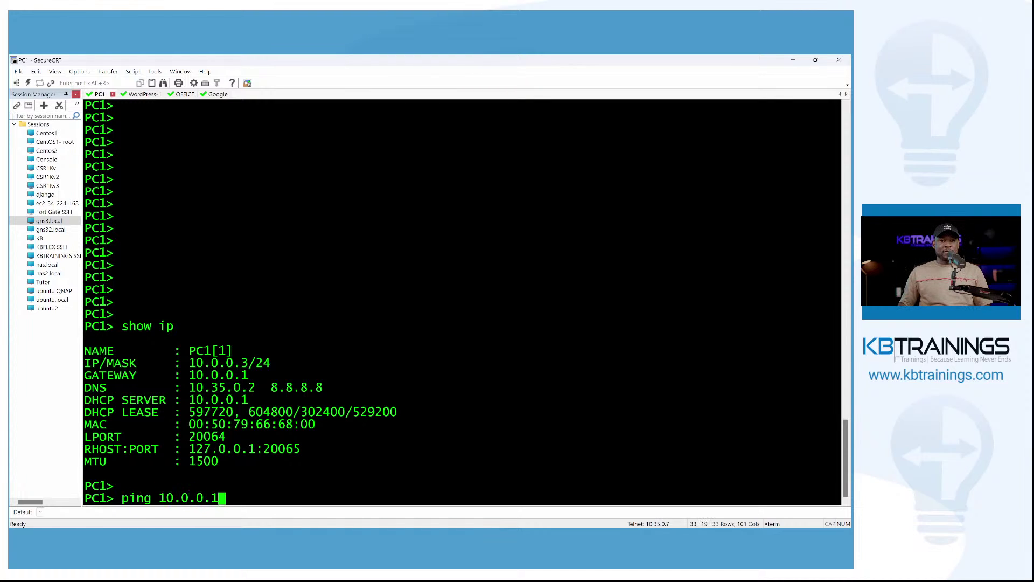
key(Return)
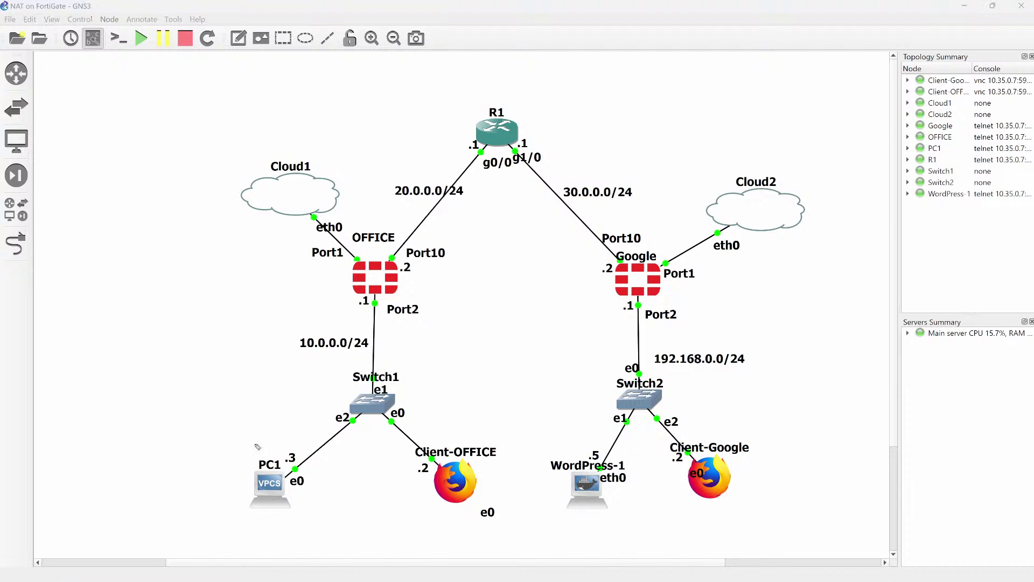
Mark PC1's .3, circle OFFICE Port2 .1 and R1 g0/0 .1, and arrow to Port2.
mouse_move(234, 416)
mouse_down()
mouse_move(265, 455)
mouse_move(260, 428)
mouse_up()
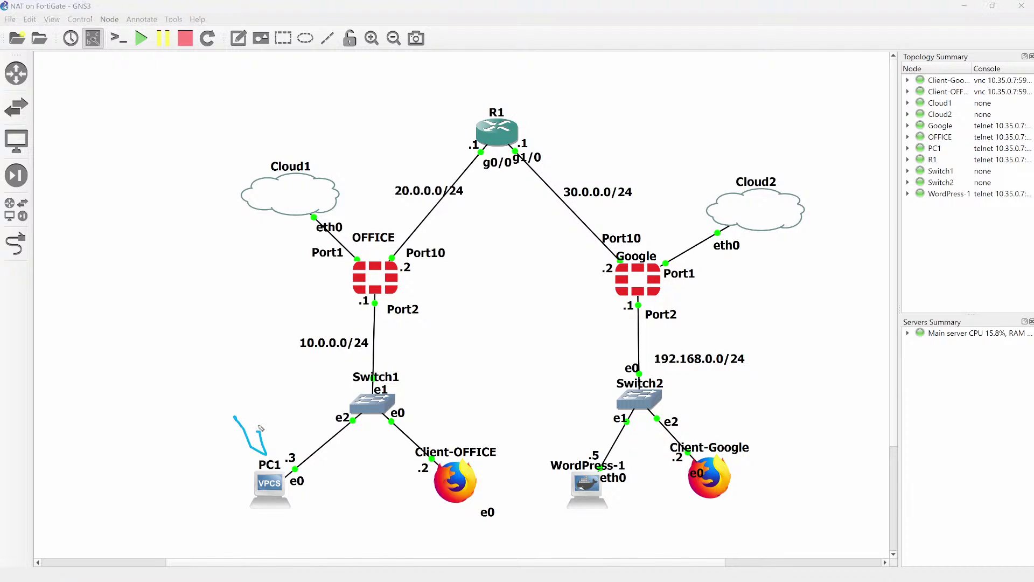
click(291, 452)
mouse_move(381, 297)
mouse_down()
mouse_move(353, 314)
mouse_move(388, 297)
mouse_move(347, 305)
mouse_move(390, 298)
mouse_move(350, 308)
mouse_move(381, 317)
mouse_up()
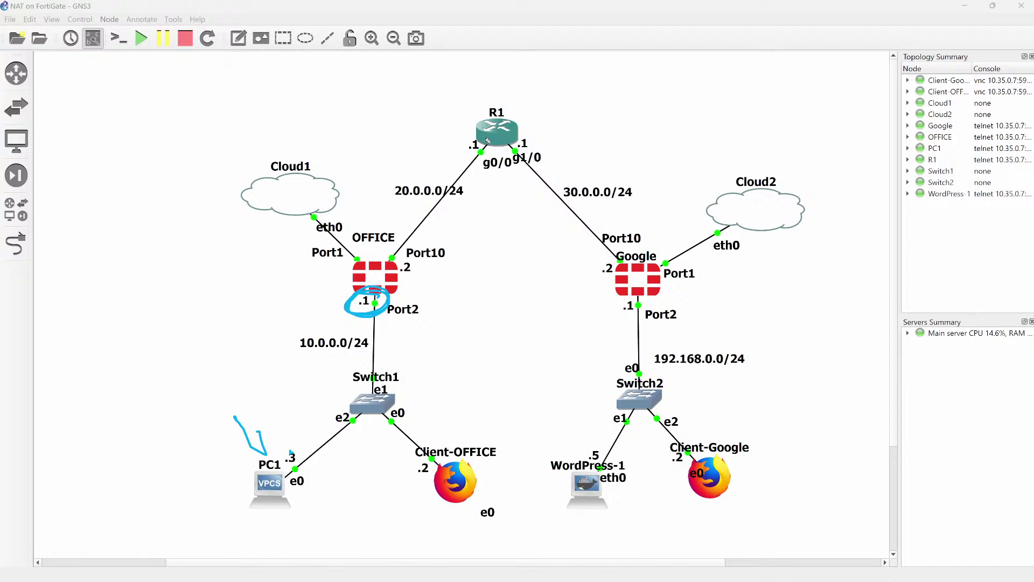
mouse_move(479, 141)
mouse_down()
mouse_move(479, 180)
mouse_move(469, 139)
mouse_move(491, 172)
mouse_move(459, 144)
mouse_move(475, 173)
mouse_move(455, 150)
mouse_up()
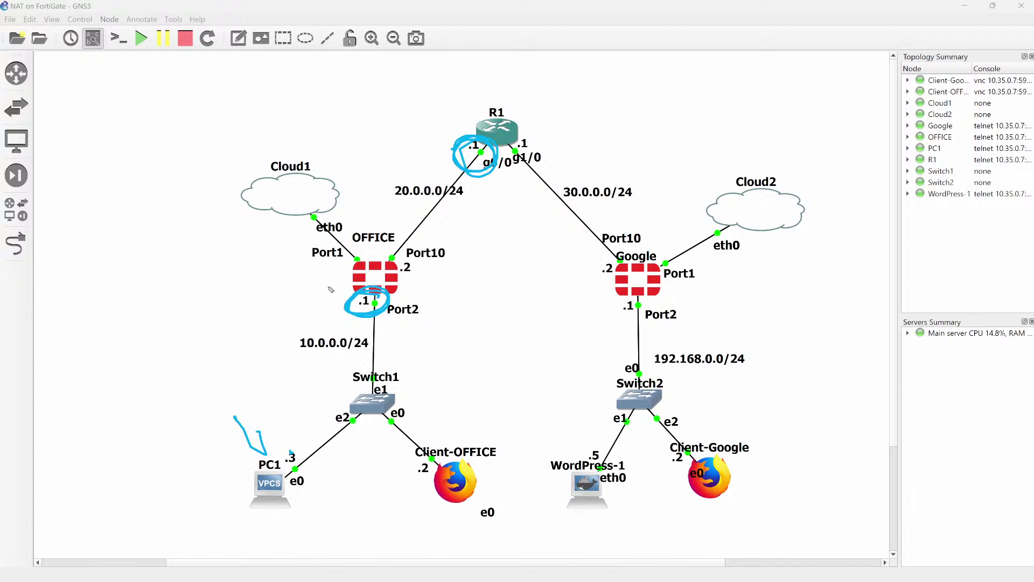
drag(330, 287, 244, 305)
mouse_move(305, 290)
mouse_down()
mouse_move(320, 295)
mouse_move(312, 302)
mouse_up()
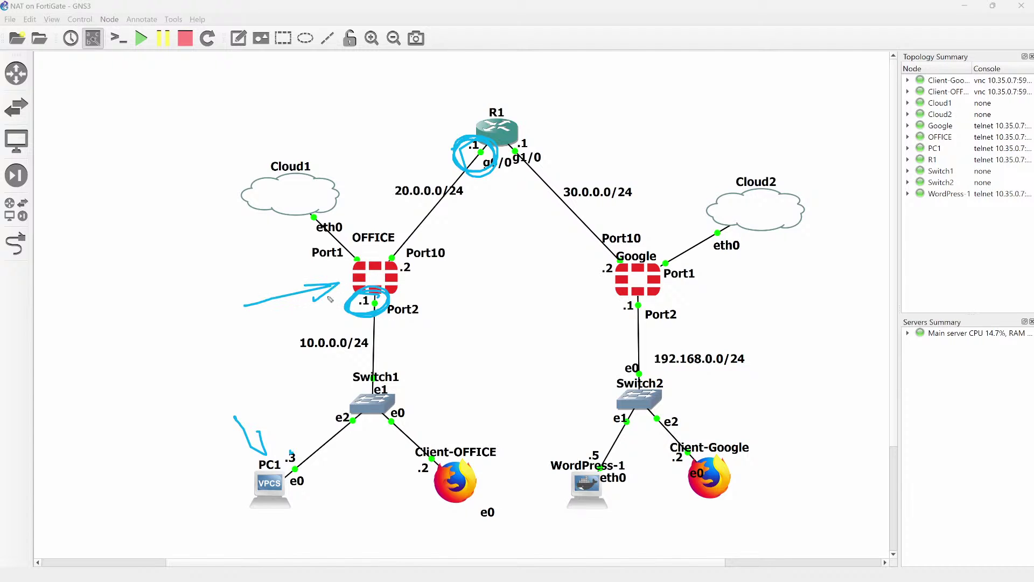
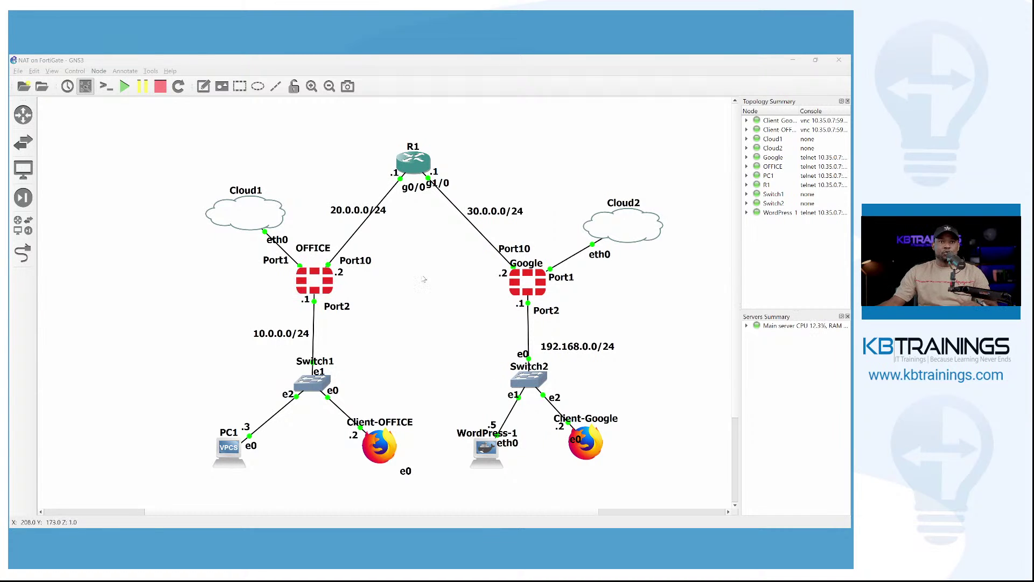
Start a Wireshark capture on the OFFICE Port10–R1 g0/0 link, keeping the default file name.
right_click(364, 223)
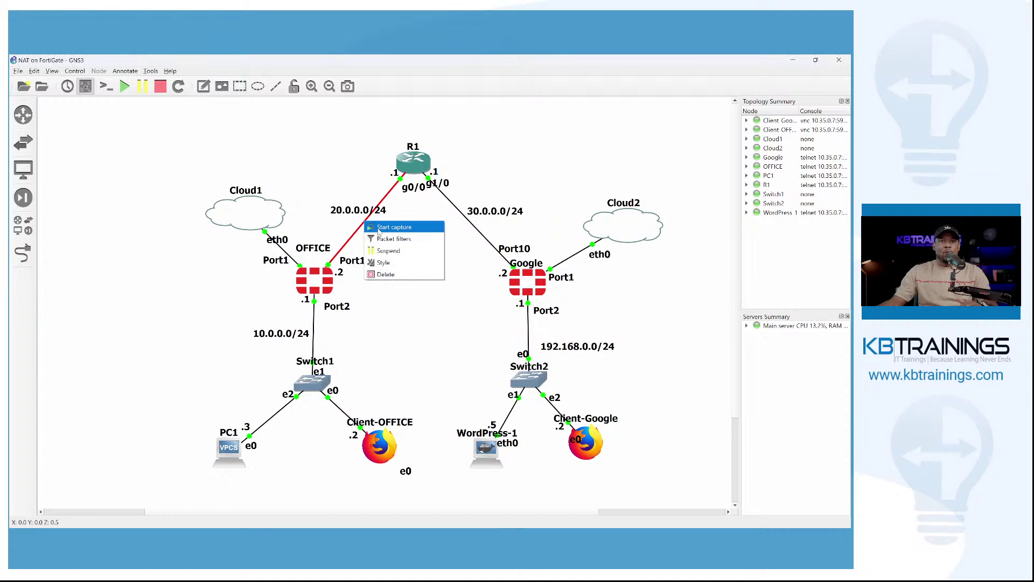
click(378, 228)
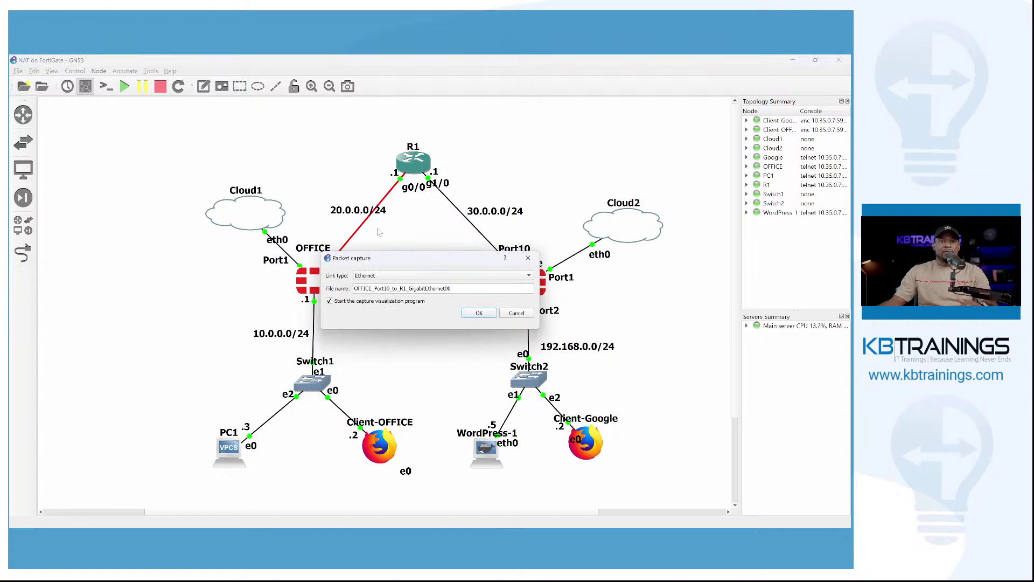
click(479, 313)
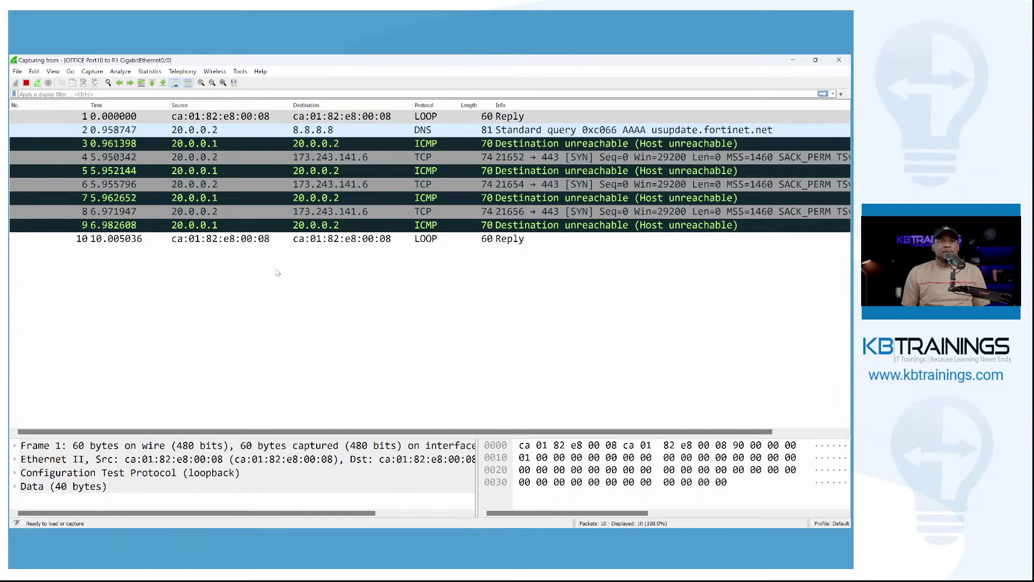
Filter out all frames sent to loopback MAC ca:01:82:e8:00:08 using Apply as Filter > Not Selected.
right_click(340, 242)
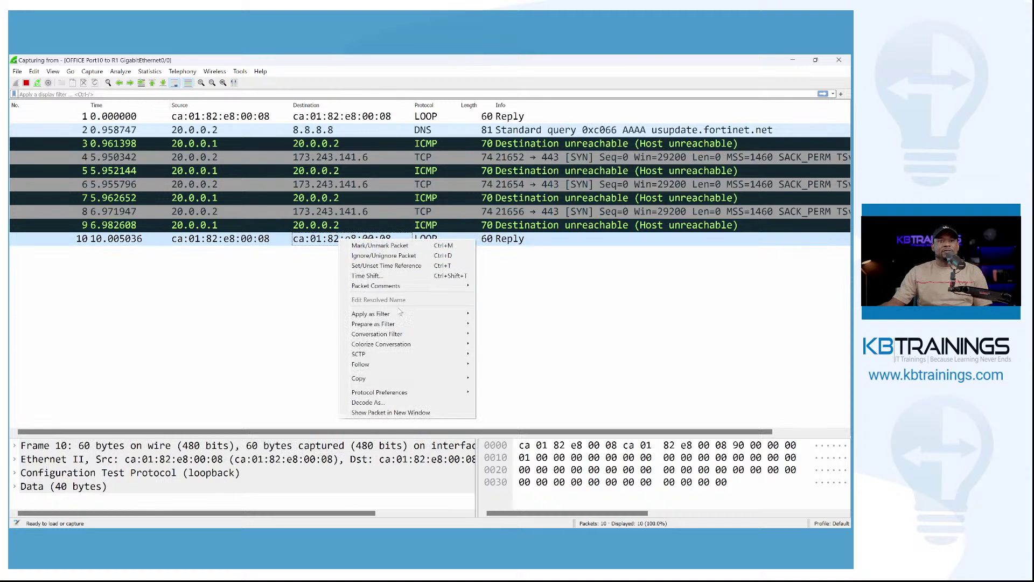
mouse_move(412, 314)
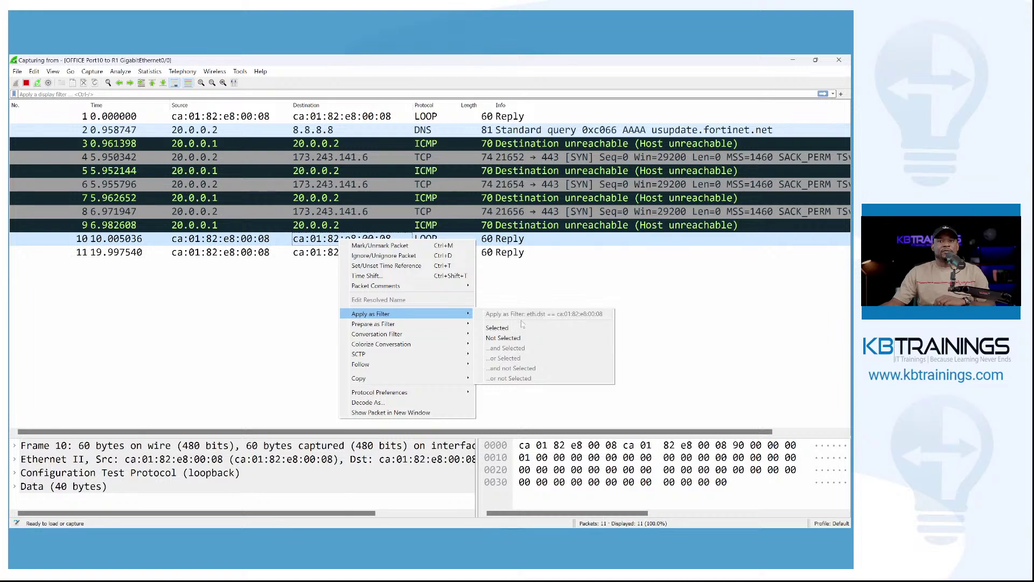
click(521, 338)
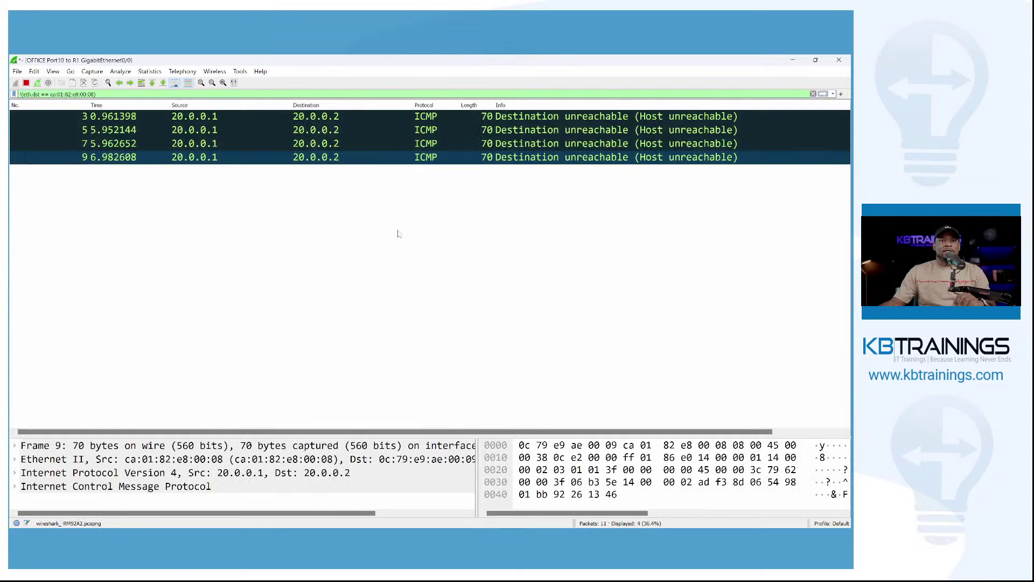
Inspect the host-unreachable ICMP replies from 20.0.0.1, then return to PC1's terminal.
click(211, 116)
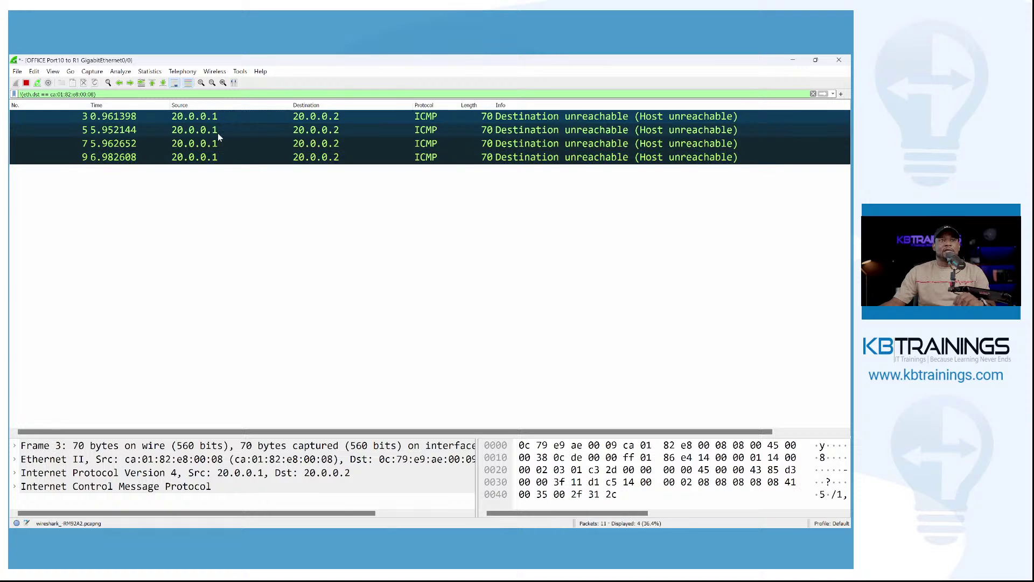
click(218, 133)
click(244, 220)
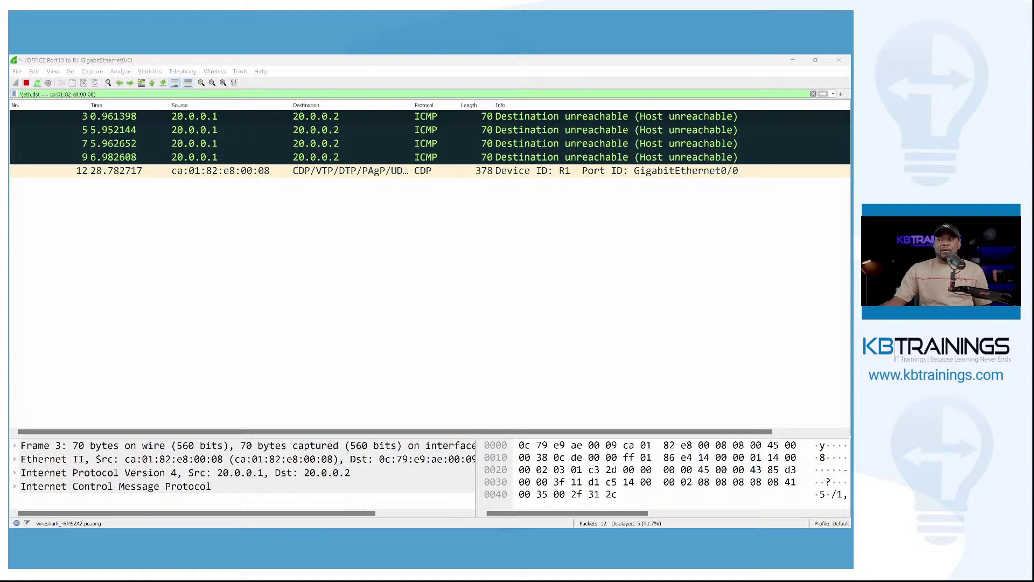
key(alt+Tab)
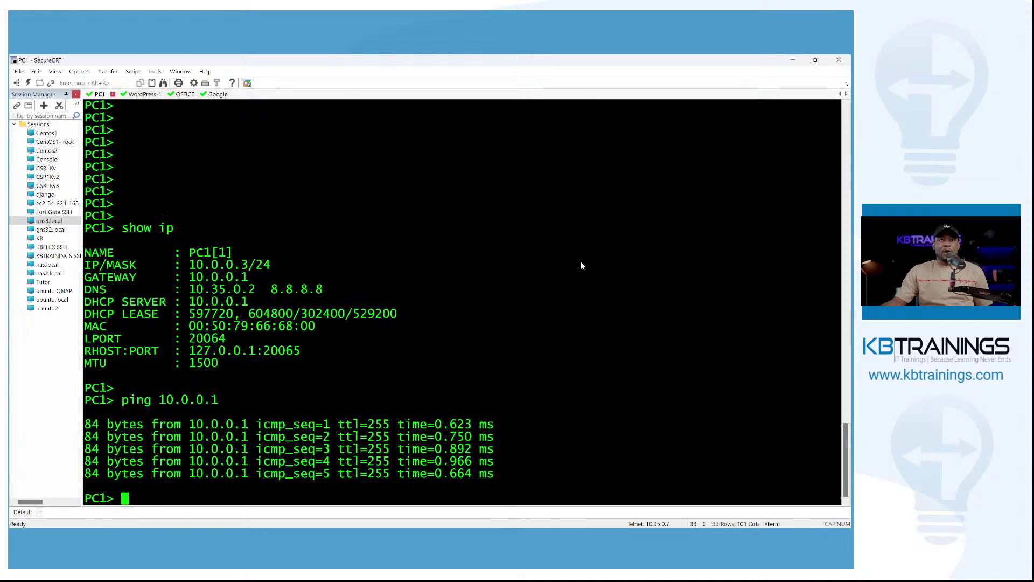
Ping 20.0.0.1 from PC1 and watch the requests time out.
text(ping )
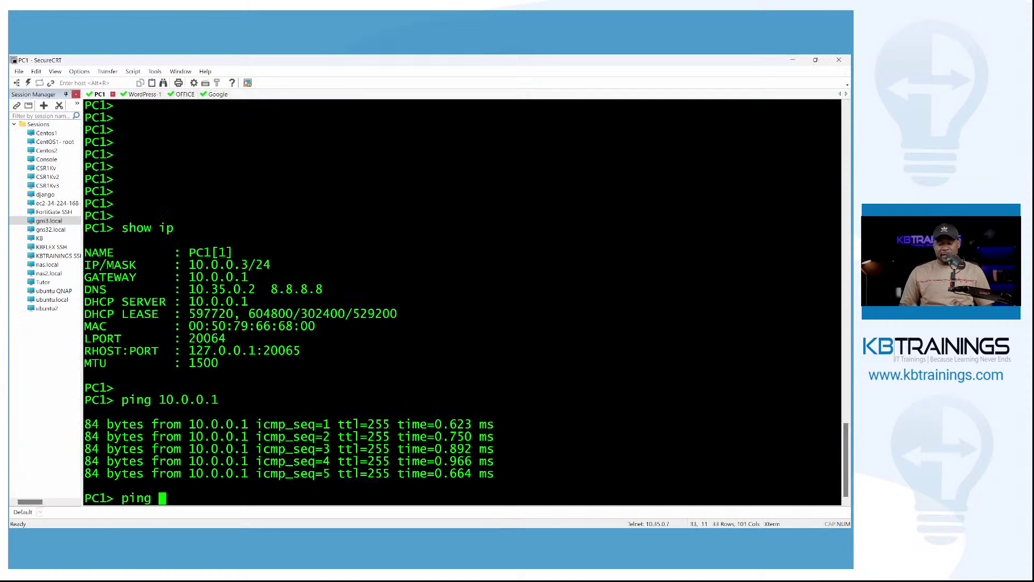
text(20.0.0.1)
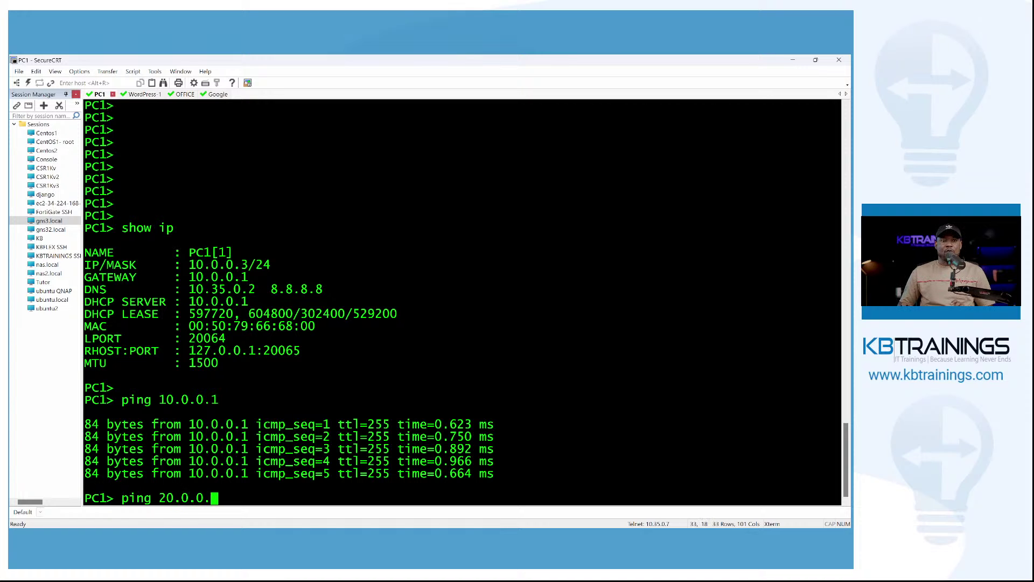
key(Return)
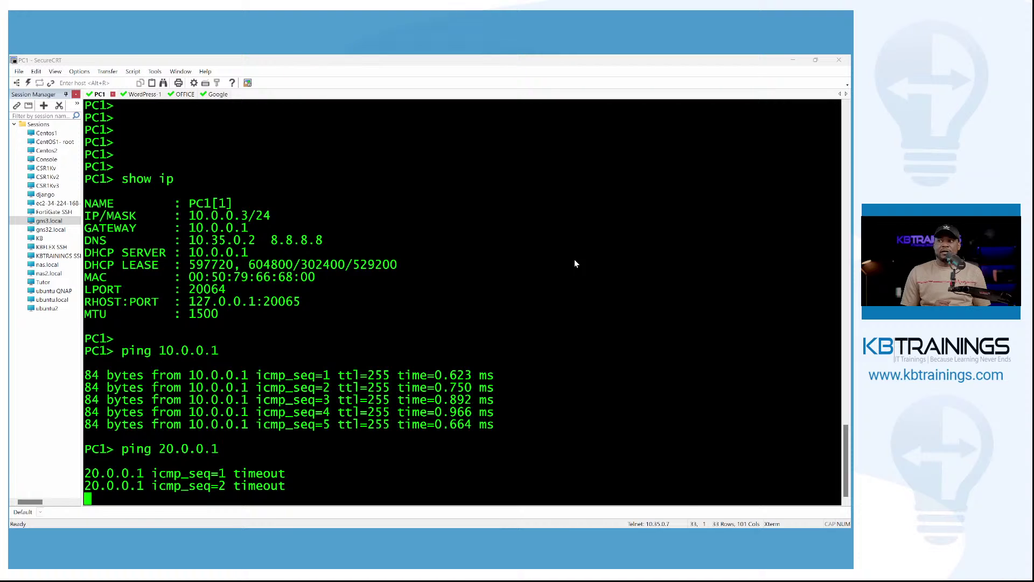
key(alt+Tab)
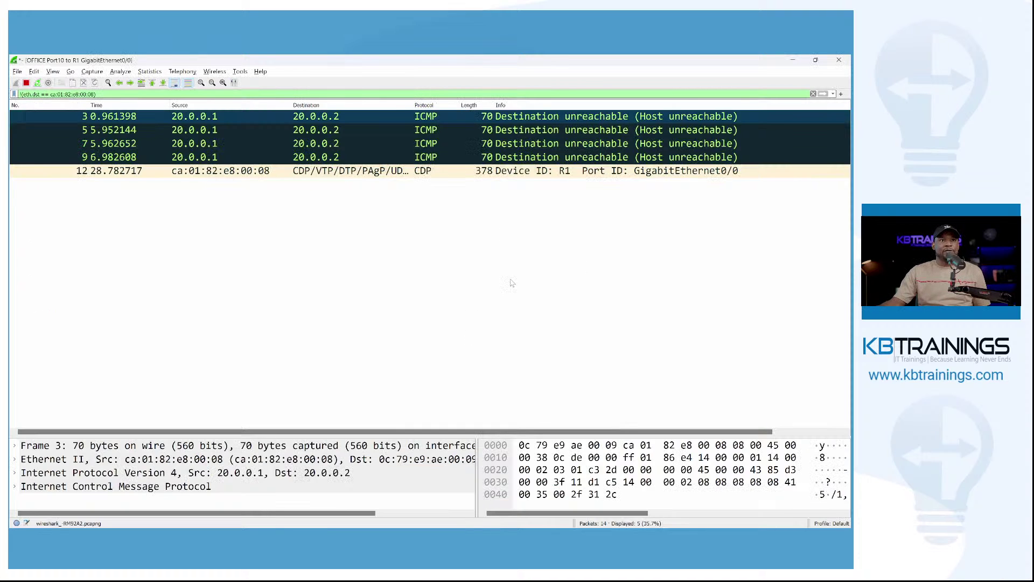
Check Wireshark for two more host-unreachable replies from 20.0.0.1, then return to the GNS3 topology.
key(alt+Tab)
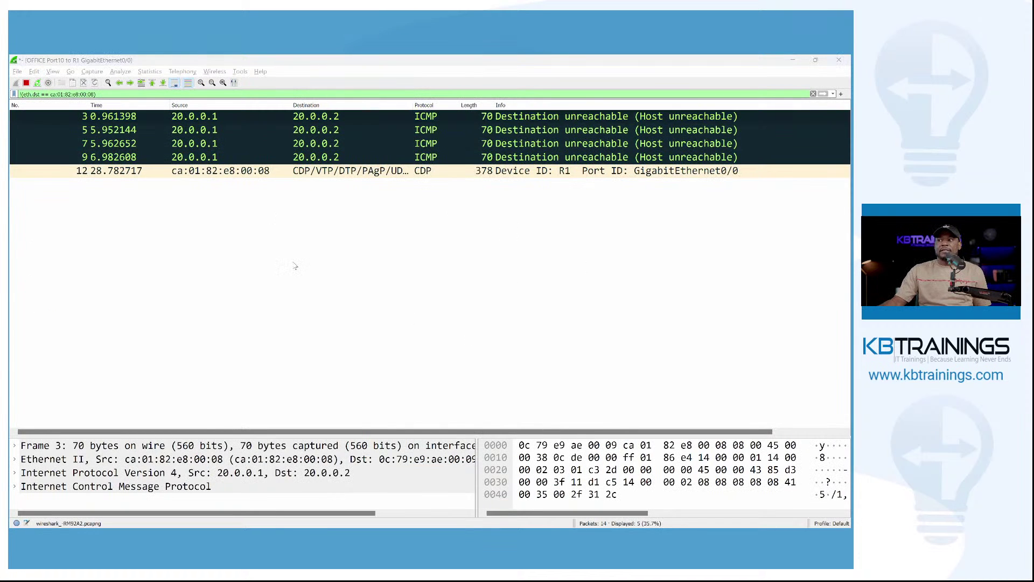
key(alt+Tab)
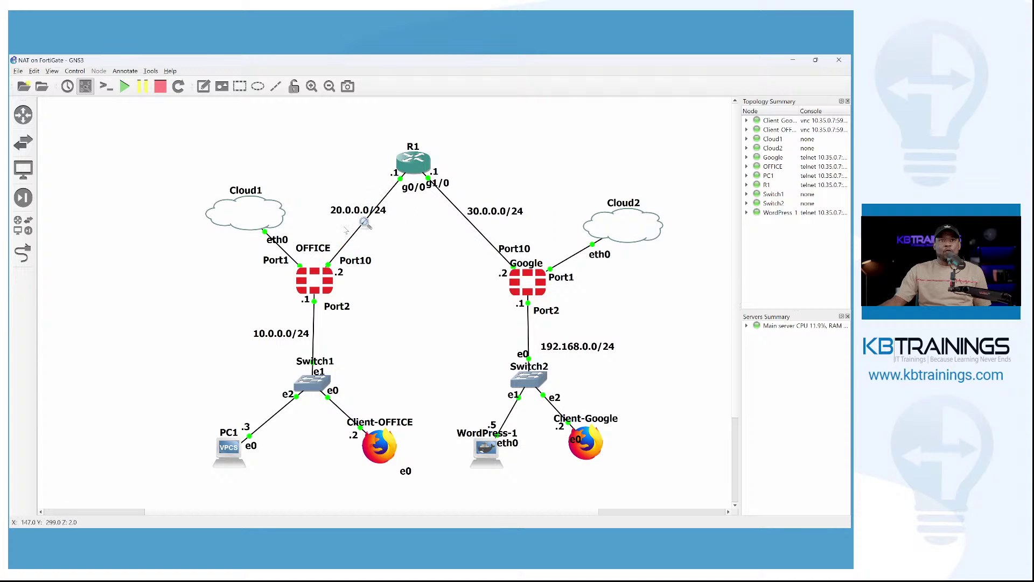
key(alt+Tab)
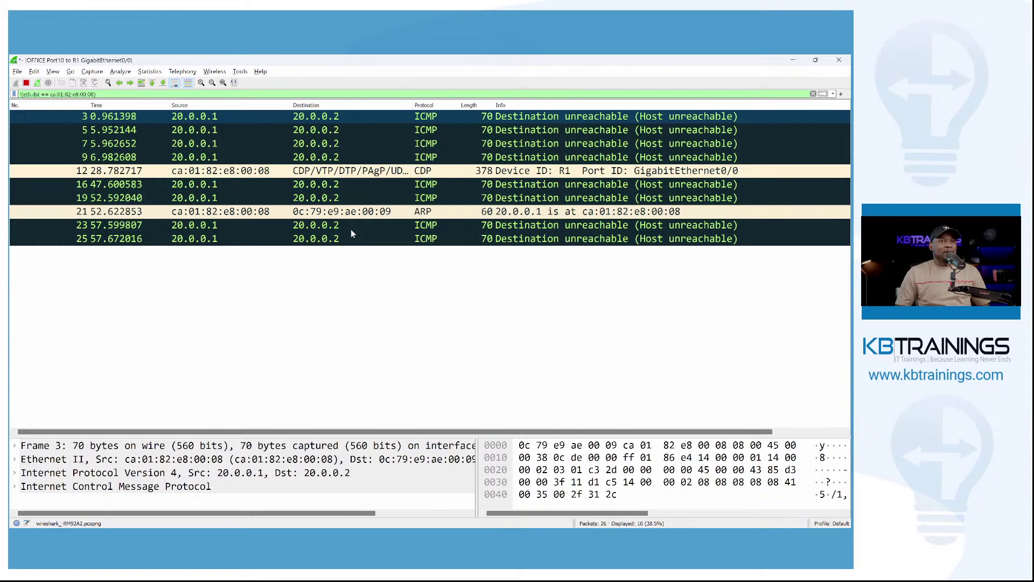
key(alt+Tab)
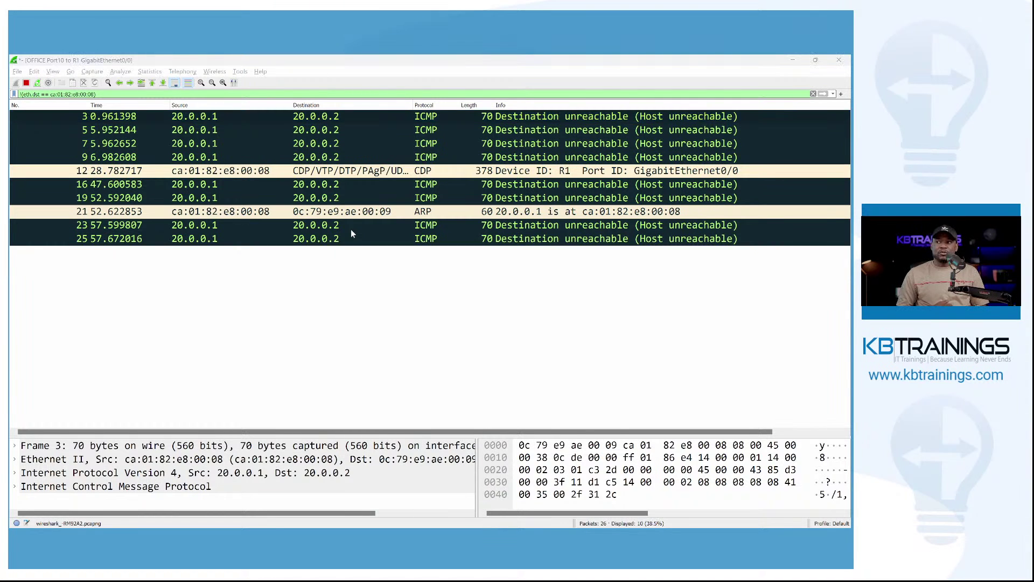
key(alt+Tab)
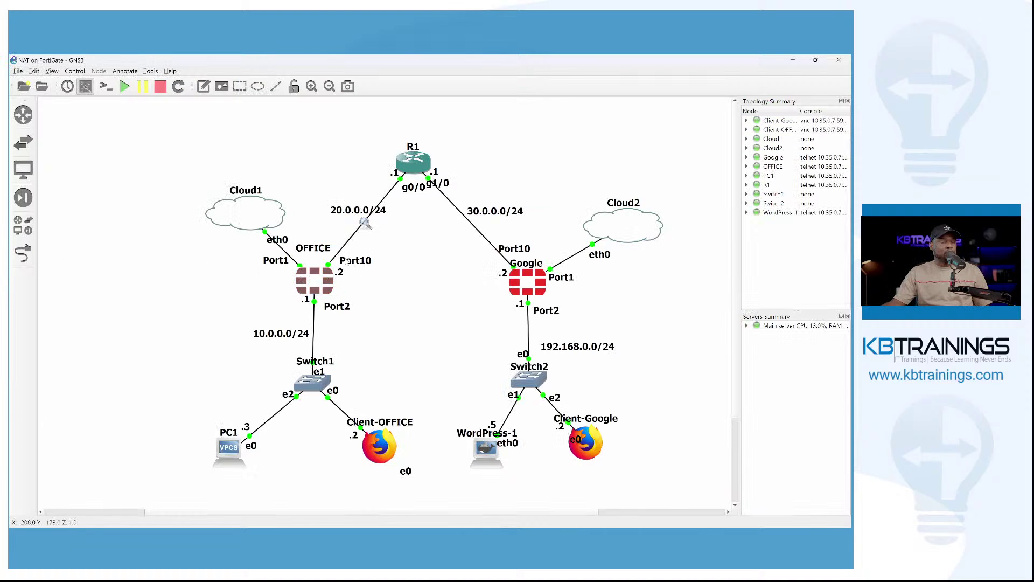
Open OFFICE-FG's web GUI and view its Firewall Policy list, which holds only Implicit Deny.
double_click(309, 282)
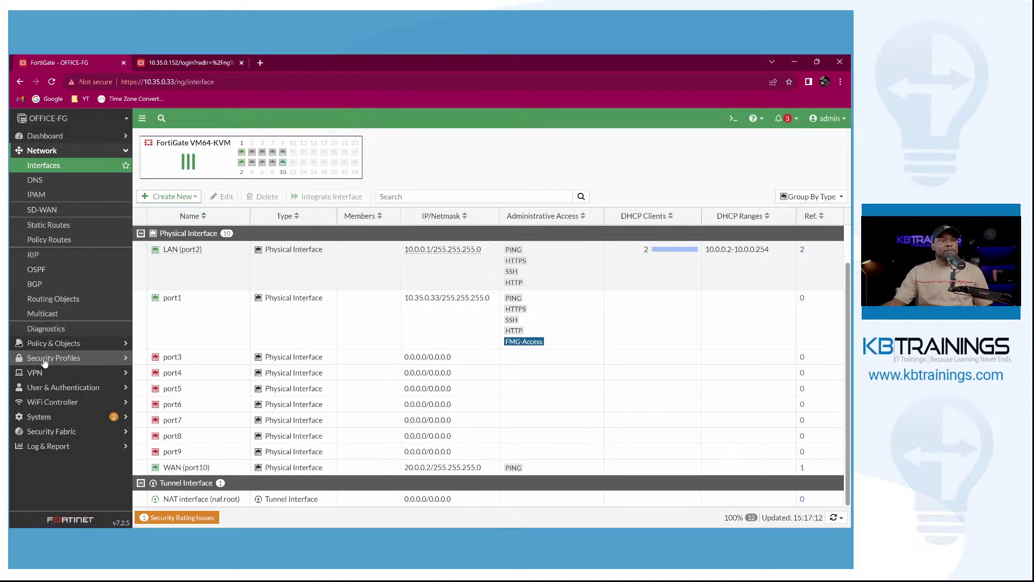
click(46, 343)
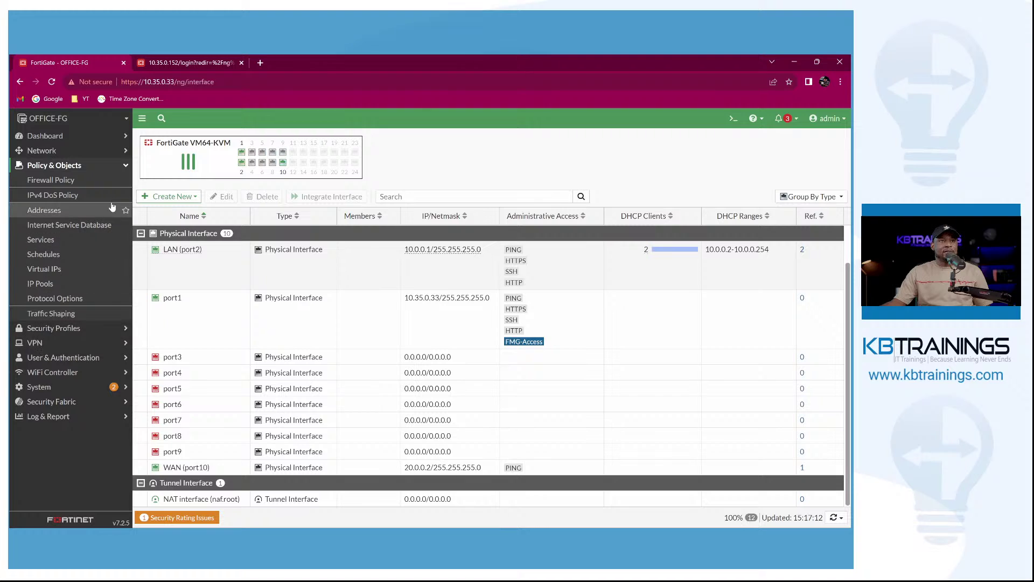
click(64, 182)
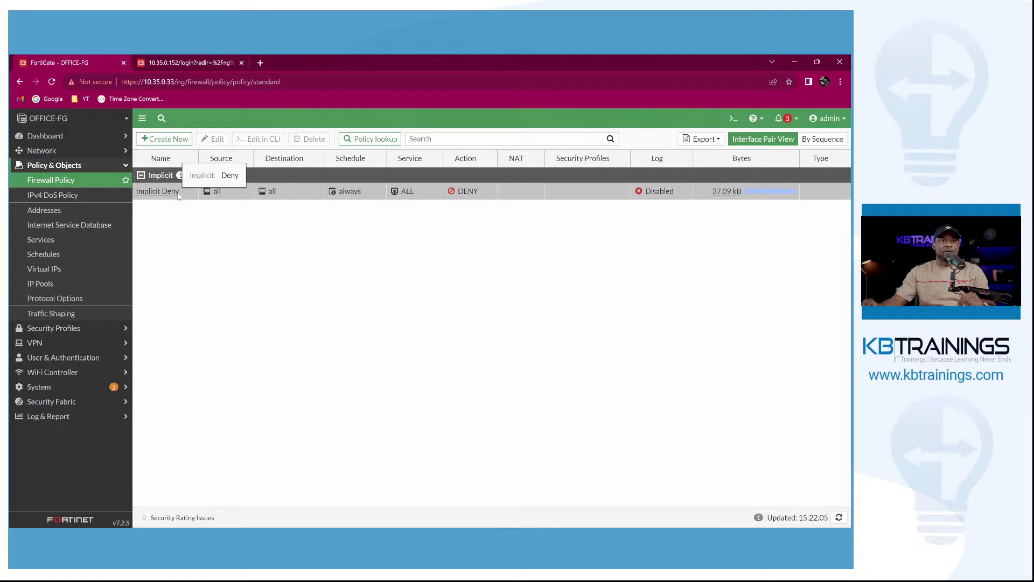
Begin a new policy named 'LAN to WAN', then leave it for the reloaded Addresses list.
click(167, 143)
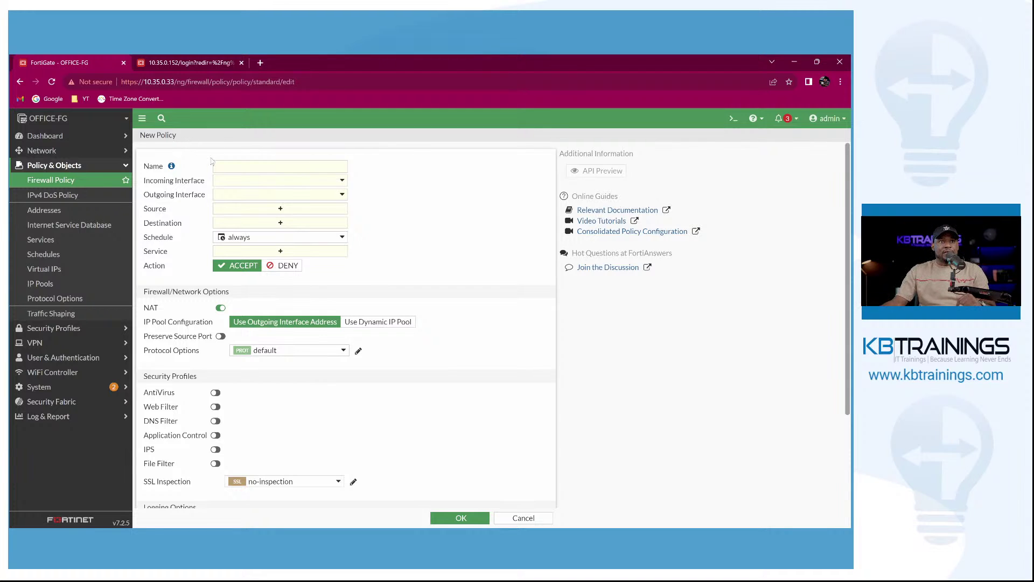
click(228, 168)
text(LAN)
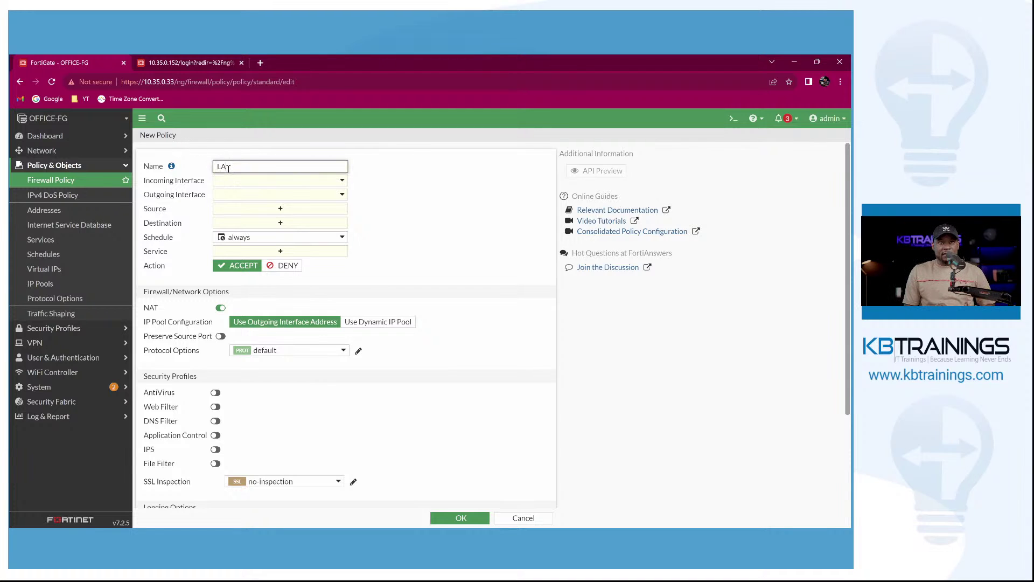
text( to WAN)
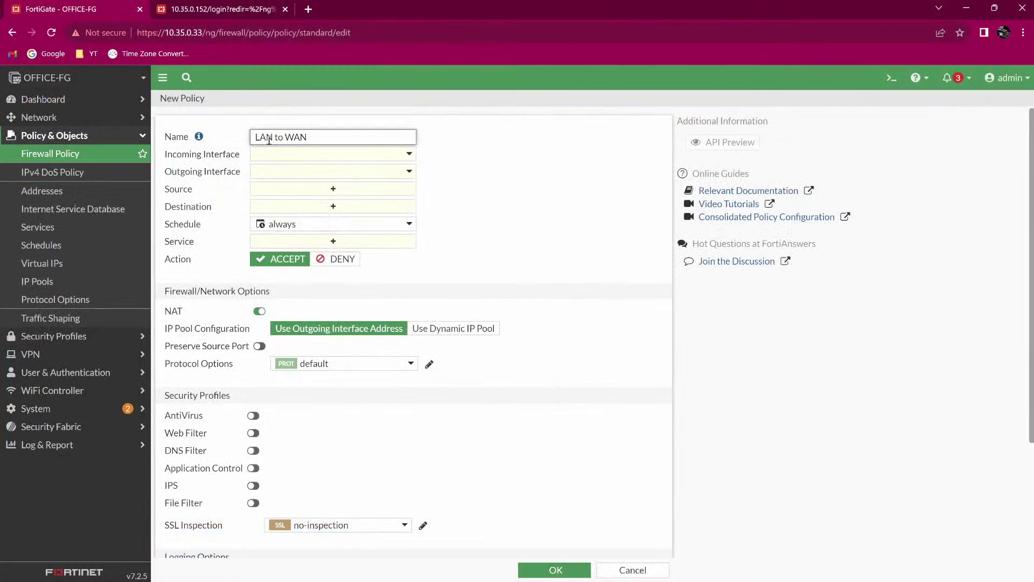
click(304, 156)
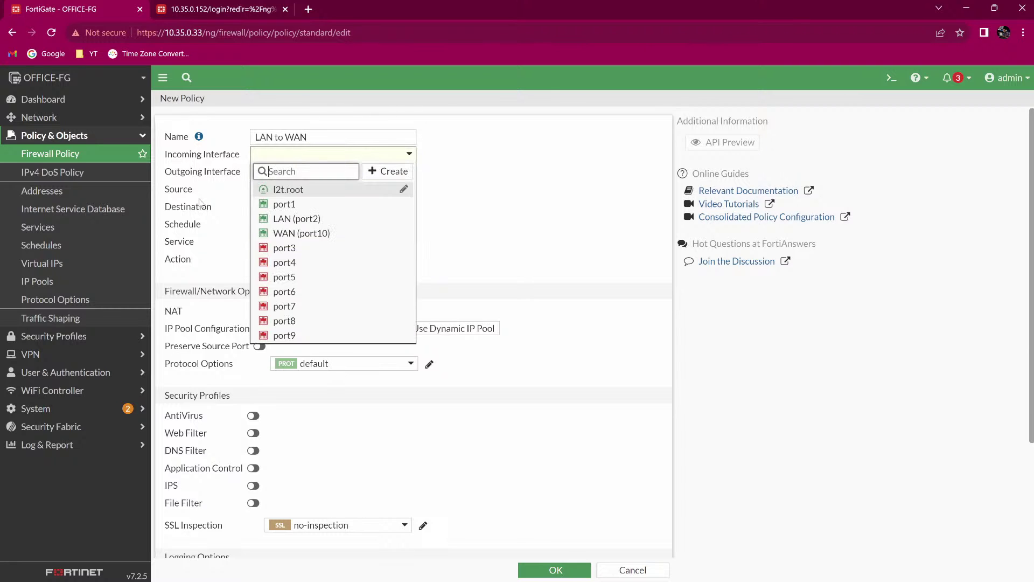
click(50, 193)
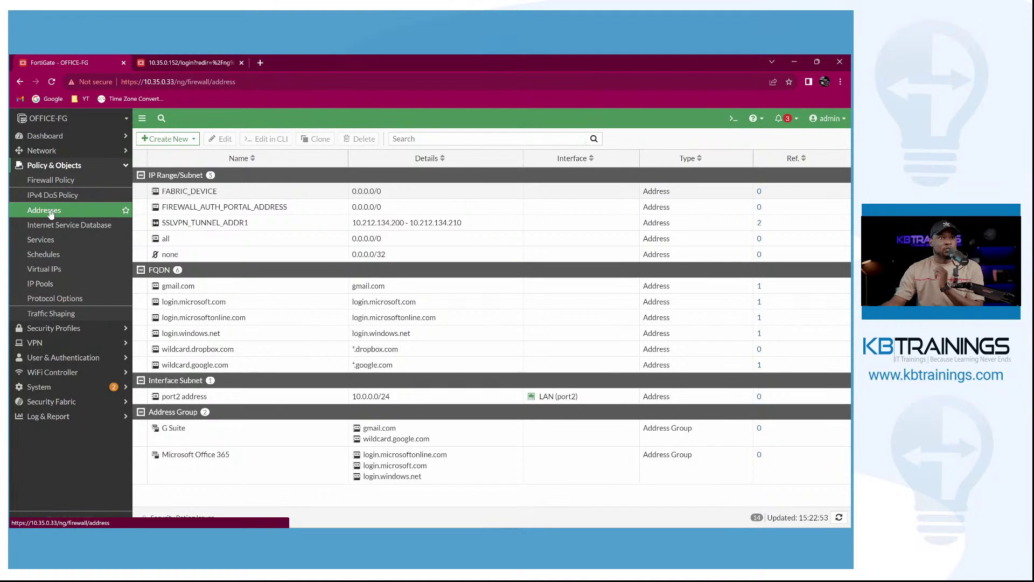
click(51, 213)
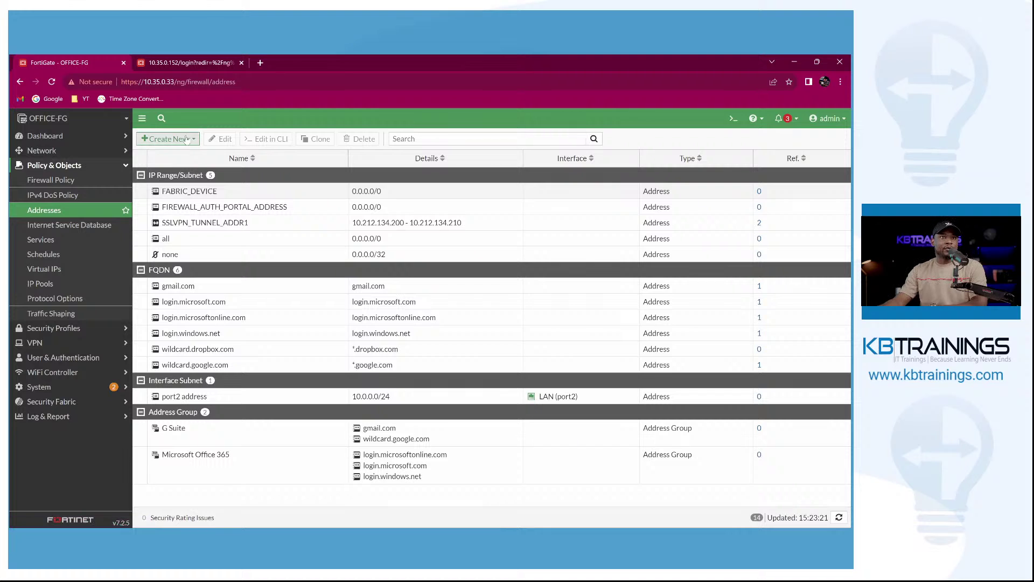
Start a new address object named LAN_Address with type Subnet.
click(186, 140)
click(176, 154)
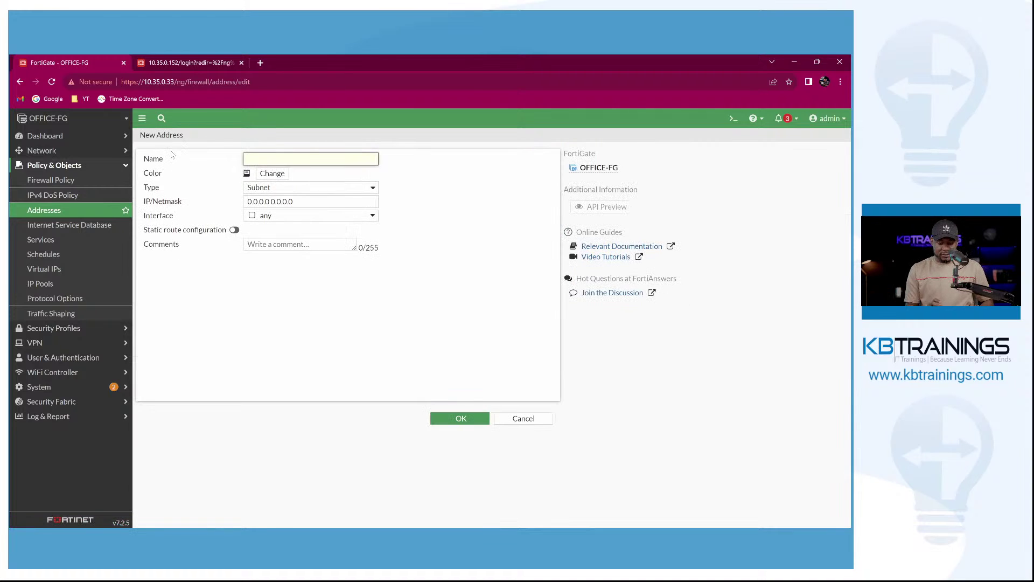
text(LAN))
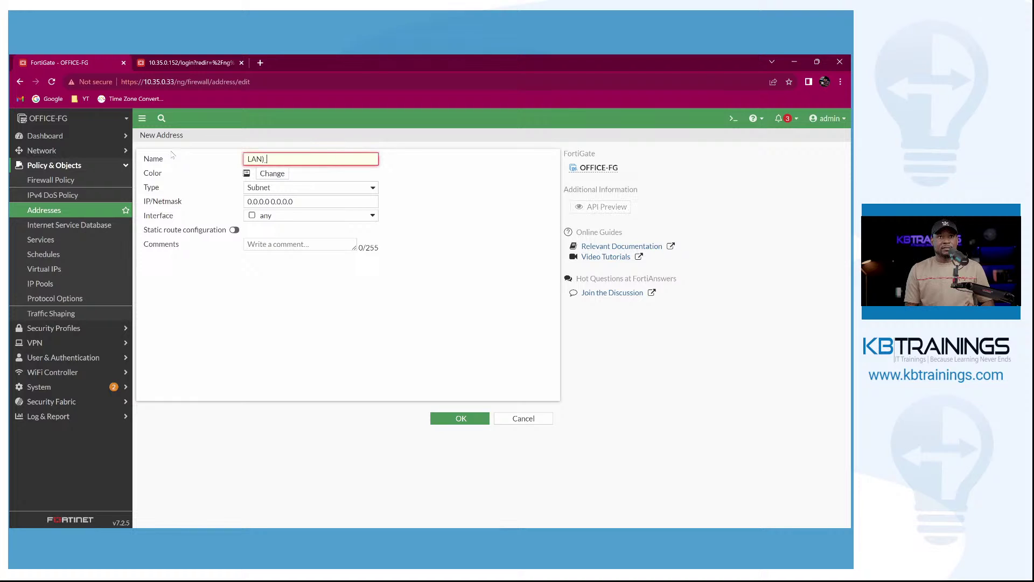
key(BackSpace)
text(_Address)
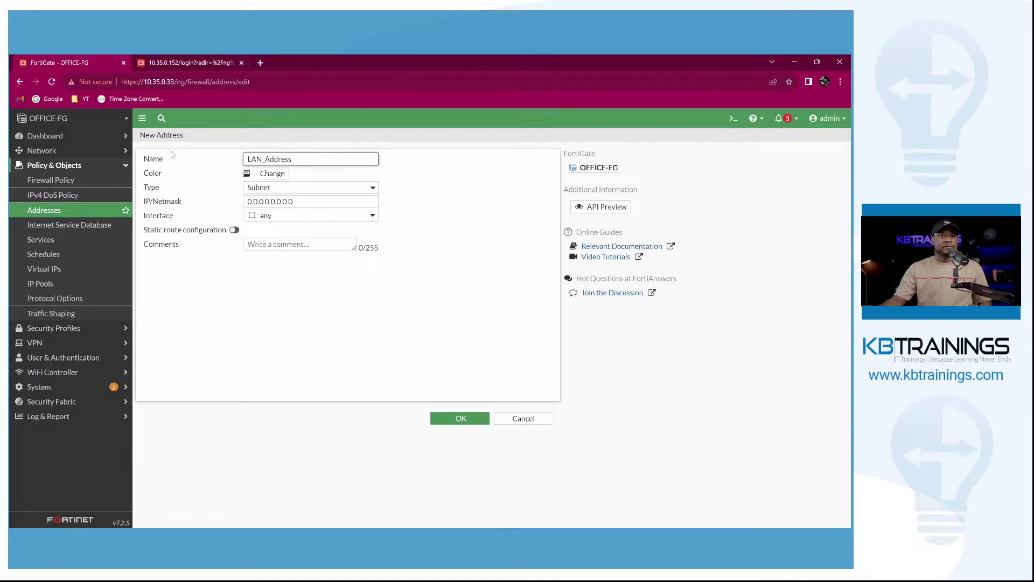
click(332, 187)
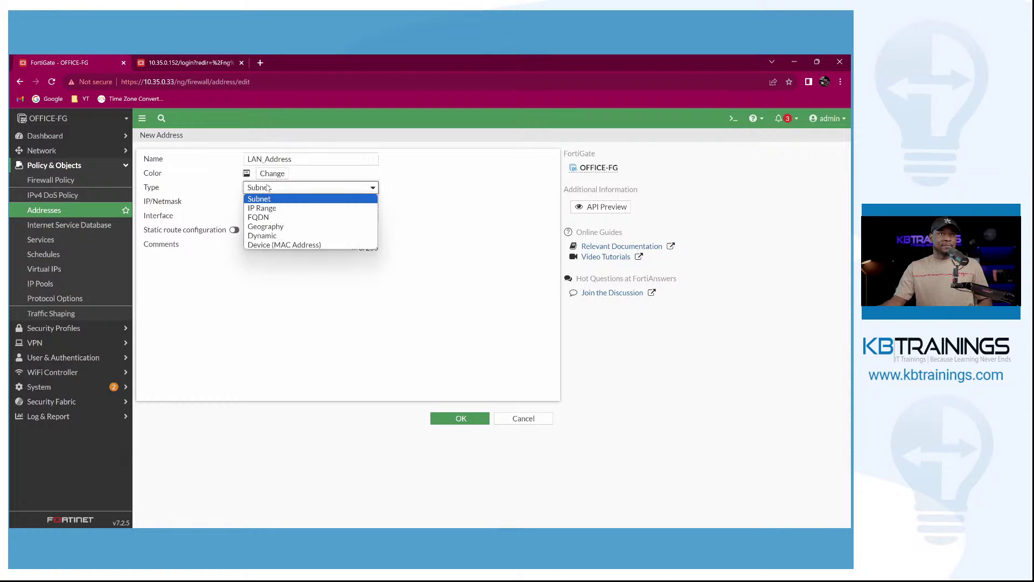
click(328, 199)
Give LAN_Address 10.0.0.0 255.255.255.0 on LAN (port2), save it, and return to Firewall Policy.
triple_click(310, 203)
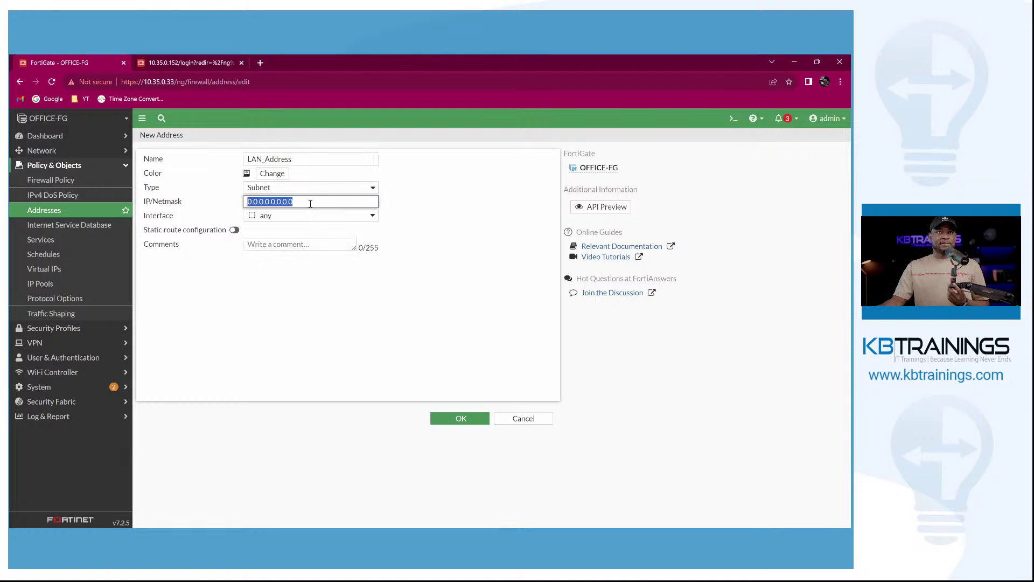
text(10.0.0.)
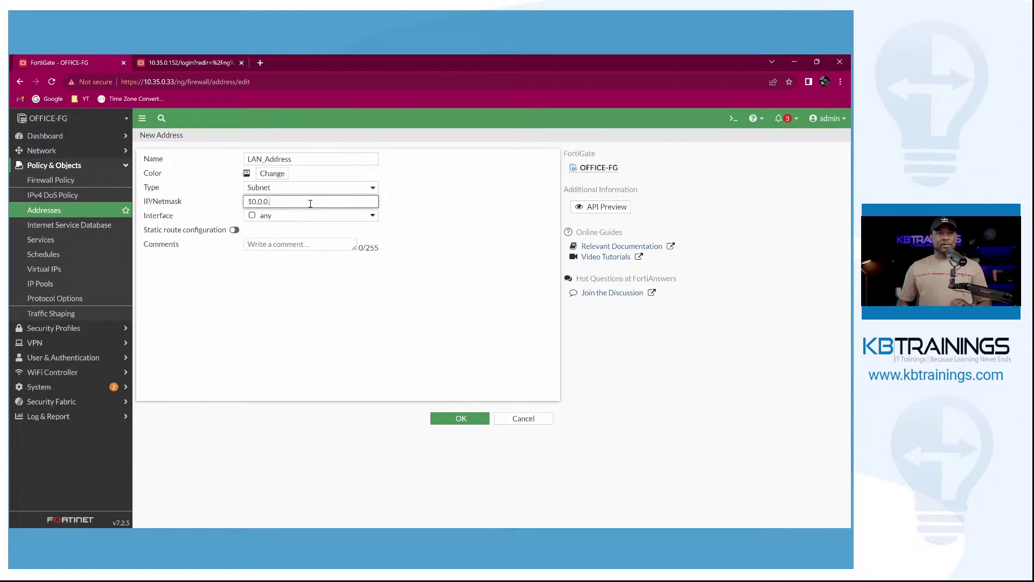
text(0 25)
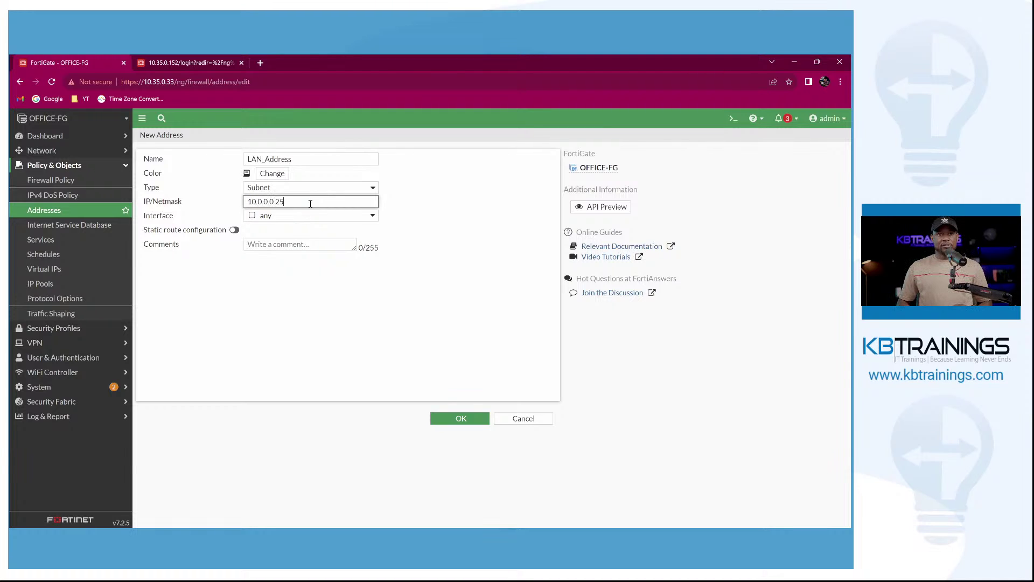
text(5.255.255.0)
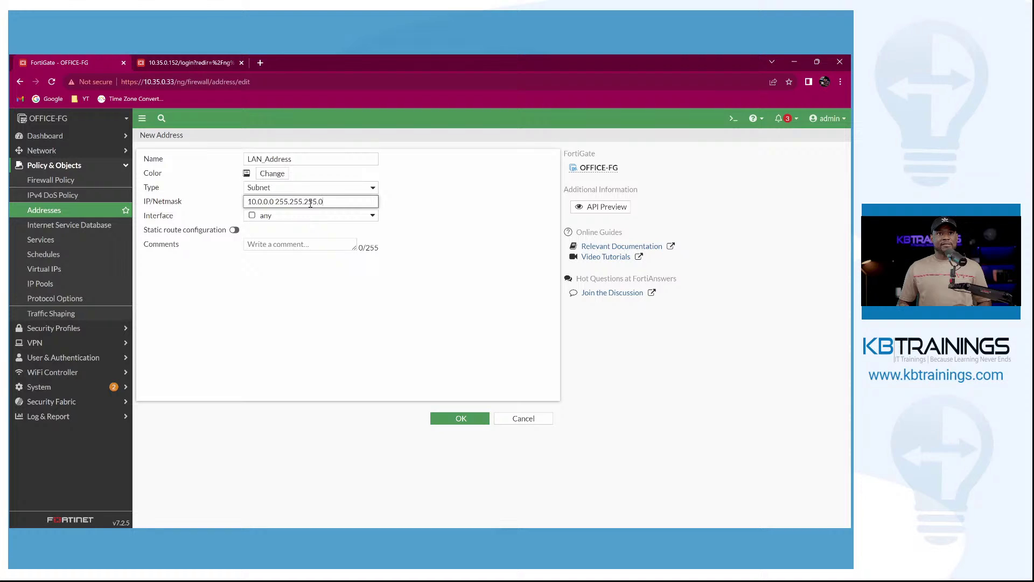
click(315, 216)
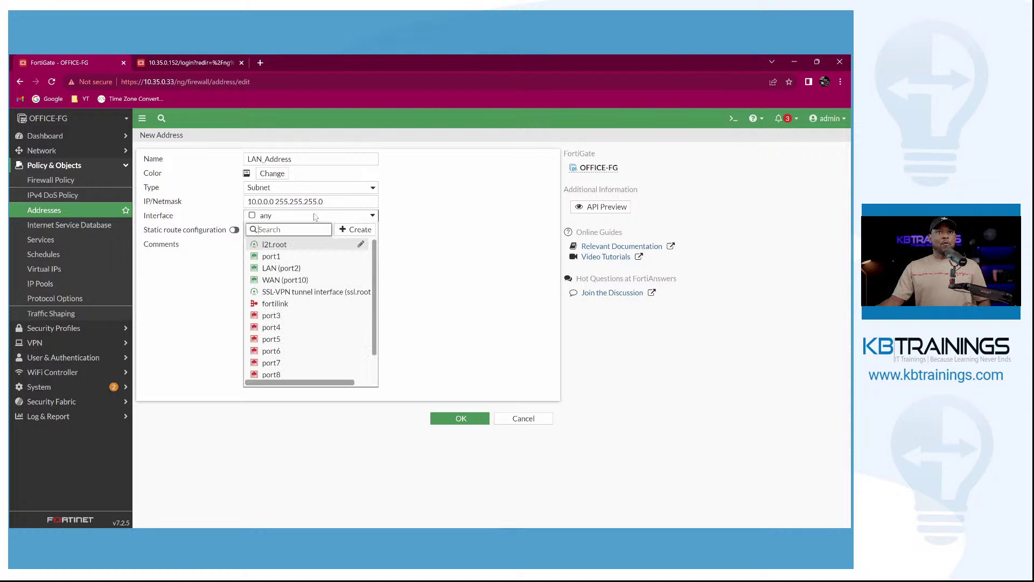
click(303, 270)
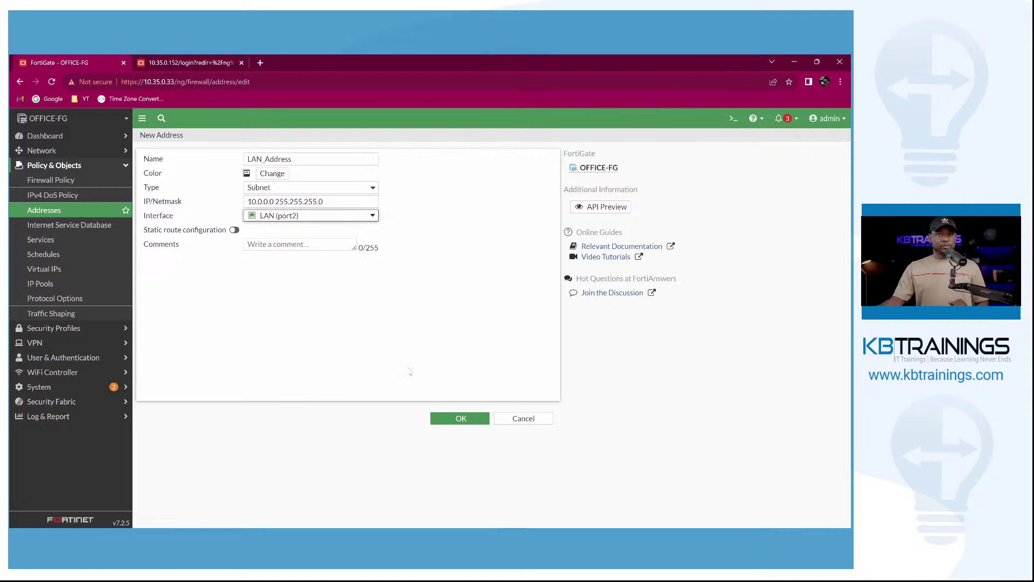
click(455, 419)
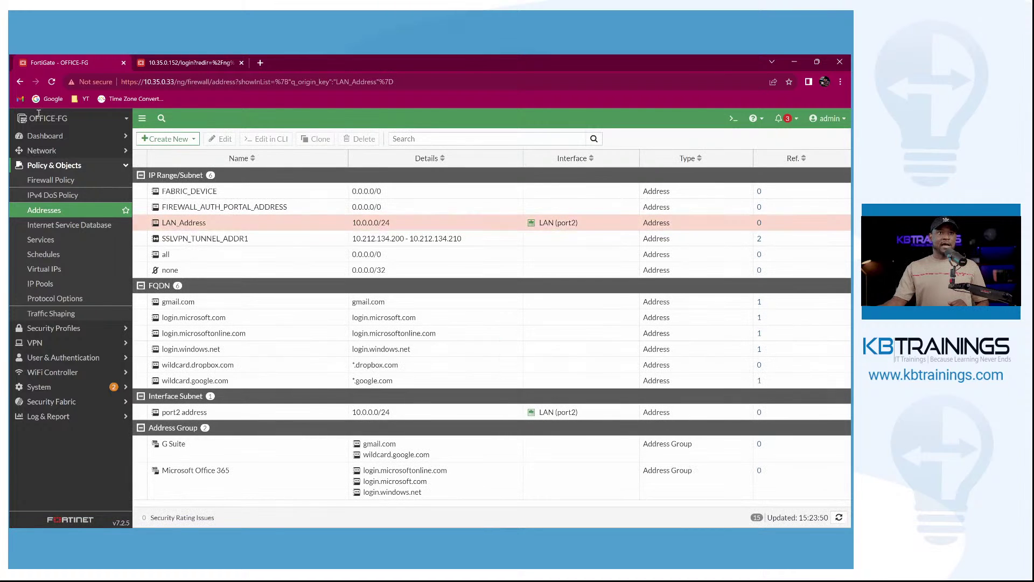
mouse_move(42, 126)
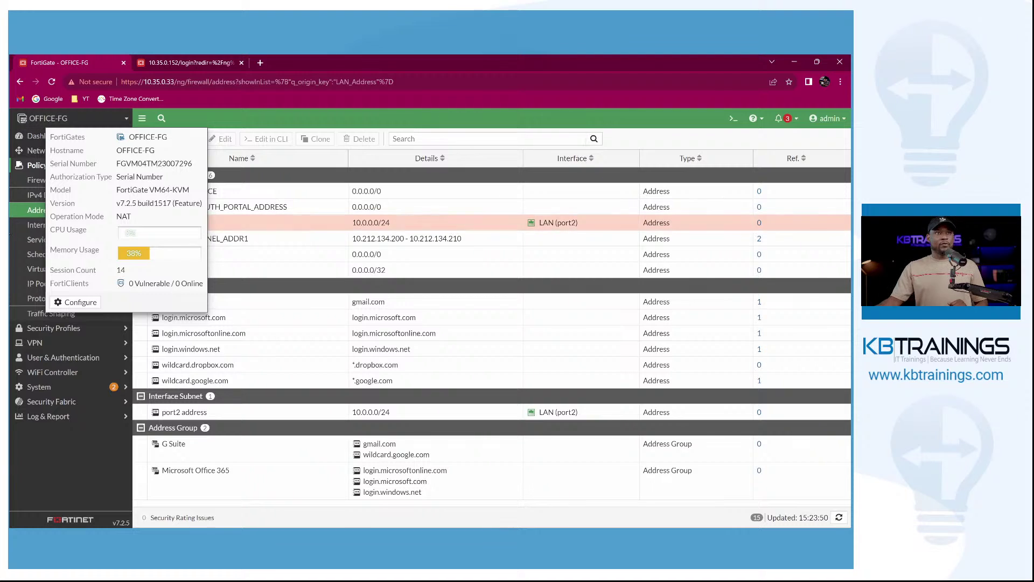
click(63, 183)
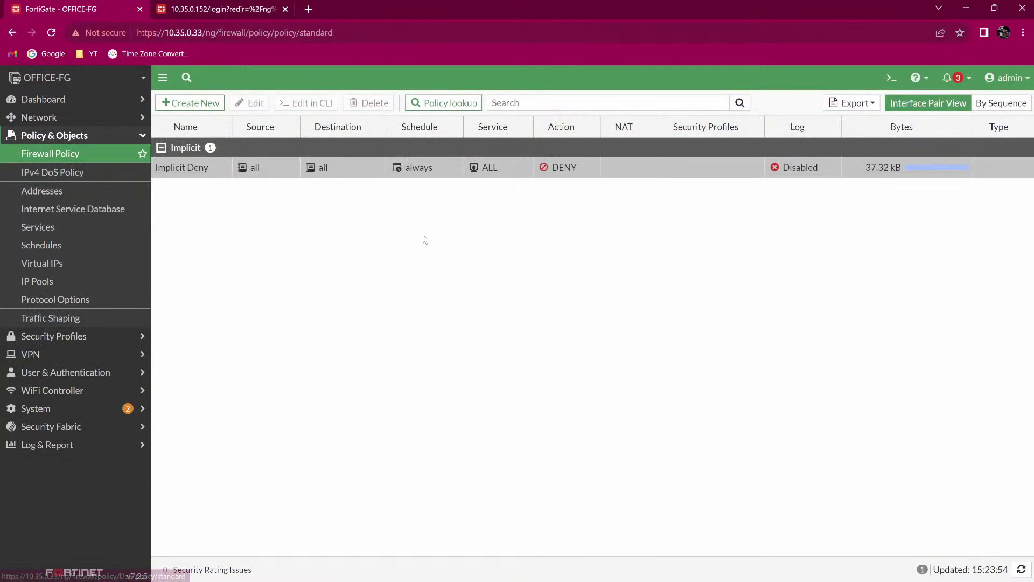
Create a new policy named LAN_to_WAN with incoming interface LAN (port2).
click(205, 104)
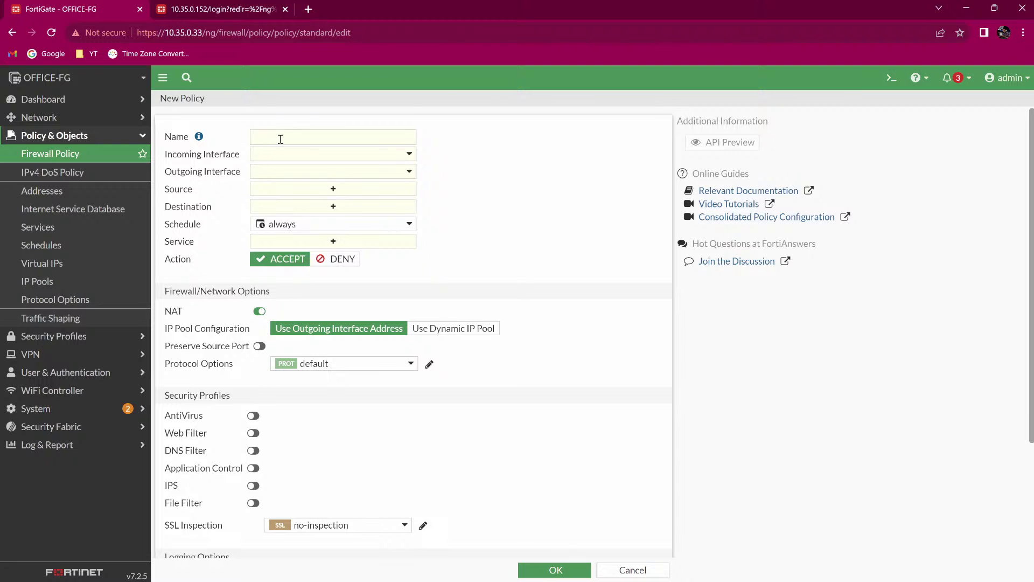
click(279, 138)
text(LAN)
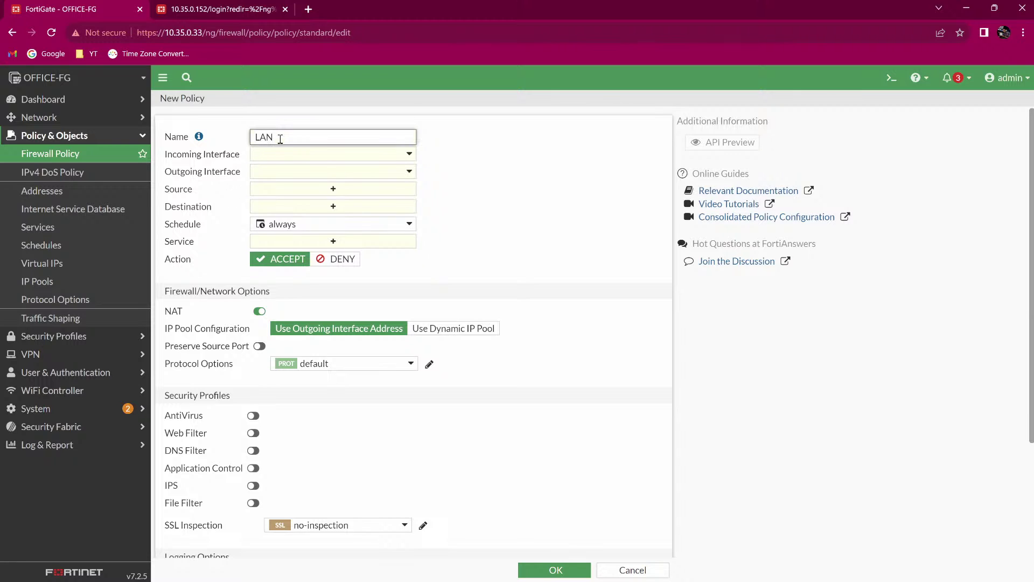
text(_to_WAN)
key(Tab)
click(278, 159)
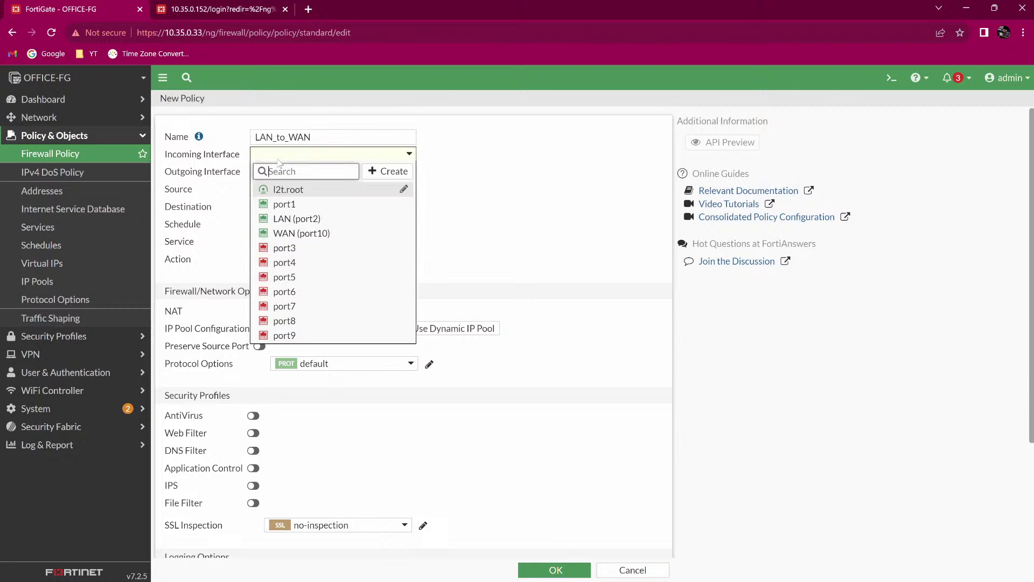
click(294, 217)
Set the policy's outgoing interface to WAN (port10) and its source to LAN_Address.
click(300, 172)
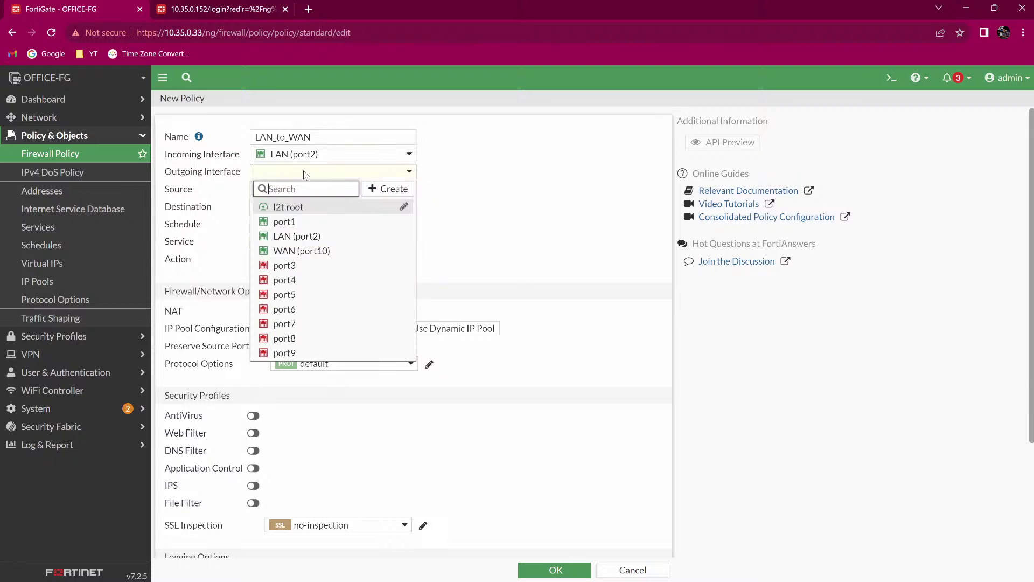
click(299, 251)
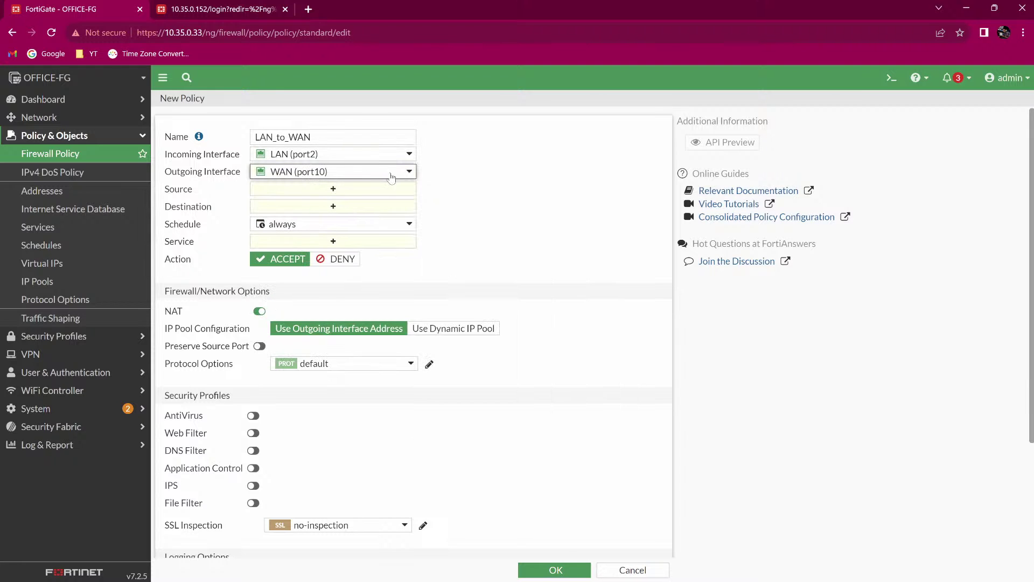
mouse_move(377, 173)
click(304, 193)
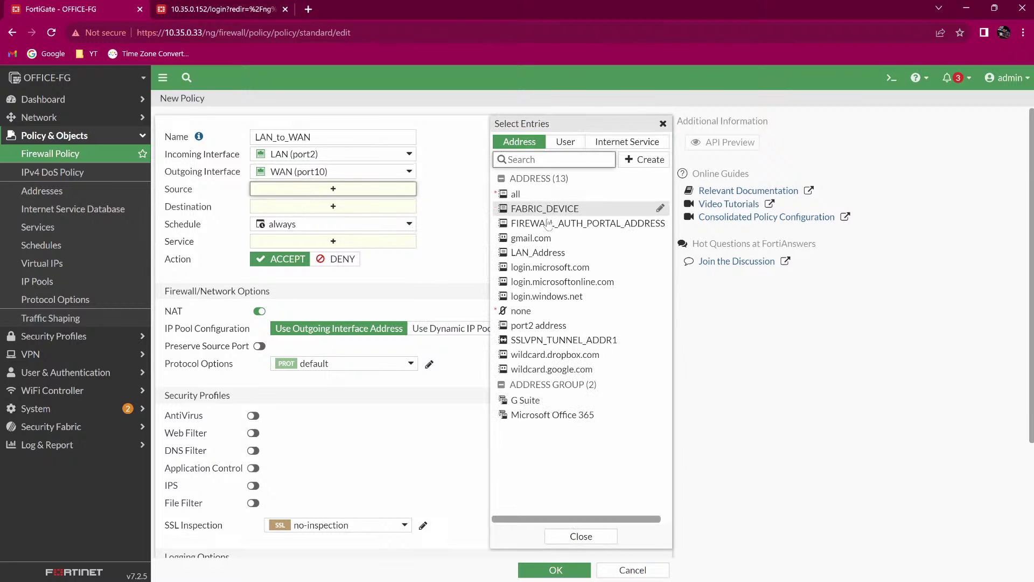
click(541, 253)
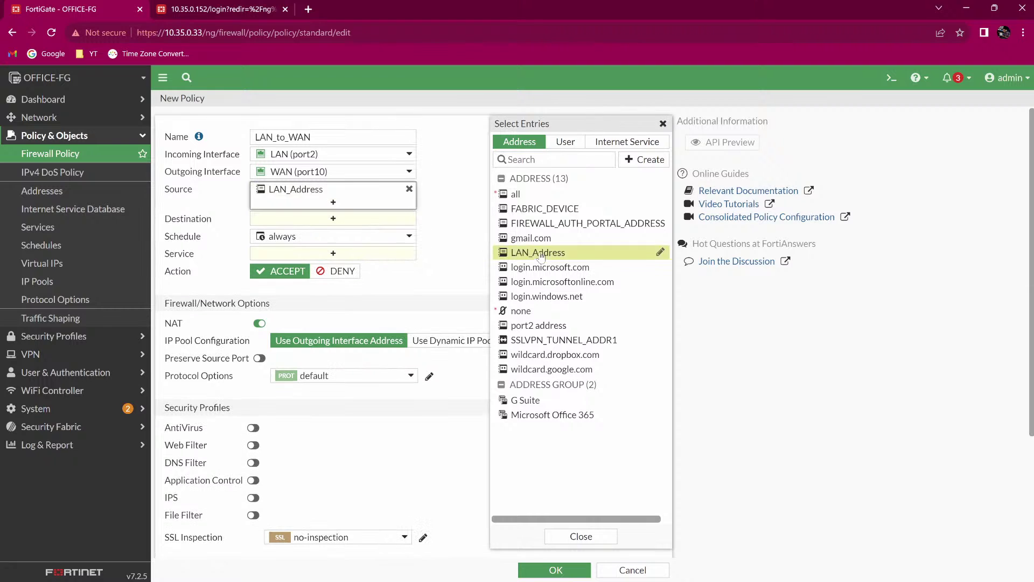
click(436, 196)
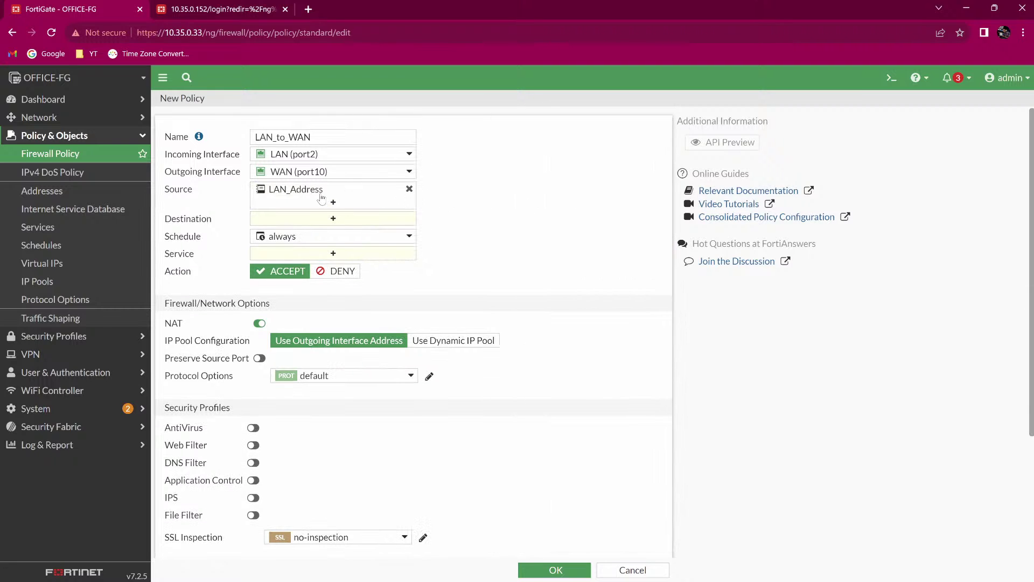
mouse_move(310, 197)
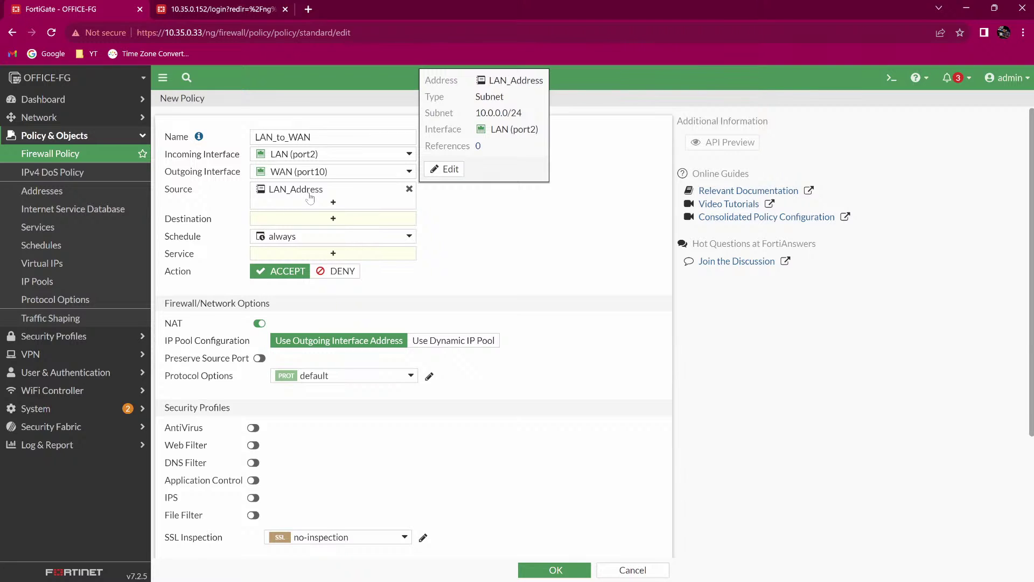
click(347, 219)
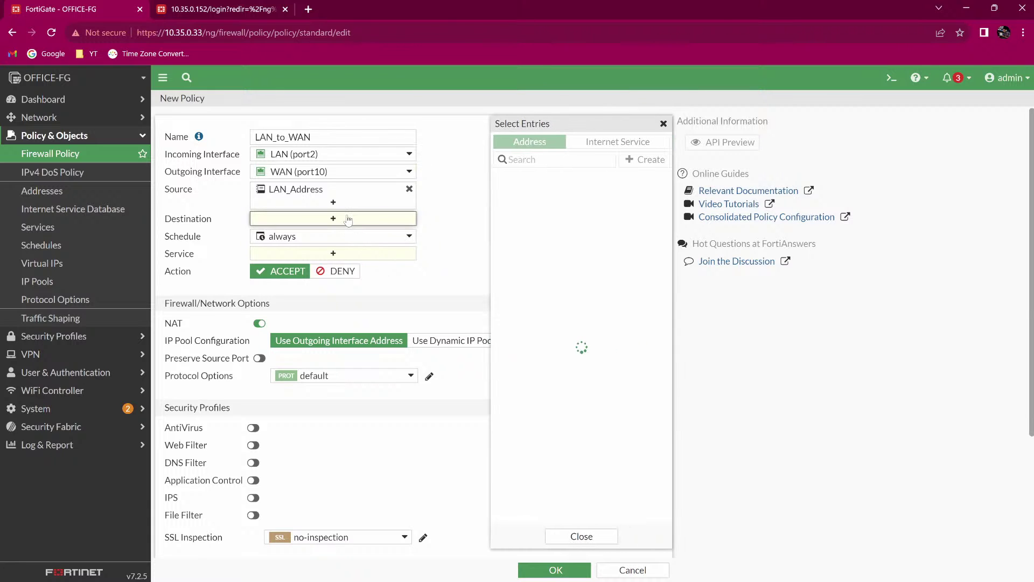
Set LAN_to_WAN's destination to all and service to ALL, and disable NAT.
click(536, 198)
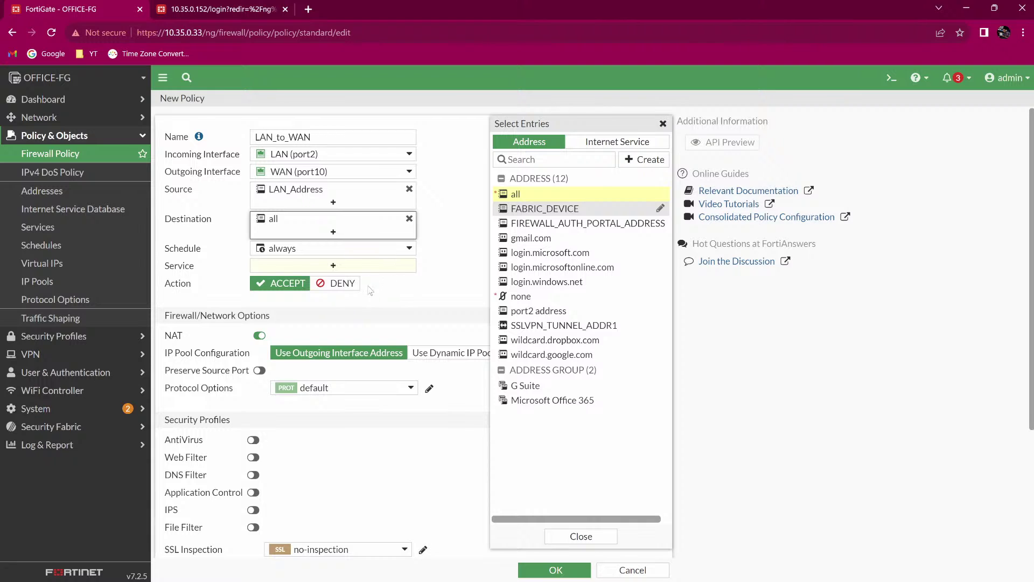
click(268, 268)
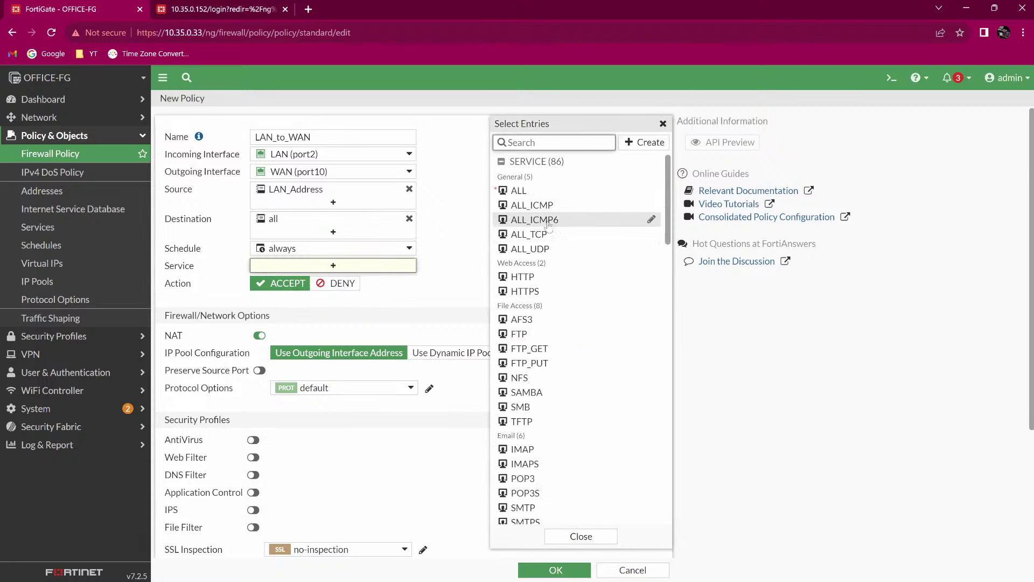
click(548, 192)
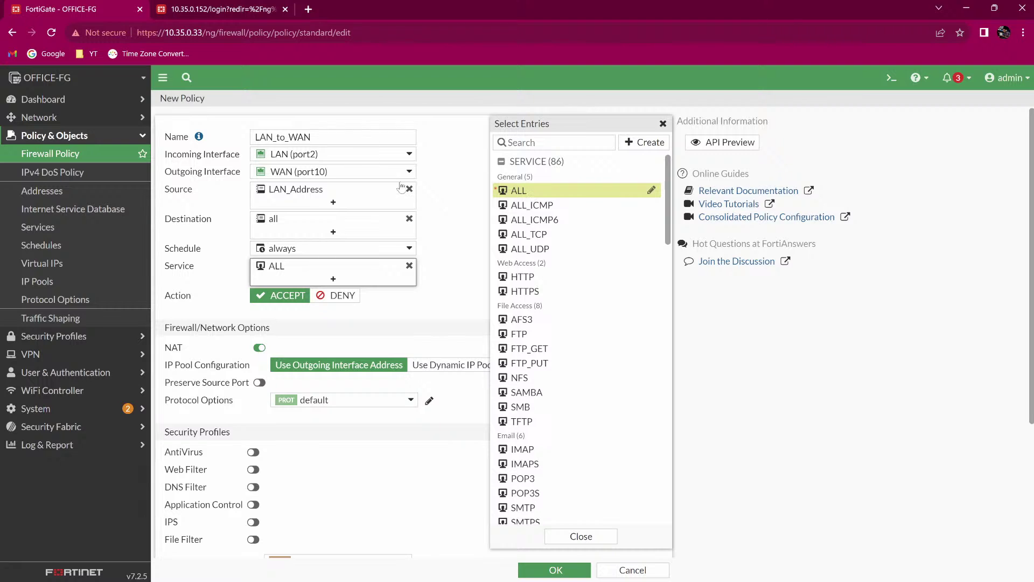
click(460, 219)
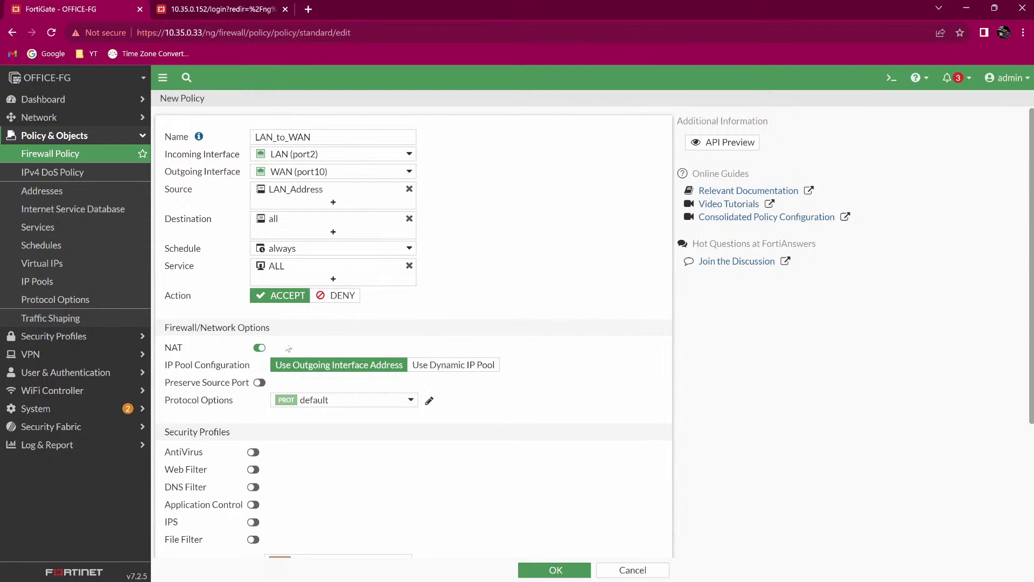
click(259, 348)
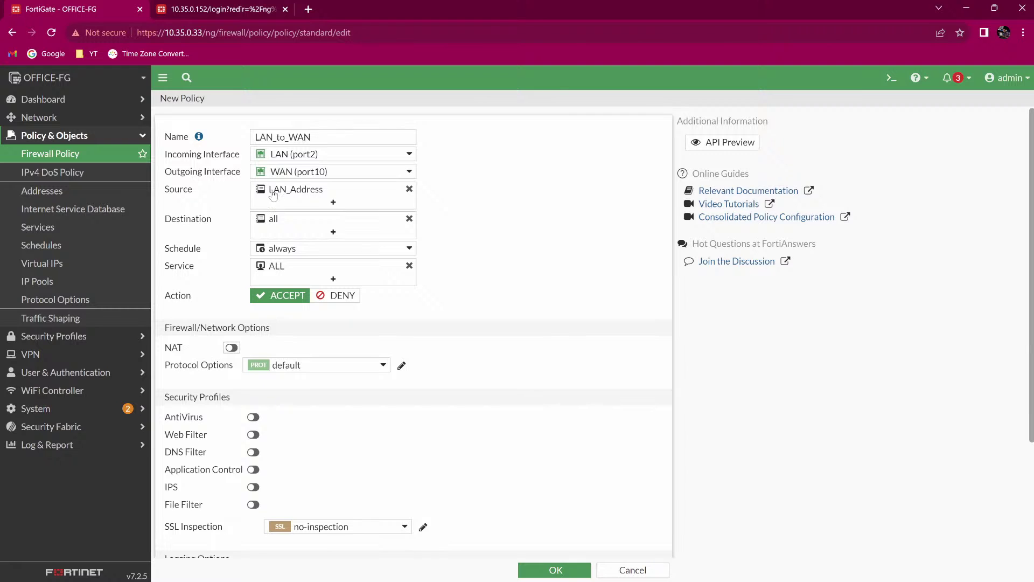
Keep schedule 'always', save the LAN_to_WAN policy, then go to Network > Interfaces.
click(285, 250)
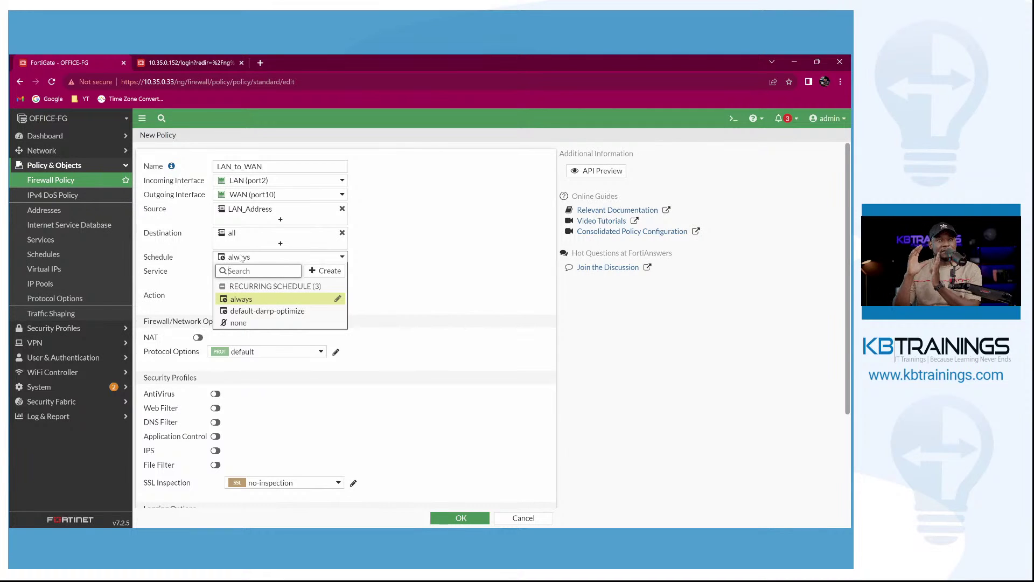
click(241, 258)
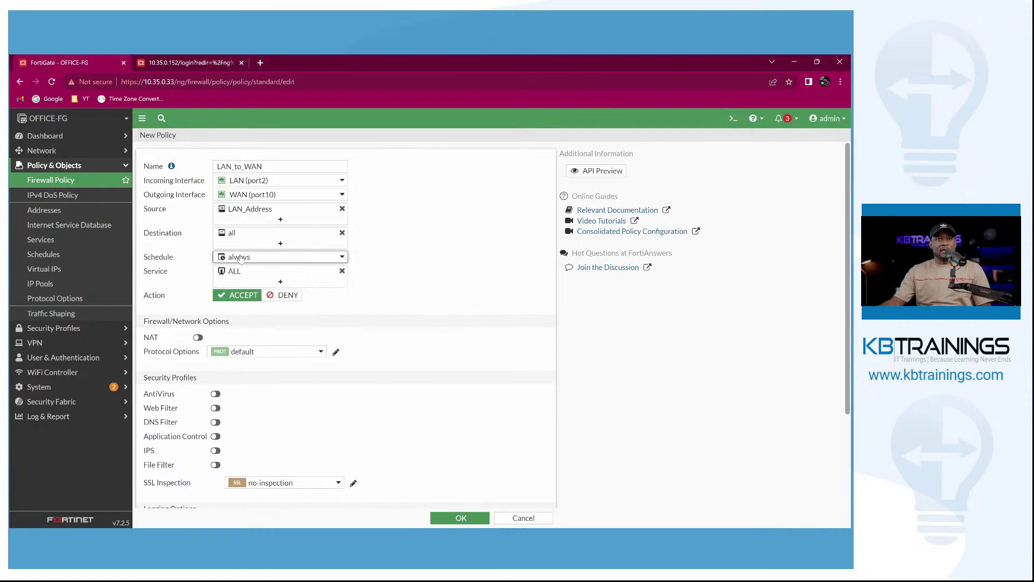
mouse_move(239, 258)
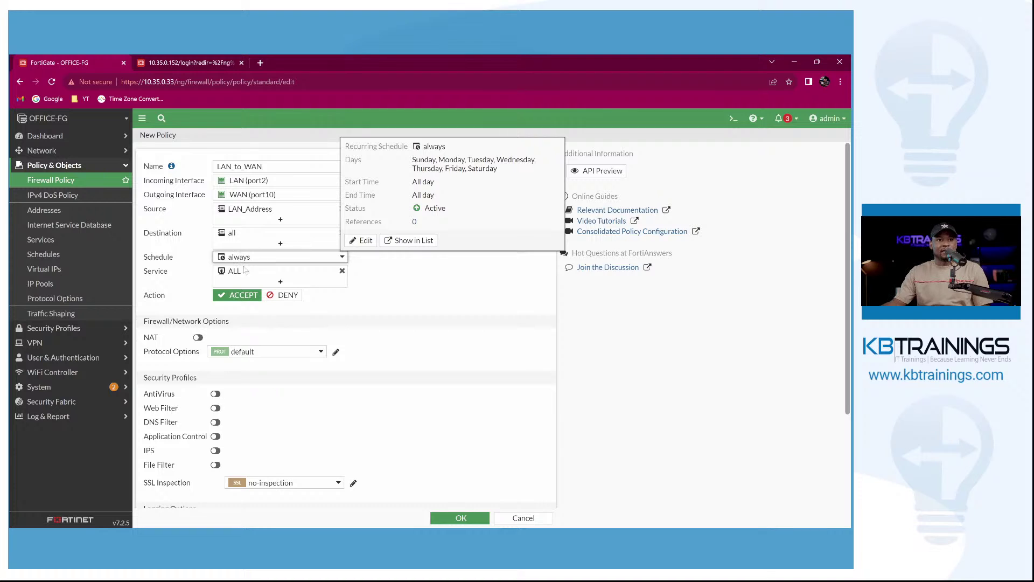
mouse_move(258, 275)
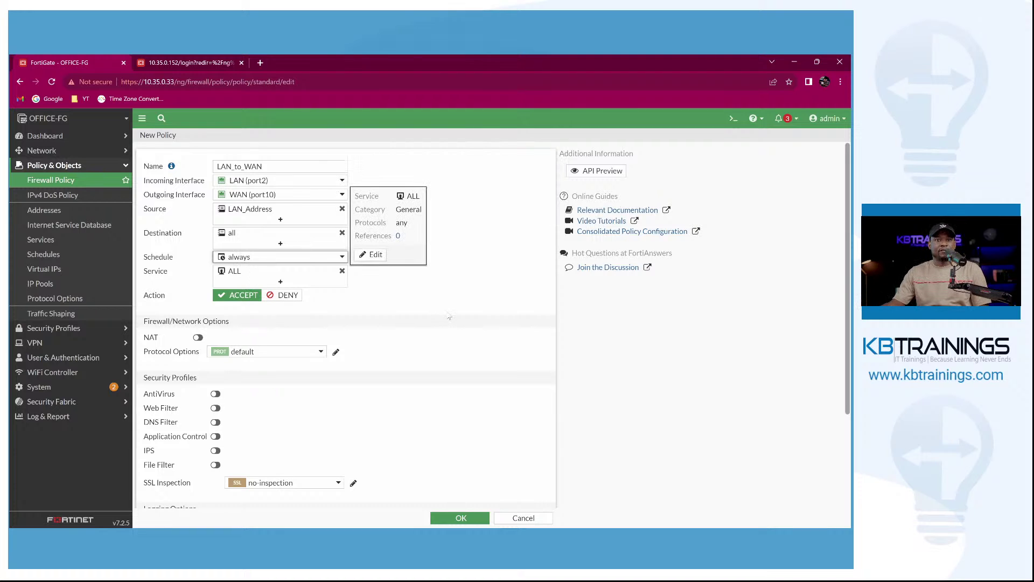
scroll(836, 407, down, 5)
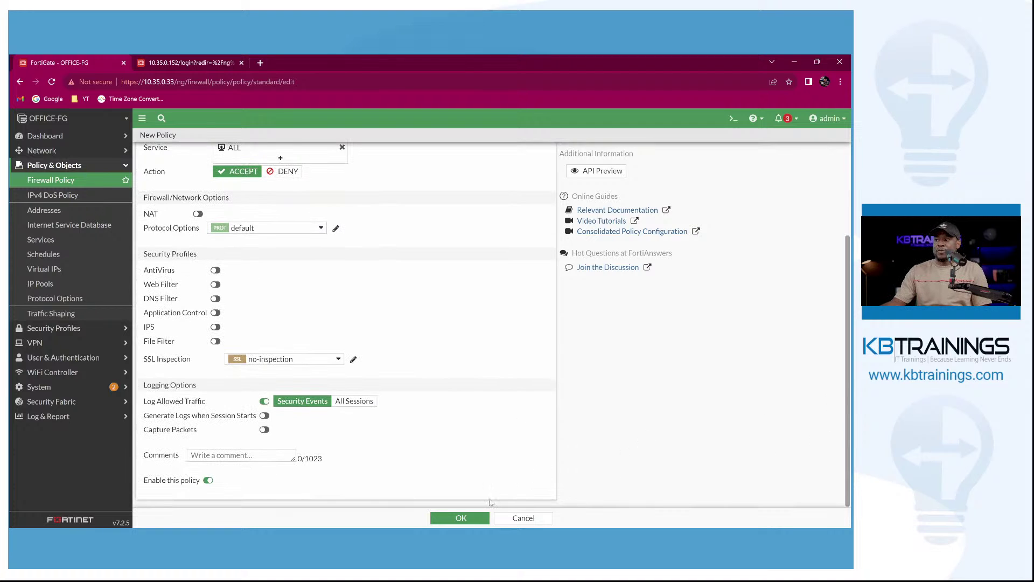
click(461, 520)
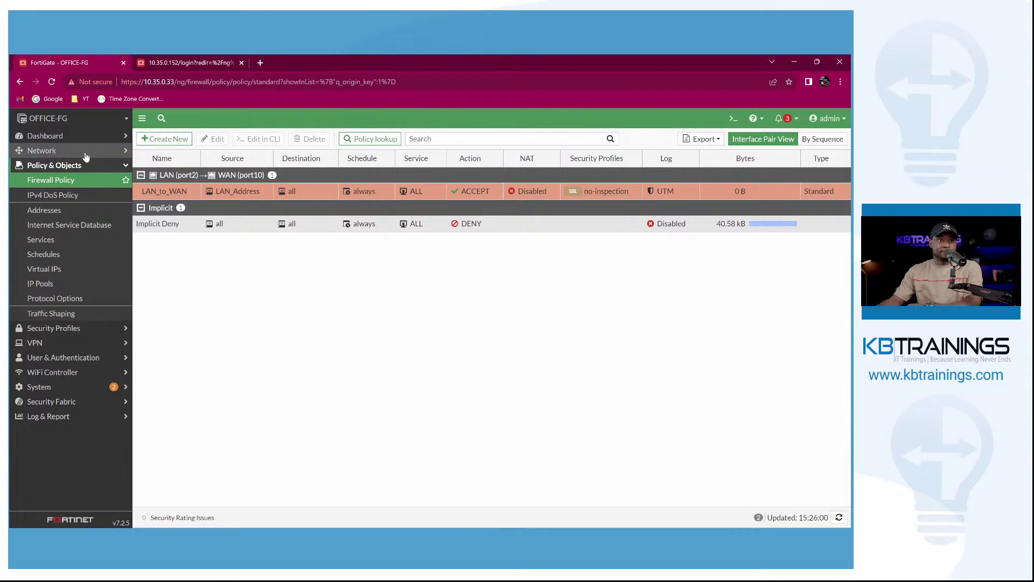
click(59, 151)
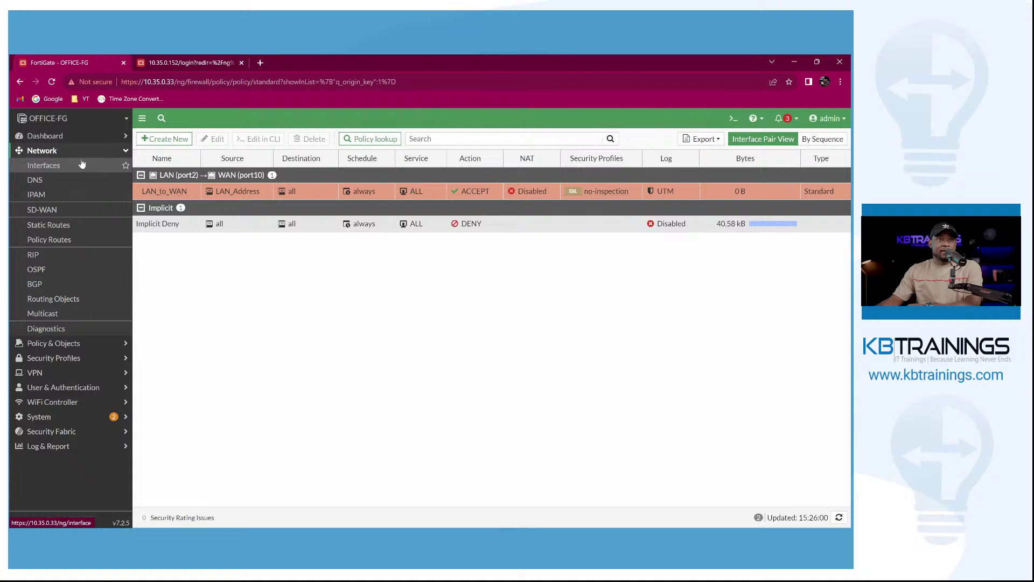
click(44, 166)
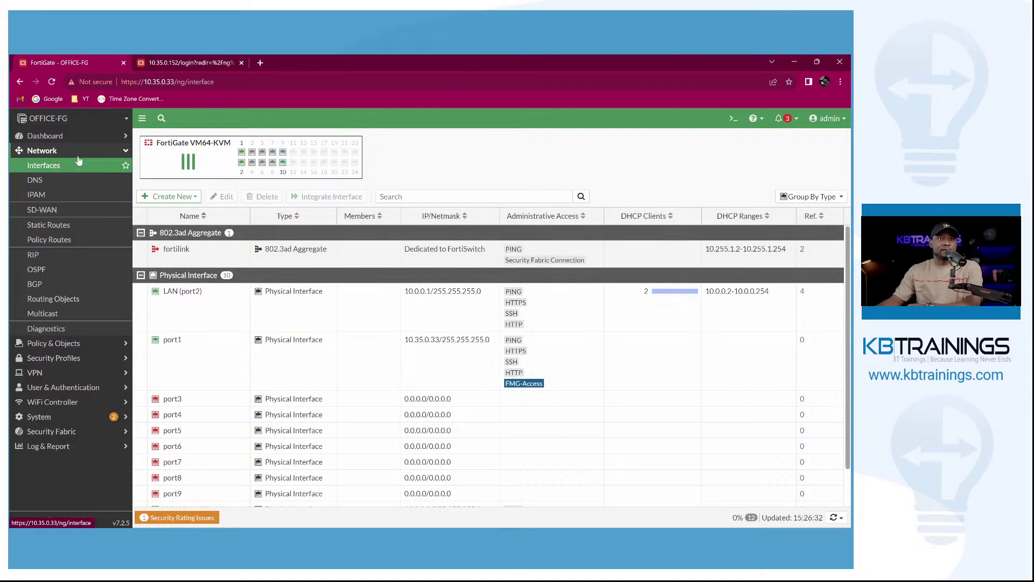
Start a new zone named ALL_LAN with Block intra-zone traffic left enabled.
click(166, 197)
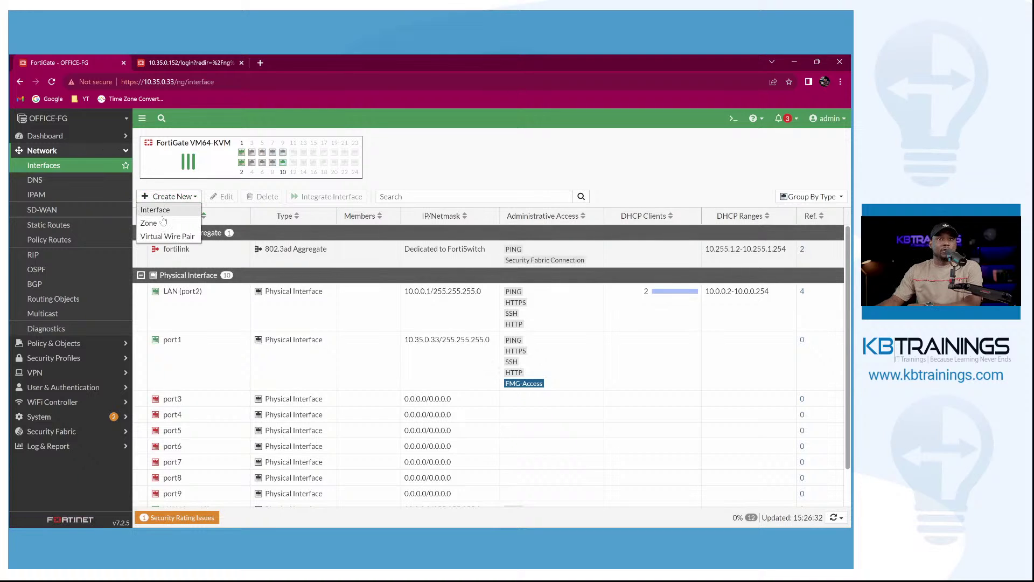
click(160, 223)
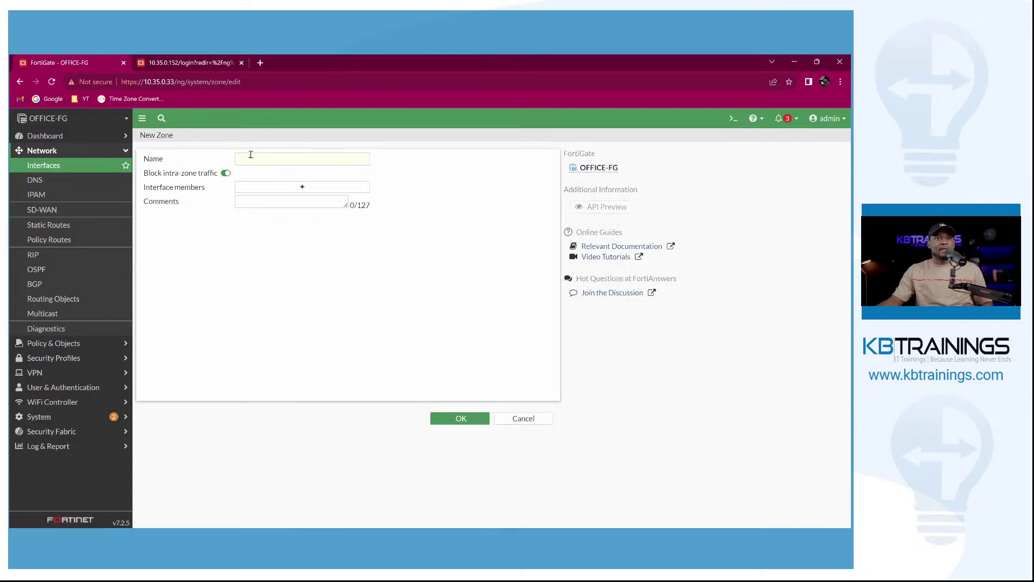
click(245, 157)
text(ALL)
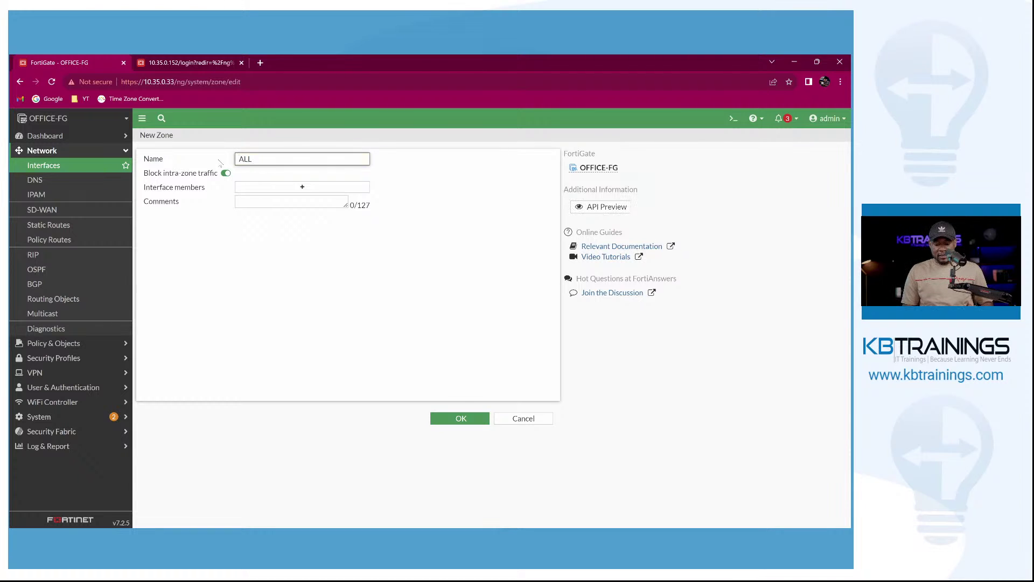
text(_LAN)
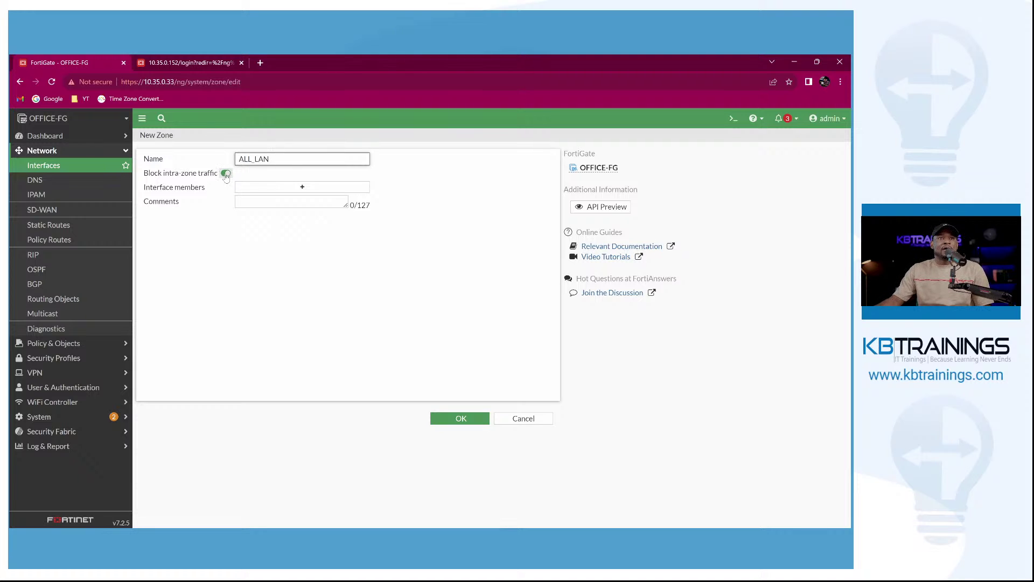
click(227, 177)
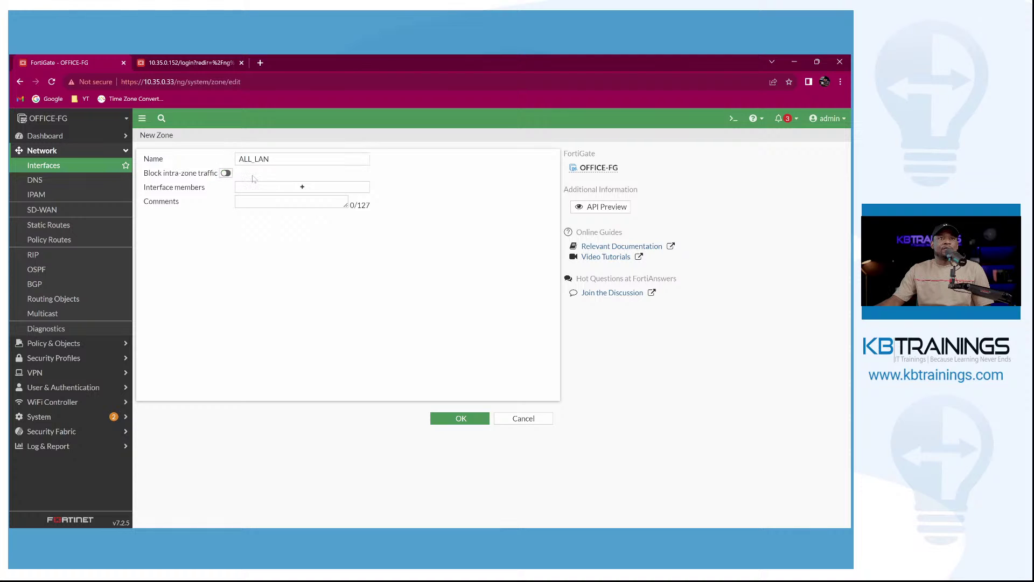
click(225, 173)
Add port3, port4 and port5 as the zone's members and submit it.
click(294, 189)
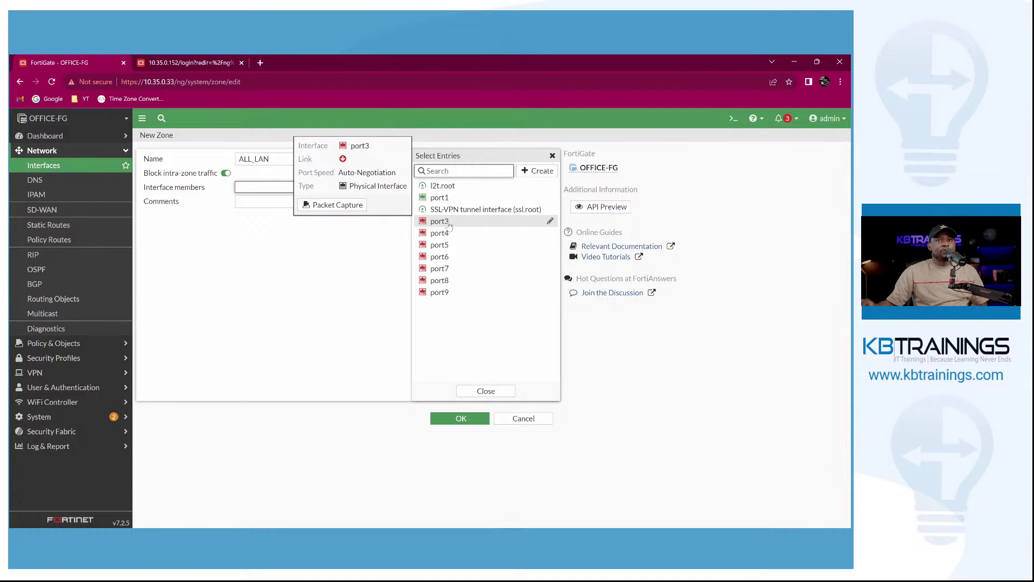
click(450, 222)
click(454, 234)
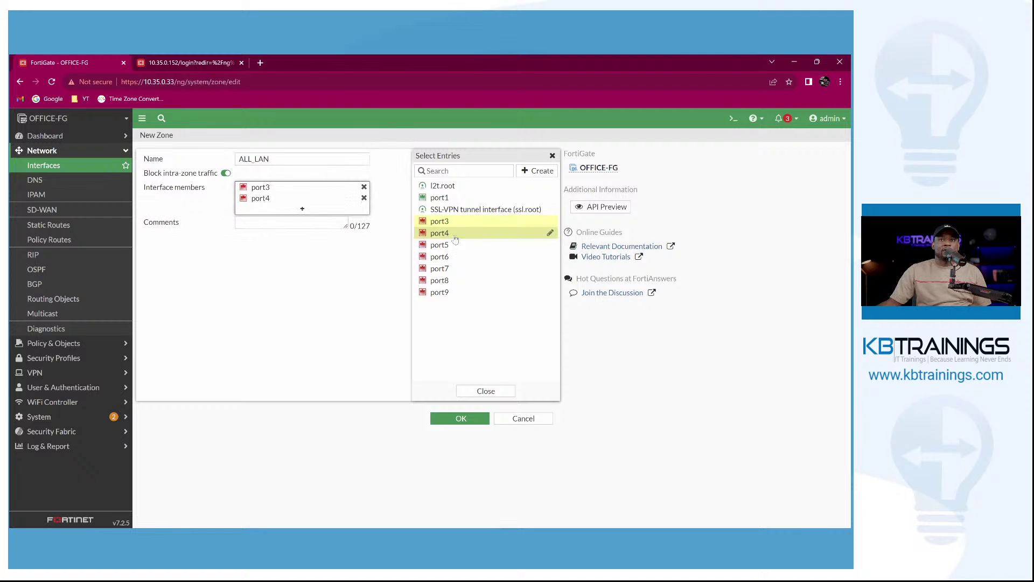
click(446, 245)
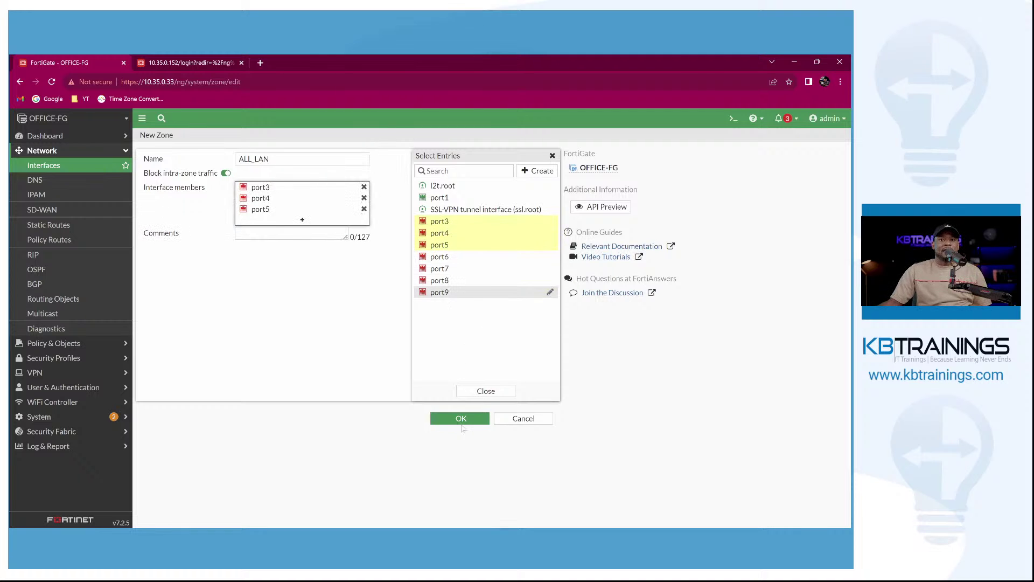
click(461, 419)
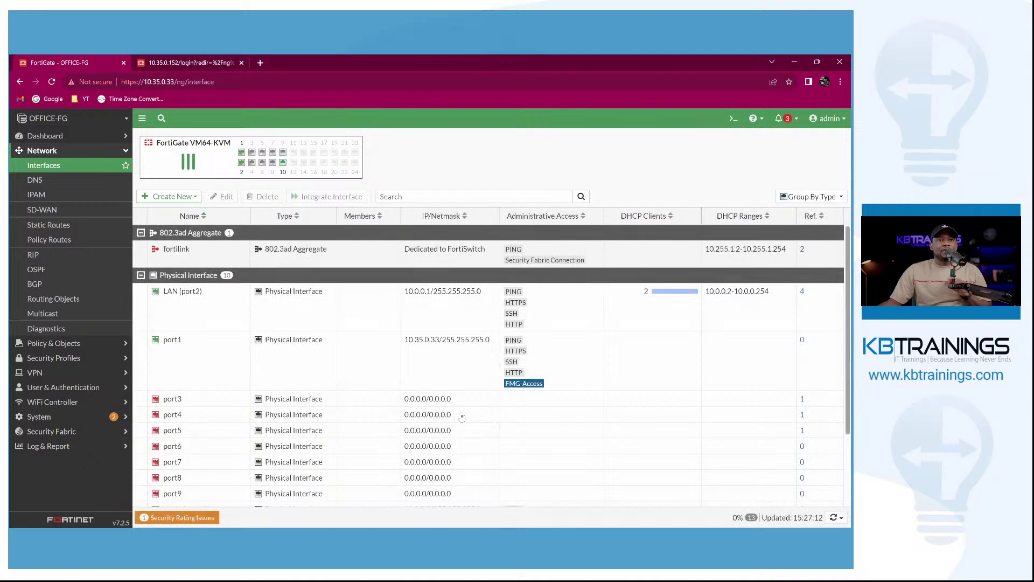
Check that ALL_LAN lists port3, port4 and port5, then return to the Firewall Policy list.
scroll(461, 416, down, 3)
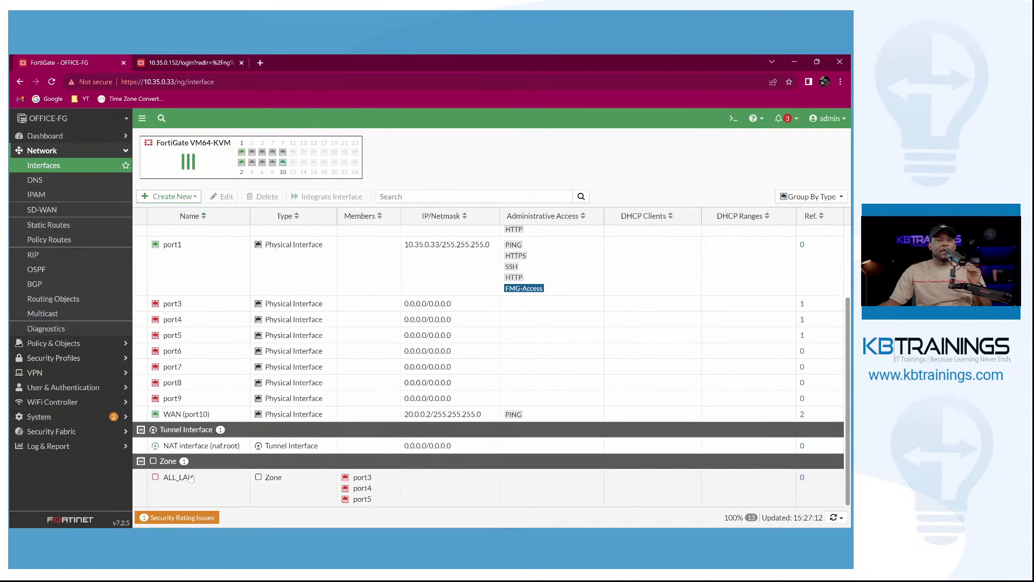
mouse_move(174, 486)
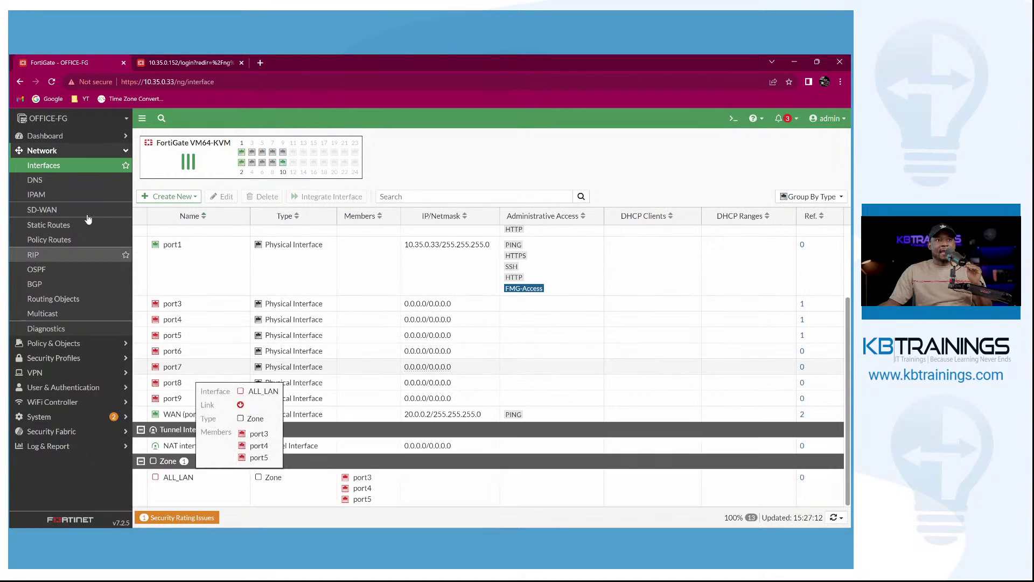
click(44, 345)
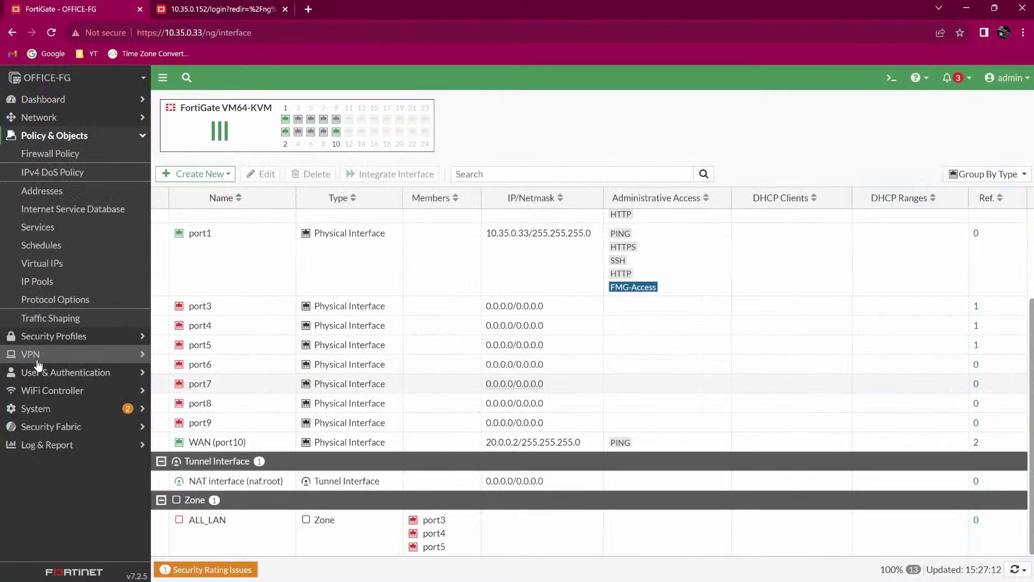
click(50, 160)
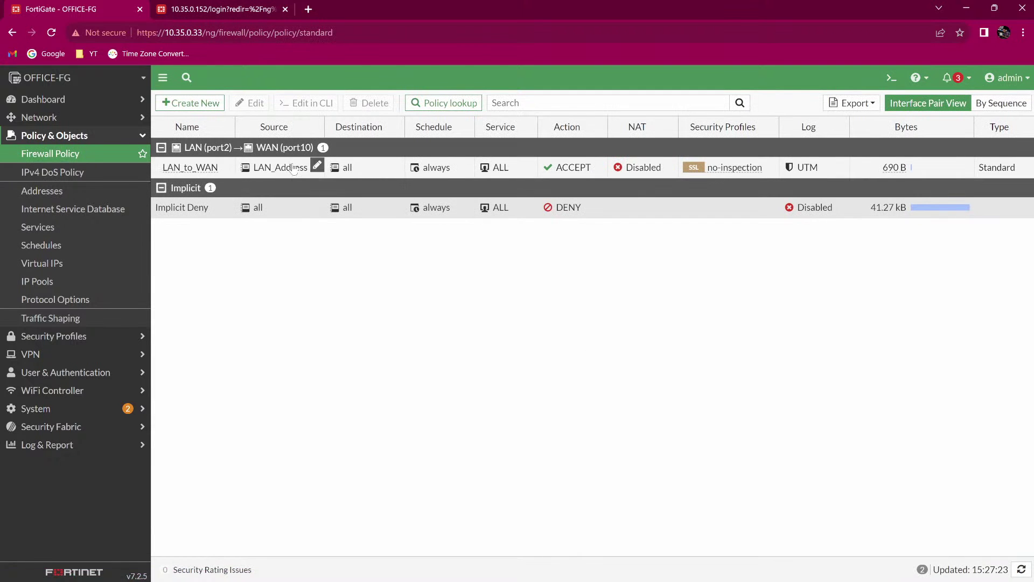
double_click(367, 166)
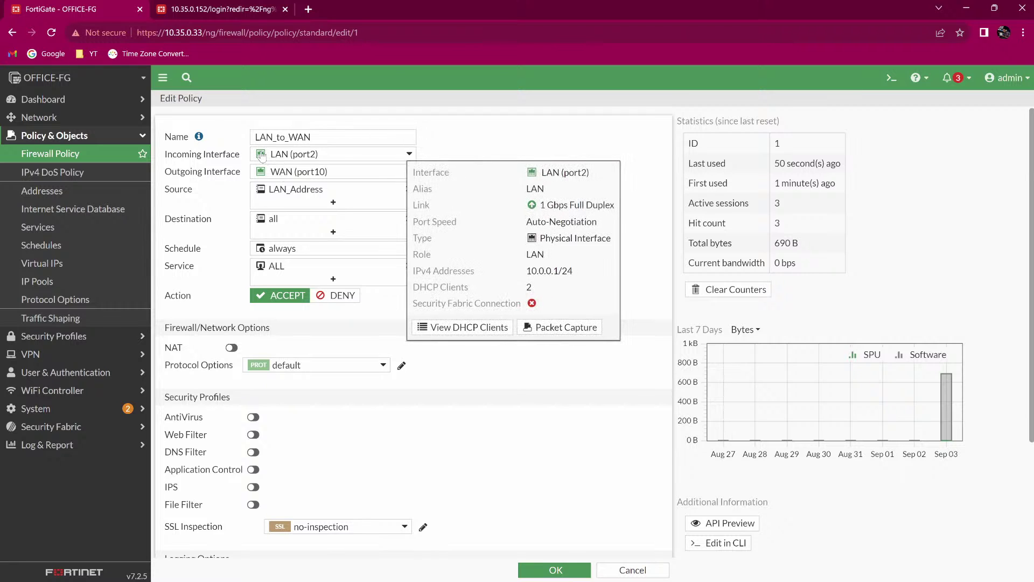
click(270, 155)
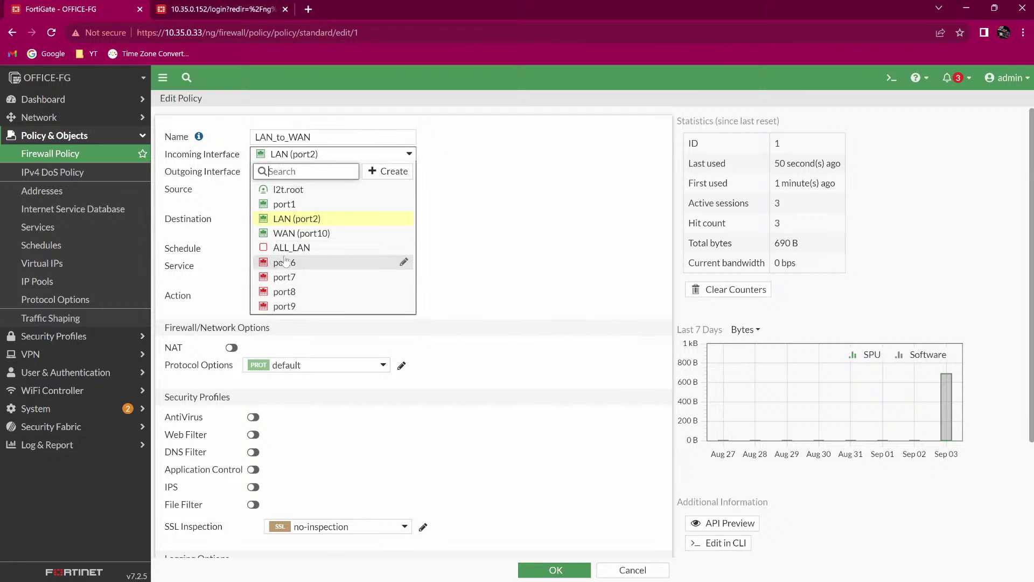
mouse_move(296, 252)
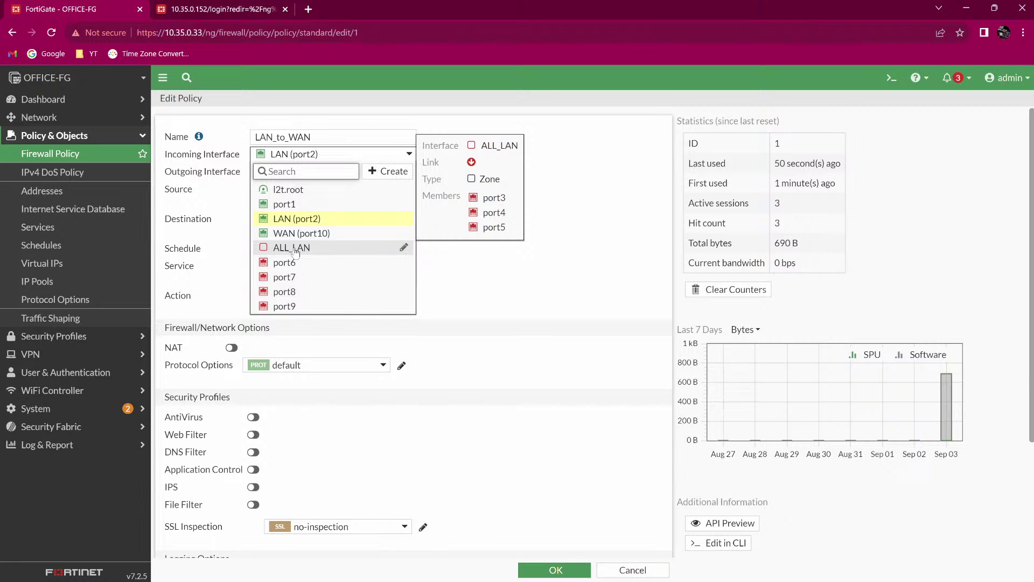
click(458, 302)
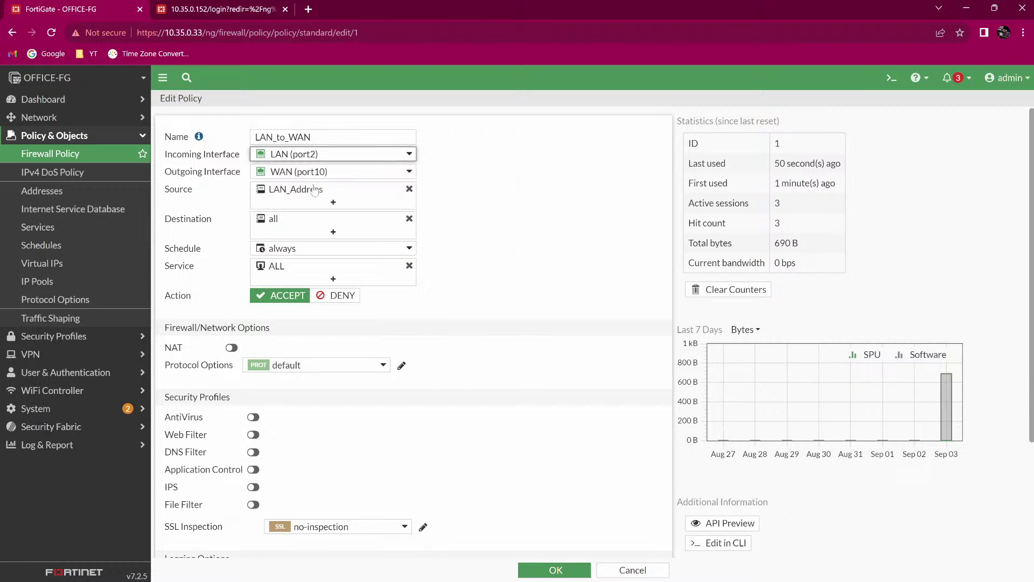
click(57, 155)
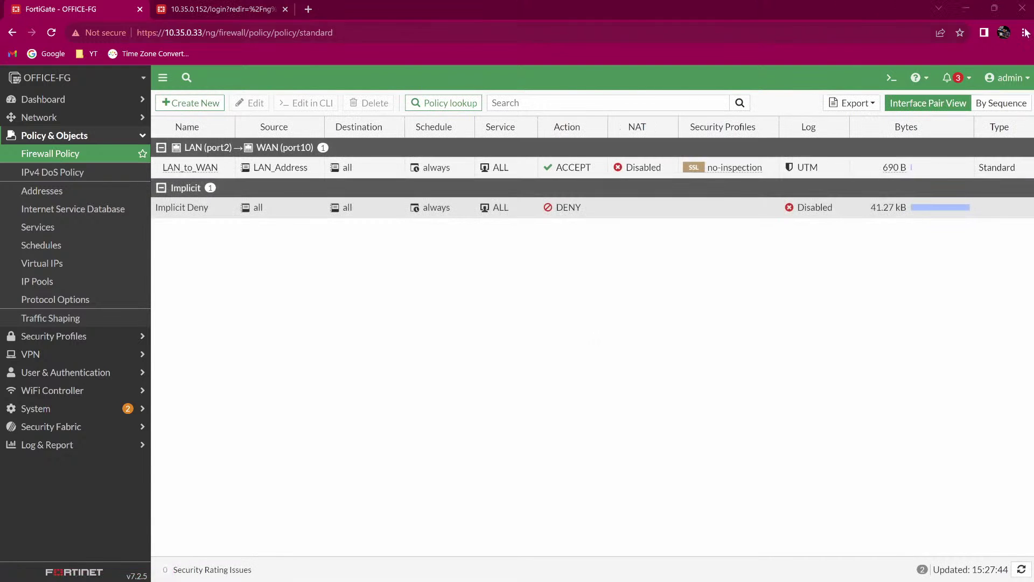
key(alt+Tab)
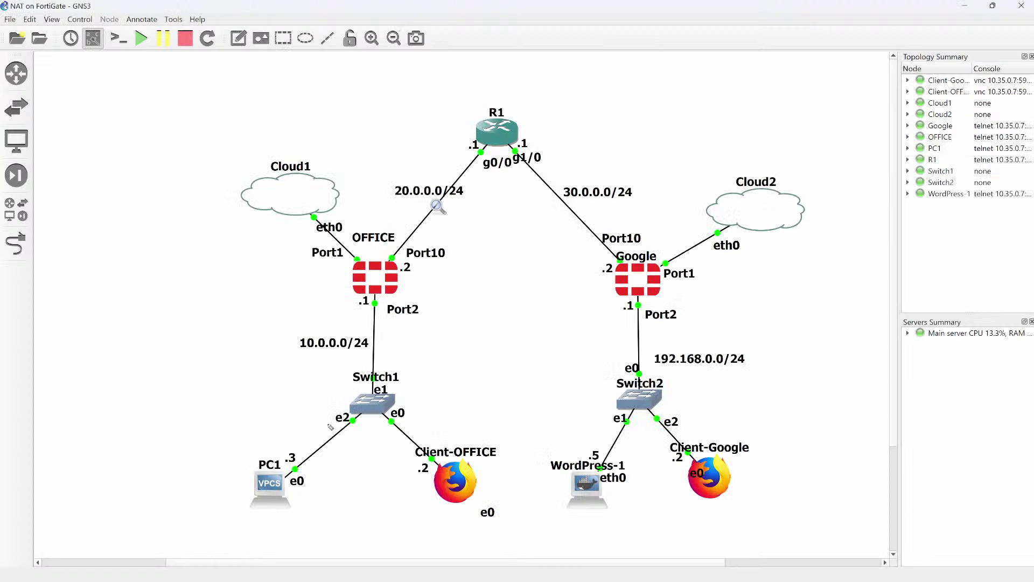
drag(235, 449, 246, 492)
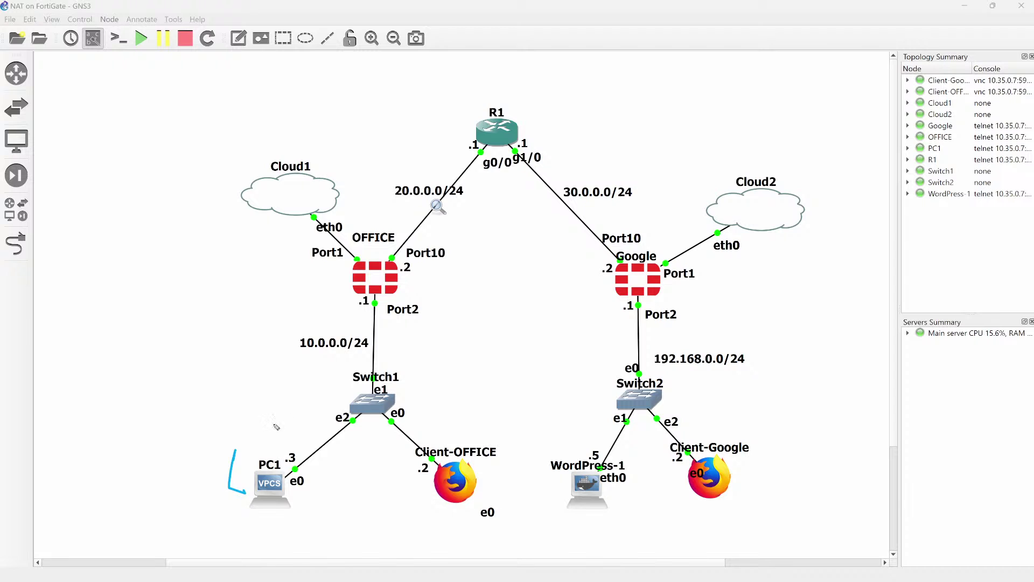
drag(272, 428, 333, 282)
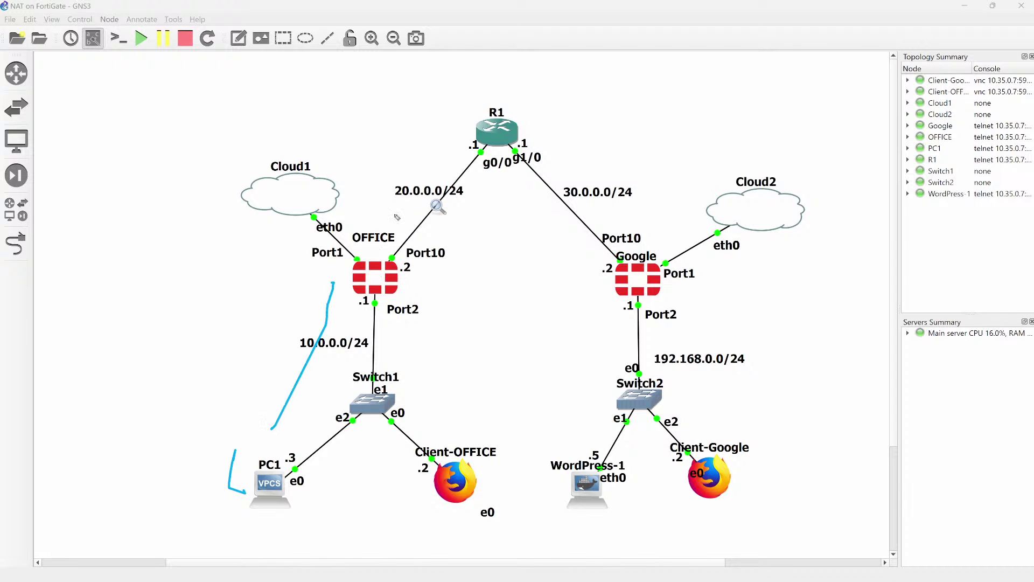
mouse_move(375, 254)
mouse_down()
mouse_move(452, 141)
mouse_move(450, 162)
mouse_up()
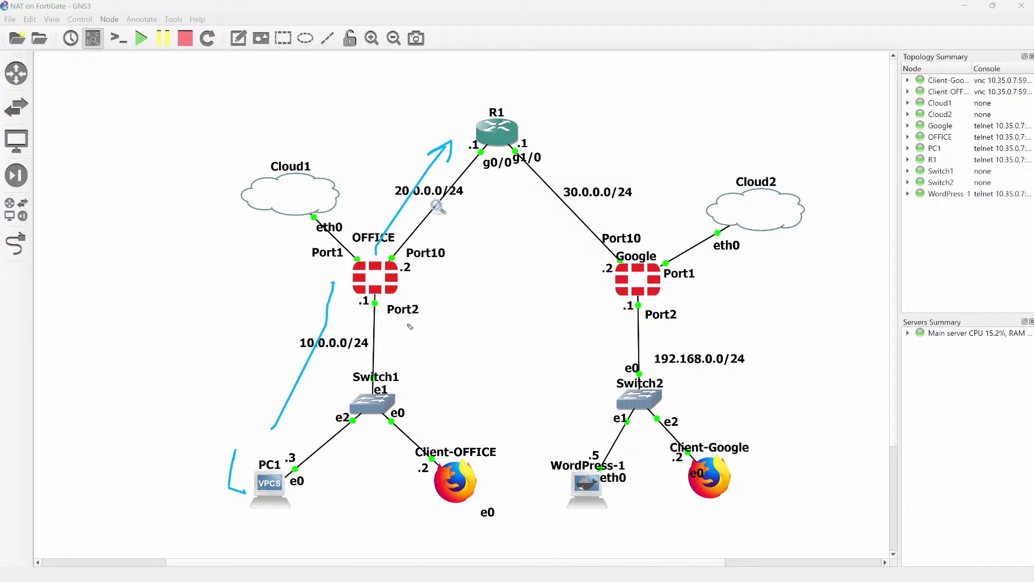
mouse_move(450, 271)
mouse_down()
mouse_move(411, 279)
mouse_move(428, 275)
mouse_up()
key(alt+Tab)
Repeat PC1's ping to 20.0.0.1, which times out, then switch to the Firewall Policy page.
key(ctrl+shift+7)
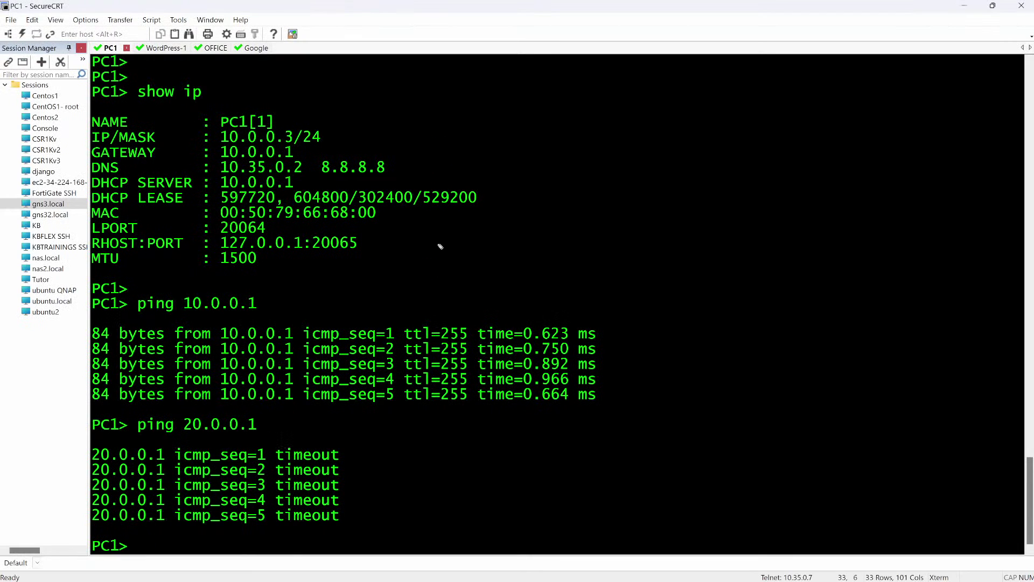
key(Up)
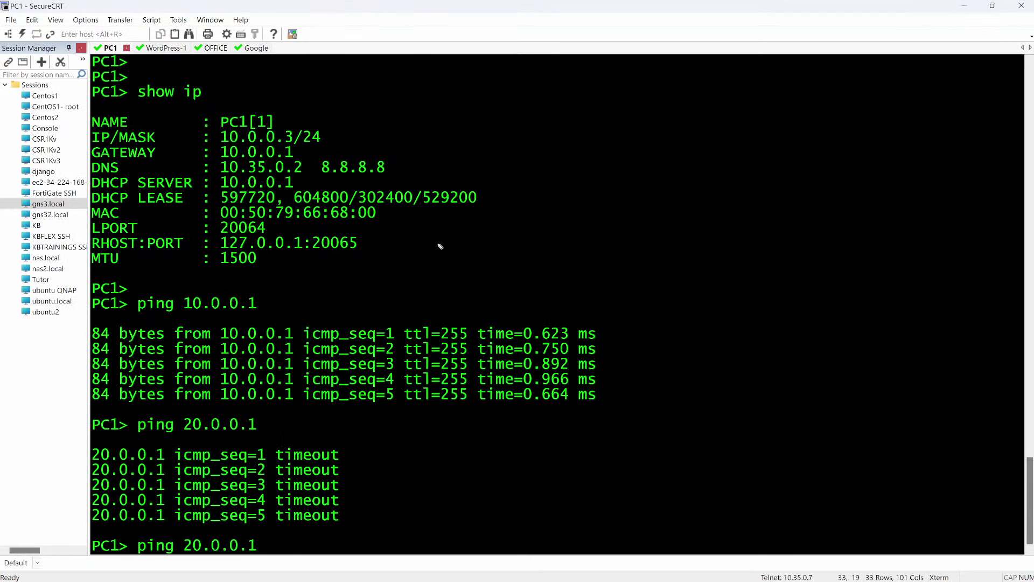
key(Return)
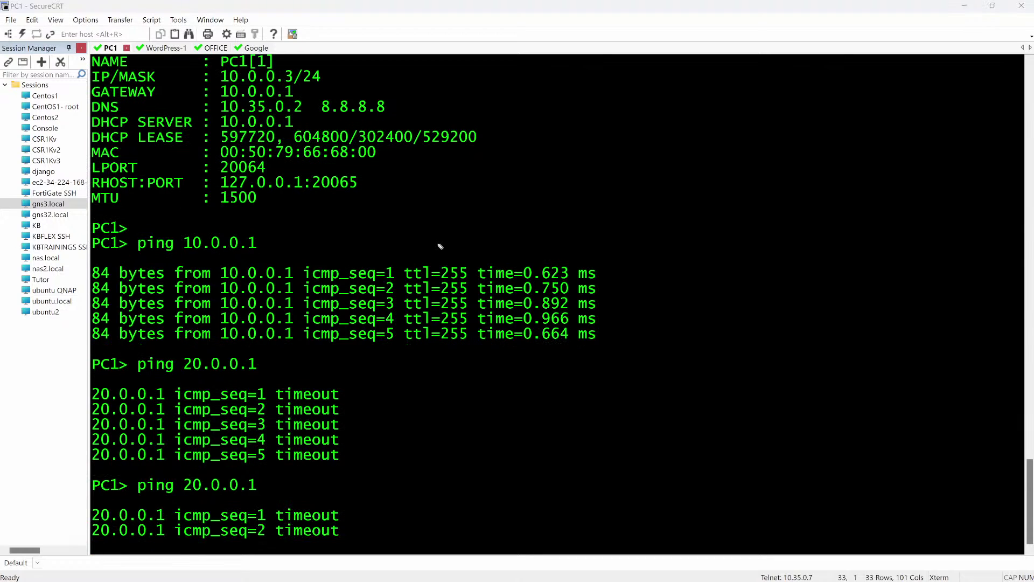
key(alt+Tab)
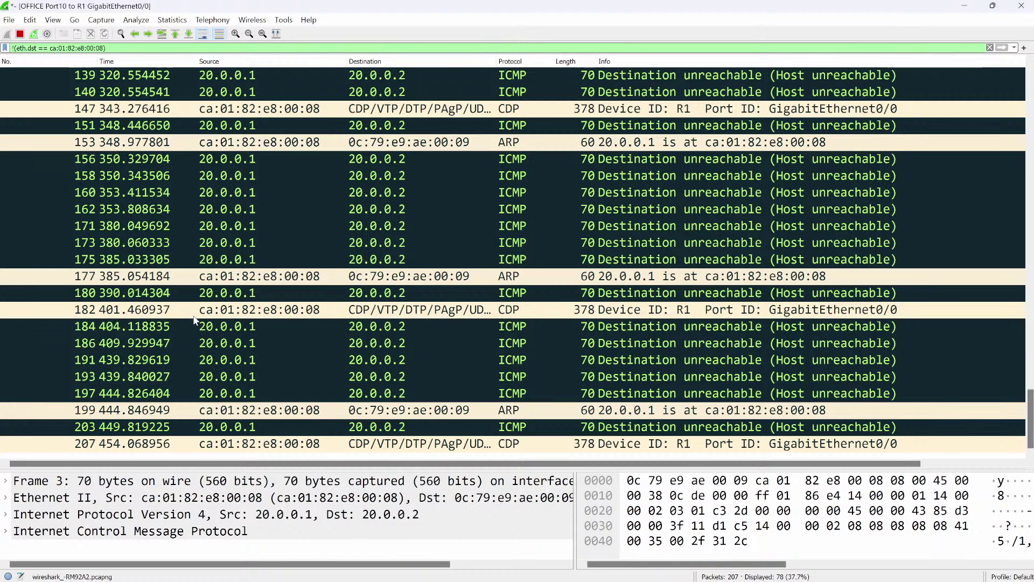
key(alt+Tab)
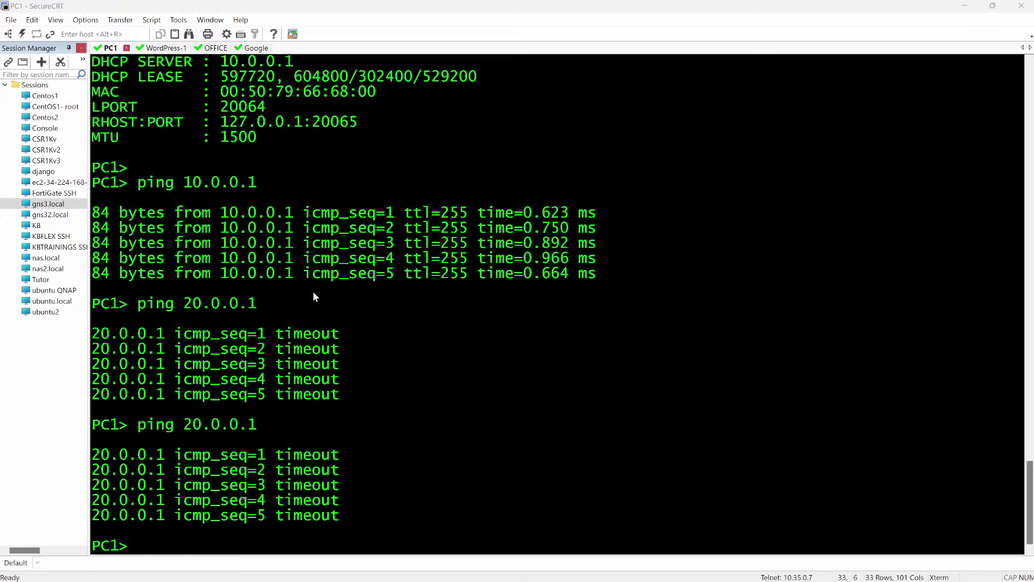
key(alt+Tab)
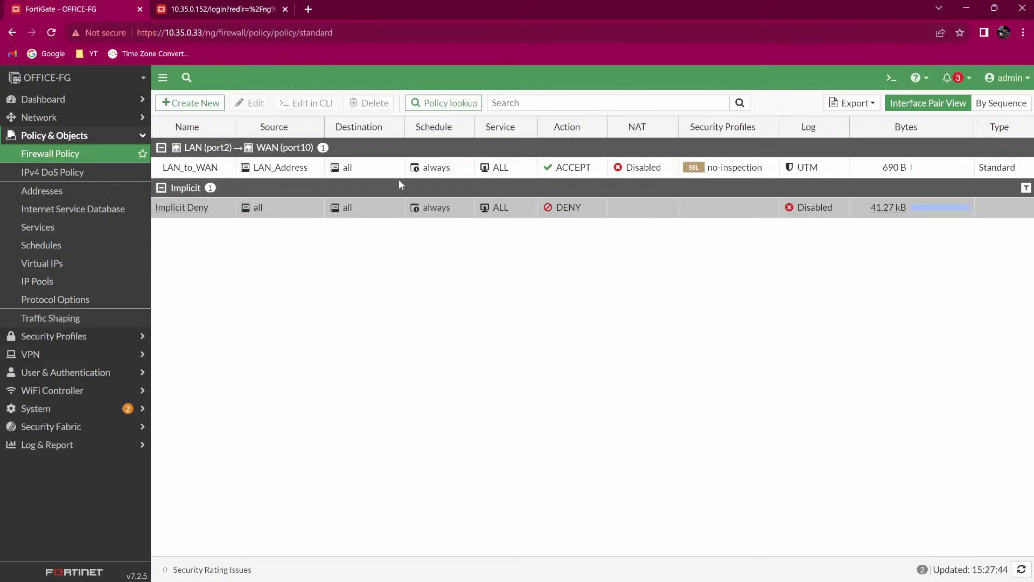
Select the LAN_to_WAN policy, then clear Wireshark's display filter and scroll to the newest packets.
click(377, 170)
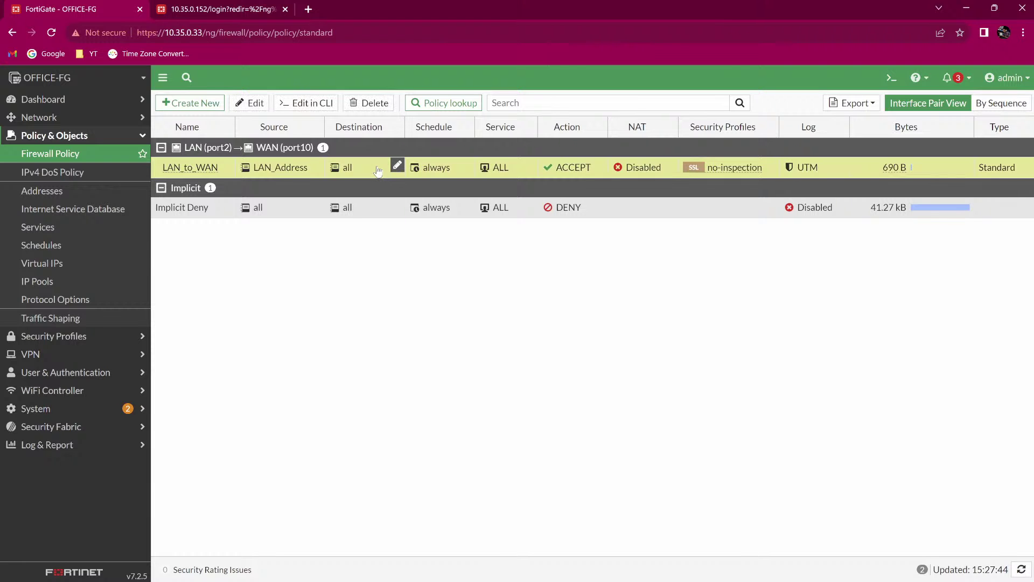
key(alt+Tab)
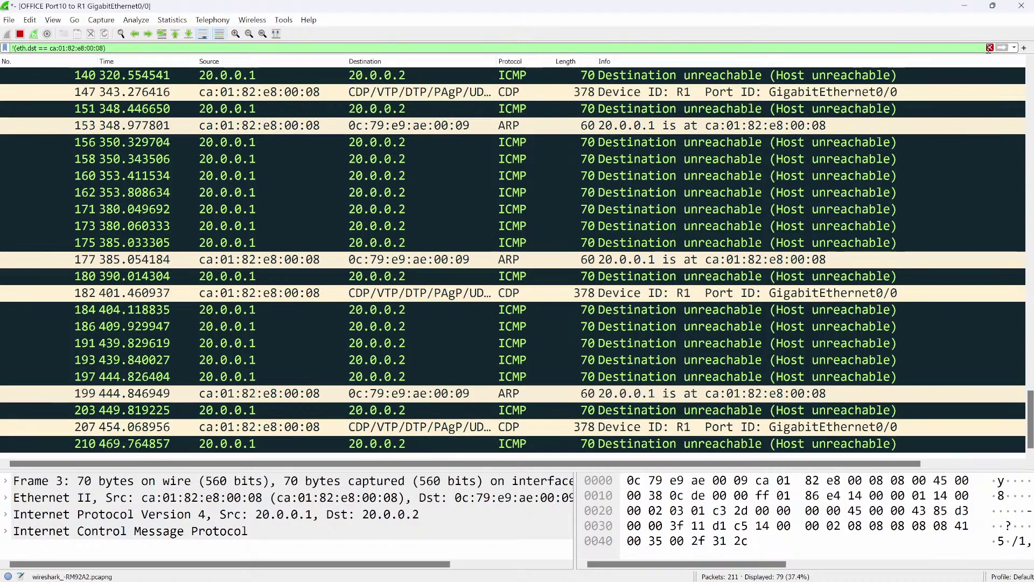
click(989, 48)
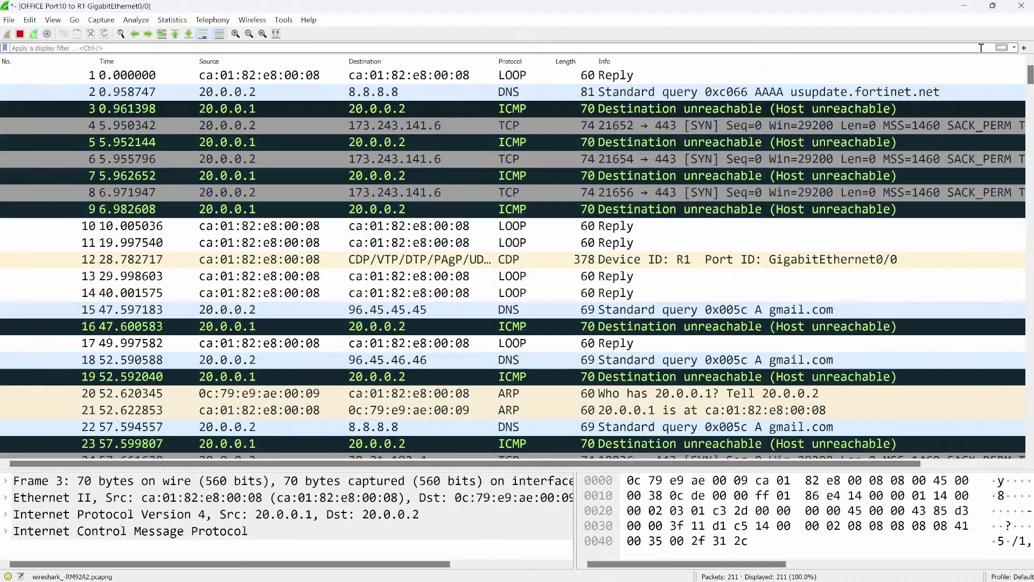
scroll(307, 370, down, 6)
scroll(307, 371, down, 20)
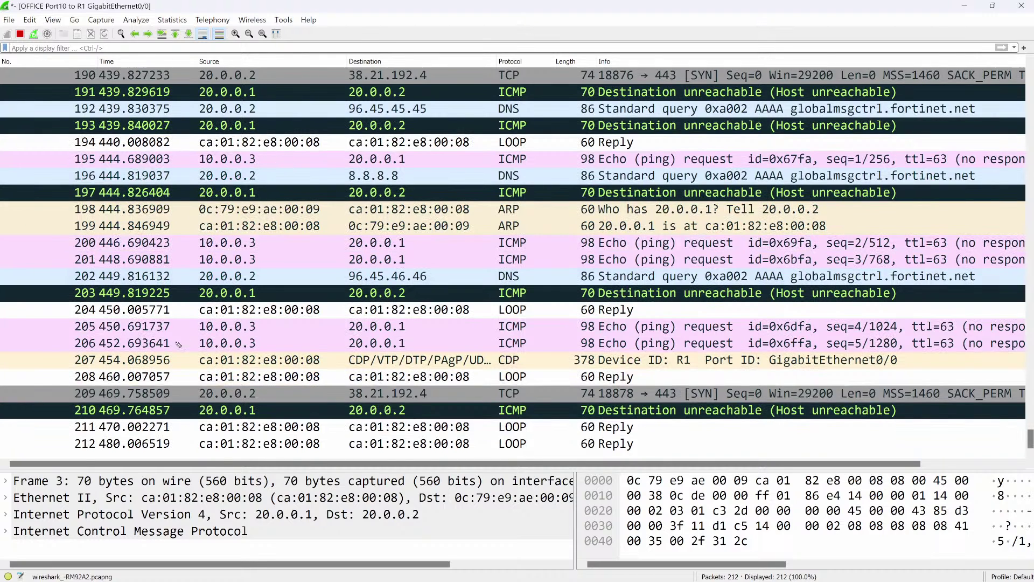
Mark the unanswered echo requests from 10.0.0.3 to 20.0.0.1 in the capture.
mouse_move(172, 346)
mouse_down()
mouse_move(199, 330)
mouse_move(190, 342)
mouse_move(192, 323)
mouse_move(211, 337)
mouse_move(256, 335)
mouse_move(245, 322)
mouse_up()
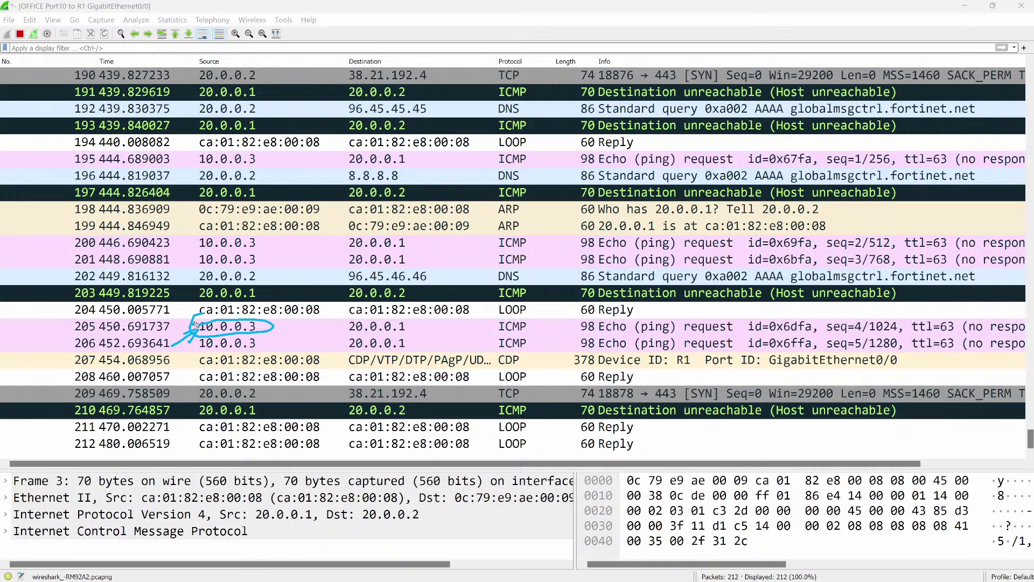
key(Delete)
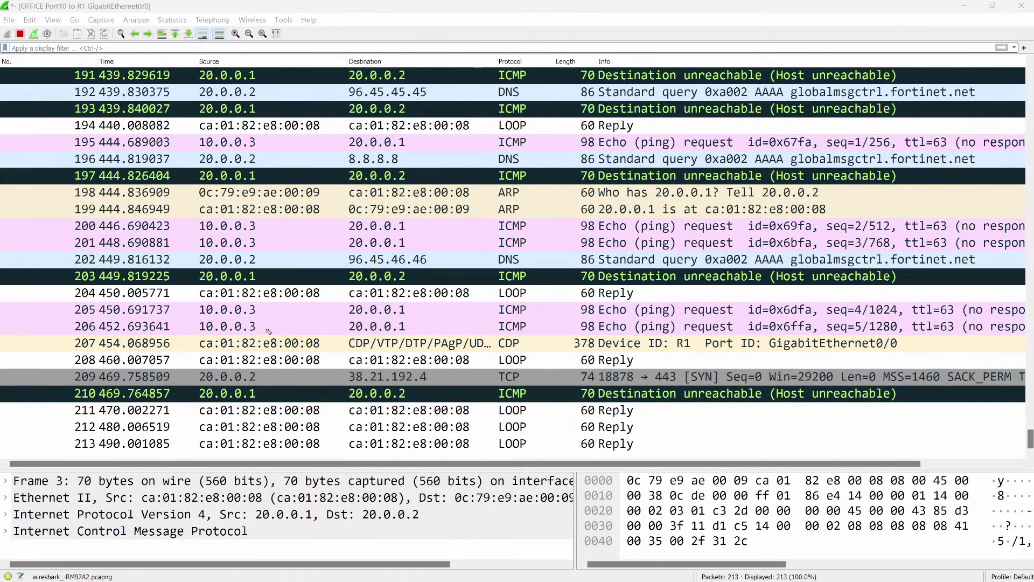
mouse_move(263, 326)
mouse_down()
mouse_move(277, 322)
mouse_move(257, 327)
mouse_up()
mouse_move(350, 319)
mouse_down()
mouse_move(347, 329)
mouse_move(412, 339)
mouse_move(392, 318)
mouse_up()
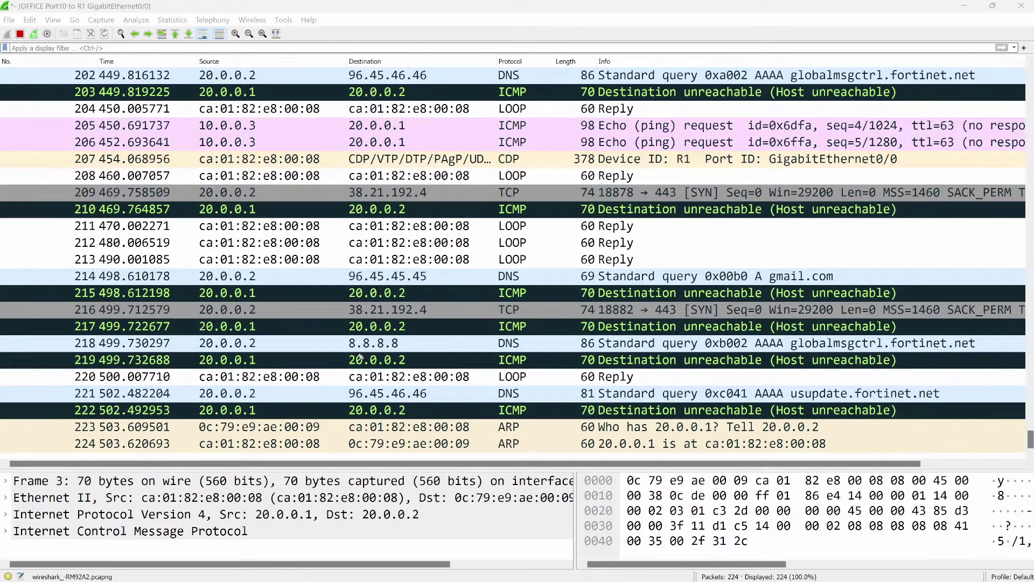
key(alt+Tab)
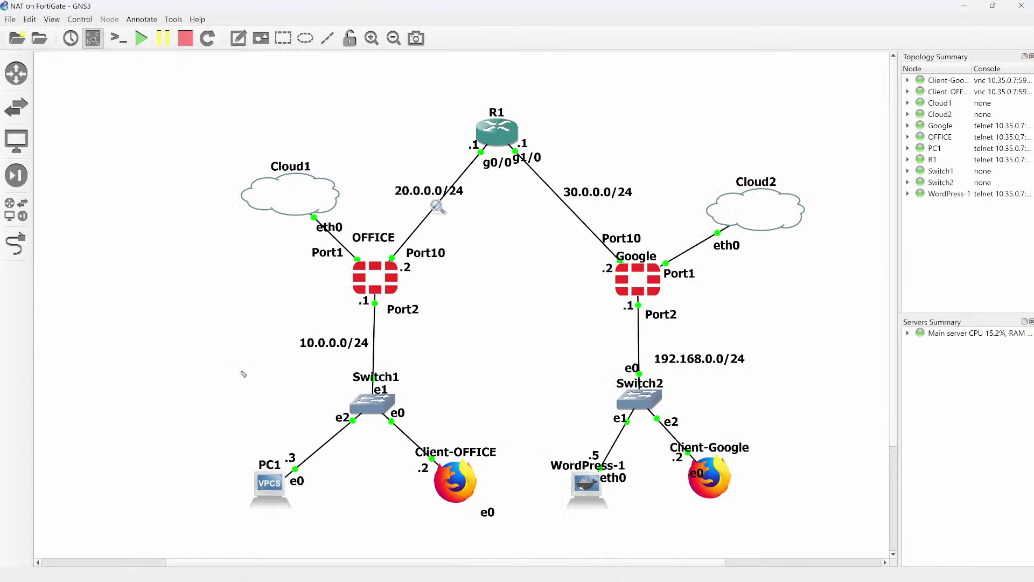
Annotate the 10.0.0.0/24 LAN, OFFICE's Port10 and the 20.0.0.0/24 link to R1, then erase the ink.
mouse_move(232, 376)
mouse_down()
mouse_move(423, 348)
mouse_move(441, 376)
mouse_up()
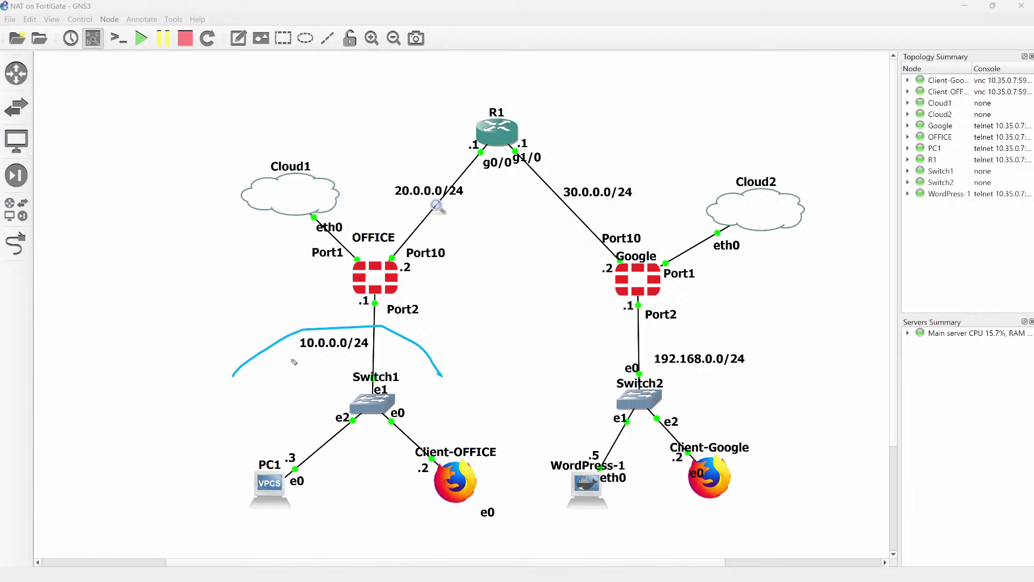
mouse_move(334, 327)
mouse_down()
mouse_move(315, 355)
mouse_move(388, 343)
mouse_move(377, 327)
mouse_up()
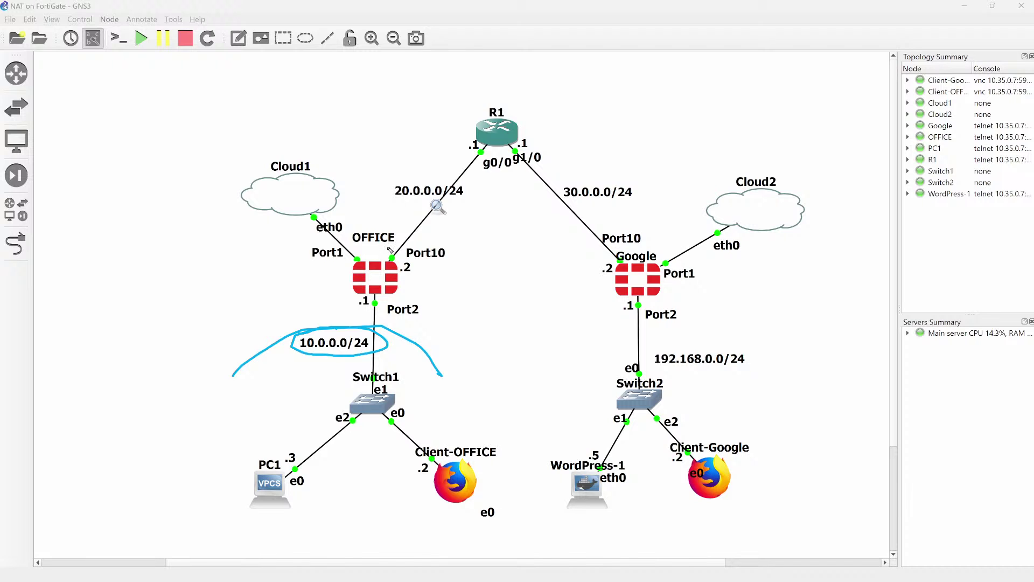
mouse_move(386, 246)
mouse_down()
mouse_move(385, 258)
mouse_move(394, 250)
mouse_up()
drag(447, 205, 472, 204)
mouse_move(426, 273)
mouse_down()
mouse_move(410, 287)
mouse_move(425, 288)
mouse_up()
mouse_move(496, 196)
mouse_down()
mouse_move(459, 257)
mouse_move(474, 243)
mouse_up()
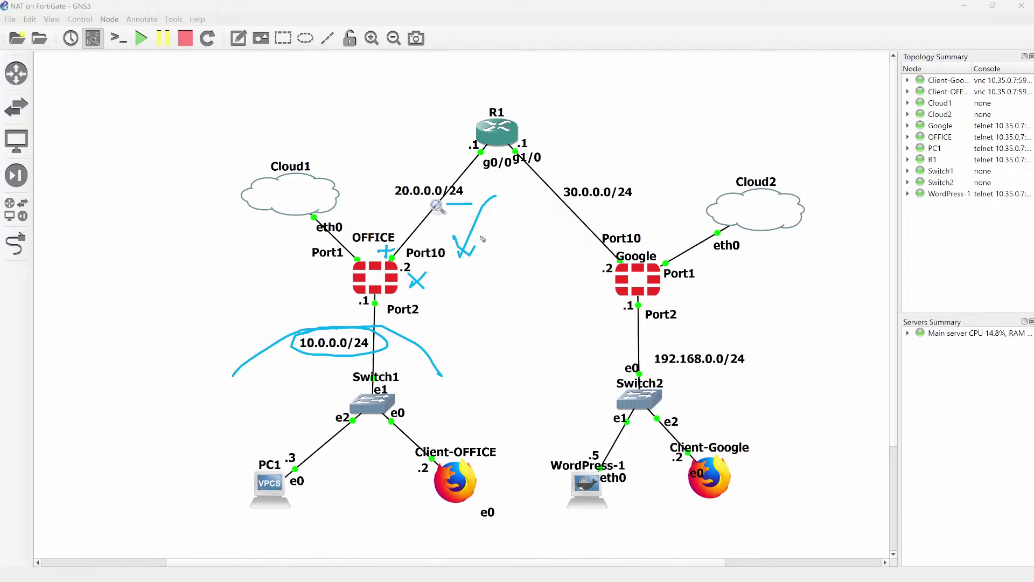
key(e)
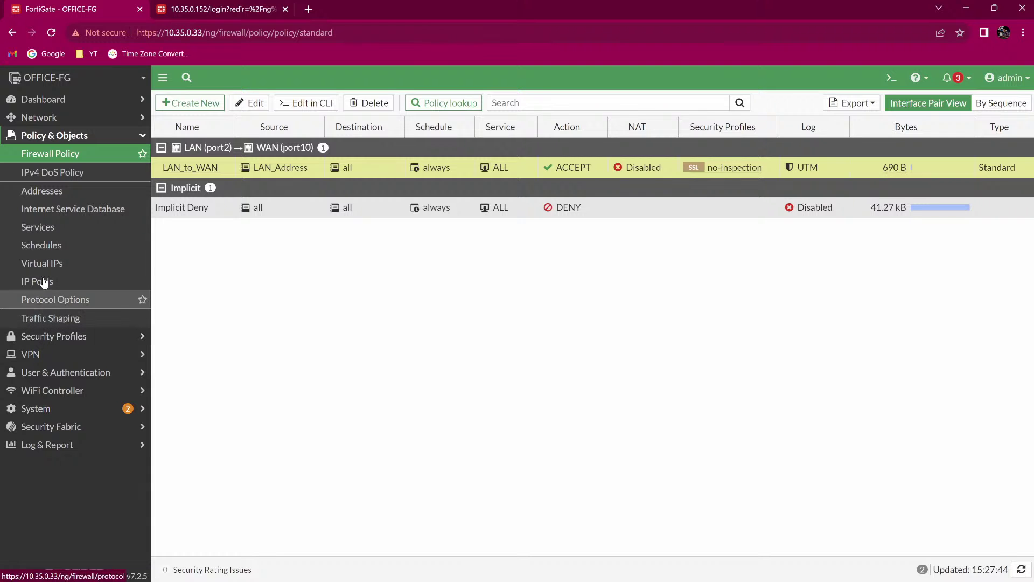
Go to Network > Interfaces and start a new zone named ALL_LAN_2.
click(48, 118)
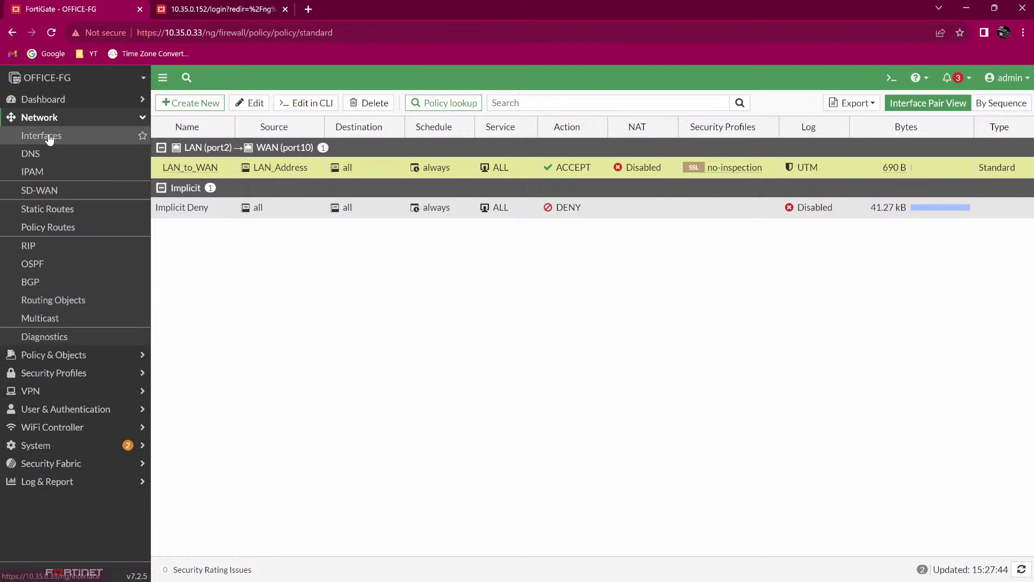
click(49, 135)
click(196, 174)
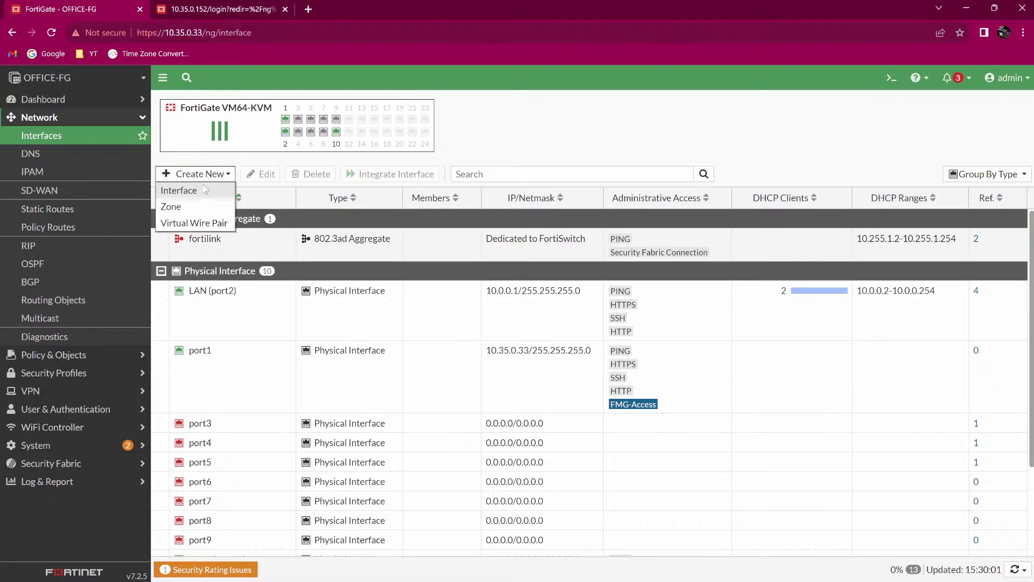
click(195, 209)
click(295, 132)
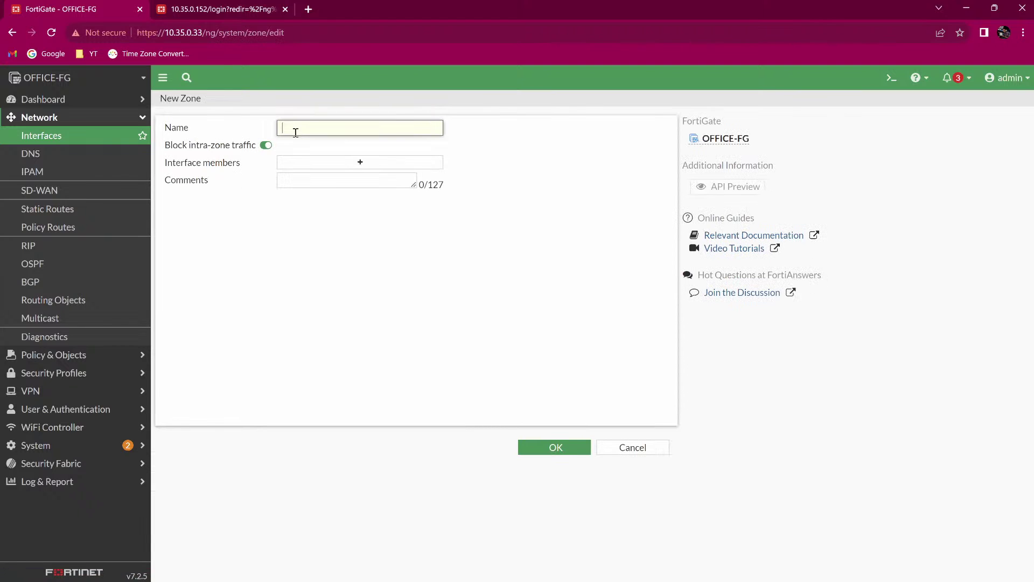
text(ALL_LAN_2)
Close the member picker without adding members, cancel the ALL_LAN_2 zone, and return to GNS3.
click(328, 168)
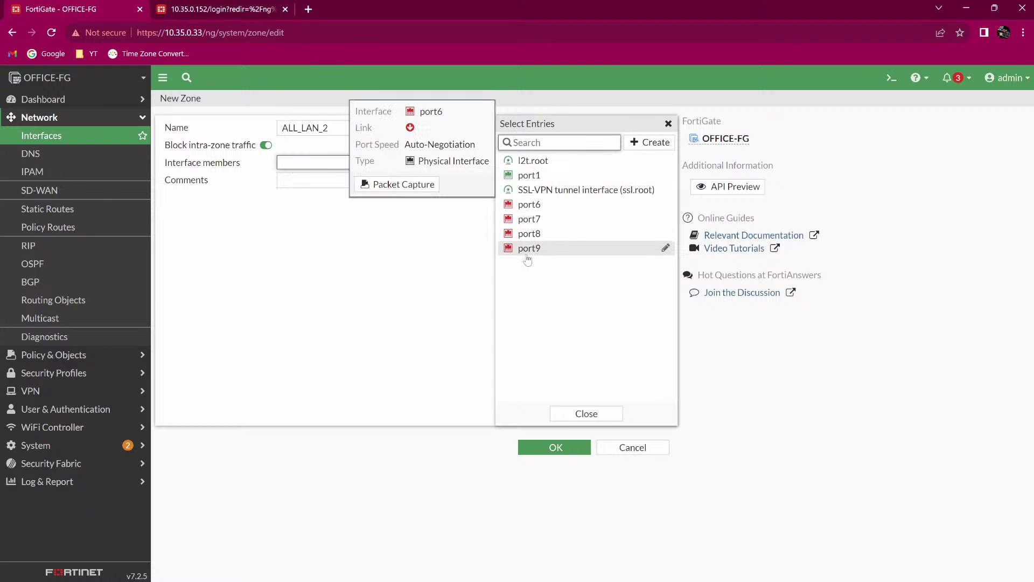
click(294, 320)
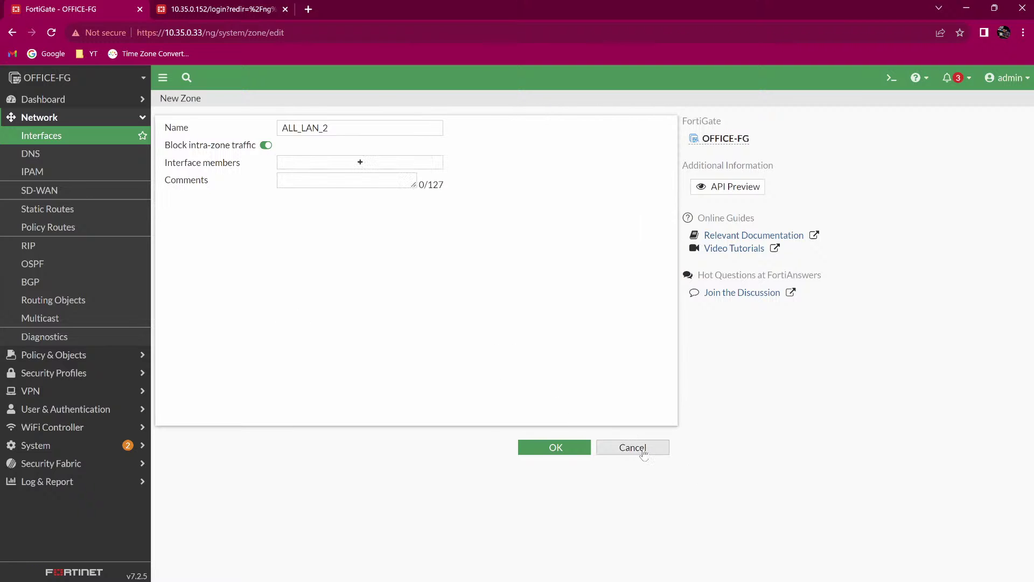
click(644, 455)
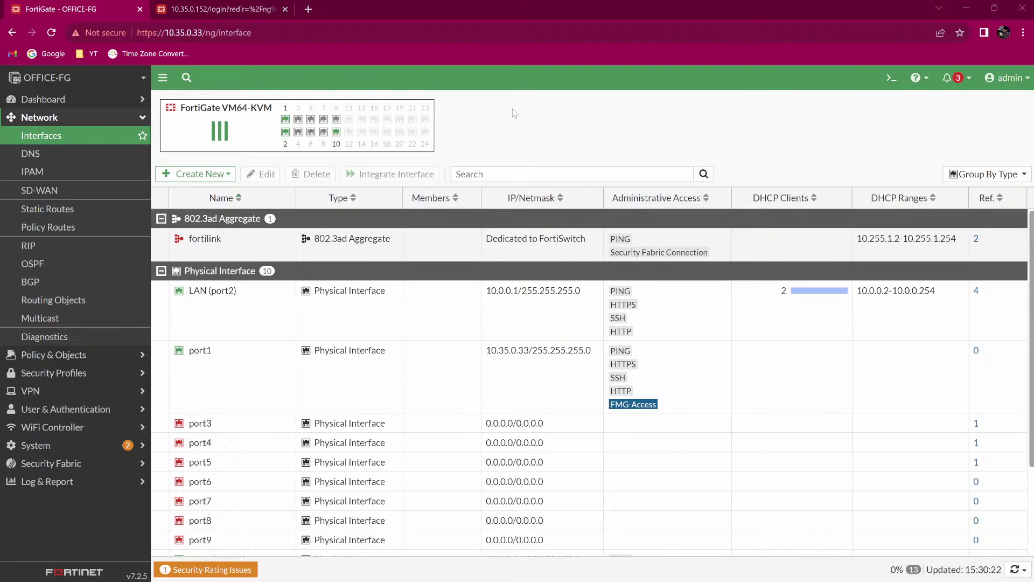
key(alt+Tab)
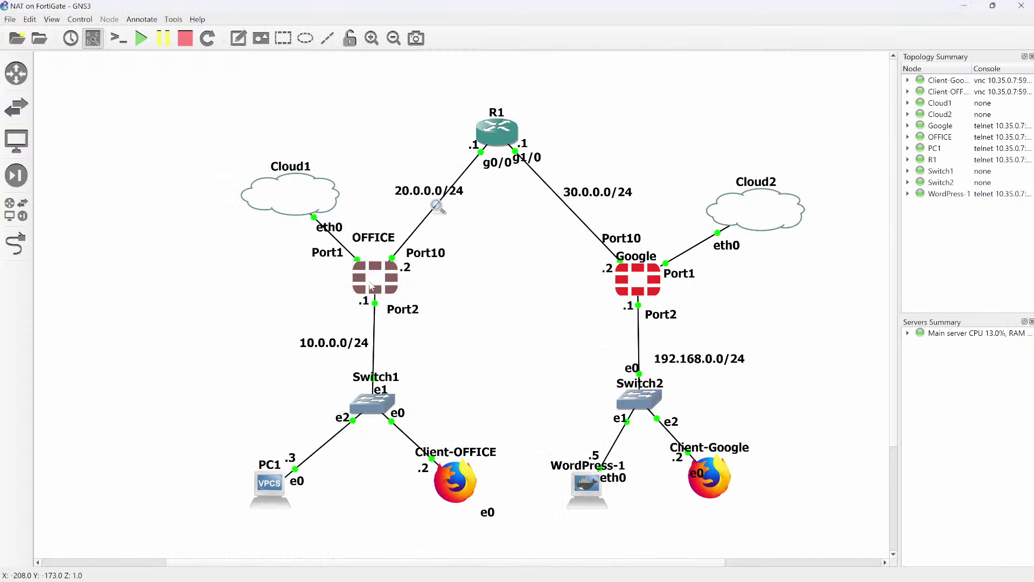
mouse_move(369, 285)
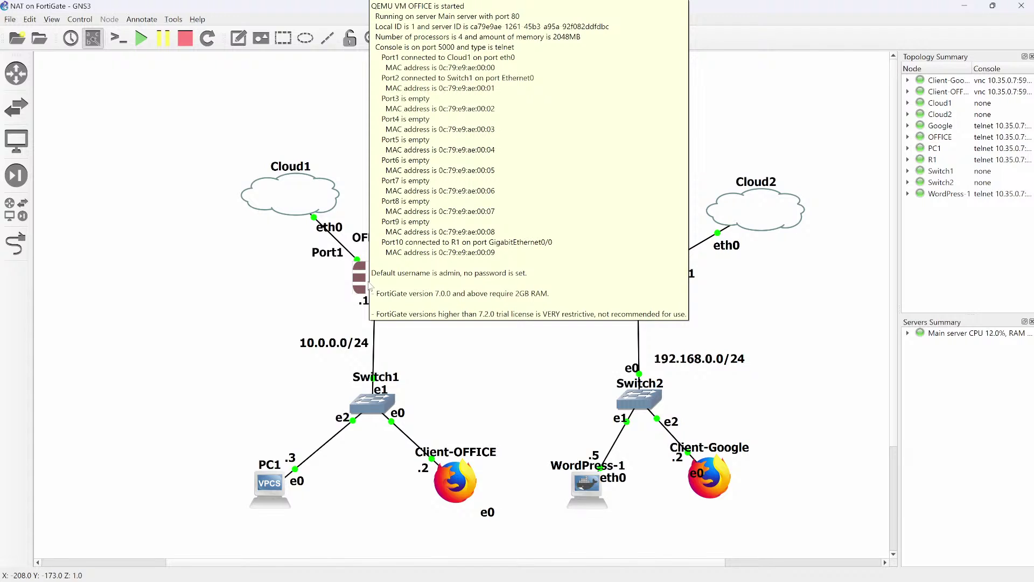
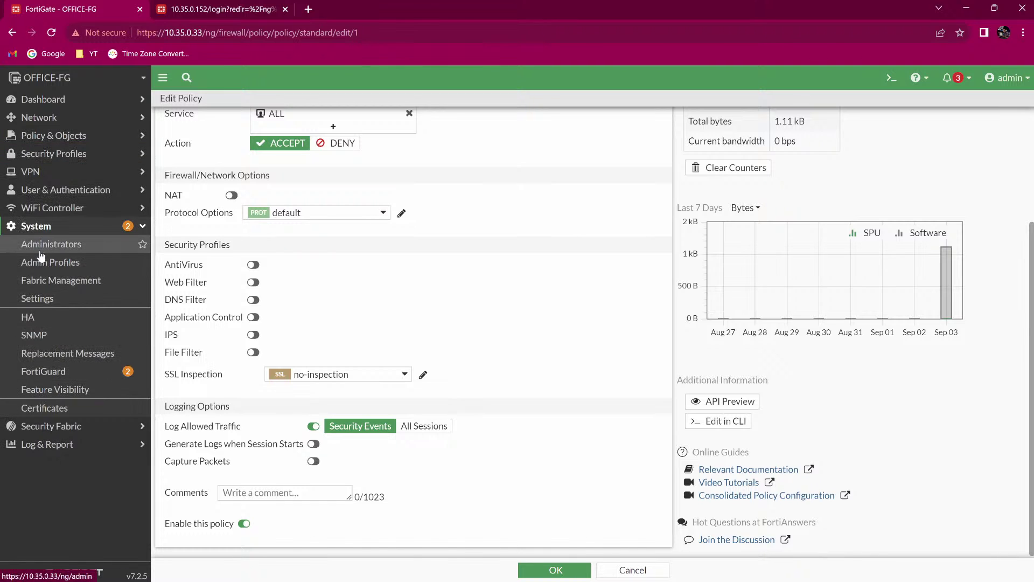
Open the System > Settings page in the FortiGate web UI.
click(45, 299)
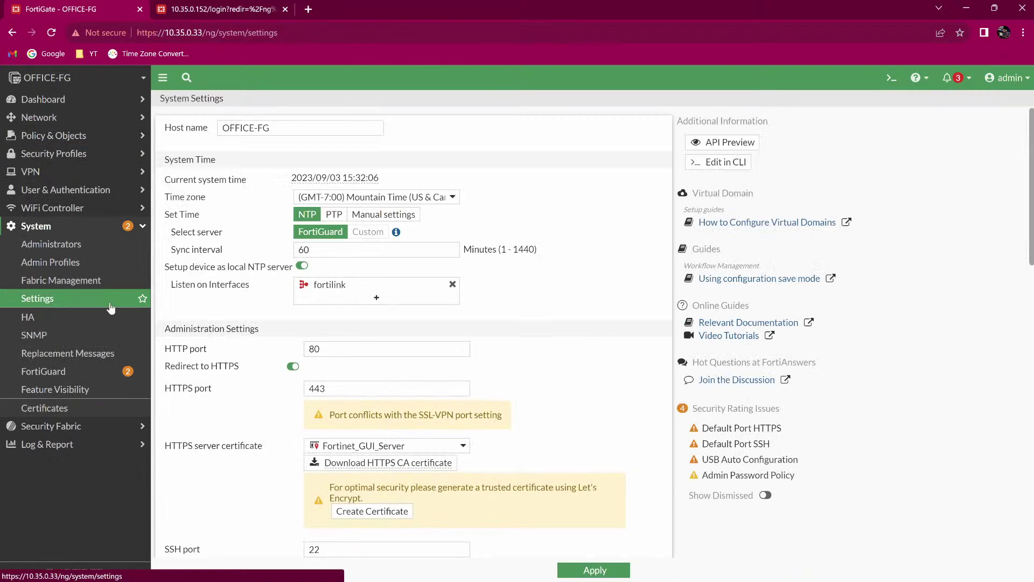
Switch Central SNAT on under System Operation Settings, apply, and open the Central SNAT policy list.
scroll(282, 332, down, 5)
scroll(282, 332, down, 3)
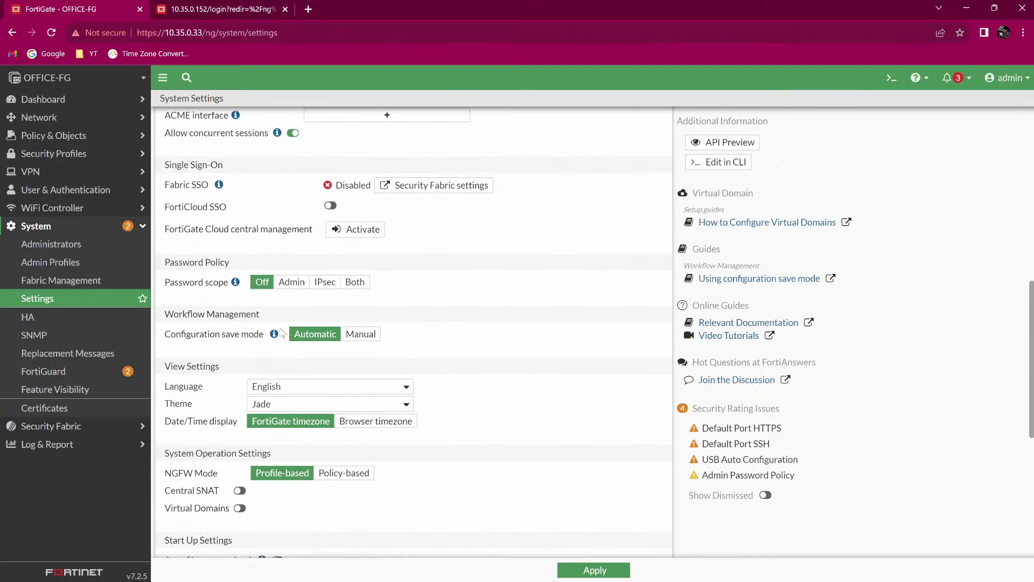
scroll(281, 333, down, 3)
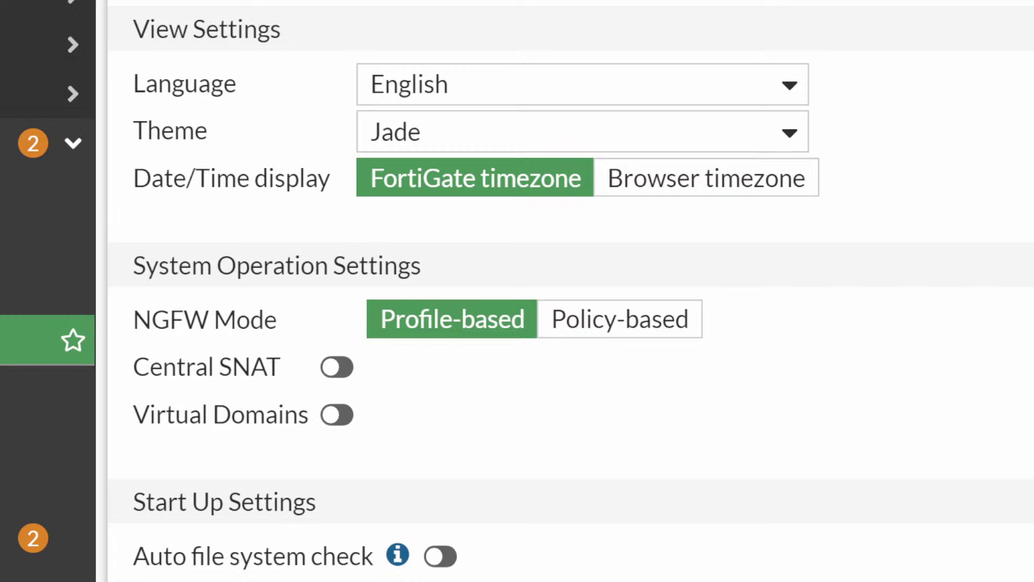
click(327, 372)
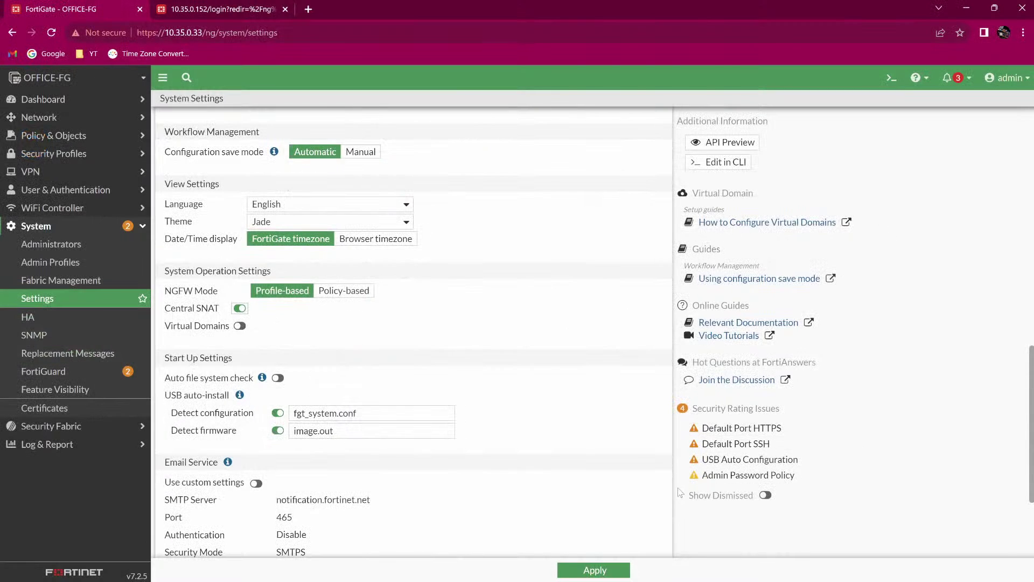
click(614, 571)
click(80, 139)
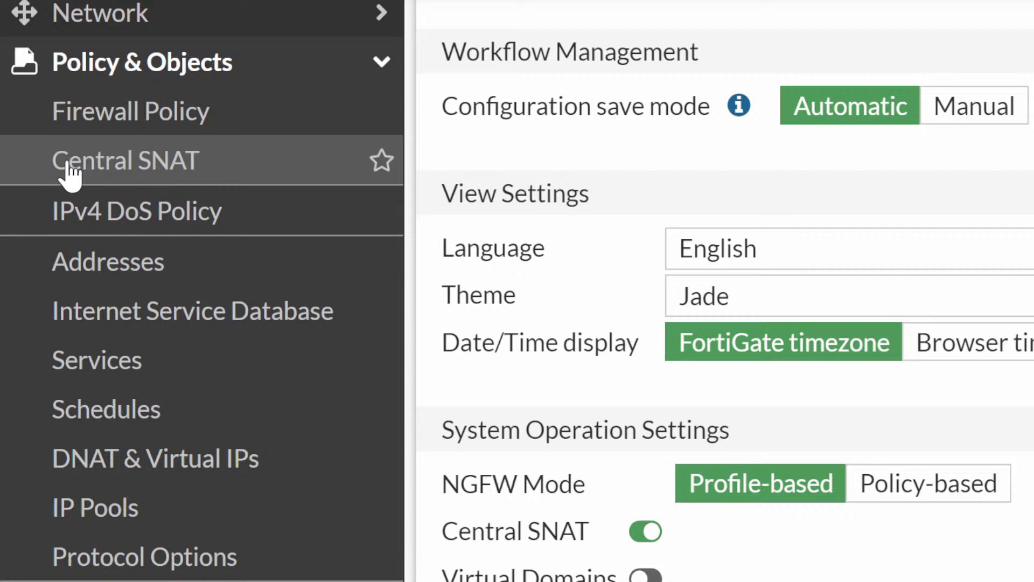
click(73, 169)
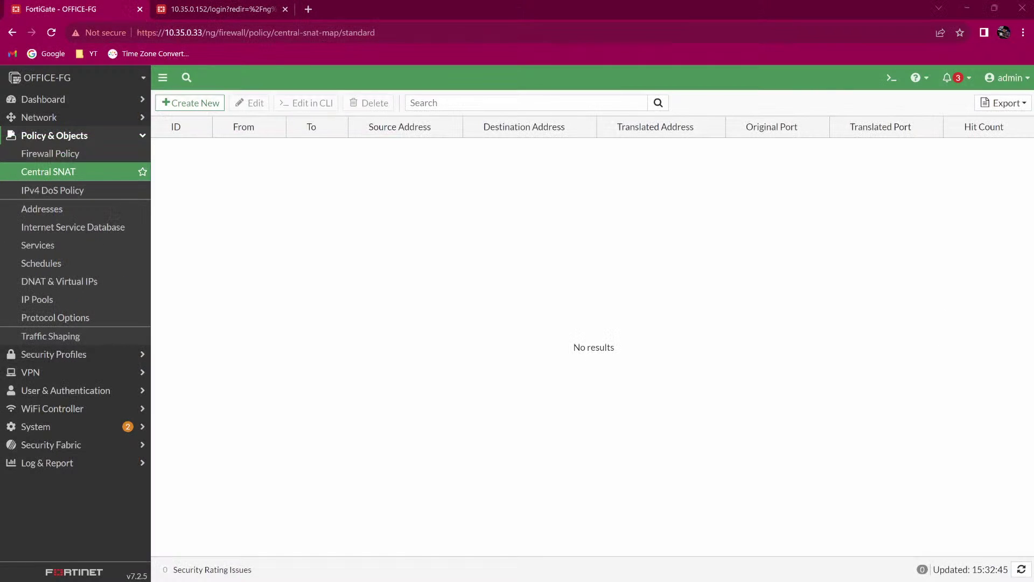
Start a new Central SNAT policy from LAN (port2) to WAN (port10) with source LAN_Address.
click(199, 105)
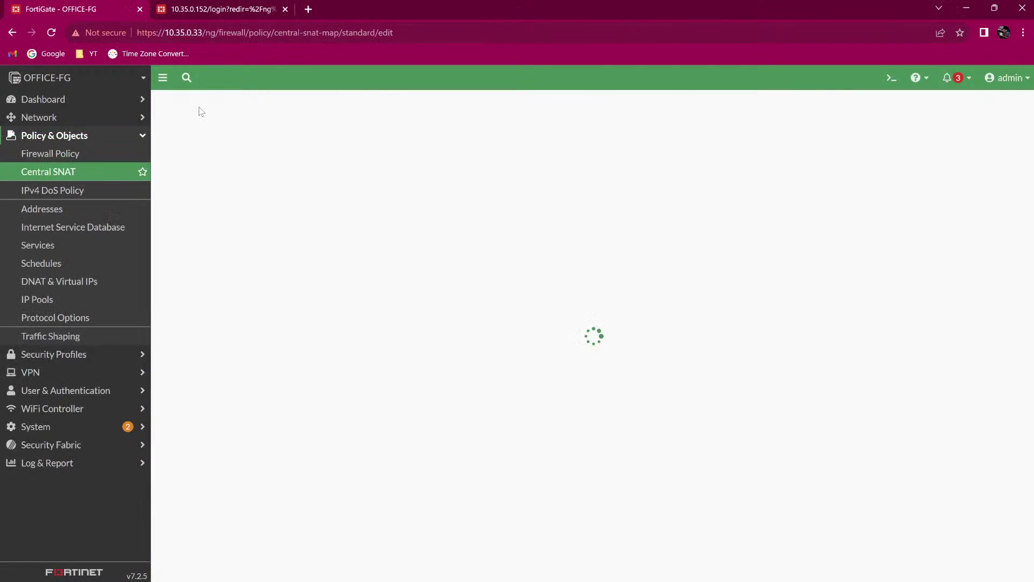
click(280, 140)
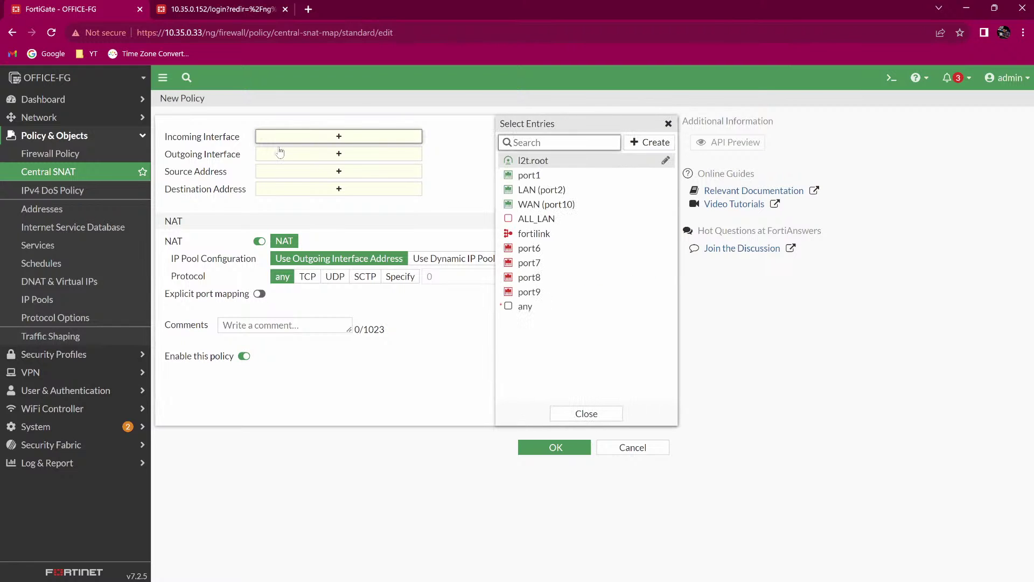
click(548, 191)
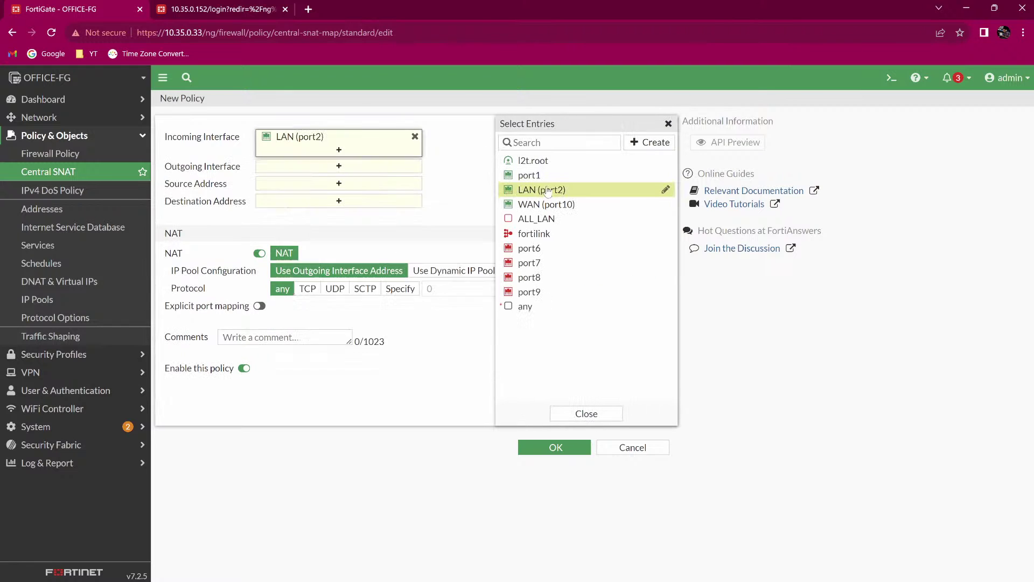
click(367, 171)
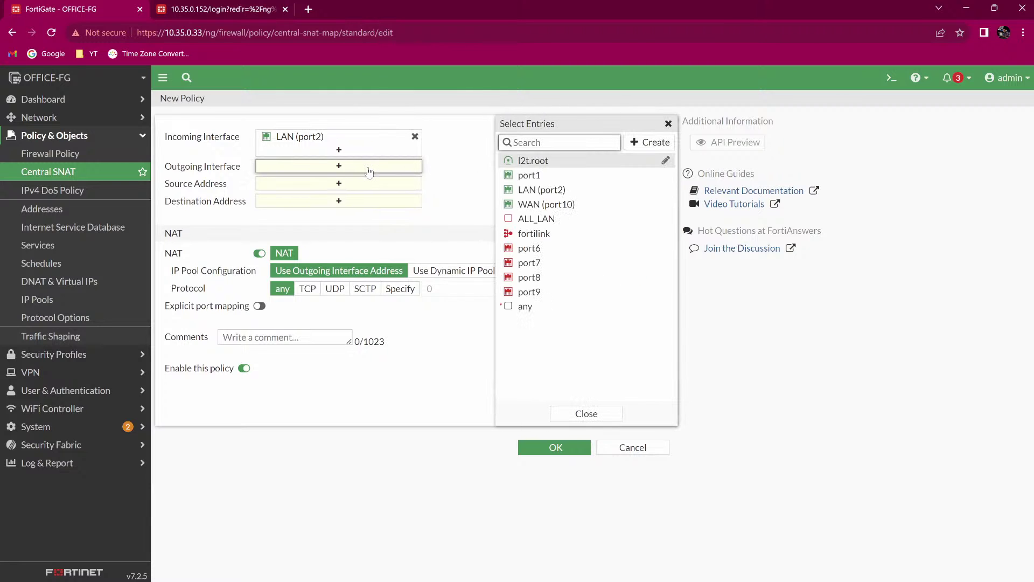
click(533, 204)
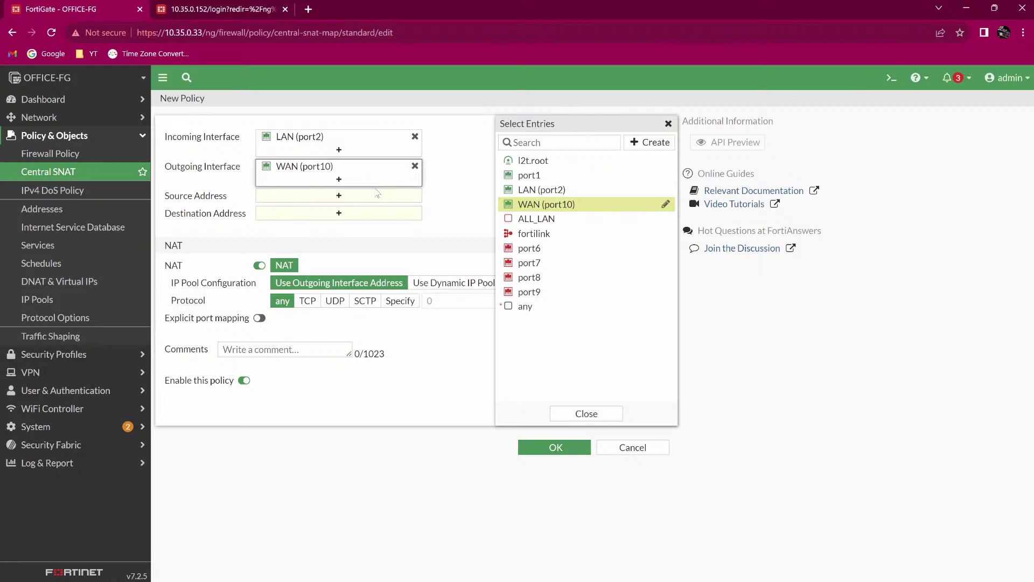
click(354, 204)
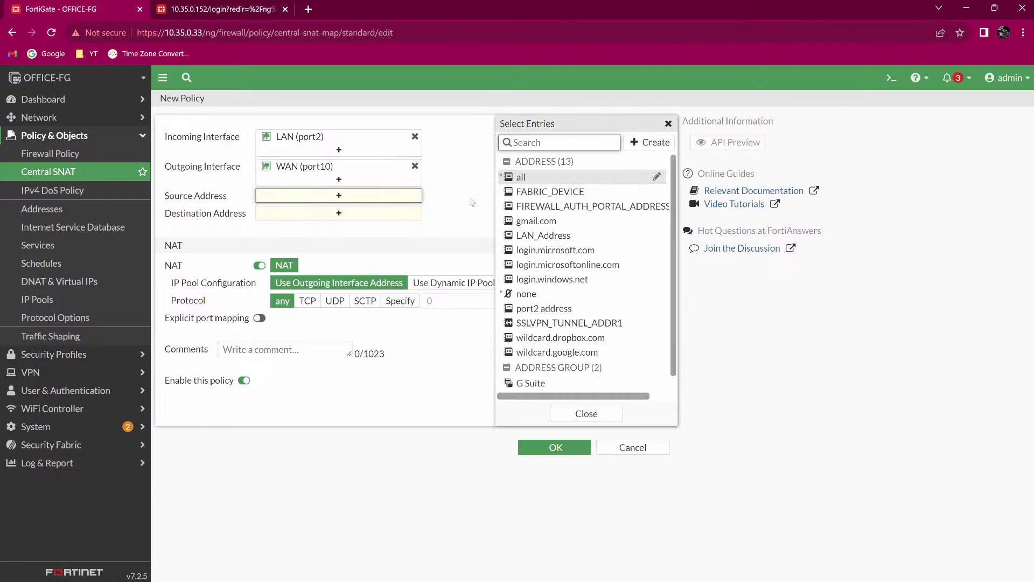
click(565, 239)
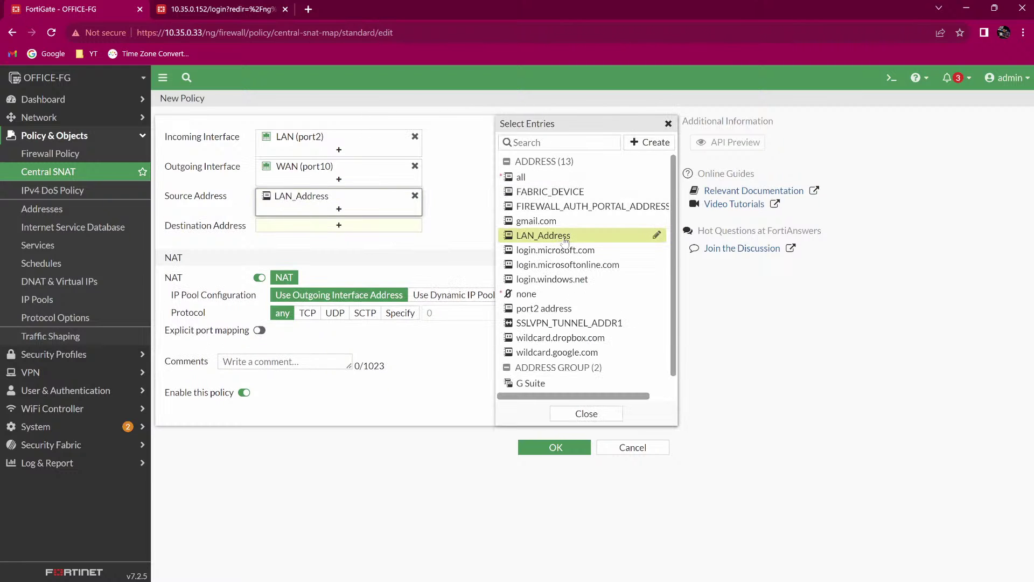
Remove LAN_Address from the source address, then add it back.
mouse_move(408, 203)
scroll(547, 283, down, 1)
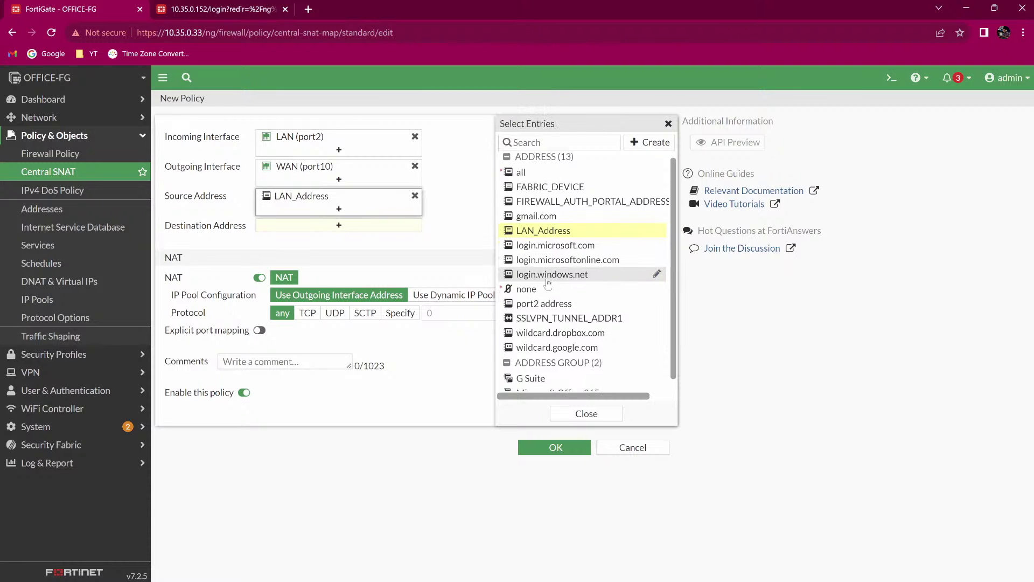
scroll(548, 303, up, 1)
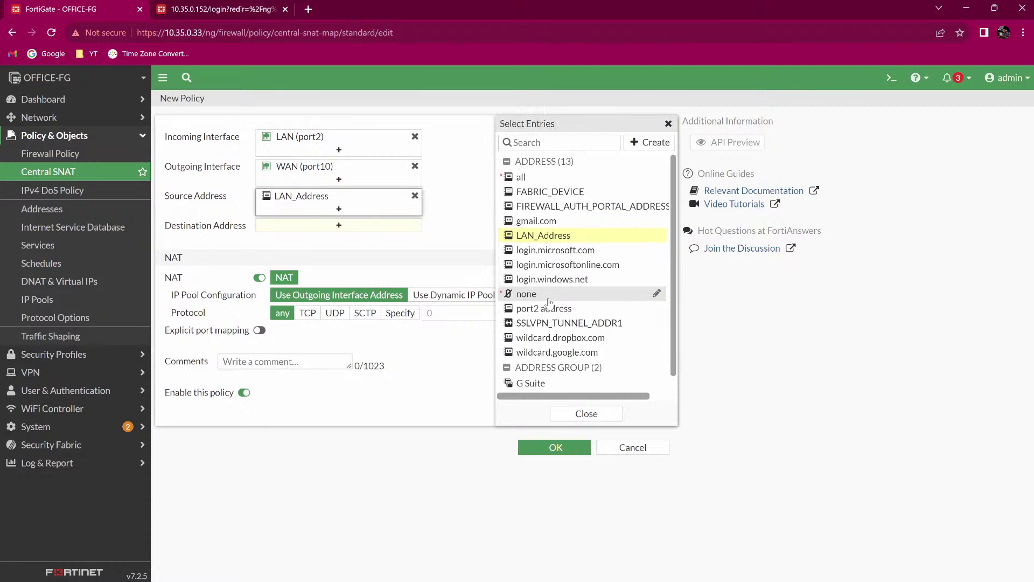
mouse_move(549, 301)
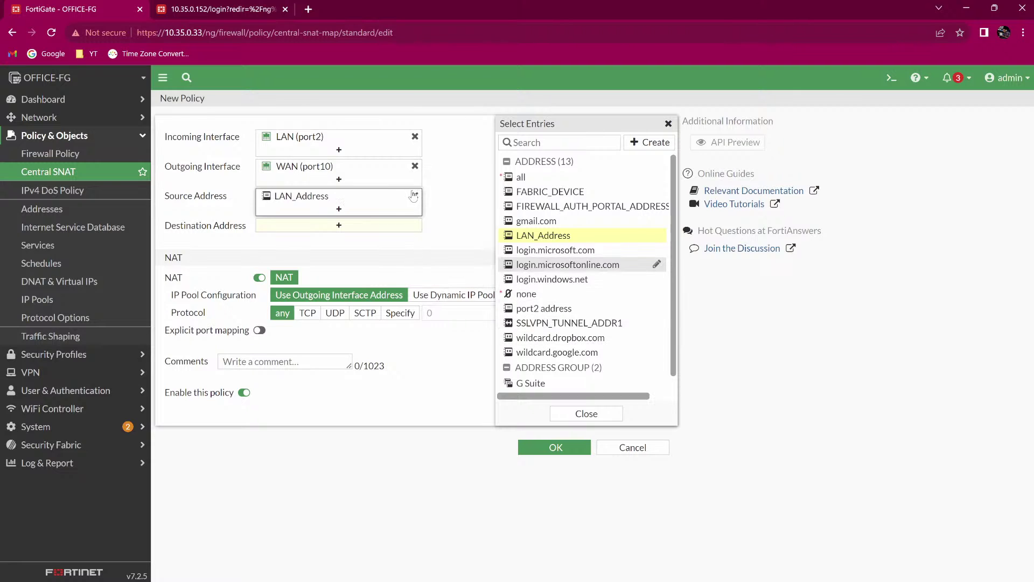
click(415, 196)
scroll(582, 241, down, 1)
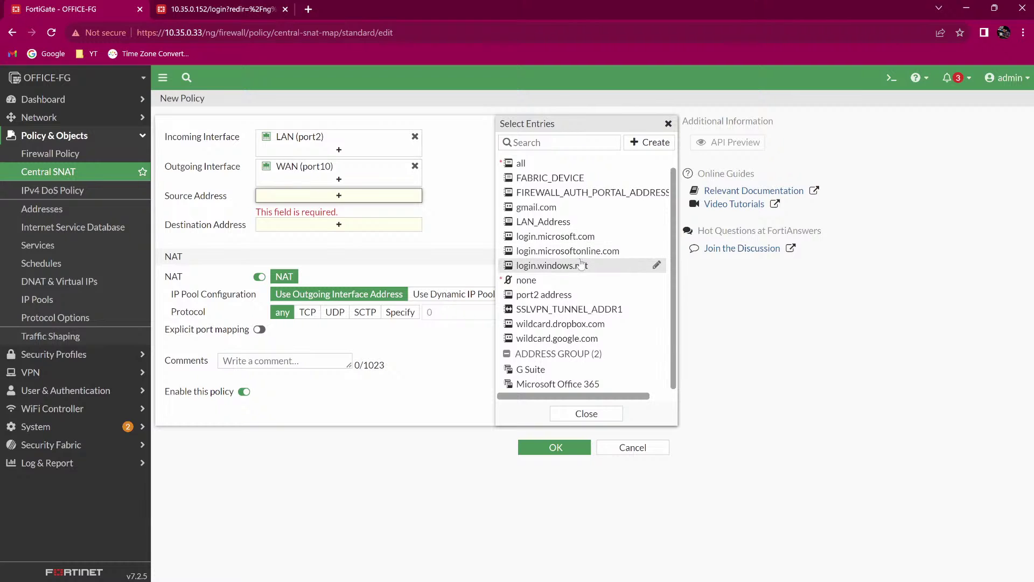
scroll(581, 264, up, 1)
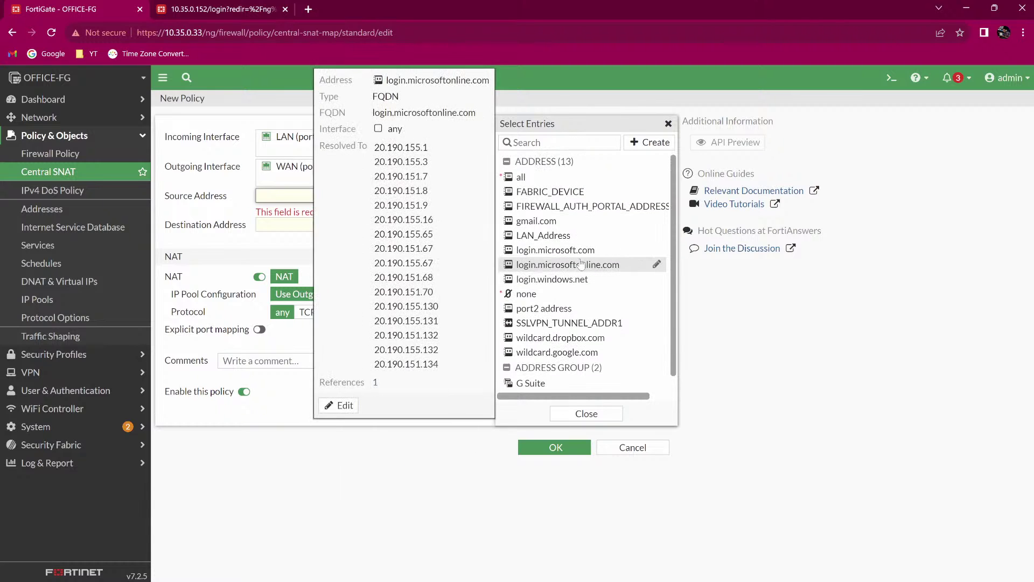
scroll(580, 264, down, 1)
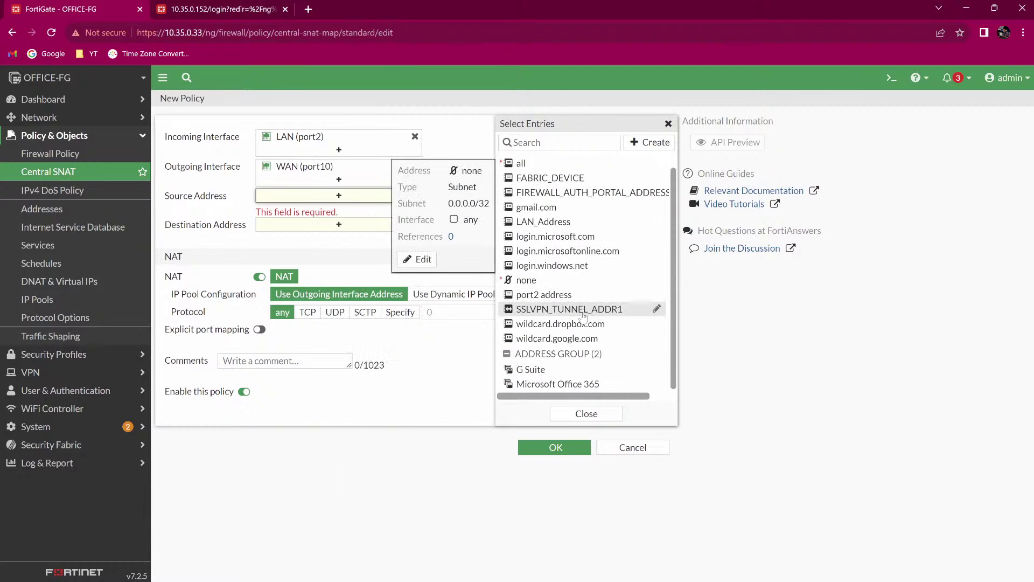
scroll(565, 286, up, 1)
click(347, 184)
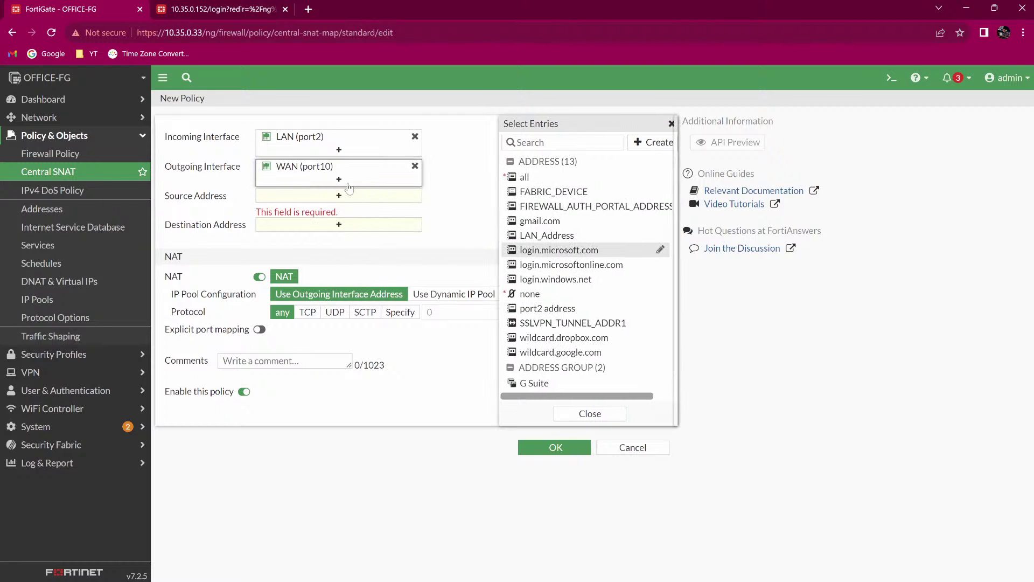
click(351, 199)
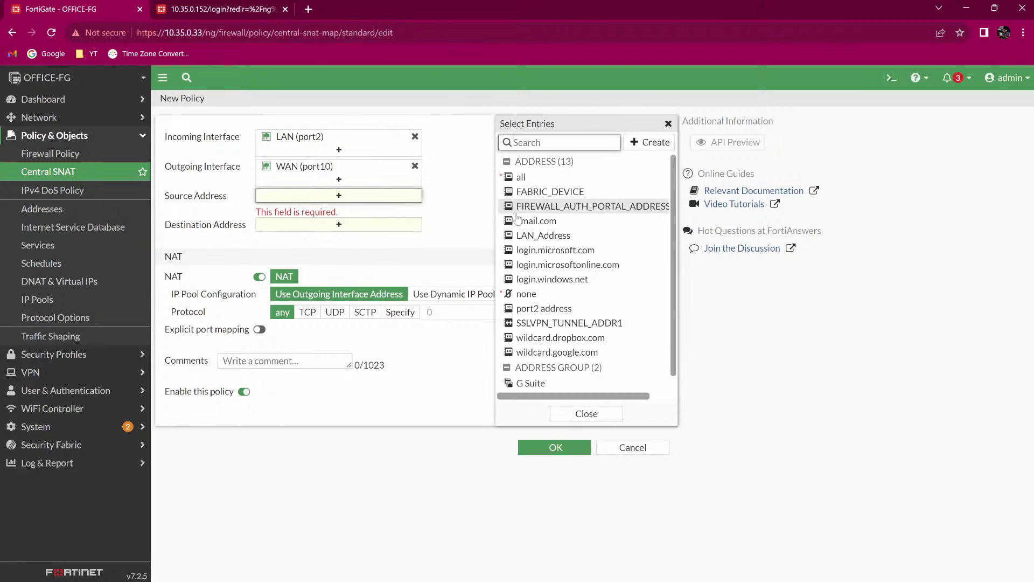
click(525, 236)
Set the destination address to all and save the new SNAT policy.
click(383, 227)
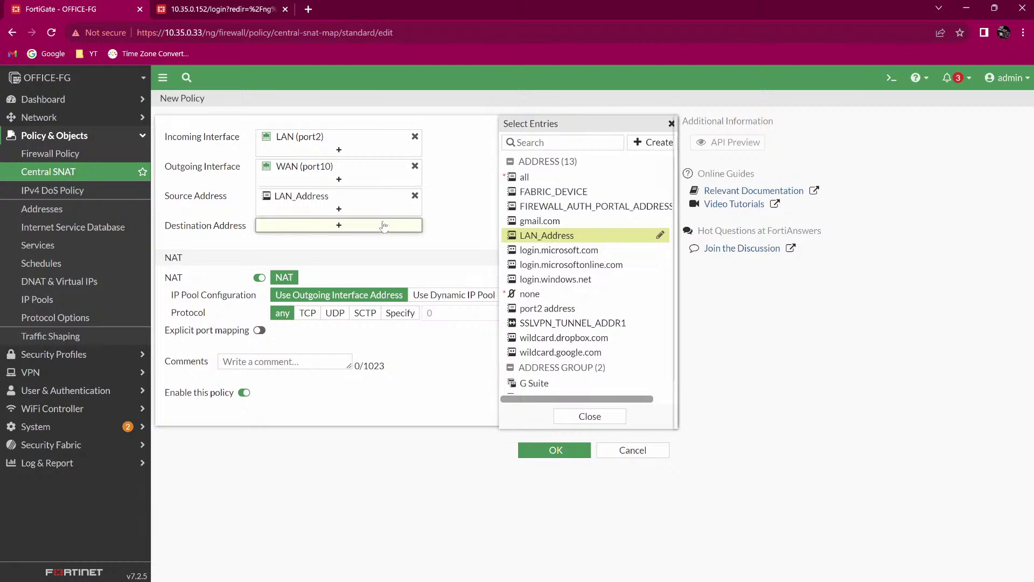
click(520, 177)
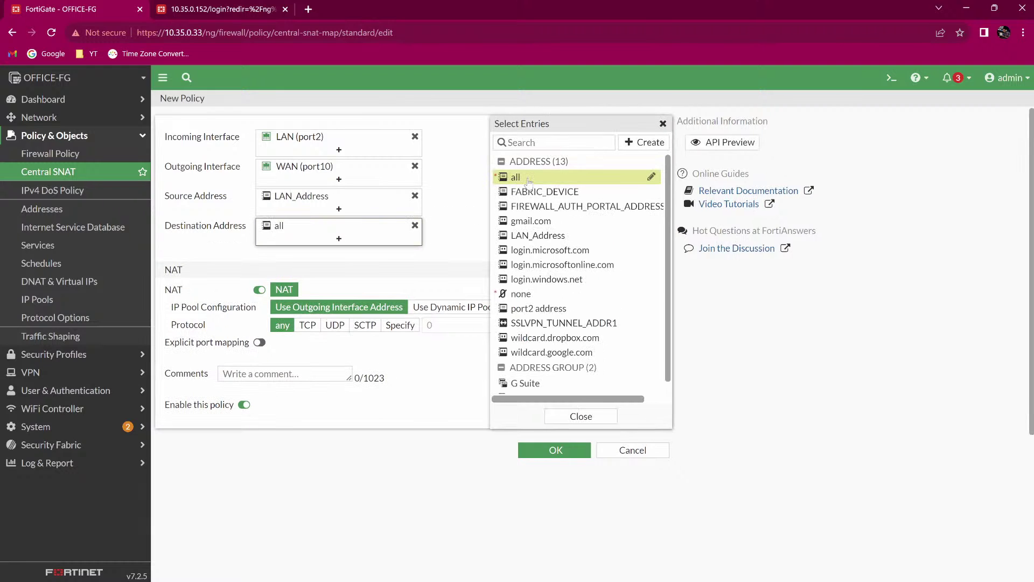
click(313, 261)
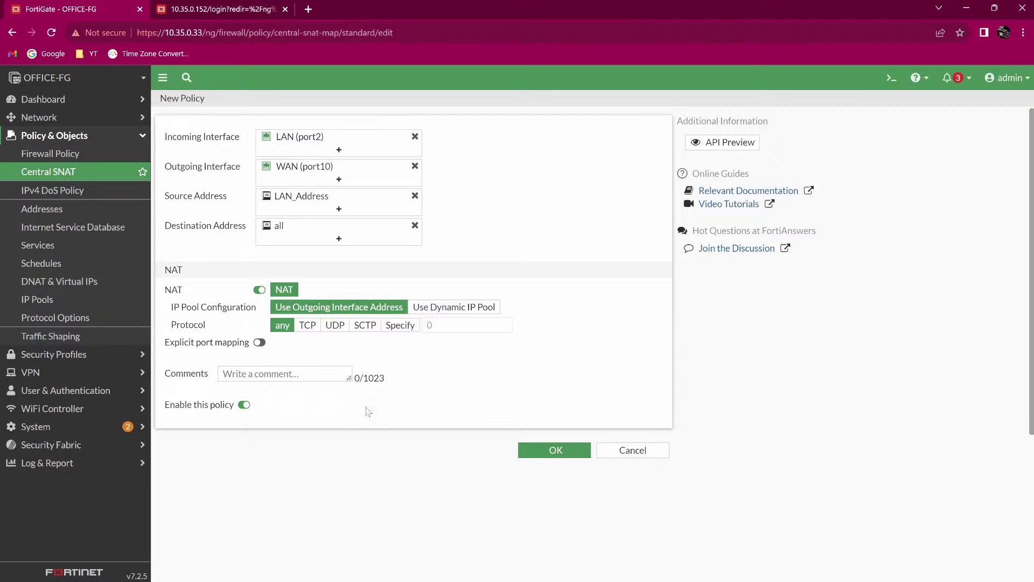
click(540, 449)
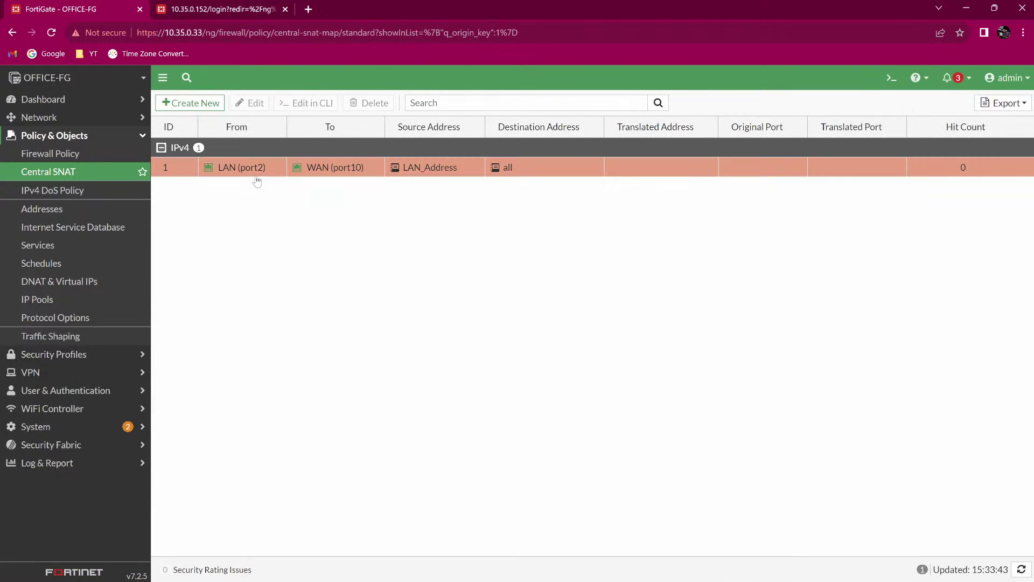
mouse_move(299, 168)
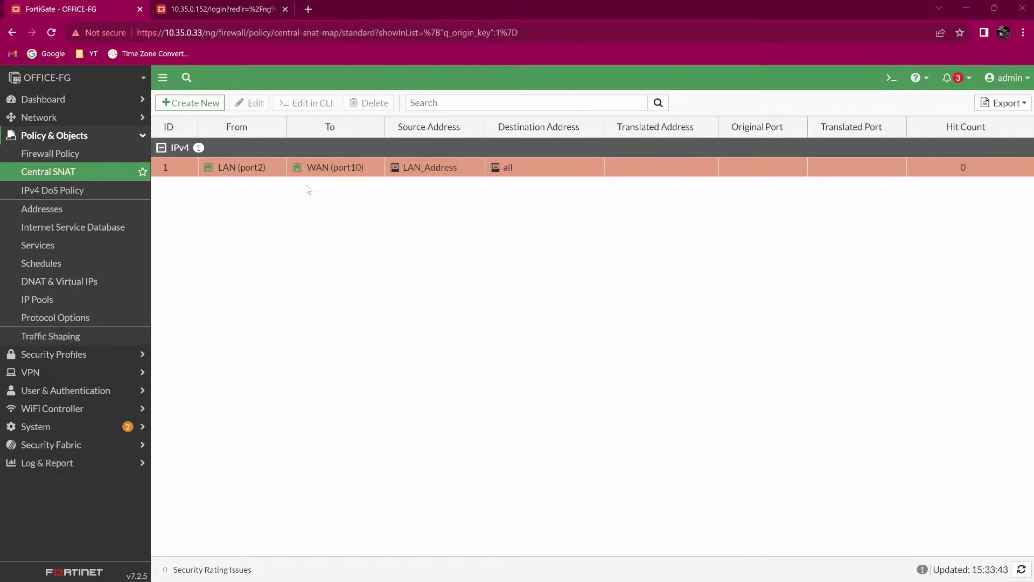
Rerun ping 20.0.0.1 on PC1 and view the replies in the Wireshark capture.
key(alt+Tab)
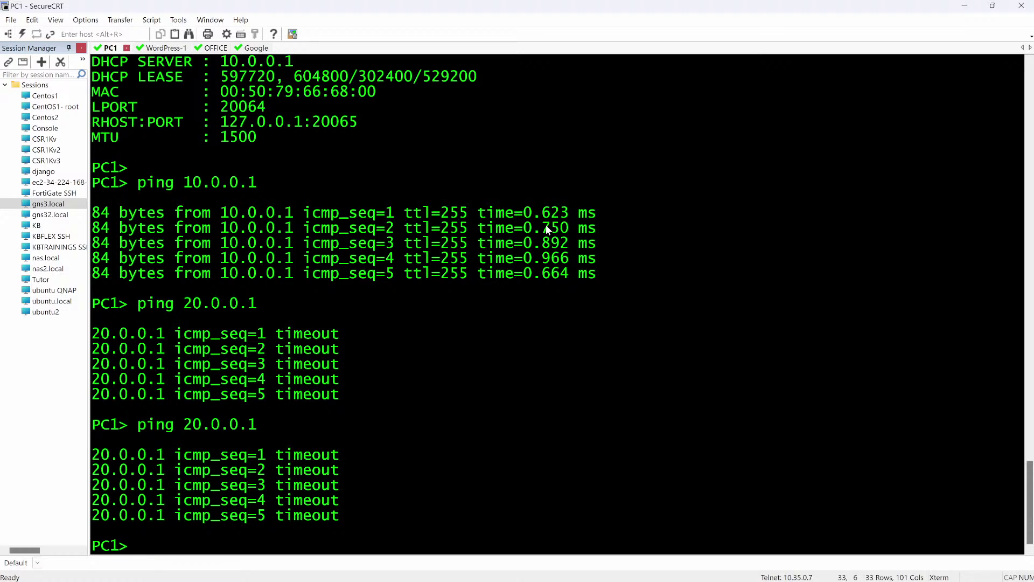
key(Return)
key(Return)
key(Return)
key(Return)
key(Return)
key(Return)
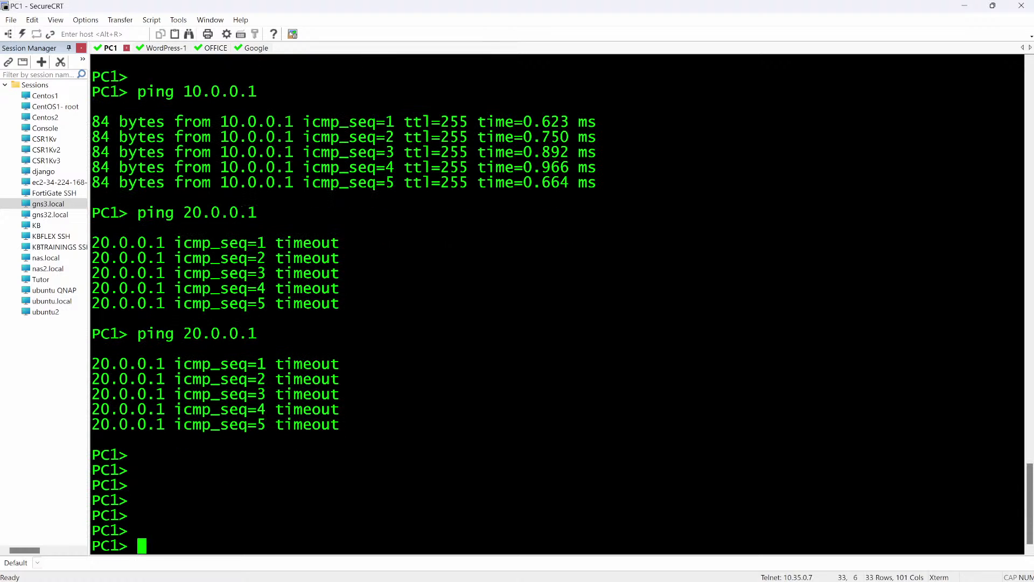
key(Up)
key(Return)
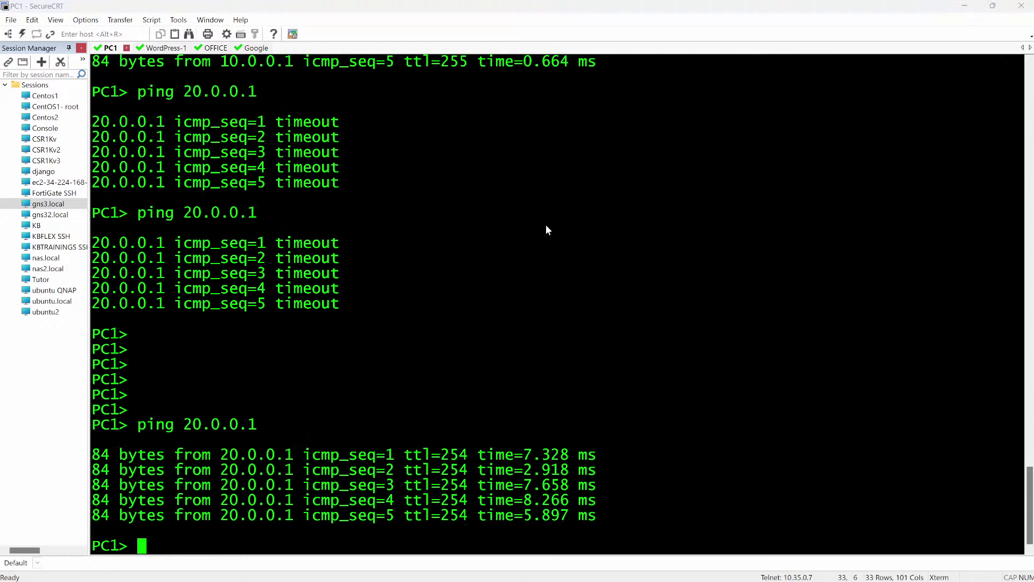
key(alt+Tab)
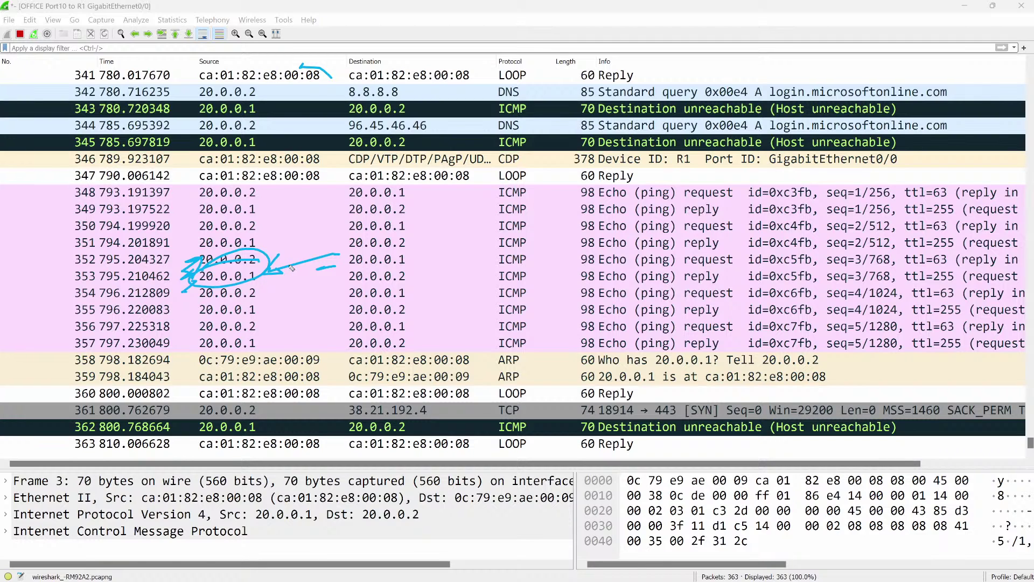
Return from Wireshark to the FortiGate Central SNAT list and select rule 1.
key(e)
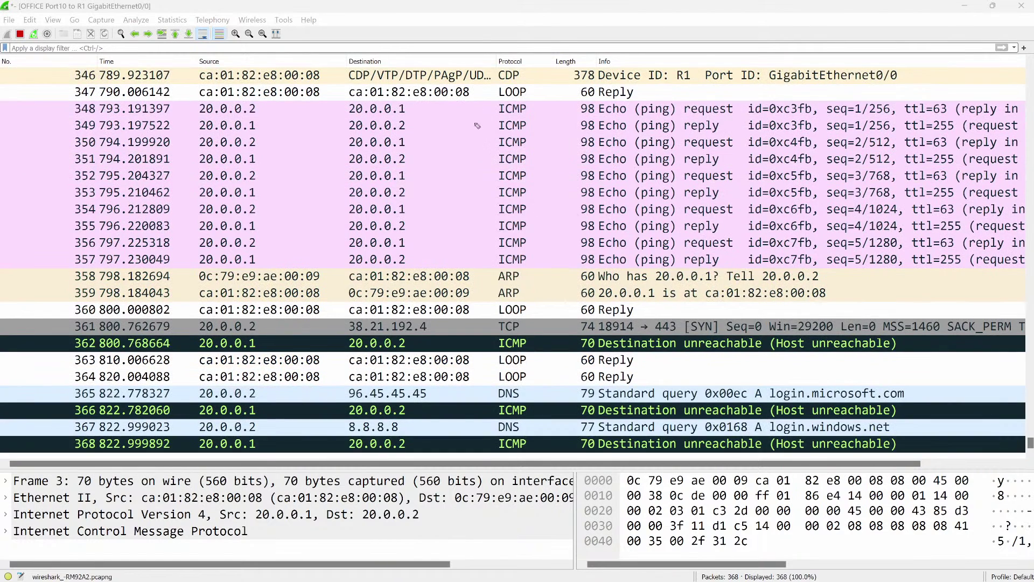
key(alt+Tab)
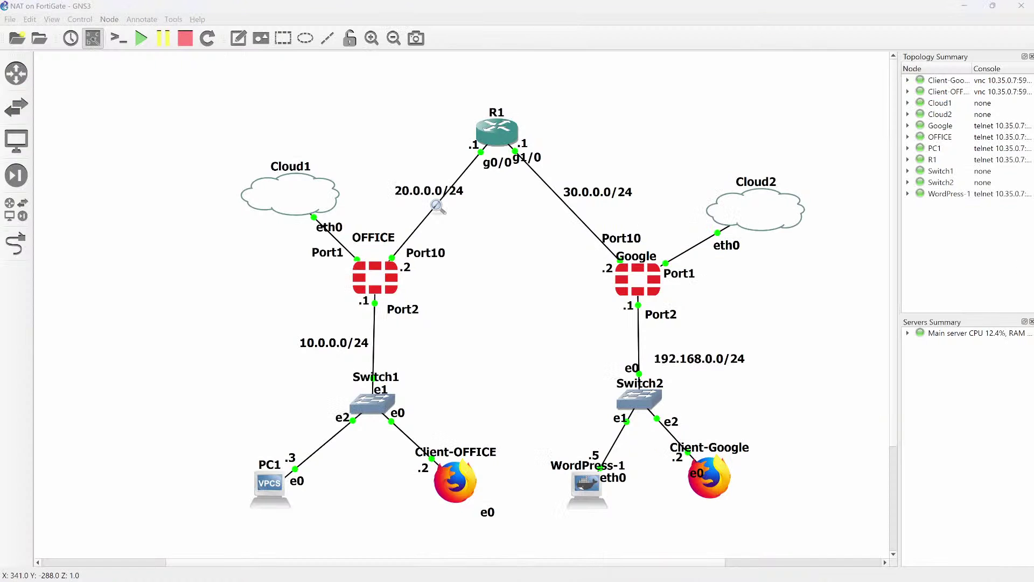
key(alt+Tab)
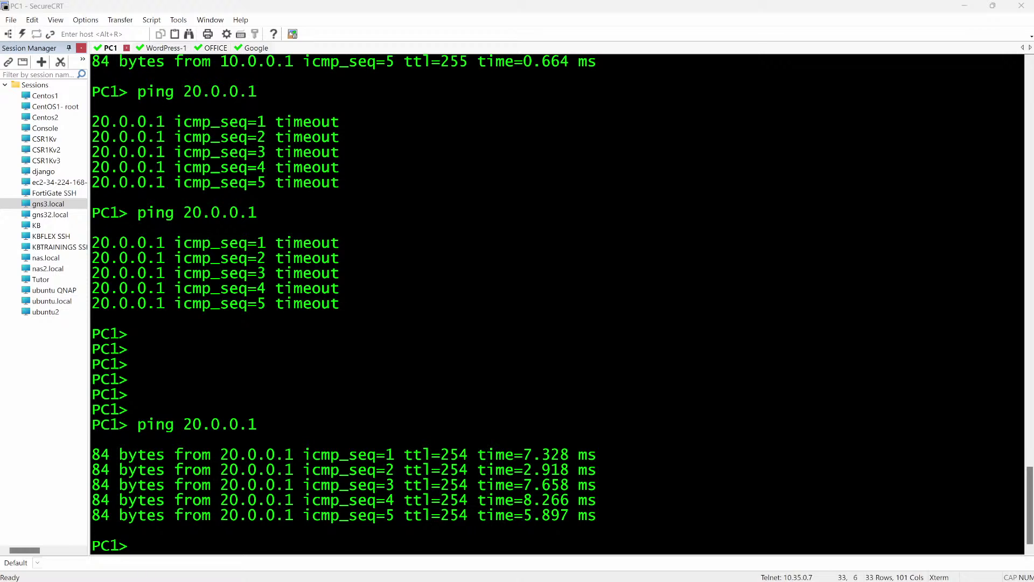
key(alt+Tab)
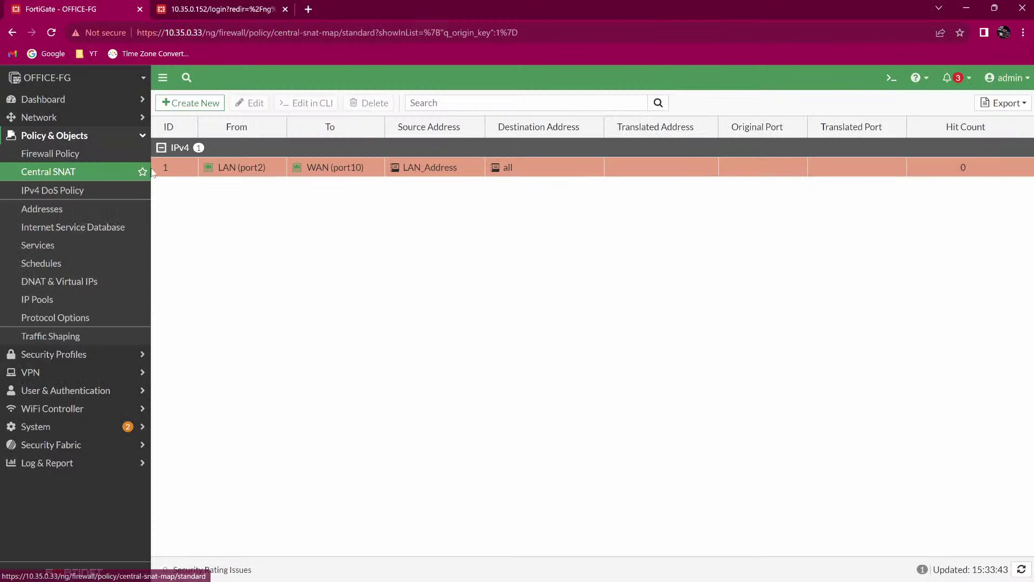
click(170, 168)
Delete Central SNAT policy 1 and open the Firewall Policy list.
right_click(171, 169)
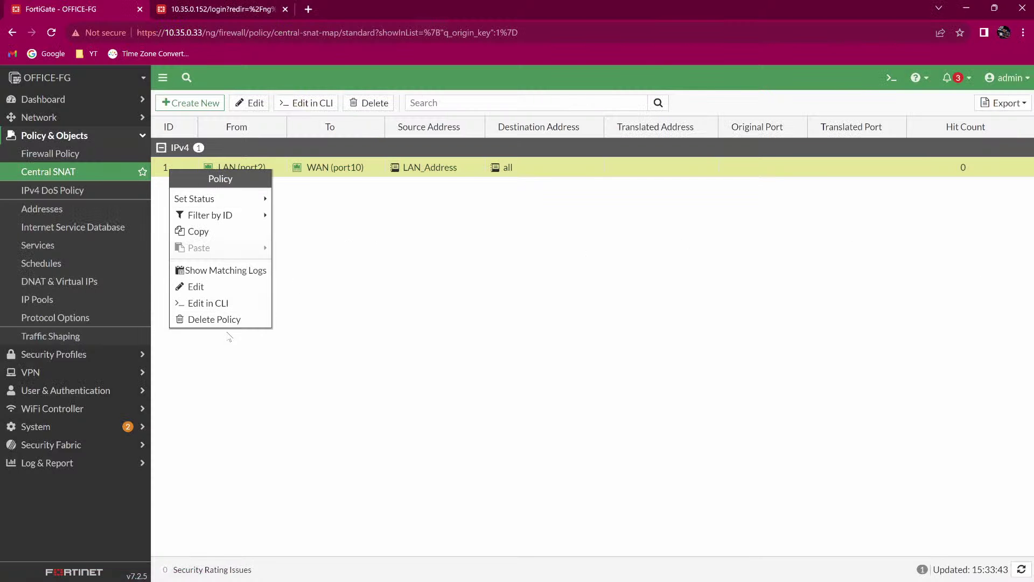
click(214, 319)
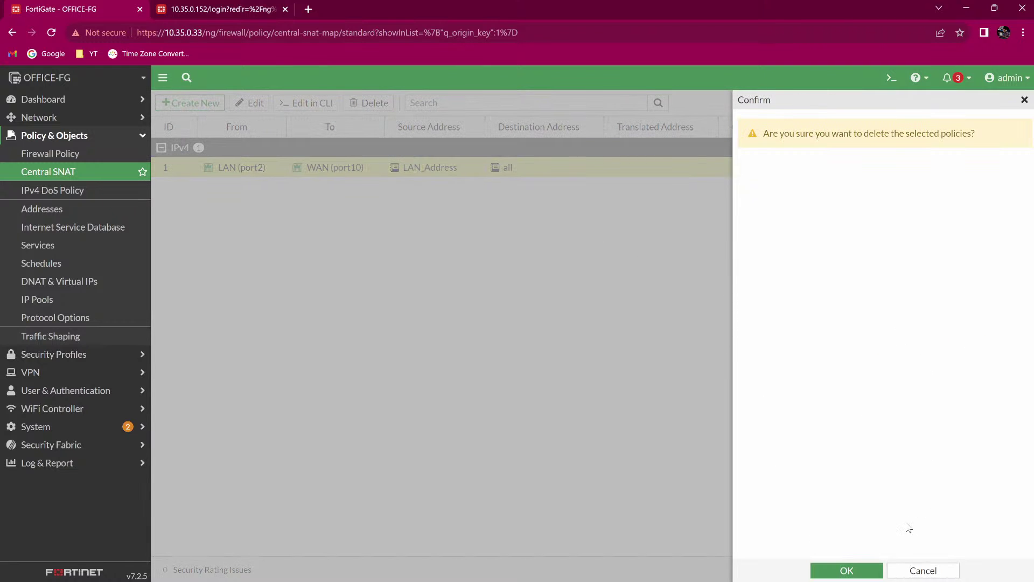
click(856, 571)
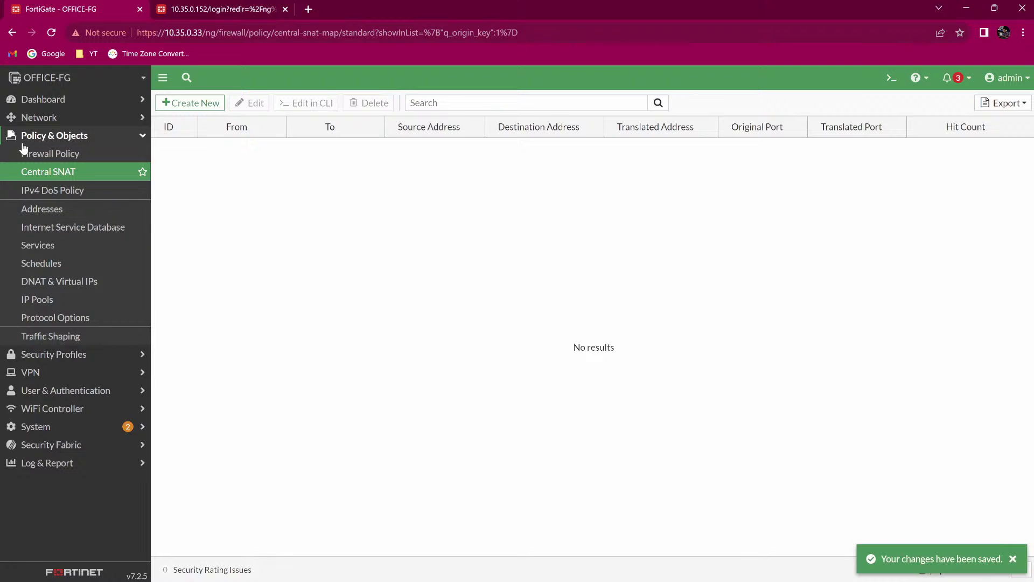
click(32, 154)
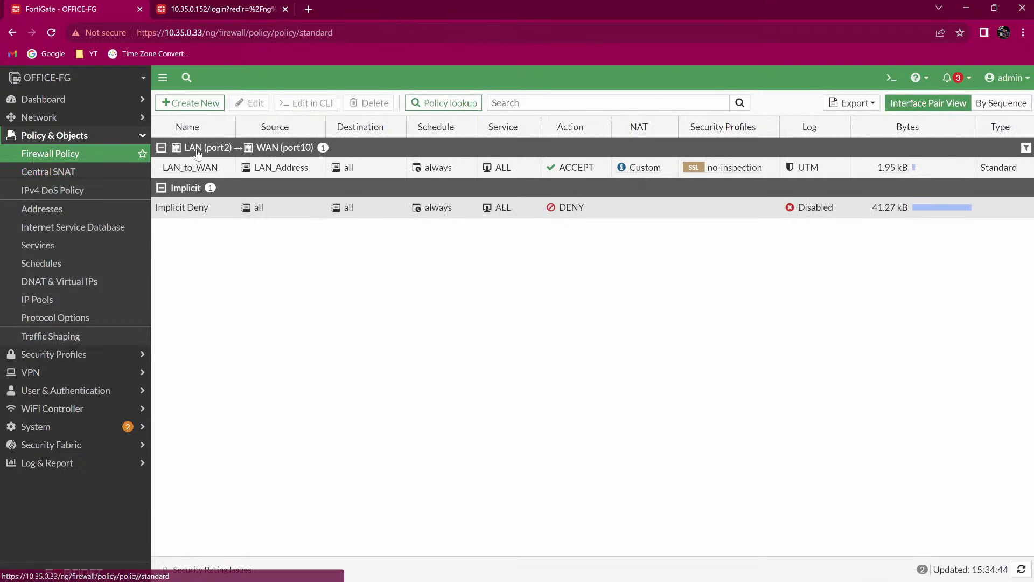
Open the LAN_to_WAN firewall policy and review its settings.
double_click(210, 168)
scroll(284, 354, down, 3)
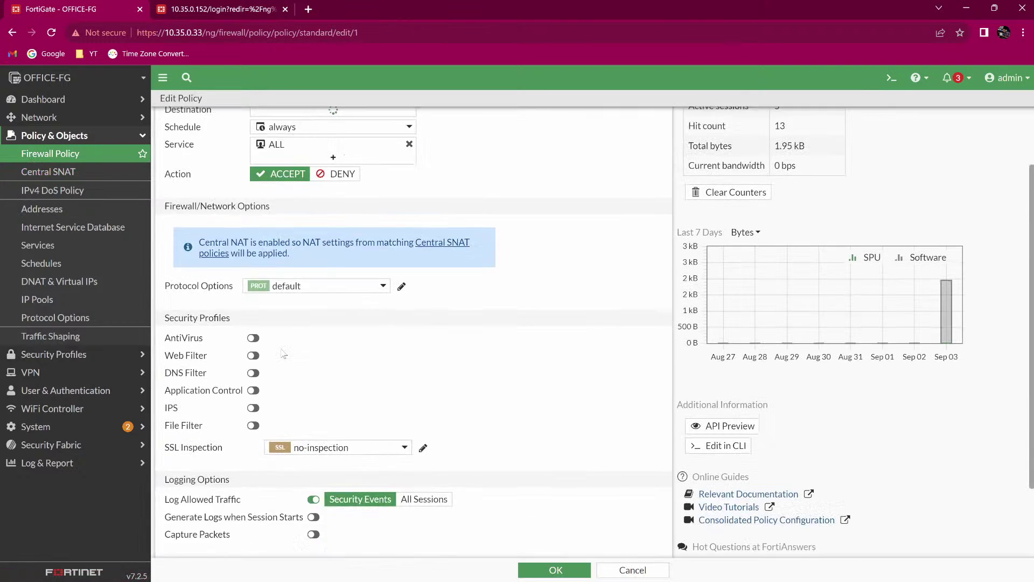
scroll(284, 354, down, 2)
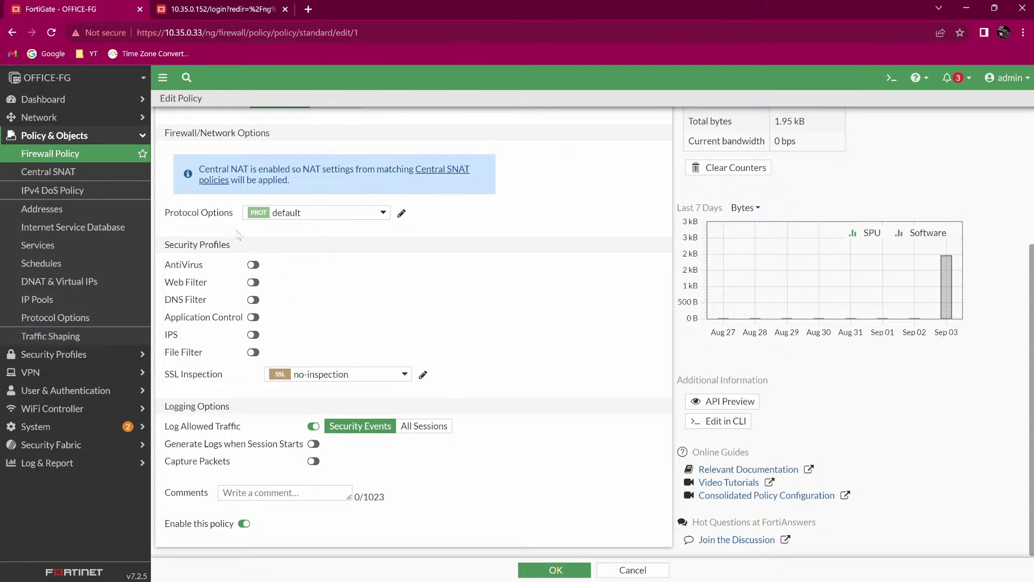
scroll(245, 263, up, 5)
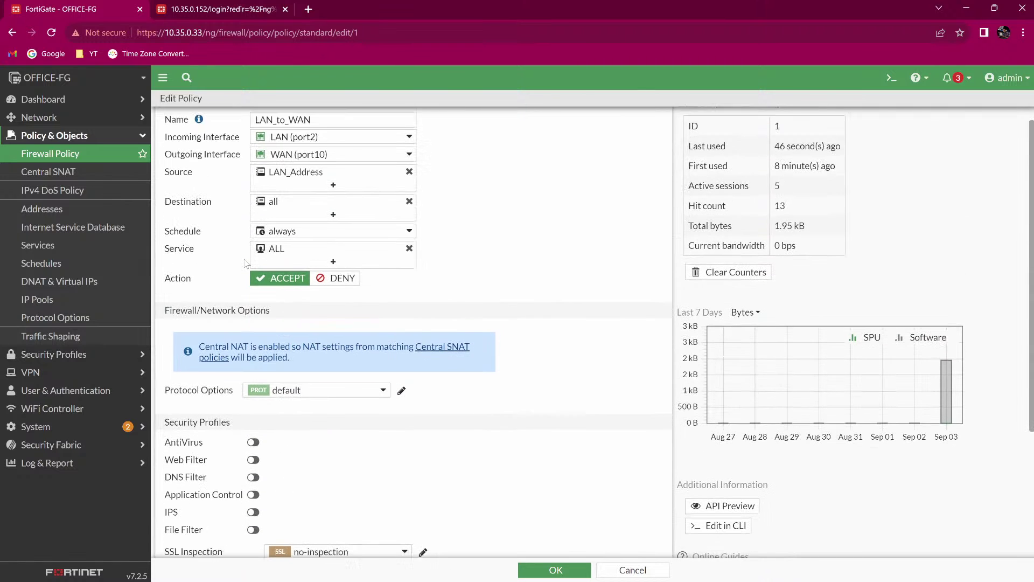
scroll(246, 263, down, 5)
scroll(245, 262, up, 3)
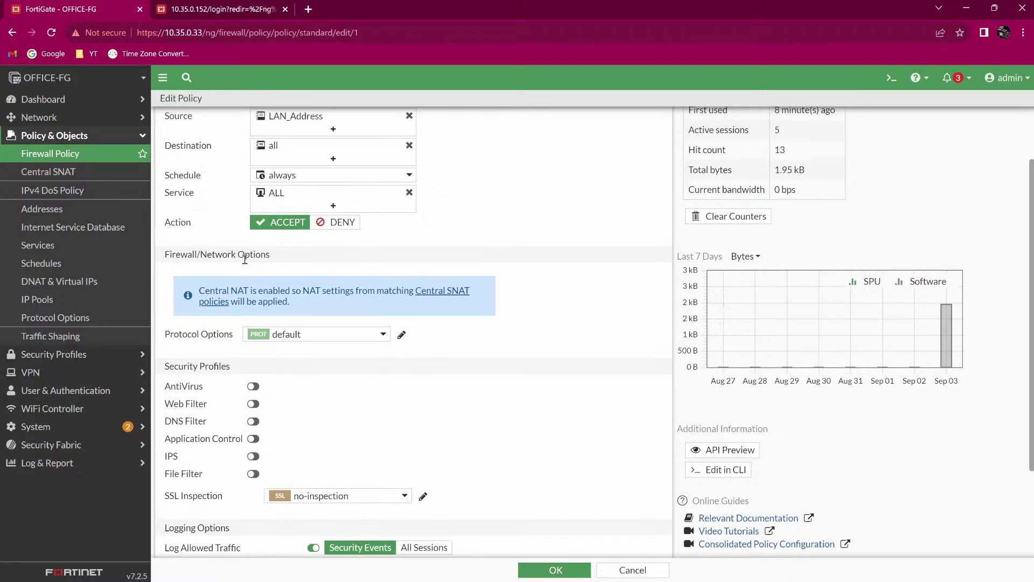
Go to System > Settings and switch Central SNAT off.
click(62, 426)
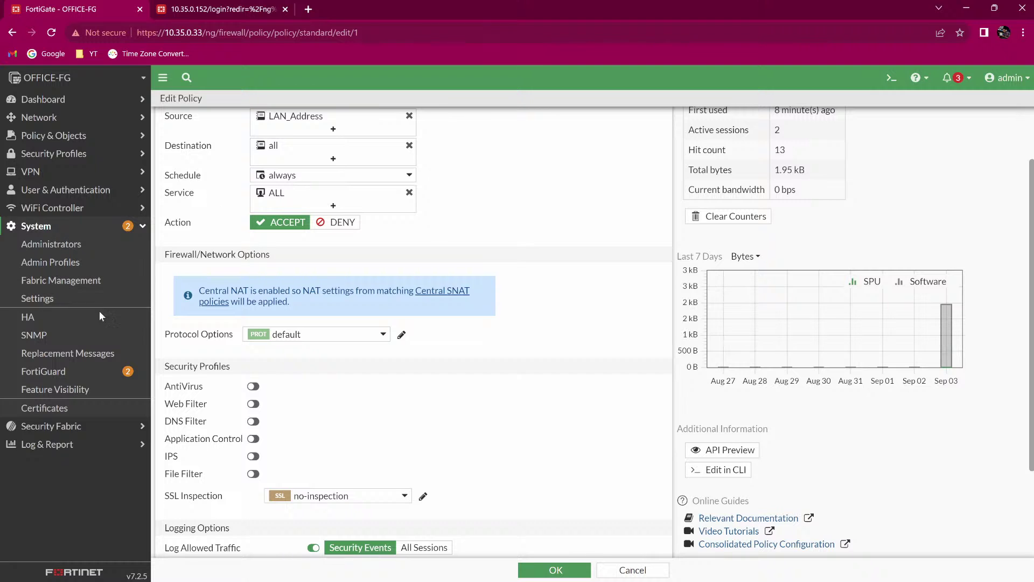
click(93, 316)
click(91, 302)
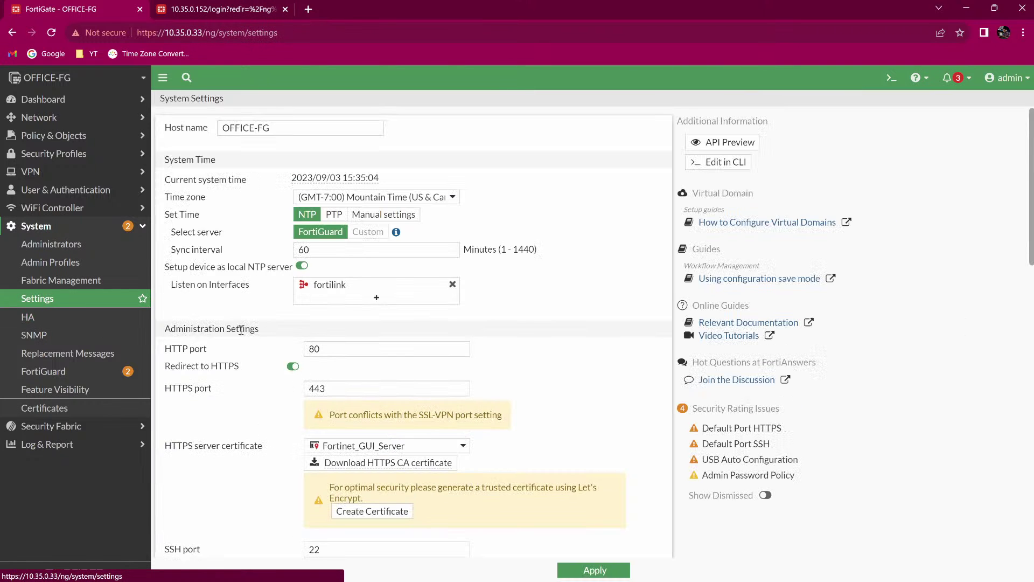
scroll(240, 329, down, 10)
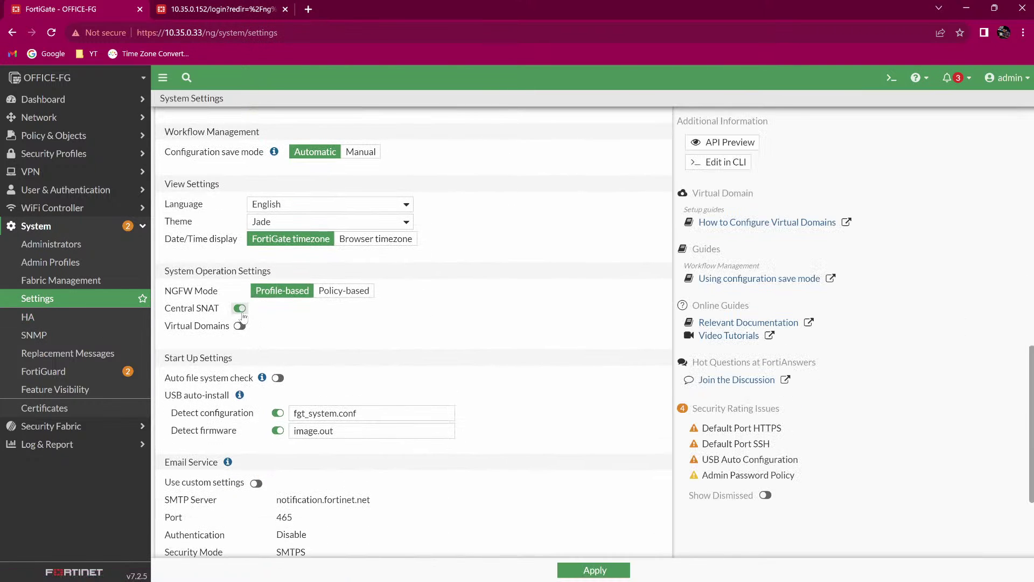
click(240, 308)
scroll(334, 458, down, 3)
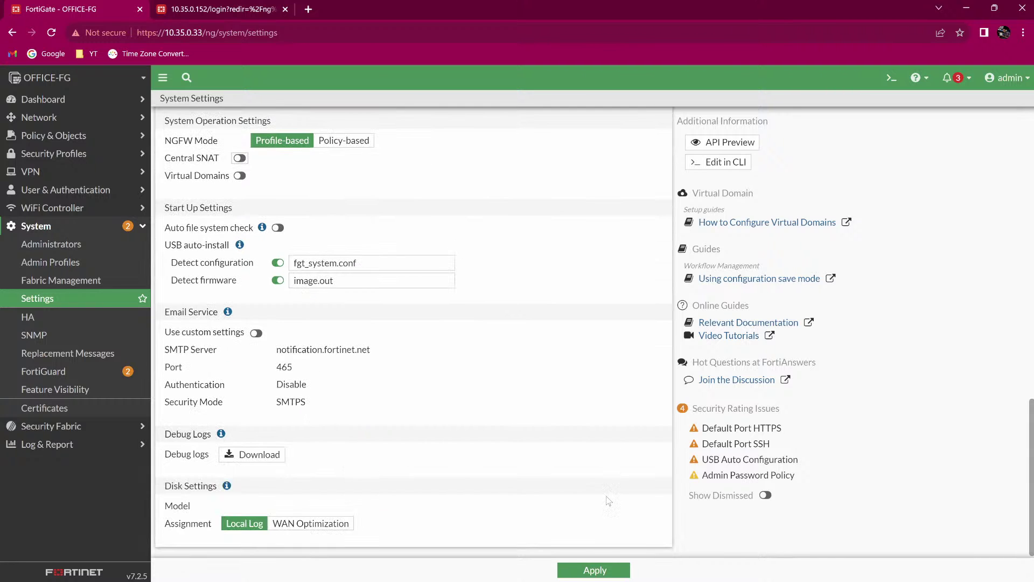
Apply the Central SNAT change, then enable NAT on the LAN_to_WAN policy and save it.
click(595, 571)
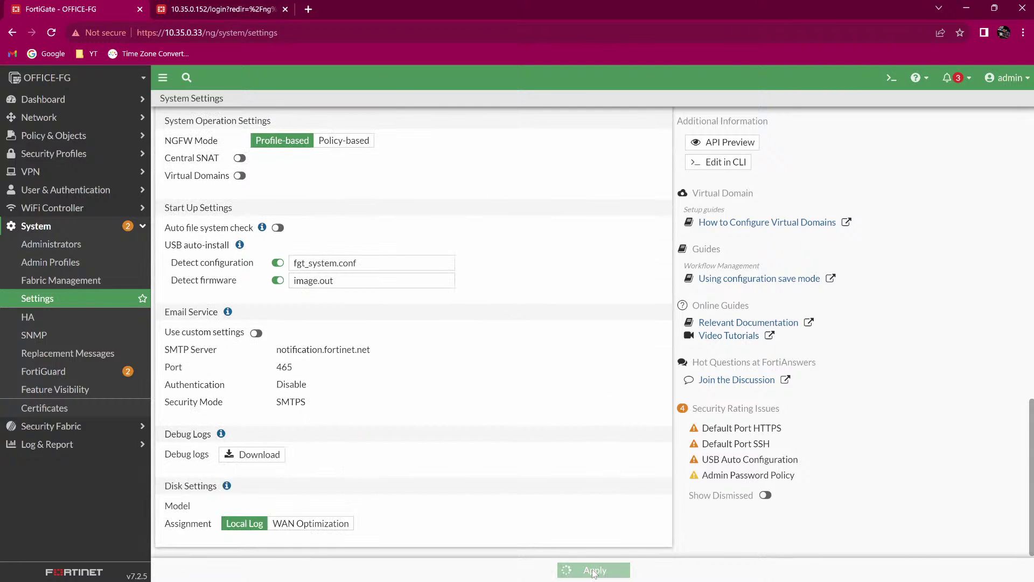
click(43, 136)
click(47, 154)
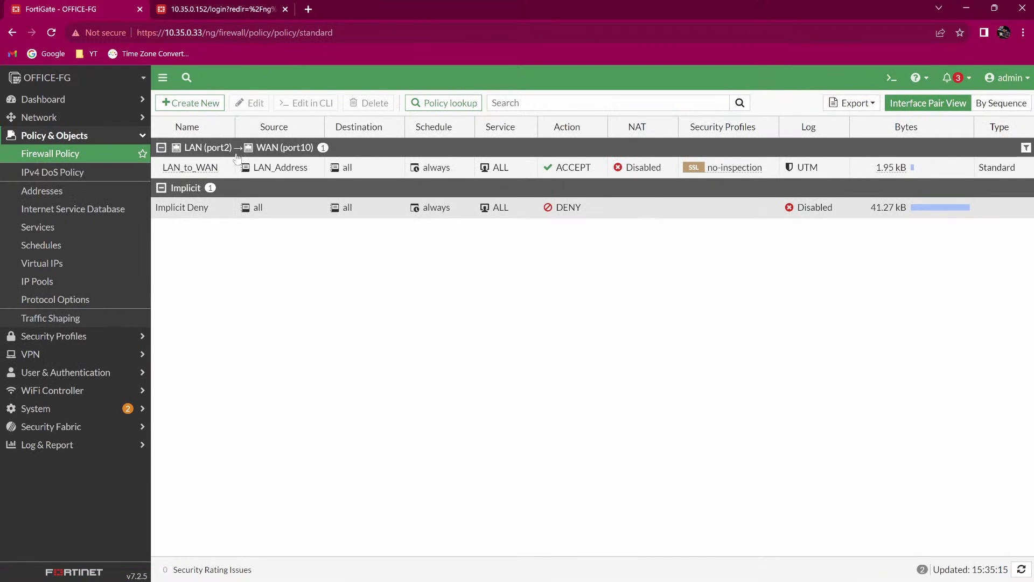
double_click(220, 169)
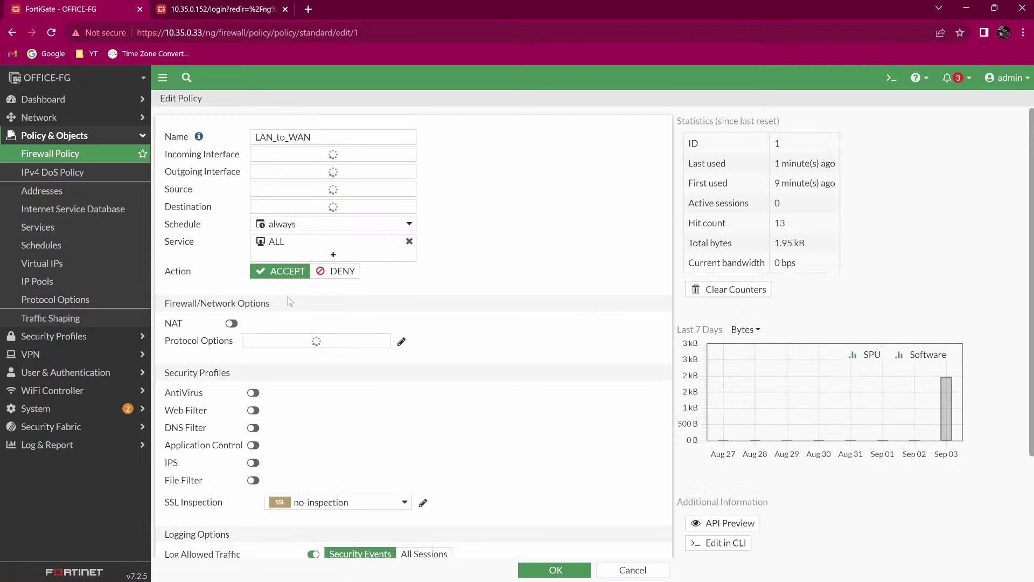
scroll(239, 266, down, 1)
click(231, 287)
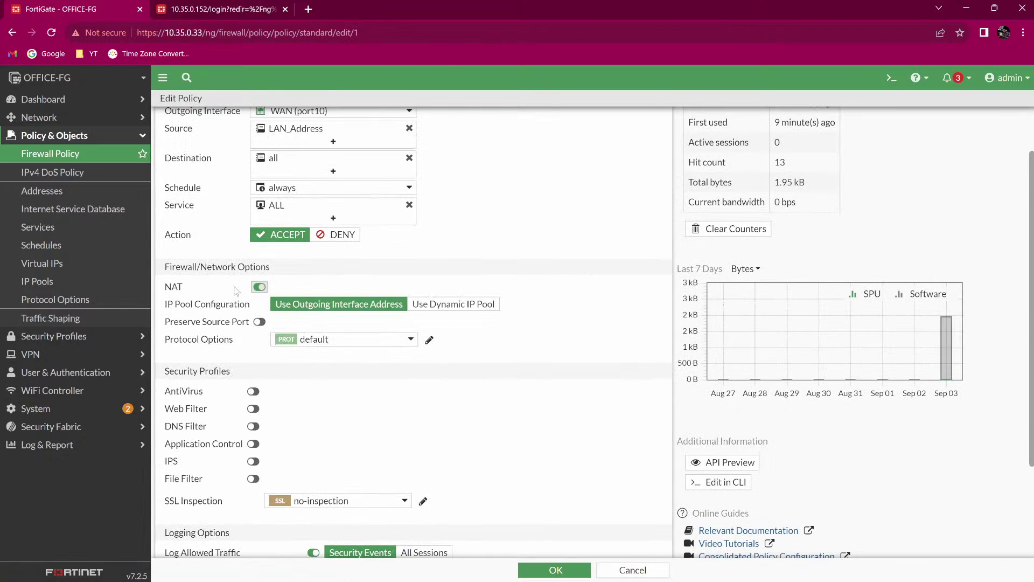
scroll(871, 408, down, 2)
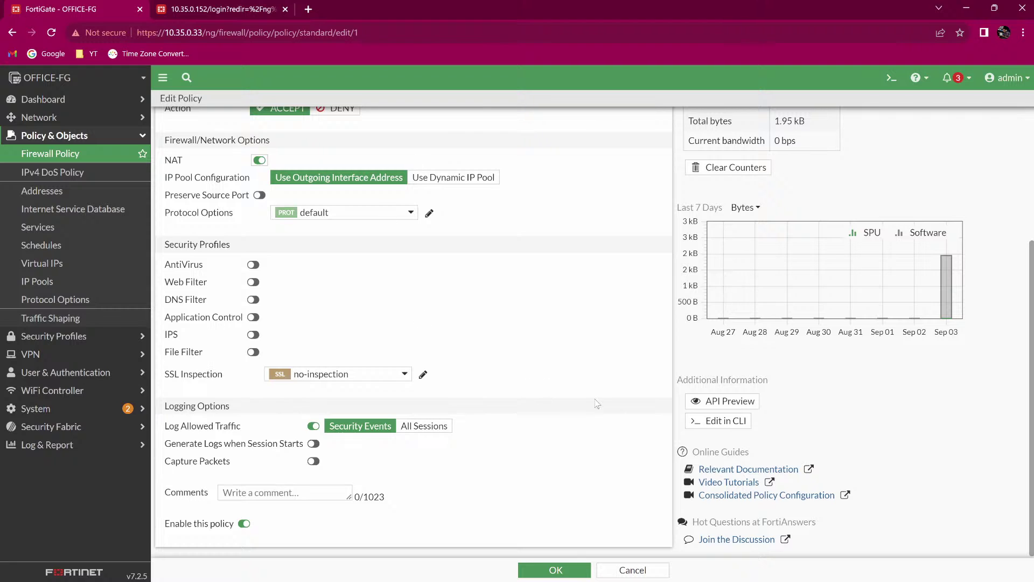
click(543, 568)
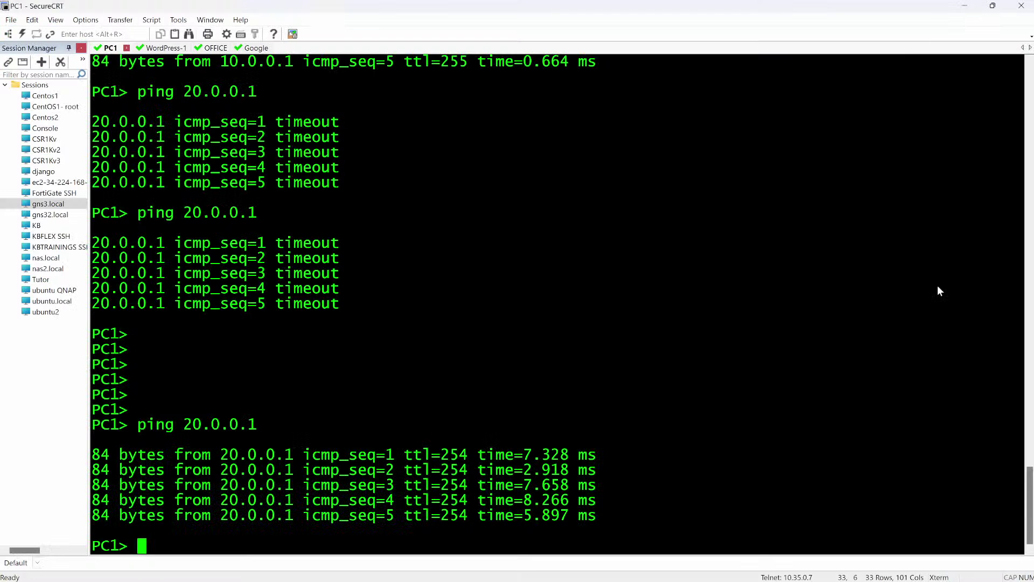
Rerun the ping to 20.0.0.1 on PC1 and mark up the output with the pen.
key(Return)
key(Return)
key(Up)
key(Return)
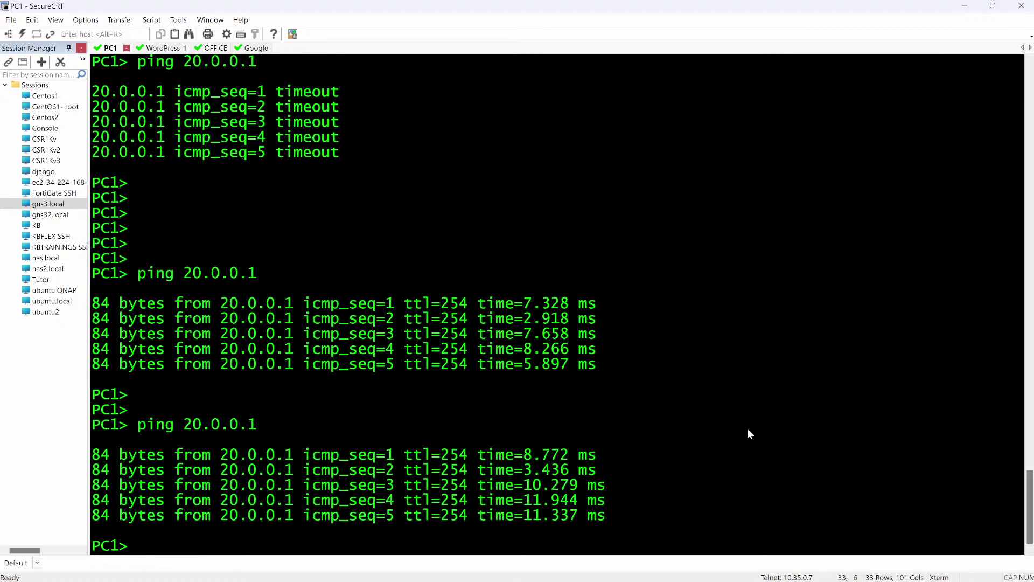
key(Return)
key(Return)
key(Return)
key(Return)
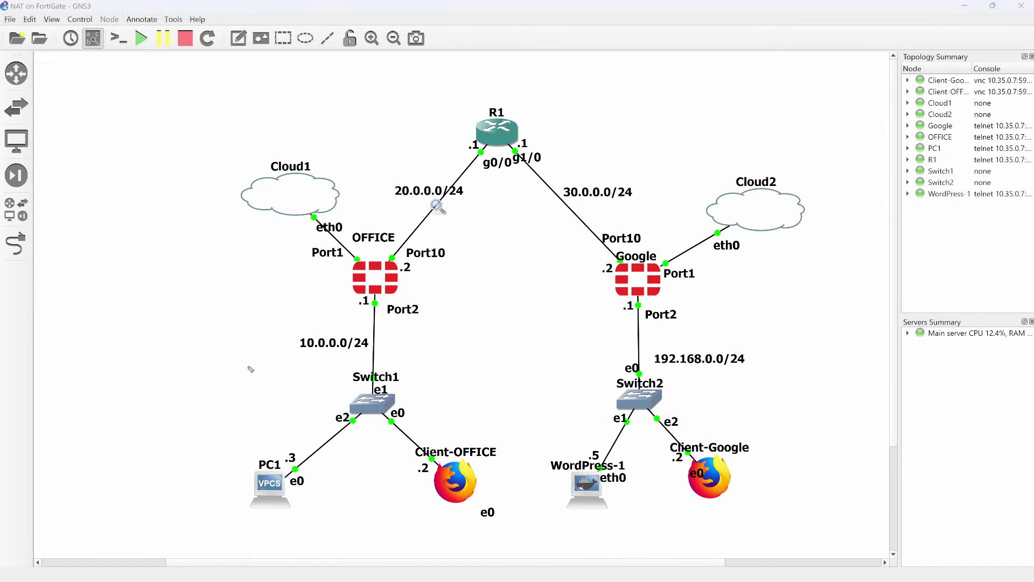
mouse_move(247, 366)
mouse_down()
mouse_move(266, 422)
mouse_move(379, 246)
mouse_up()
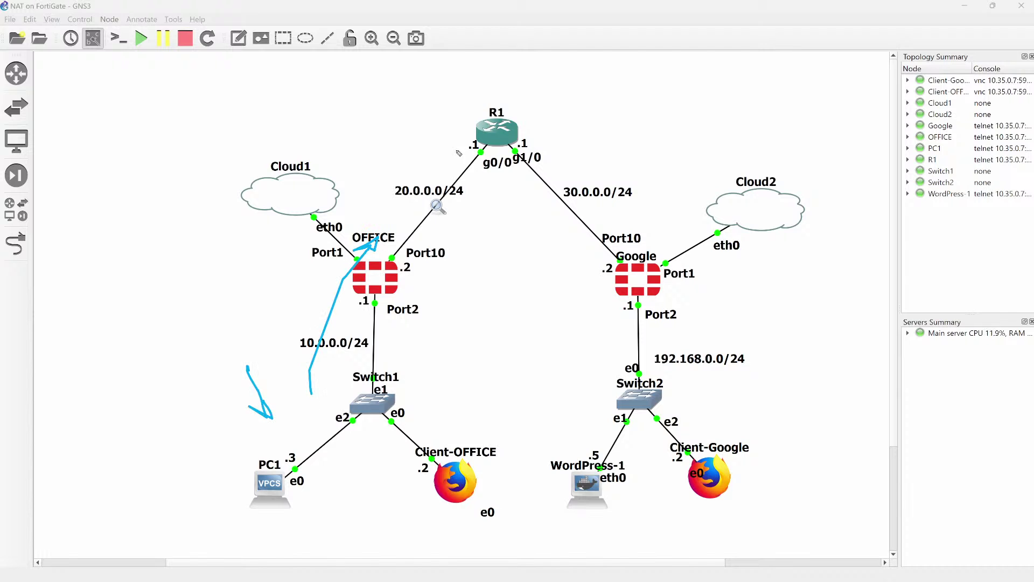
mouse_move(468, 132)
mouse_down()
mouse_move(450, 144)
mouse_move(460, 156)
mouse_up()
mouse_move(615, 255)
mouse_down()
mouse_move(588, 250)
mouse_move(608, 268)
mouse_up()
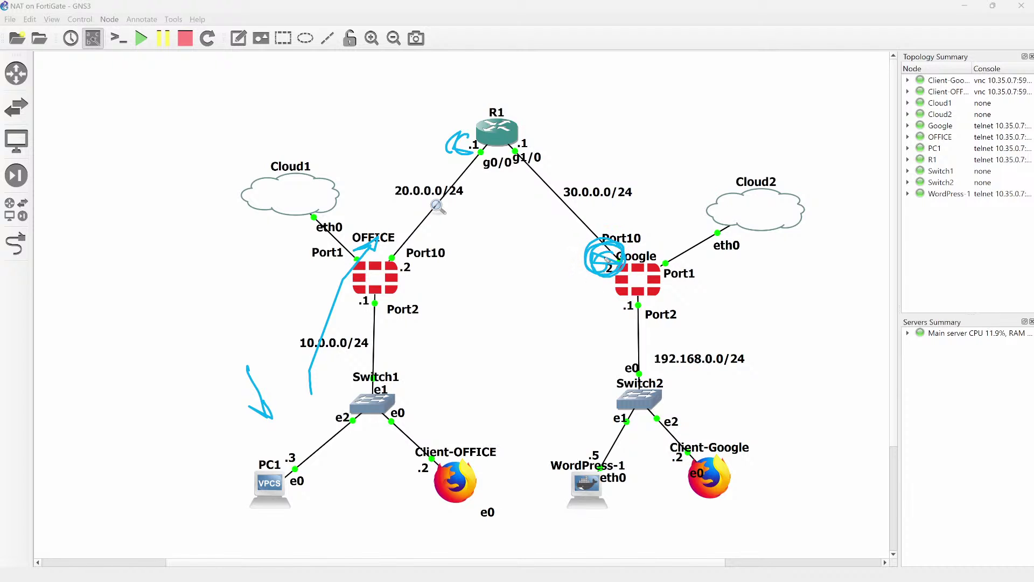
Ping 30.0.0.2 from PC1 and check-mark the successful replies.
key(alt+Tab)
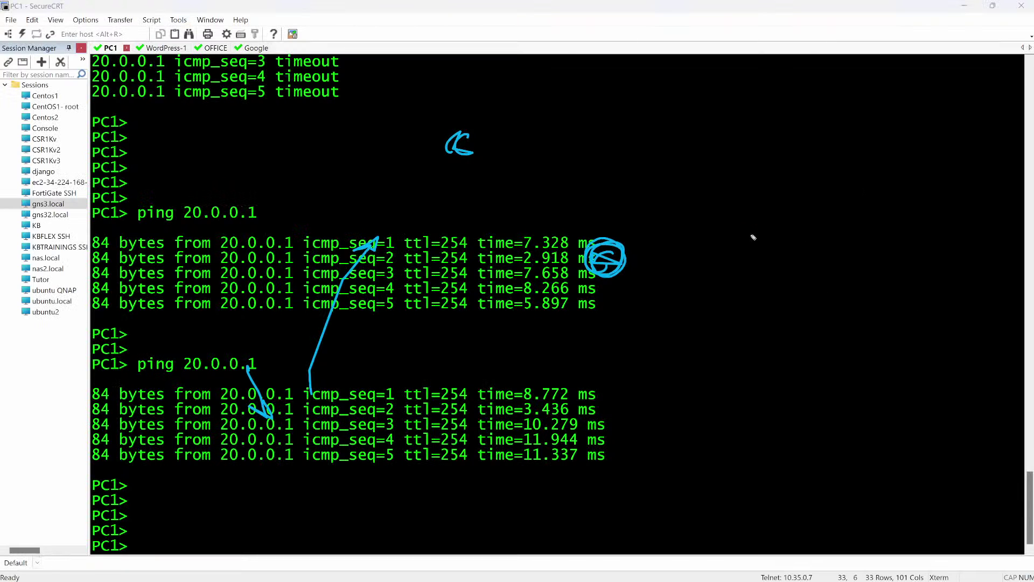
key(e)
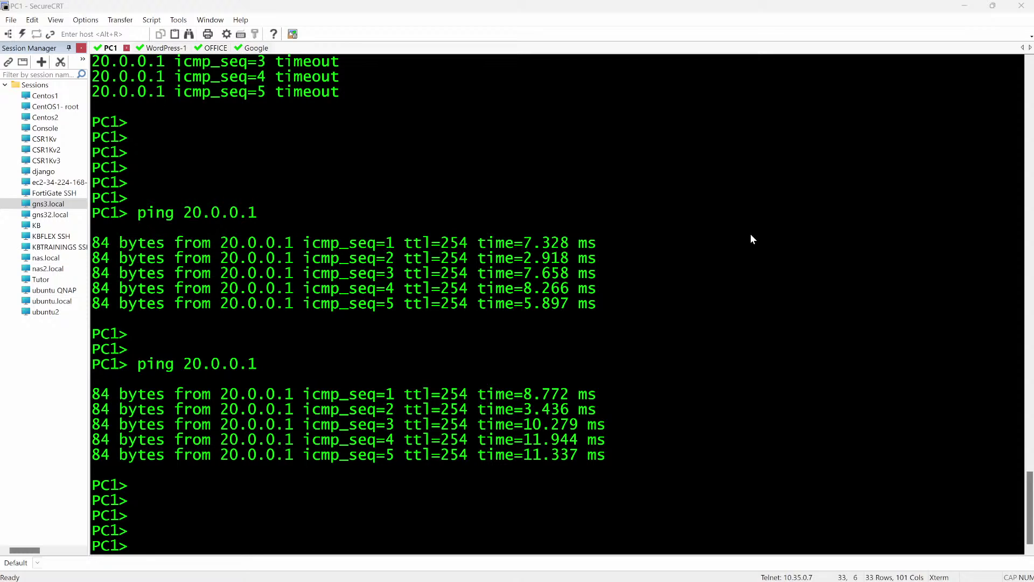
key(Return)
key(Return)
key(Return)
key(Return)
key(Return)
key(Return)
text(p)
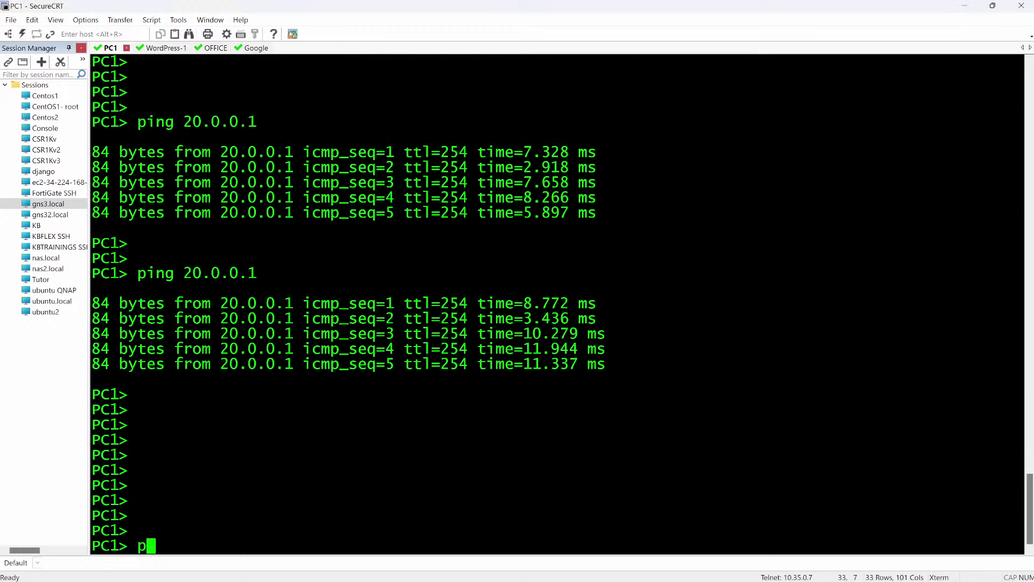
text(ing 30.0.0.)
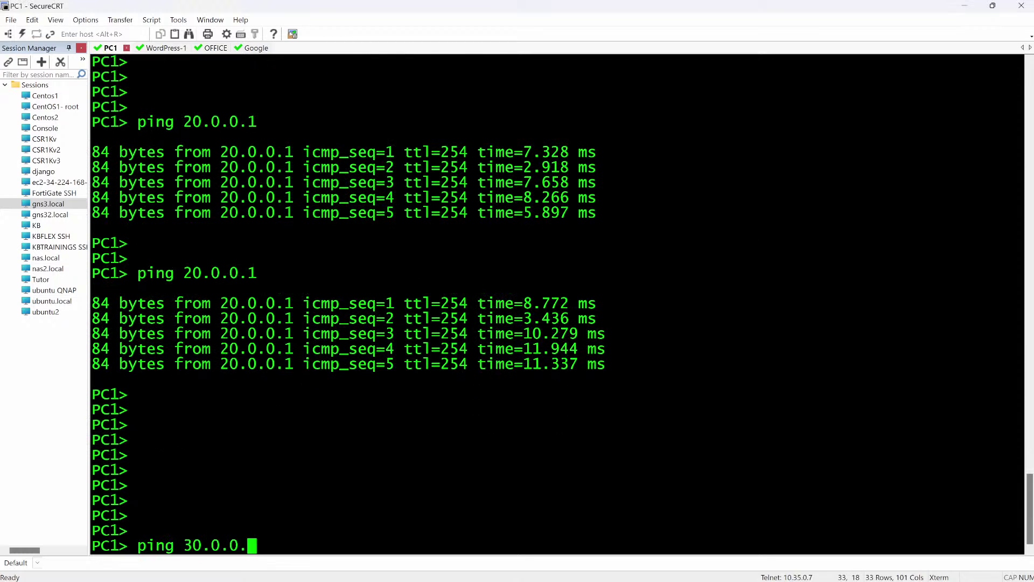
text(2)
key(Return)
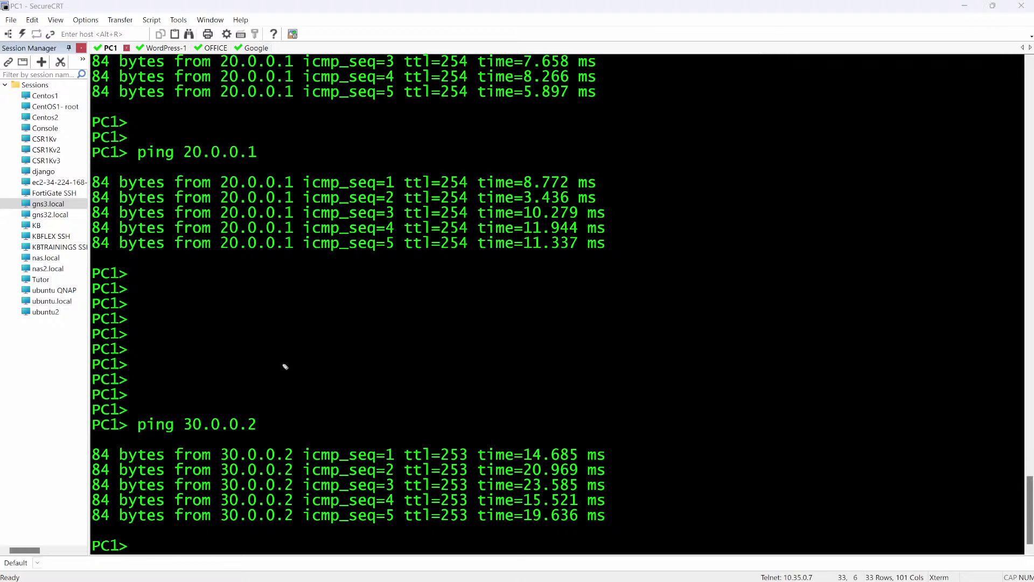
mouse_move(284, 364)
mouse_down()
mouse_move(249, 405)
mouse_move(268, 386)
mouse_up()
Back in GNS3, clear the pen annotations and open the WordPress-1 console.
key(alt+Tab)
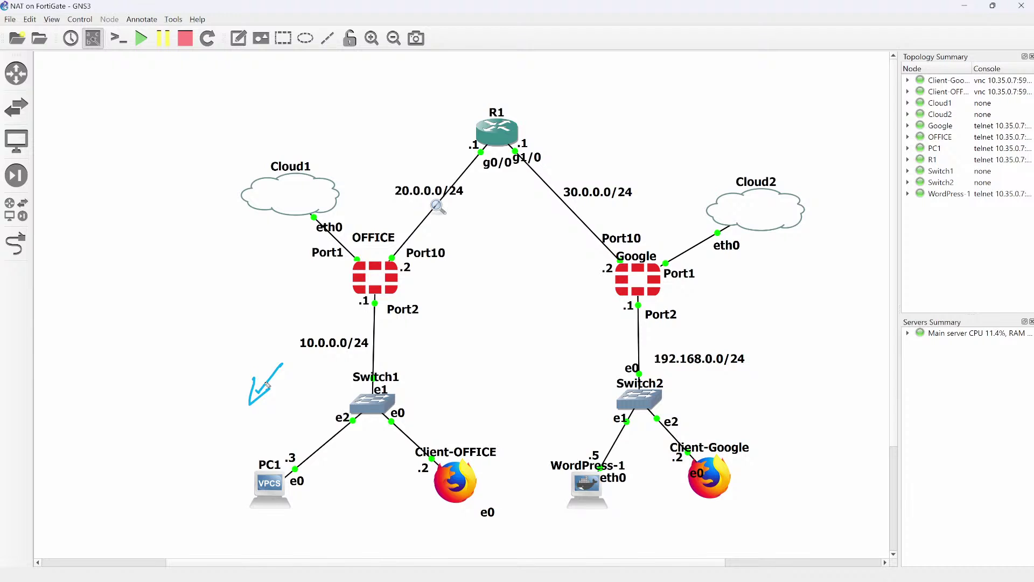
key(ctrl+shift+7)
mouse_move(588, 493)
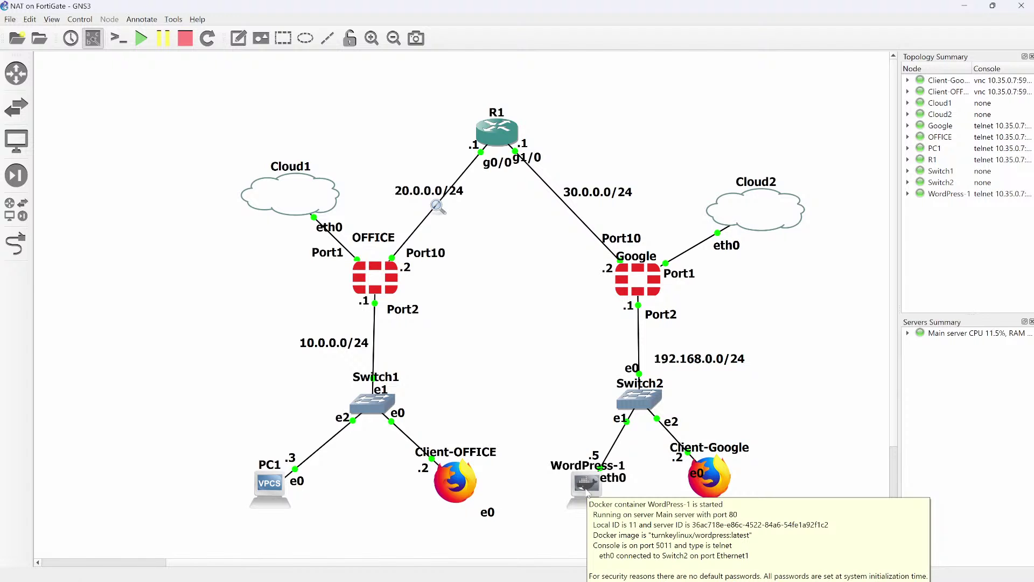
double_click(587, 493)
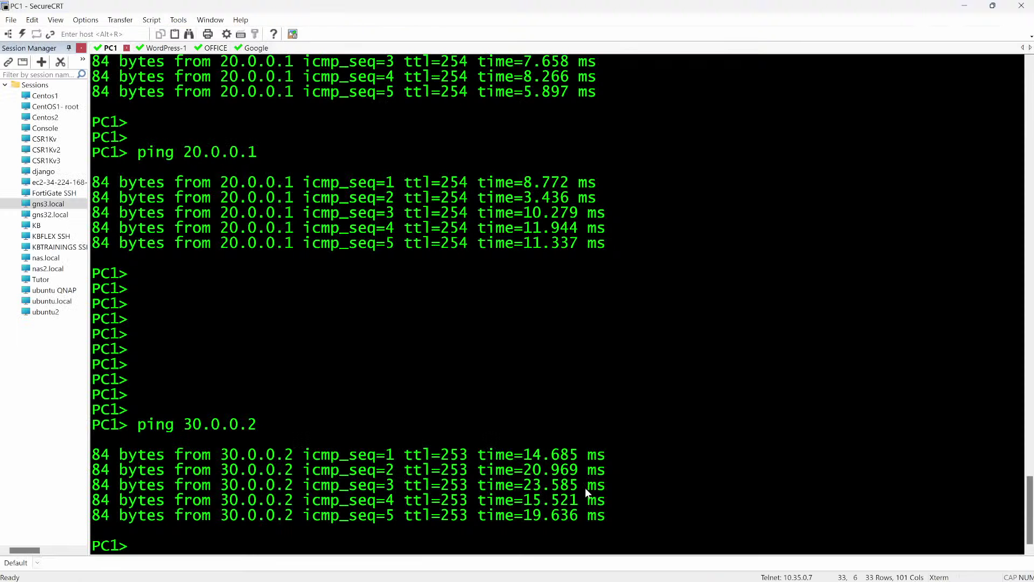
Run ifconfig on WordPress-1, highlight eth0's 192.168.0.5, then open the Client-Google console.
key(Return)
key(Return)
key(Return)
key(Return)
key(Return)
key(Return)
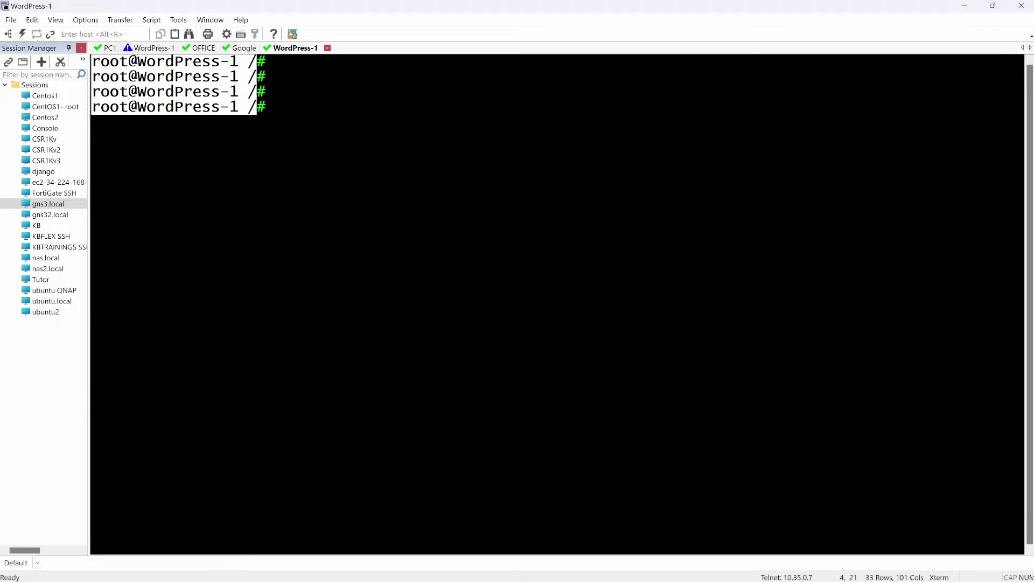
text(ifvongih)
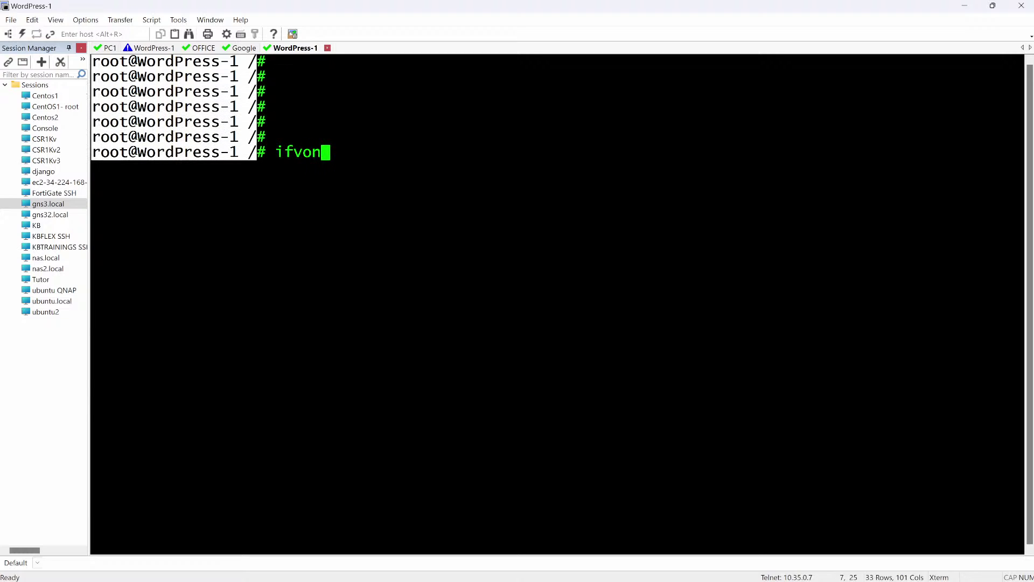
key(BackSpace)
key(BackSpace)
key(BackSpace)
key(BackSpace)
key(BackSpace)
key(BackSpace)
text(config)
key(Return)
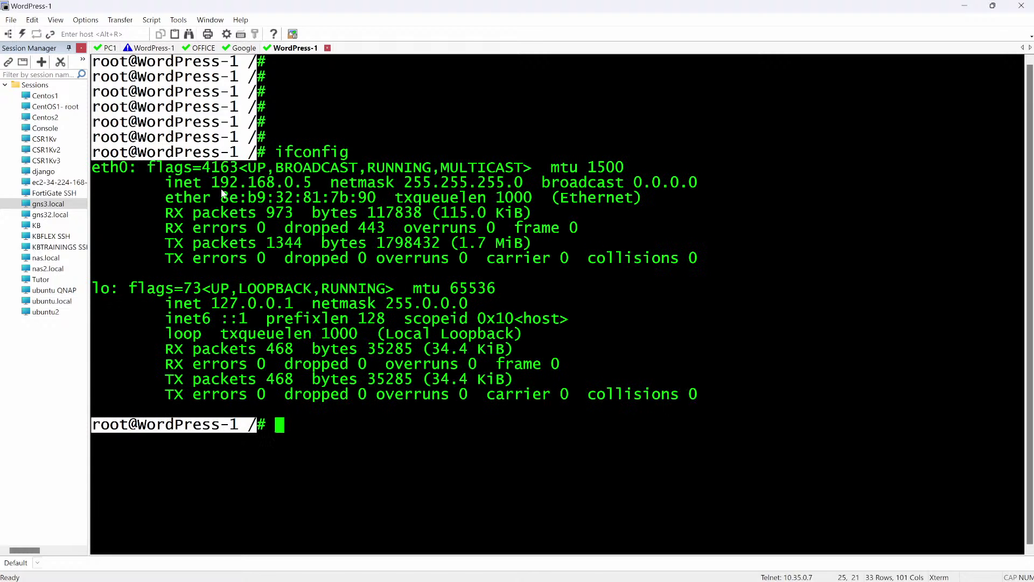
drag(211, 184, 311, 198)
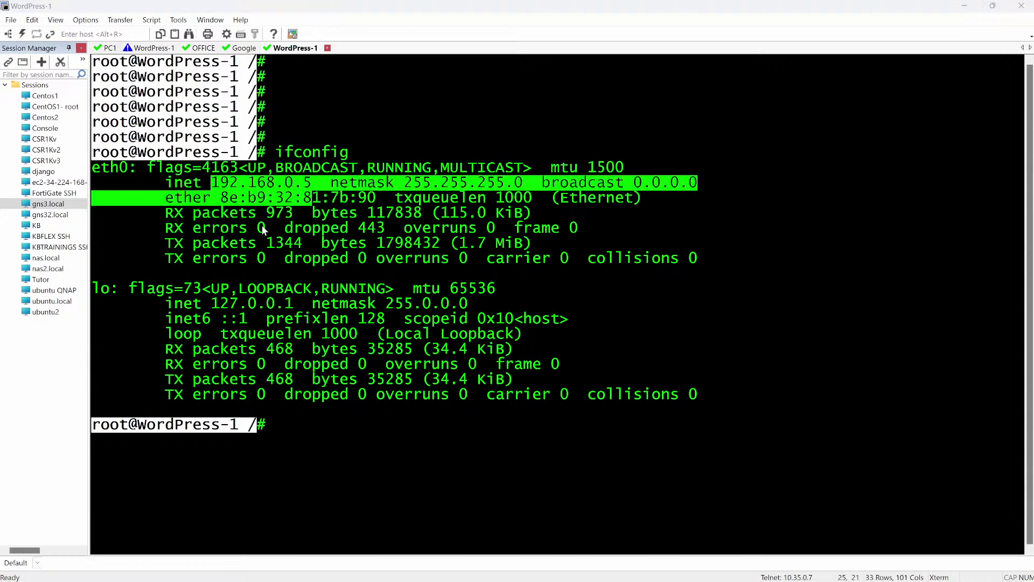
key(alt+Tab)
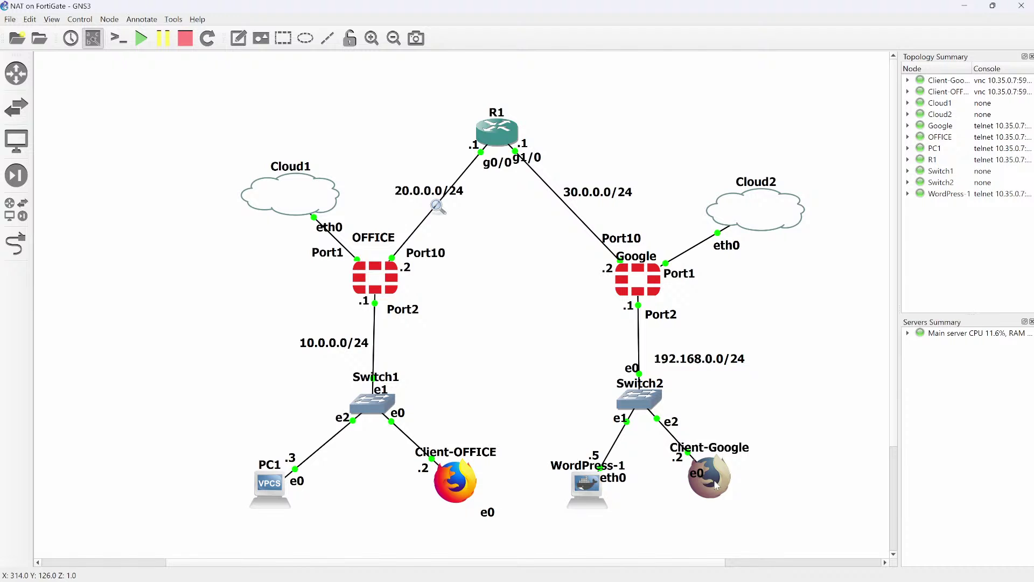
double_click(717, 485)
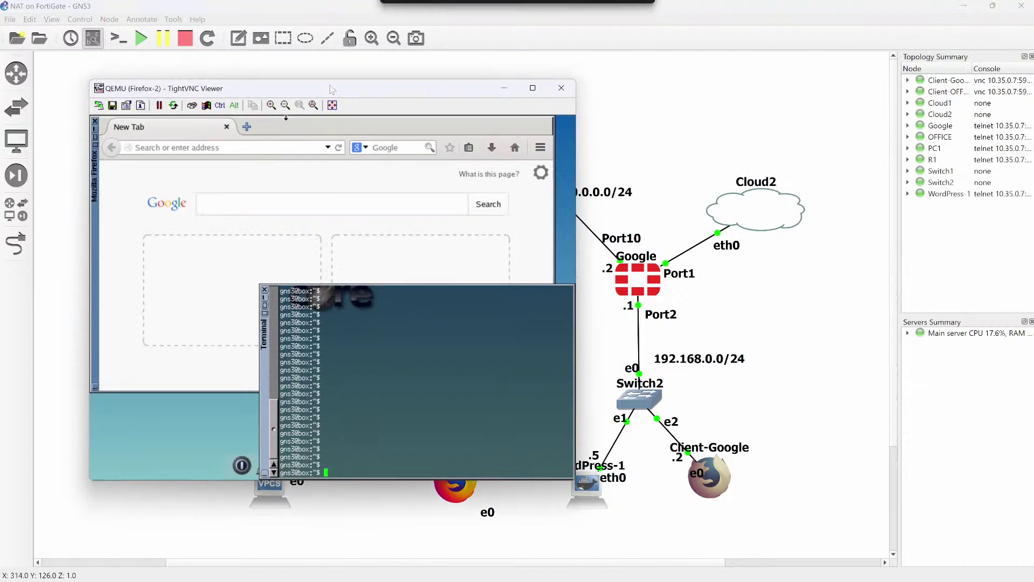
Ping 192.168.0.5 from Client-Google's terminal.
drag(325, 89, 357, 123)
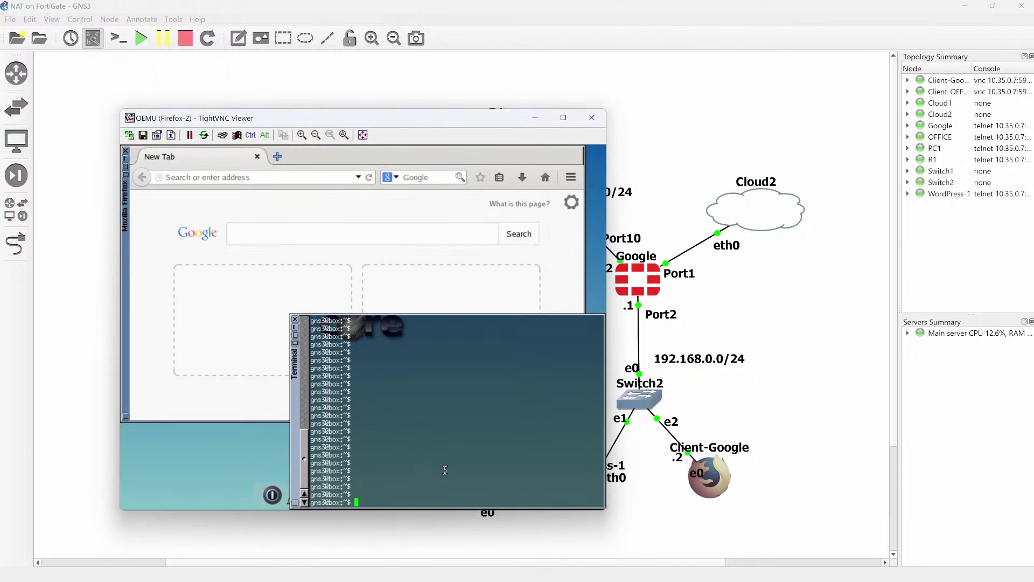
text(ing 192.0)
key(BackSpace)
text(168.0.5)
key(Return)
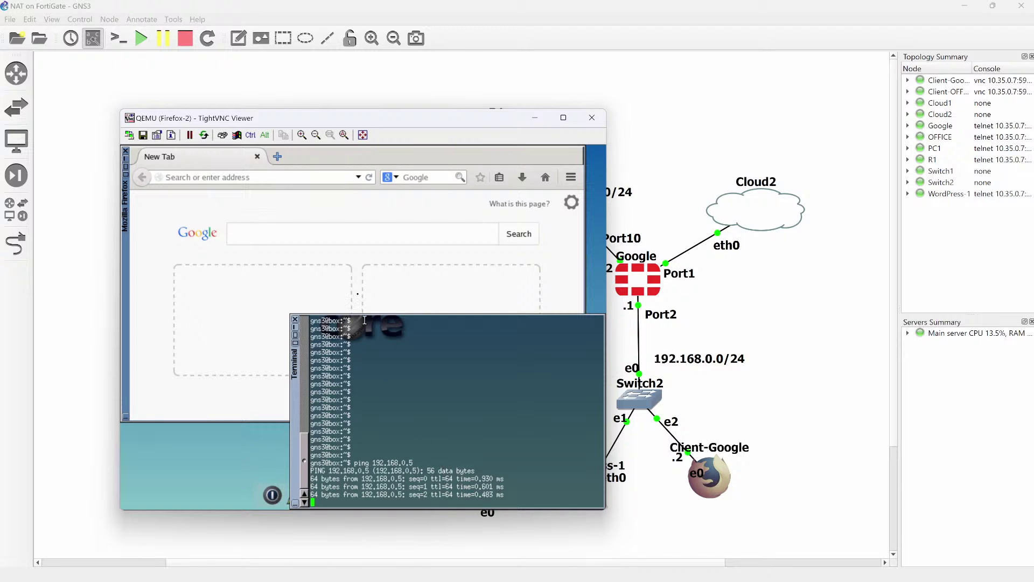
Load the WordPress site at 192.168.0.5 in Firefox, then bring the GNS3 topology back.
click(280, 178)
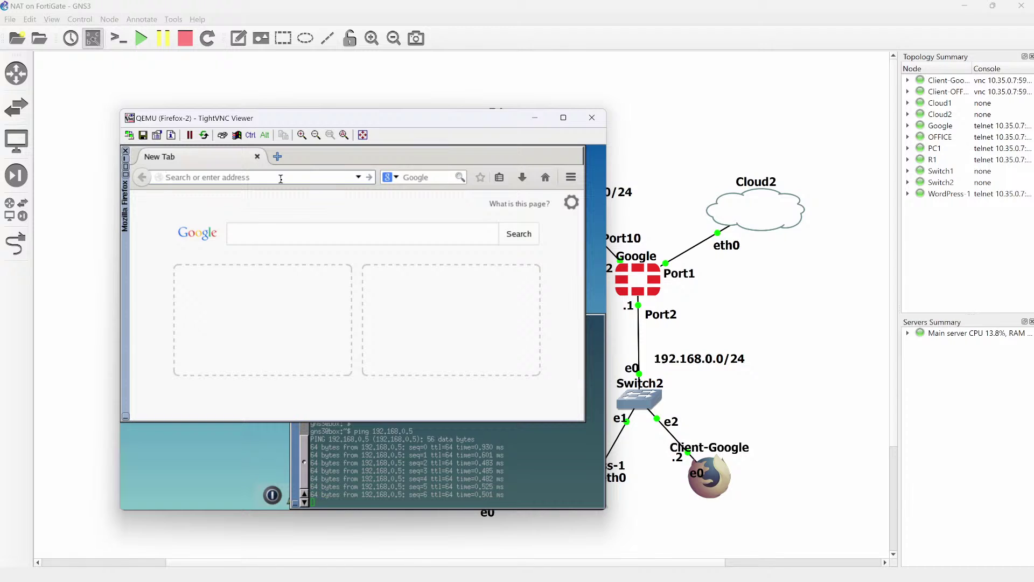
text(19)
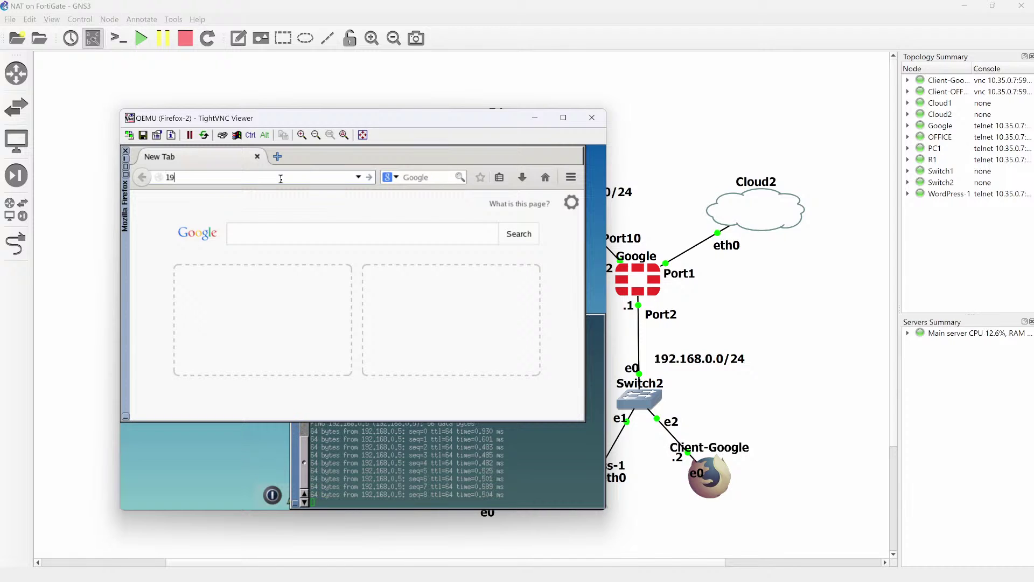
text(2.16)
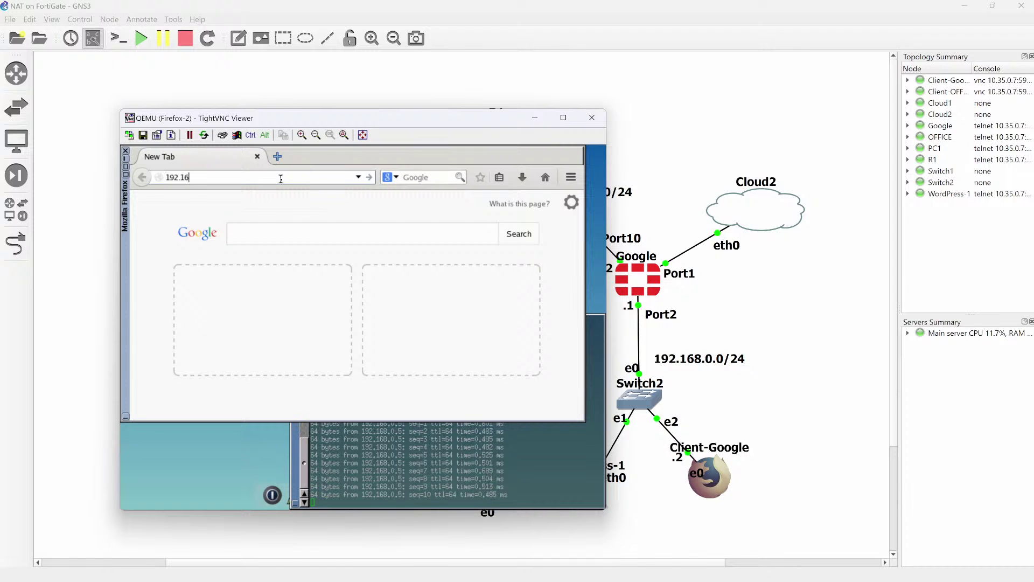
text(8.0.)
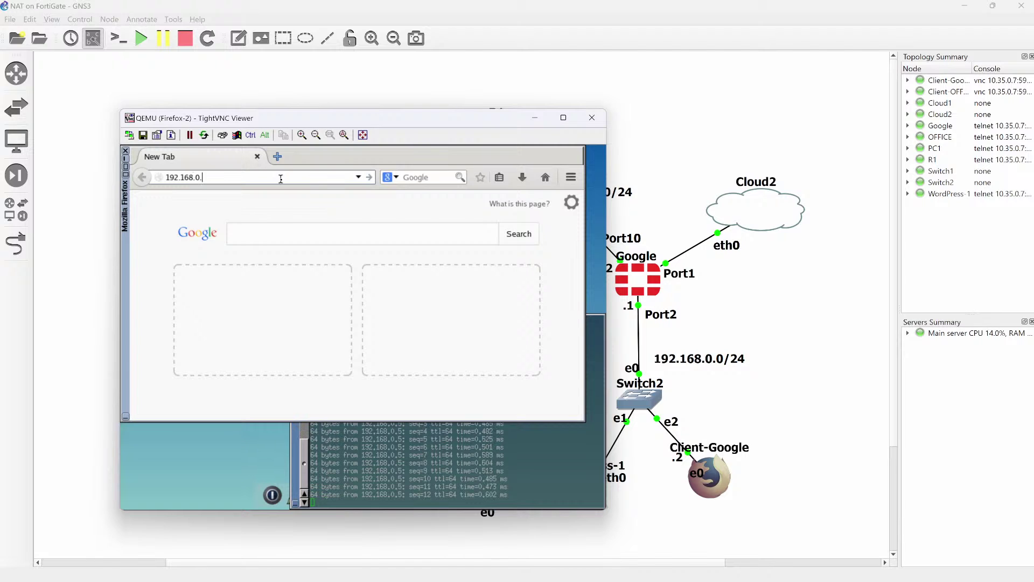
text(5)
key(Return)
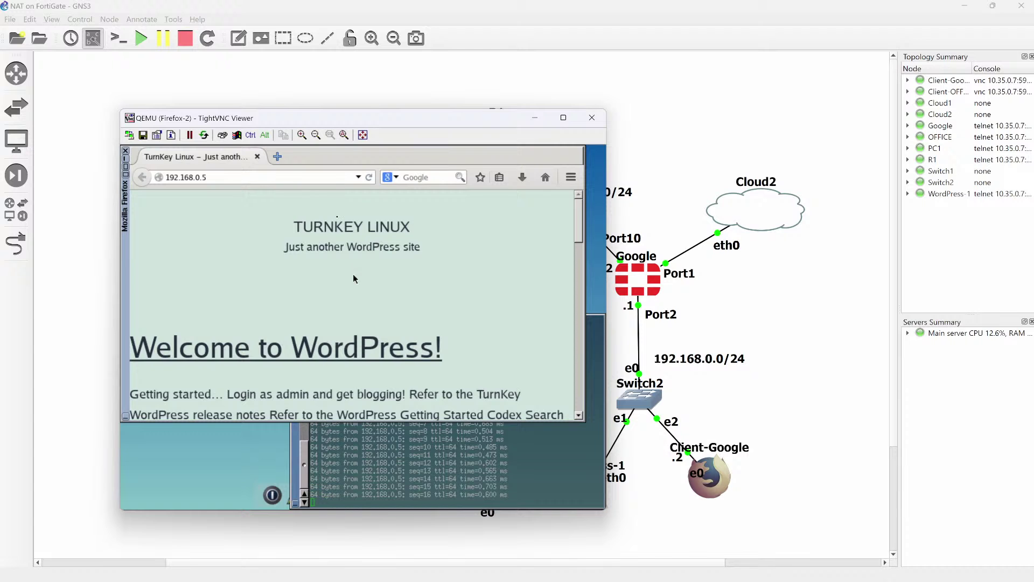
drag(357, 118, 273, 115)
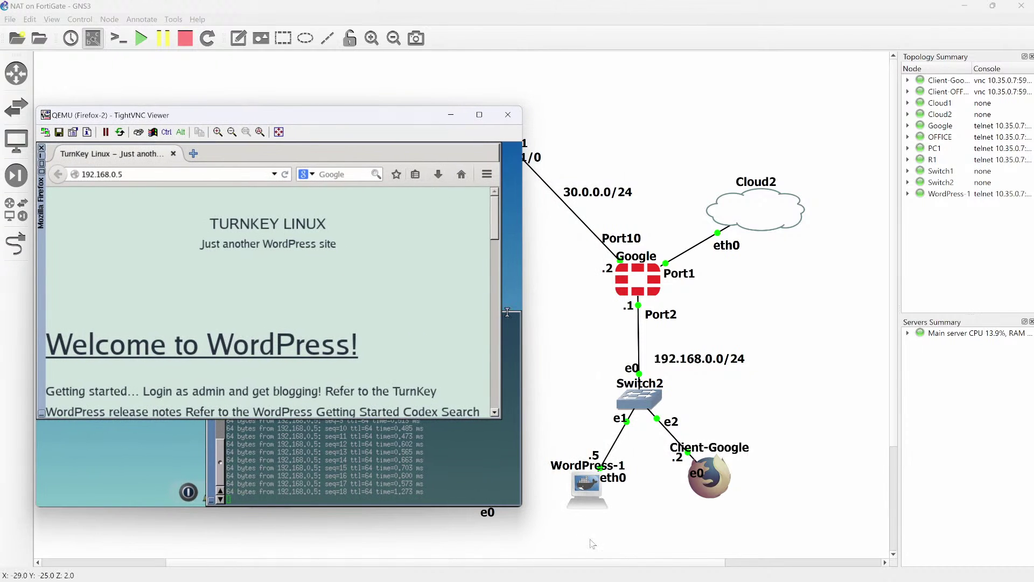
click(644, 523)
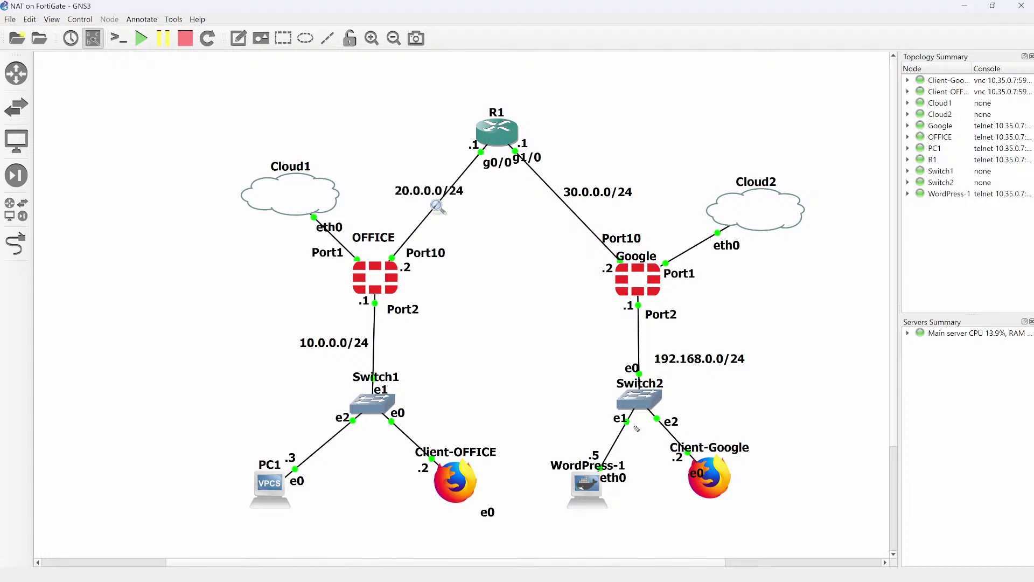
mouse_move(641, 413)
mouse_down()
mouse_move(630, 426)
mouse_move(651, 426)
mouse_up()
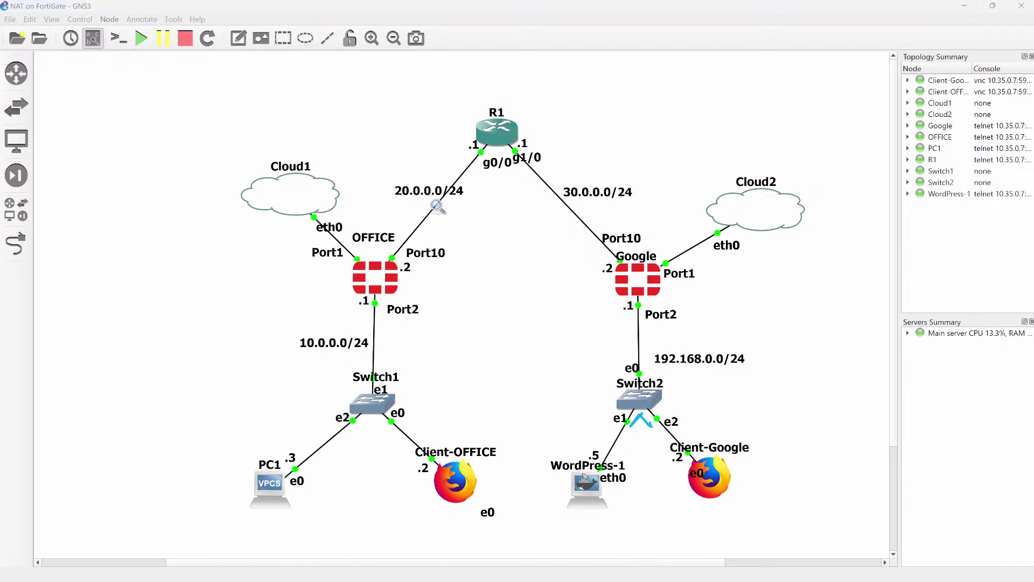
drag(713, 387, 682, 389)
drag(560, 357, 586, 383)
drag(564, 385, 598, 404)
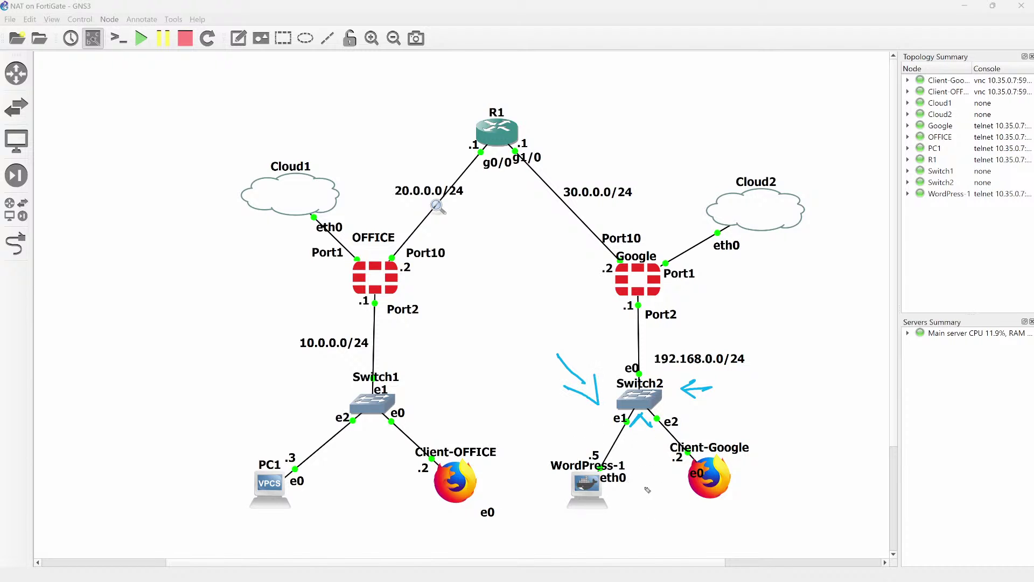
drag(606, 494, 600, 495)
drag(564, 478, 611, 515)
mouse_move(408, 472)
mouse_down()
mouse_move(439, 516)
mouse_move(474, 512)
mouse_up()
drag(681, 488, 627, 495)
key(Delete)
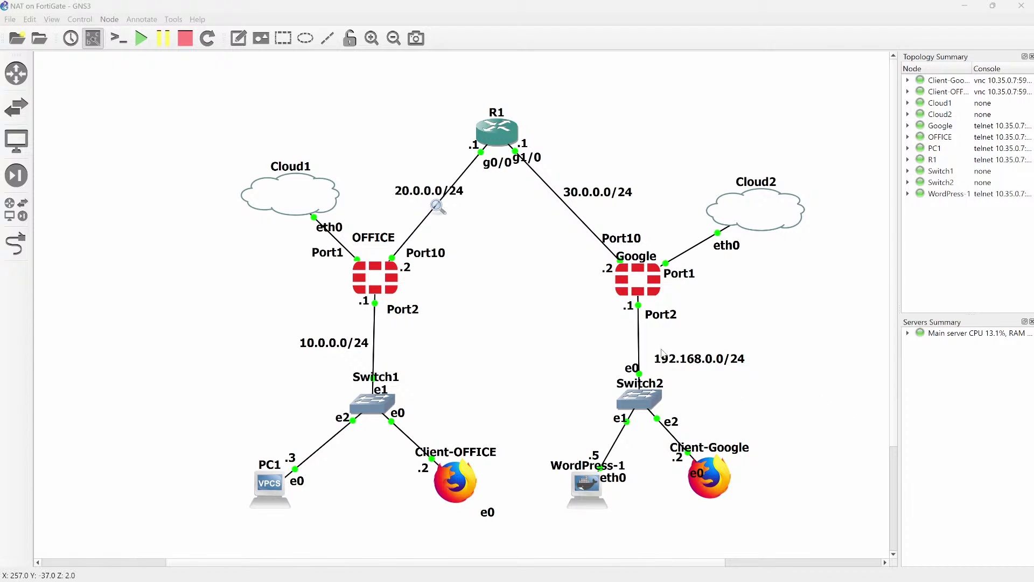
click(627, 287)
Draw an arrow to Google's .2 interface, underline 30.0.0.0/24, and write ports 80 and 445.
mouse_move(543, 235)
mouse_down()
mouse_move(600, 266)
mouse_move(599, 254)
mouse_up()
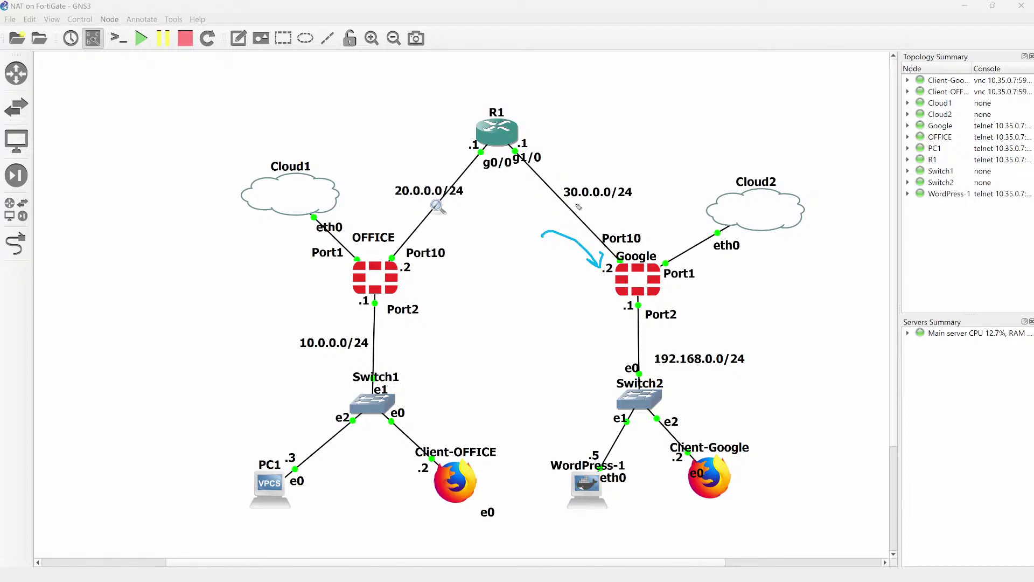
drag(575, 204, 624, 205)
mouse_move(673, 140)
mouse_down()
mouse_move(672, 157)
mouse_move(689, 138)
mouse_up()
mouse_move(674, 176)
mouse_down()
mouse_move(684, 188)
mouse_move(678, 201)
mouse_move(698, 187)
mouse_up()
drag(695, 174, 692, 197)
mouse_move(702, 169)
mouse_down()
mouse_move(713, 182)
mouse_move(700, 185)
mouse_up()
drag(702, 168, 756, 126)
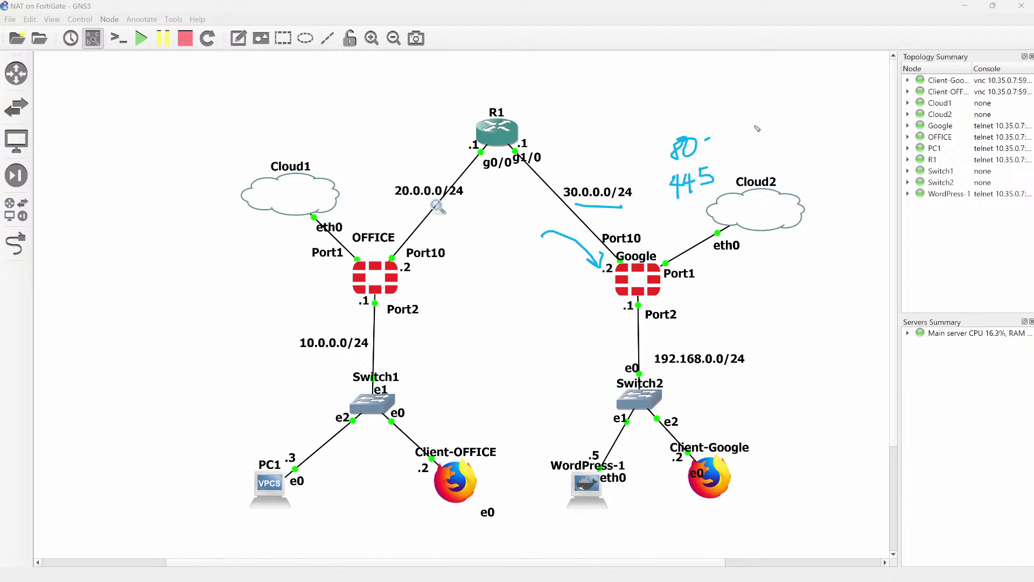
drag(715, 173, 775, 157)
Trace the path from Google's Port2 to WordPress-1 and write DNAT beside the firewall.
mouse_move(623, 318)
mouse_down()
mouse_move(590, 424)
mouse_move(602, 413)
mouse_up()
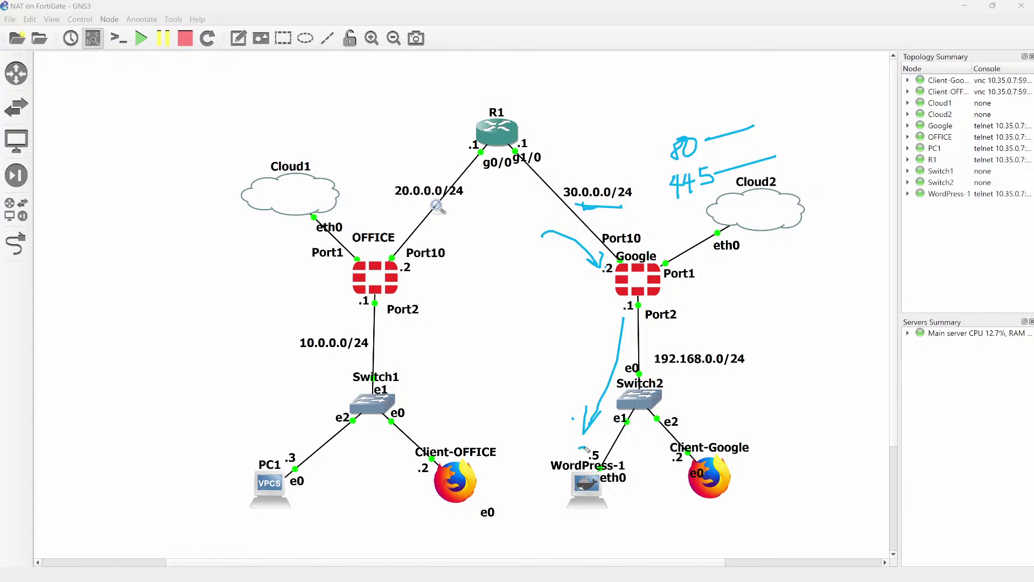
drag(586, 450, 585, 453)
mouse_move(585, 450)
mouse_down()
mouse_move(623, 354)
mouse_move(628, 369)
mouse_up()
mouse_move(733, 105)
mouse_down()
mouse_move(778, 195)
mouse_move(747, 108)
mouse_up()
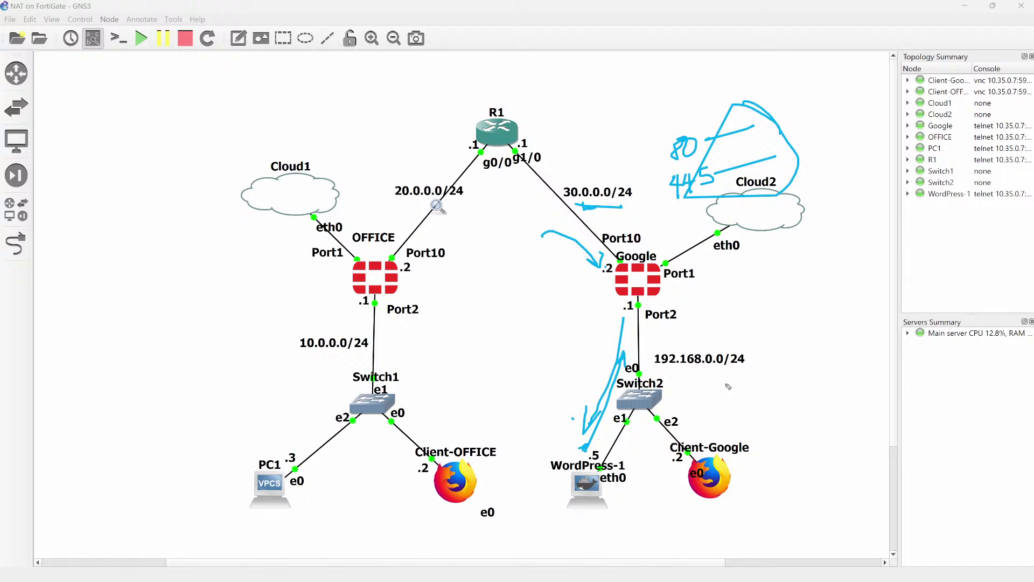
mouse_move(775, 269)
mouse_down()
mouse_move(778, 289)
mouse_move(810, 271)
mouse_up()
mouse_move(772, 309)
mouse_down()
mouse_move(769, 326)
mouse_move(809, 306)
mouse_move(825, 327)
mouse_move(837, 301)
mouse_up()
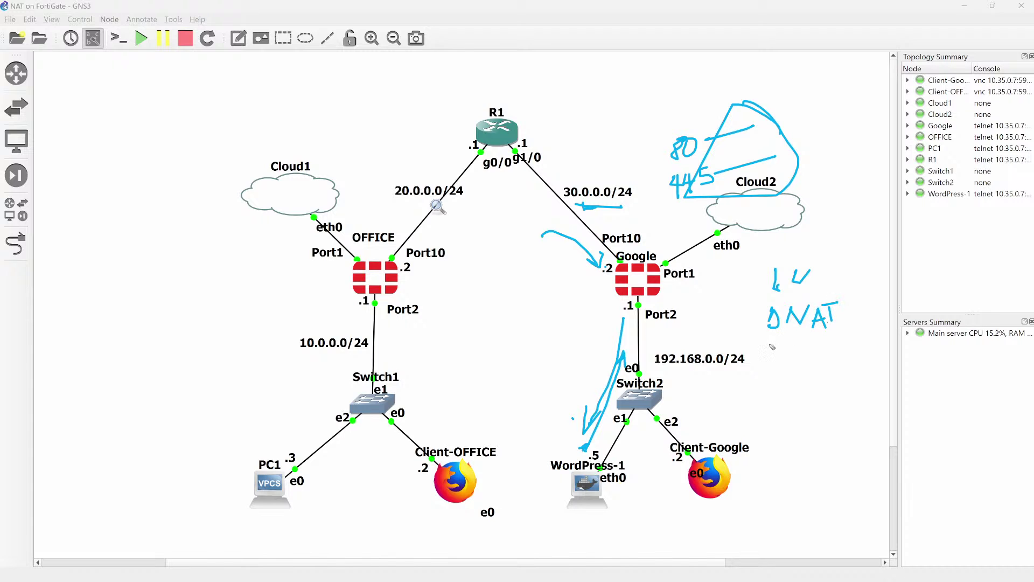
Underline the DNAT note, circle 30.0.0.0/24 and WordPress-1's .5, and write SNAT.
drag(760, 345, 844, 343)
drag(769, 343, 845, 341)
mouse_move(601, 177)
mouse_down()
mouse_move(541, 193)
mouse_move(623, 213)
mouse_move(649, 186)
mouse_move(604, 177)
mouse_up()
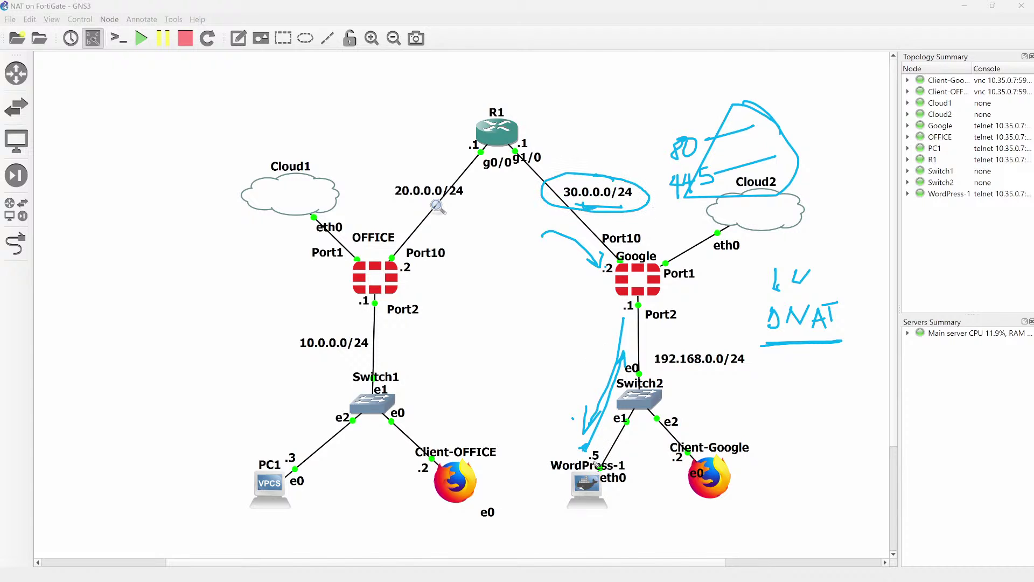
mouse_move(605, 450)
mouse_down()
mouse_move(583, 452)
mouse_move(599, 445)
mouse_up()
mouse_move(787, 364)
mouse_down()
mouse_move(771, 386)
mouse_move(816, 368)
mouse_move(843, 377)
mouse_move(859, 356)
mouse_move(848, 377)
mouse_up()
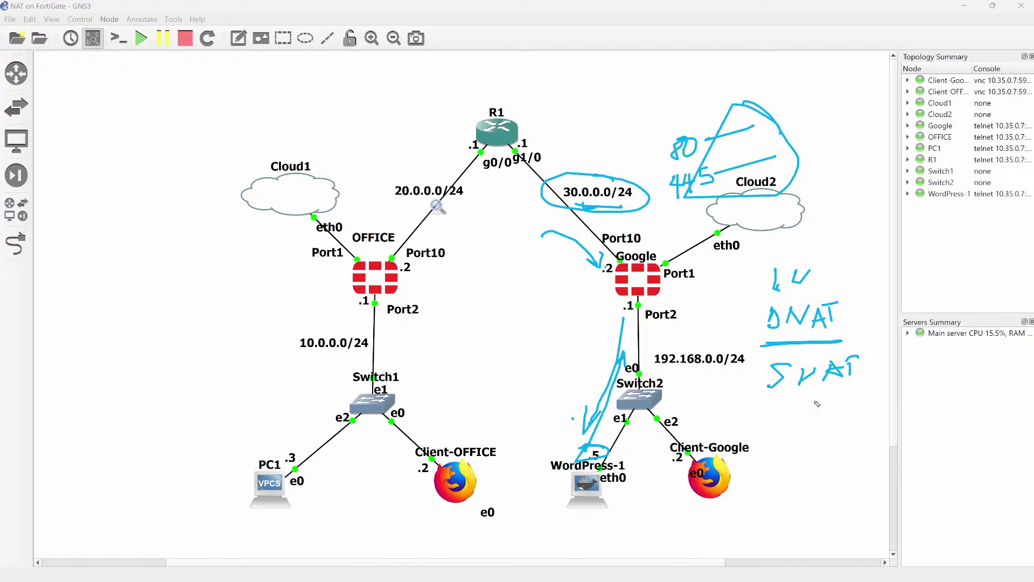
drag(772, 400, 846, 390)
drag(736, 414, 838, 400)
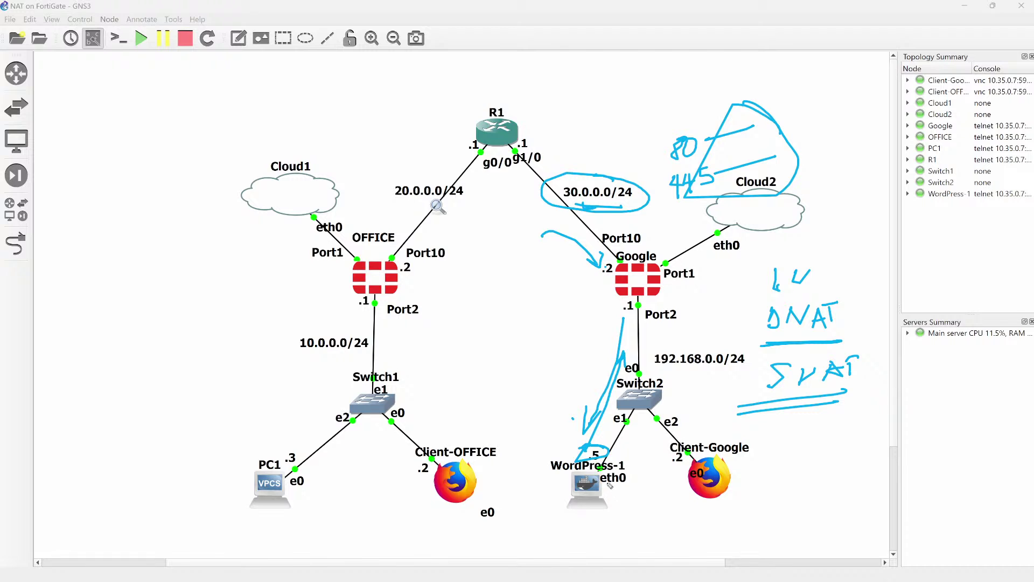
Trace the return path to Google's Port2, clear the annotations, and switch to the firewall tab.
mouse_move(611, 483)
mouse_down()
mouse_move(639, 319)
mouse_move(648, 337)
mouse_up()
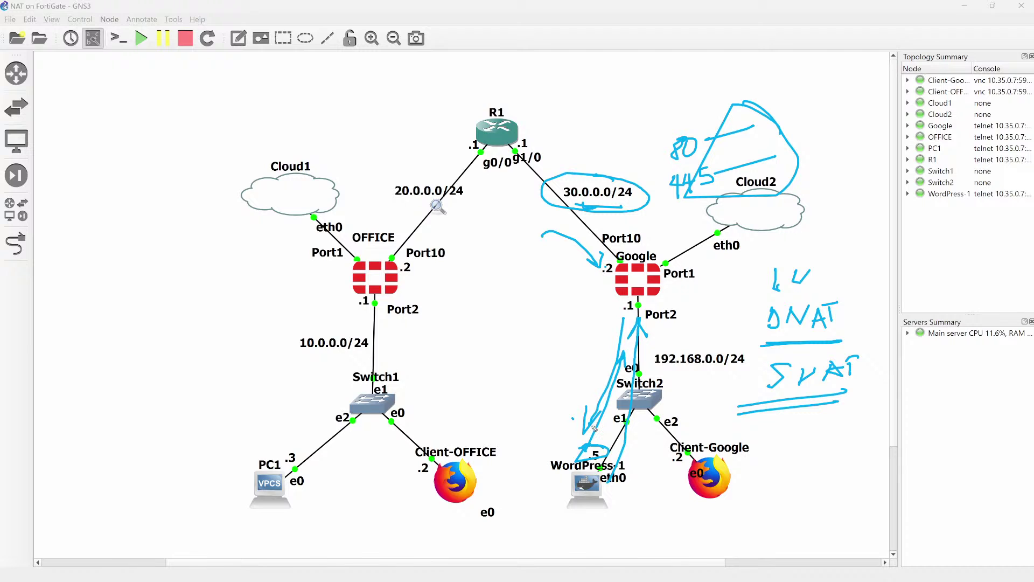
key(e)
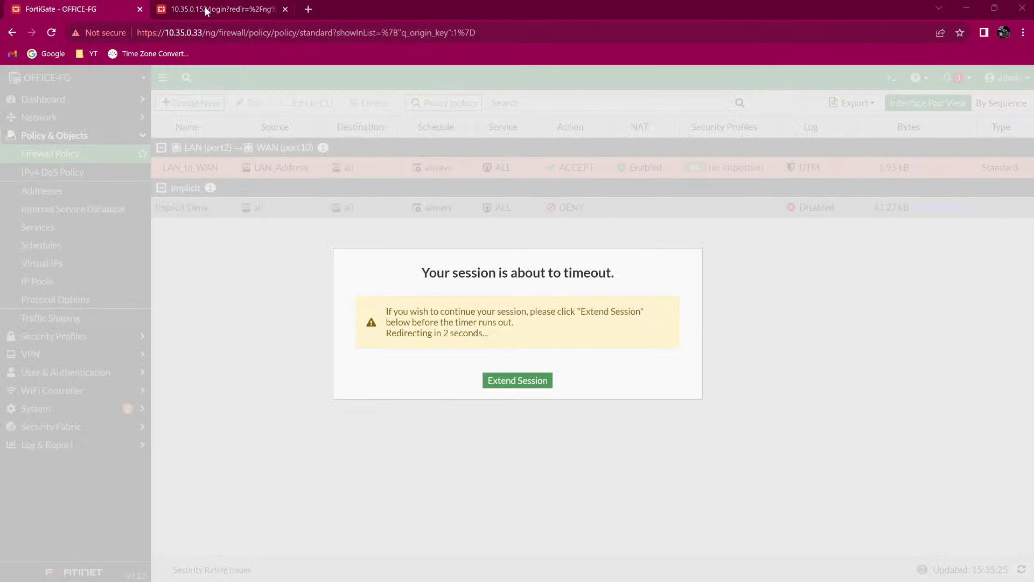
click(205, 7)
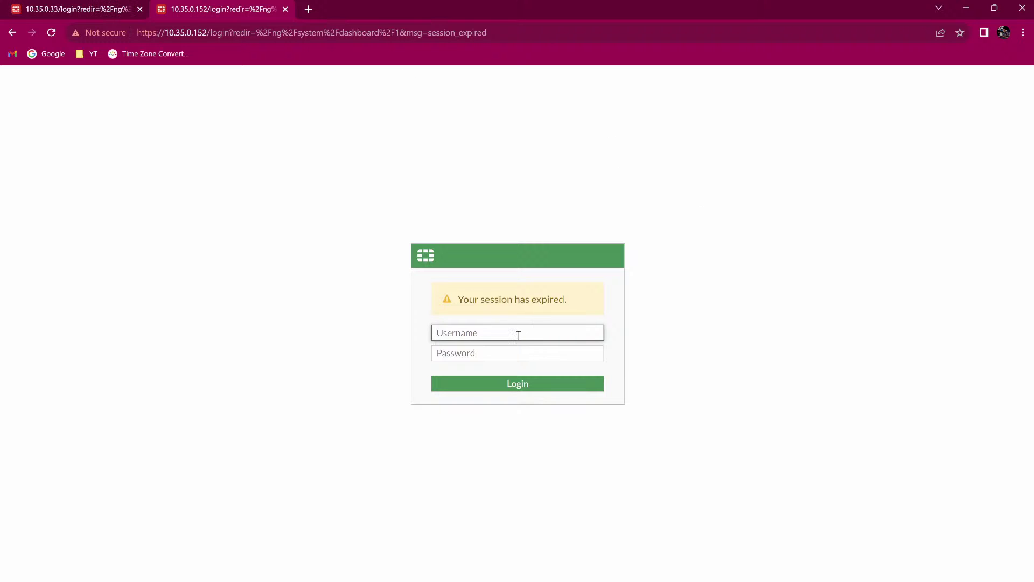
Log in to GOOGLE-FG with the admin credentials.
text(admin)
key(Tab)
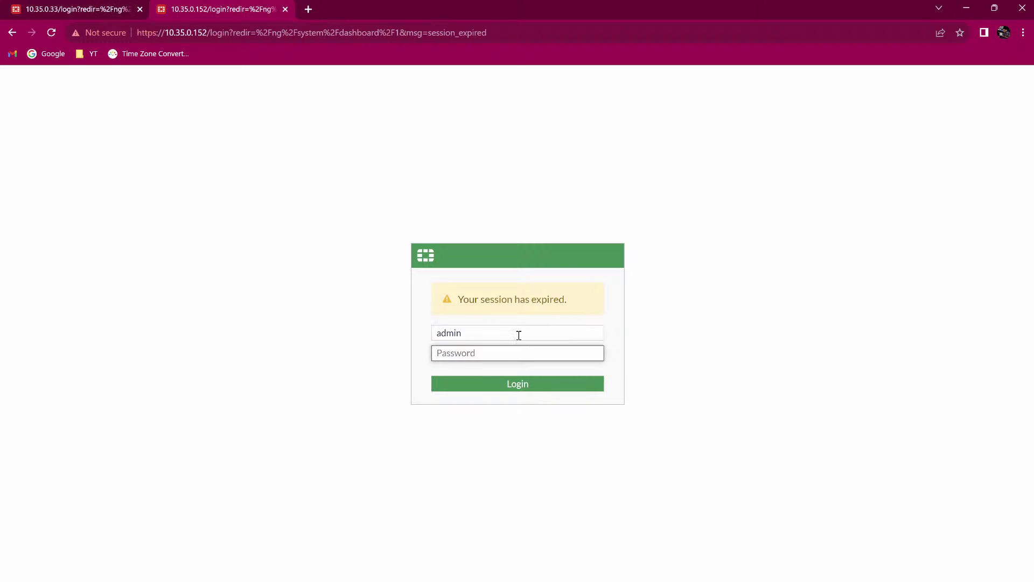
text(••)
key(Return)
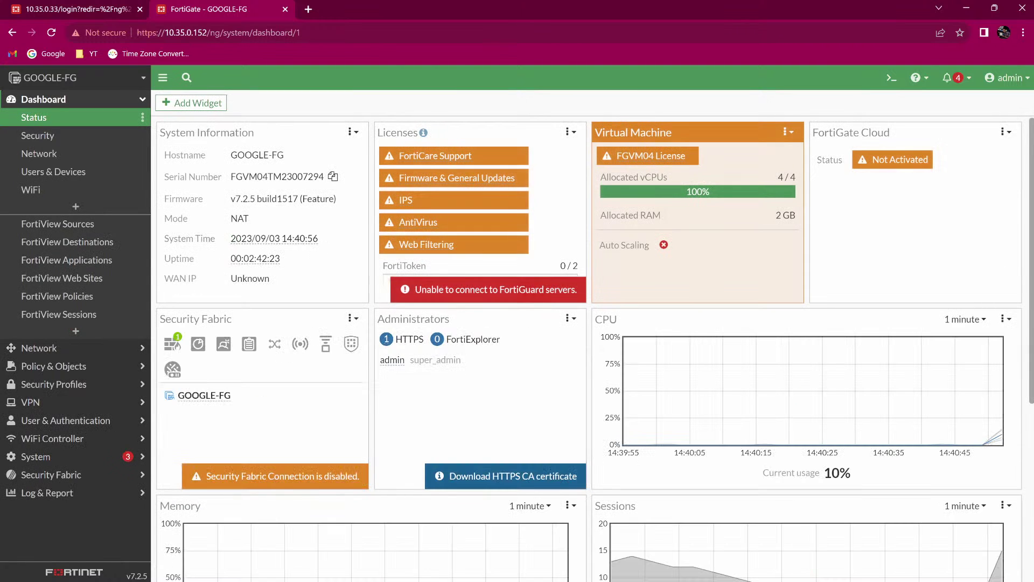
Check Network > Interfaces, then open Policy & Objects > Firewall Policy.
click(40, 349)
click(65, 137)
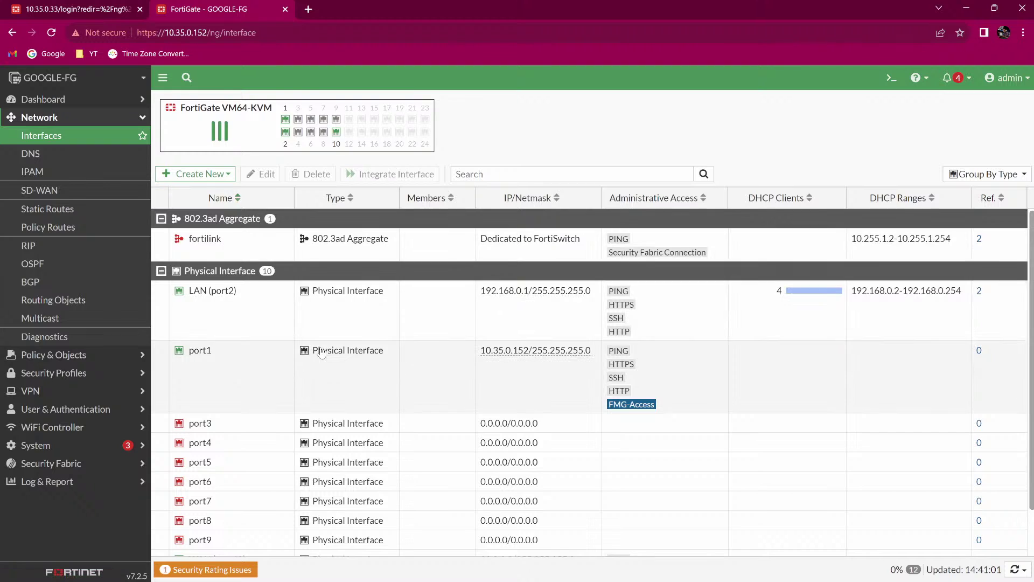
scroll(321, 352, down, 1)
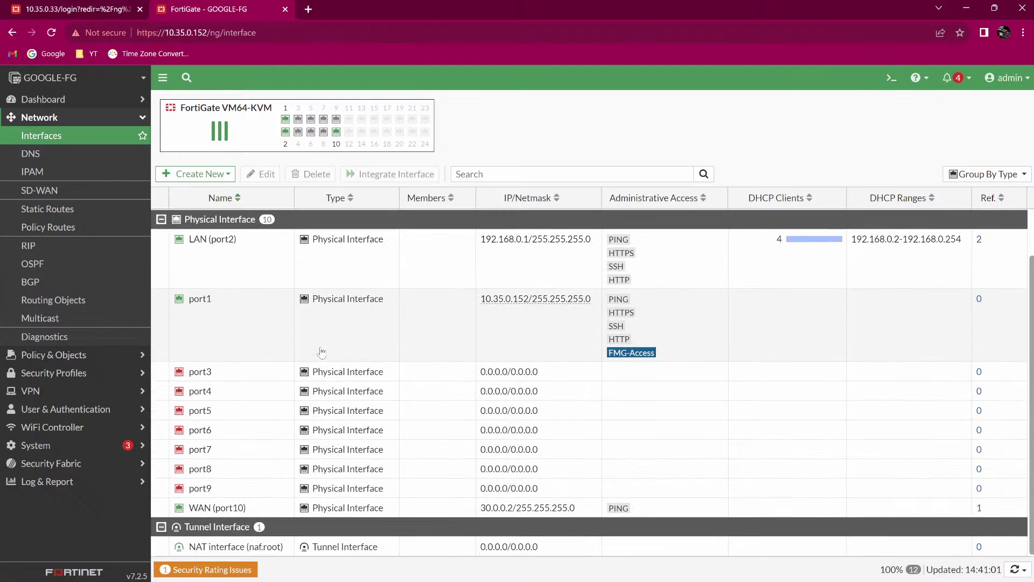
scroll(322, 353, up, 1)
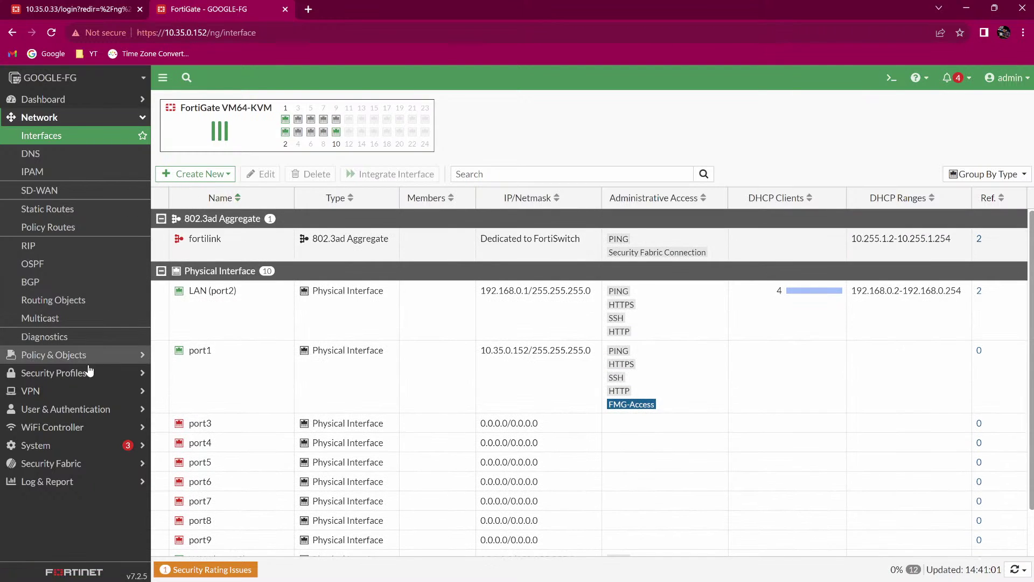
click(87, 356)
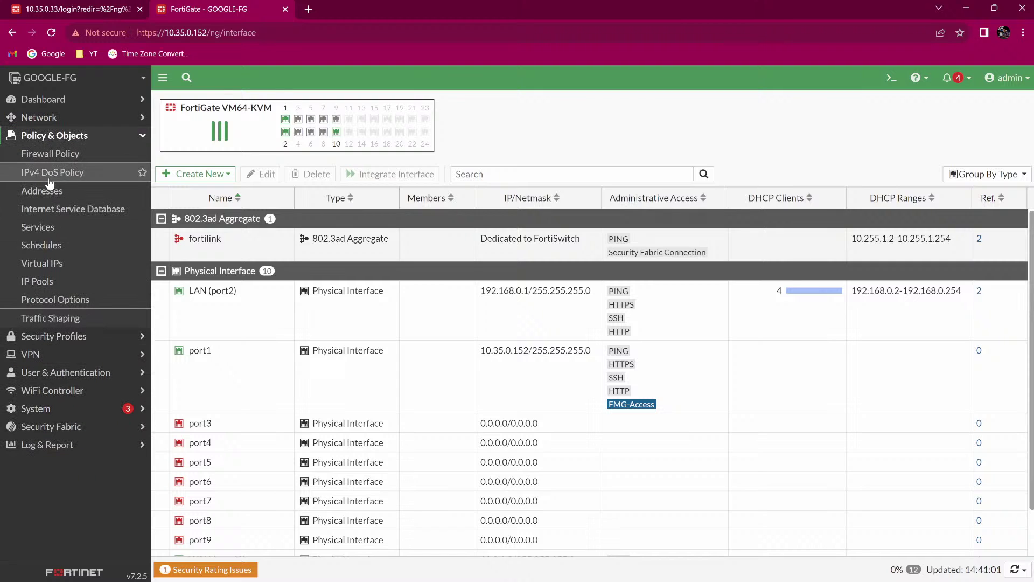
click(49, 154)
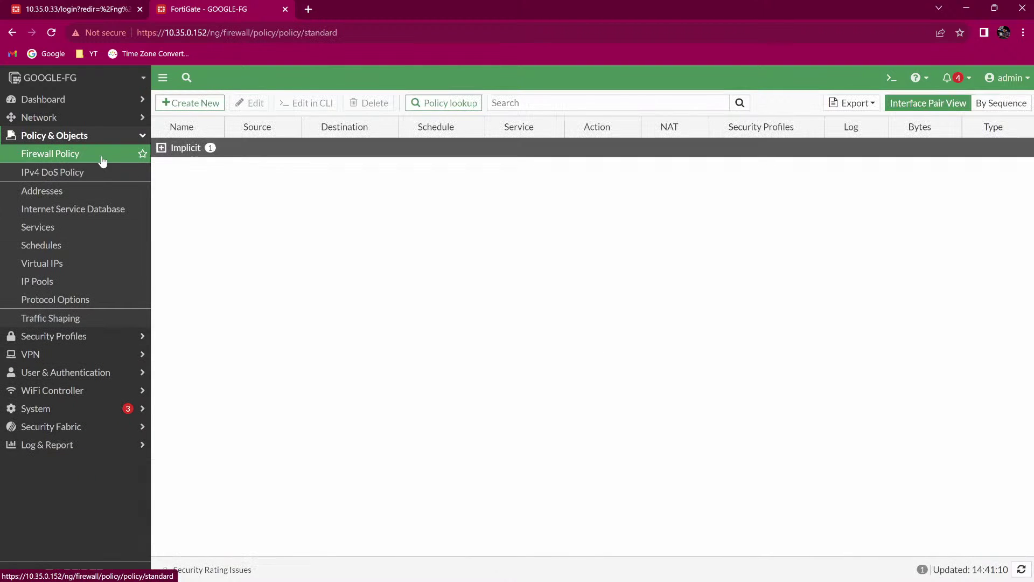
Create a new policy named LAN to WAN from LAN (port2) to WAN (port10).
click(202, 104)
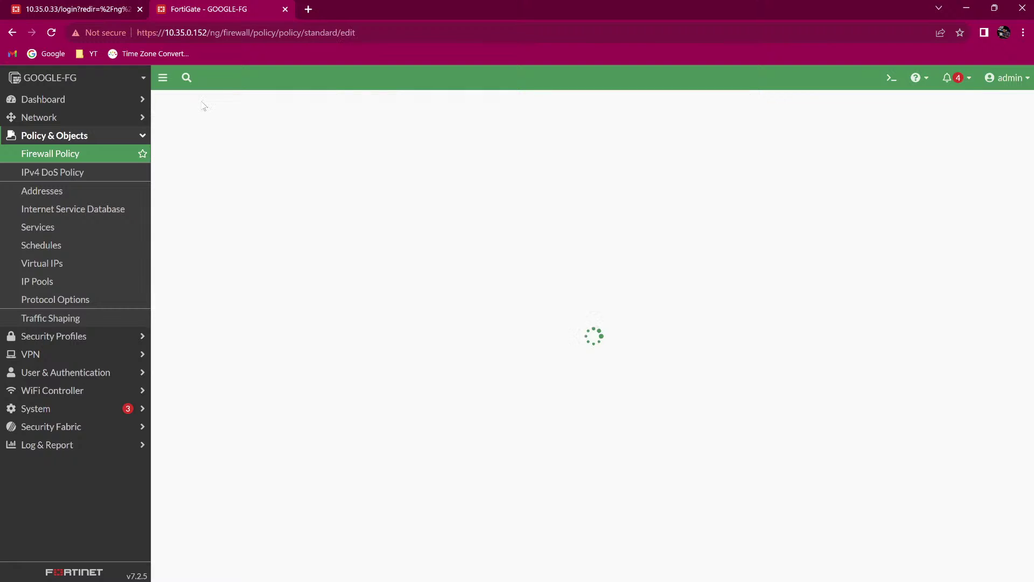
click(265, 140)
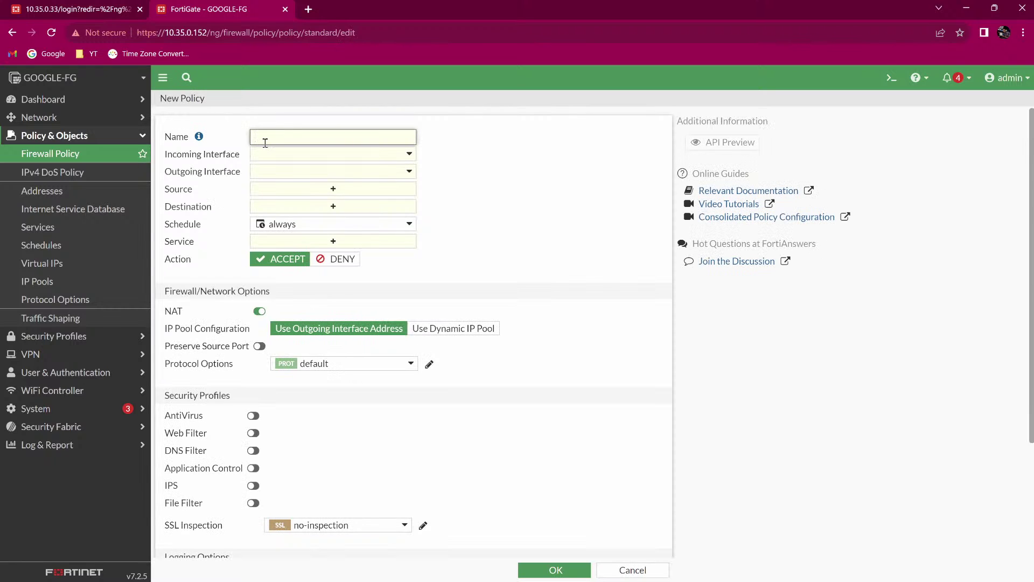
text(LAN to WAN)
click(276, 156)
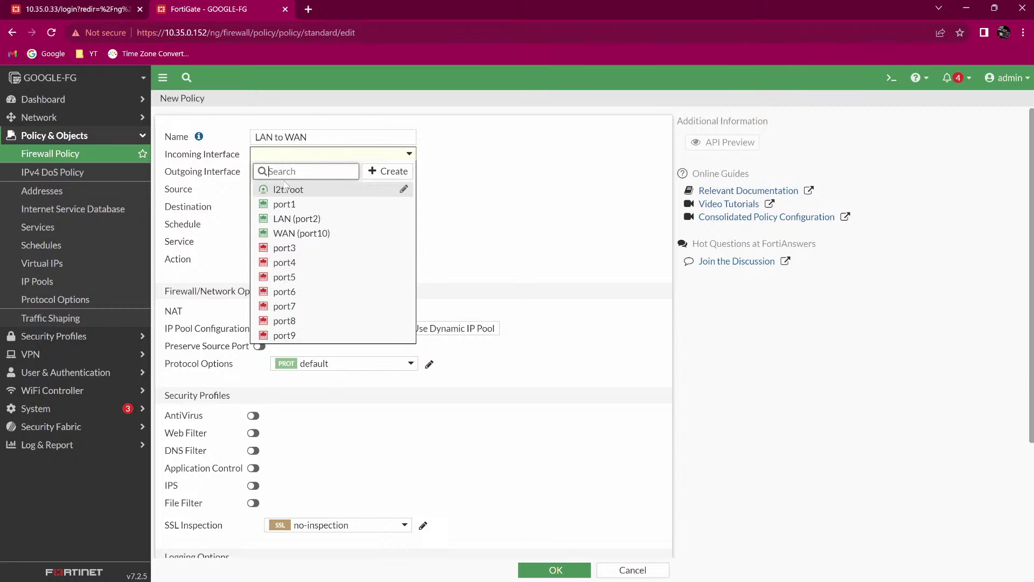
click(310, 218)
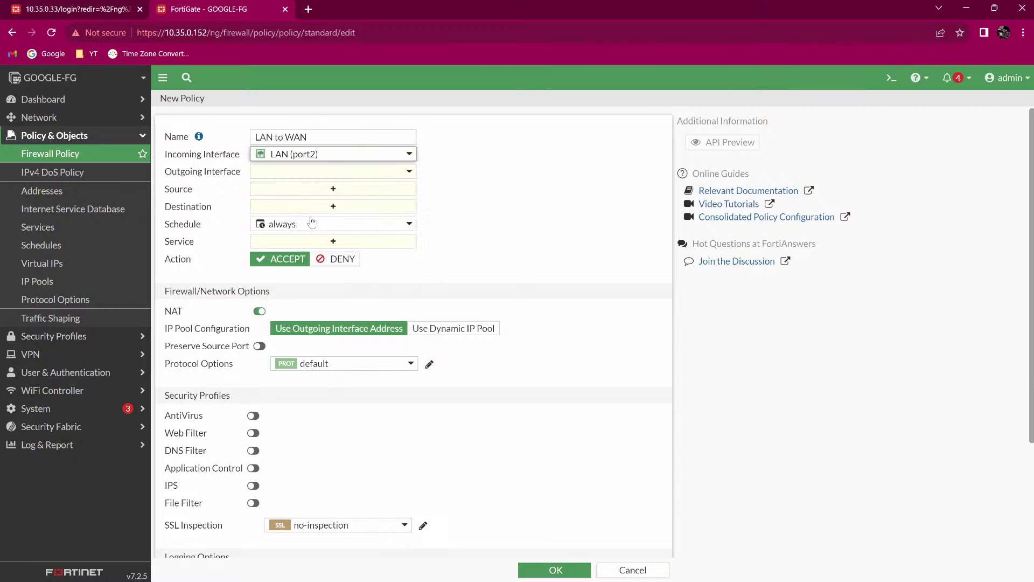
click(296, 178)
click(304, 251)
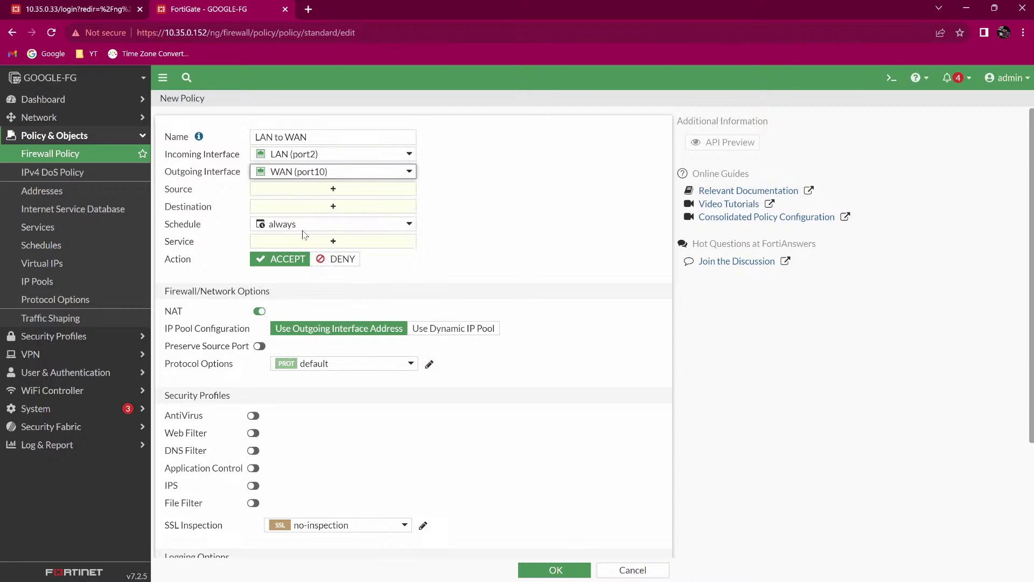
Set source and destination to all and service to ALL, then save the policy.
click(294, 189)
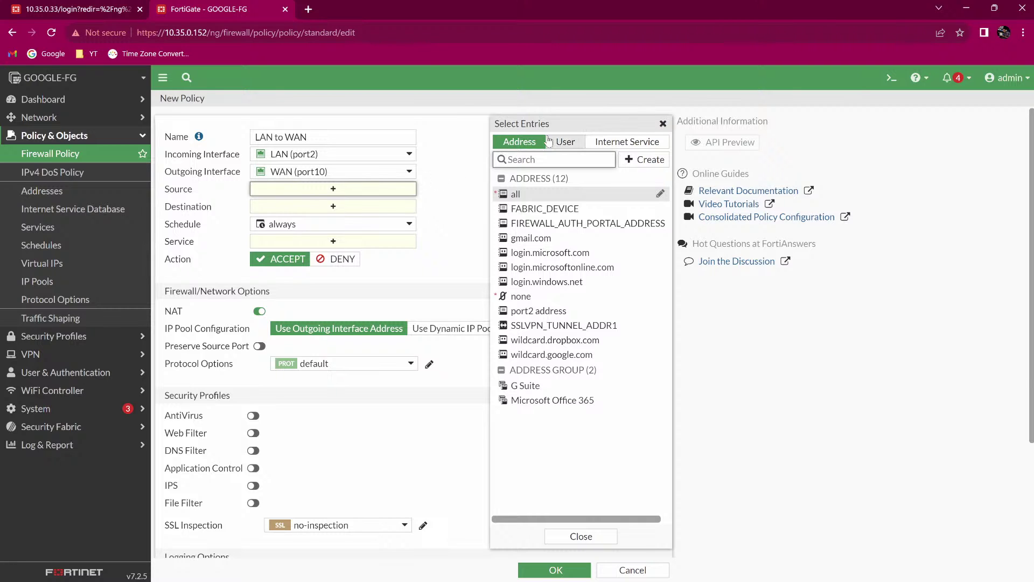
mouse_move(550, 202)
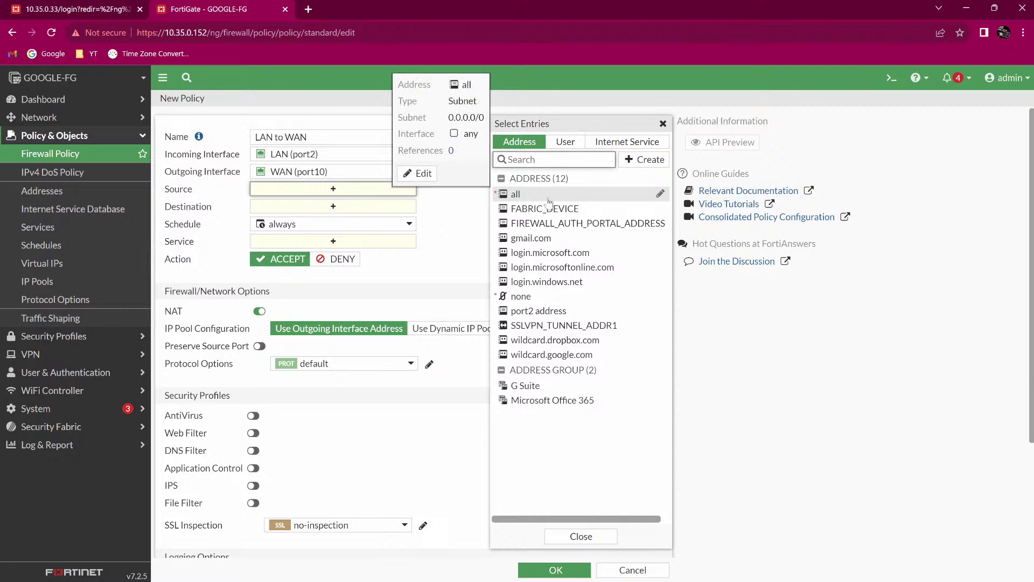
click(549, 202)
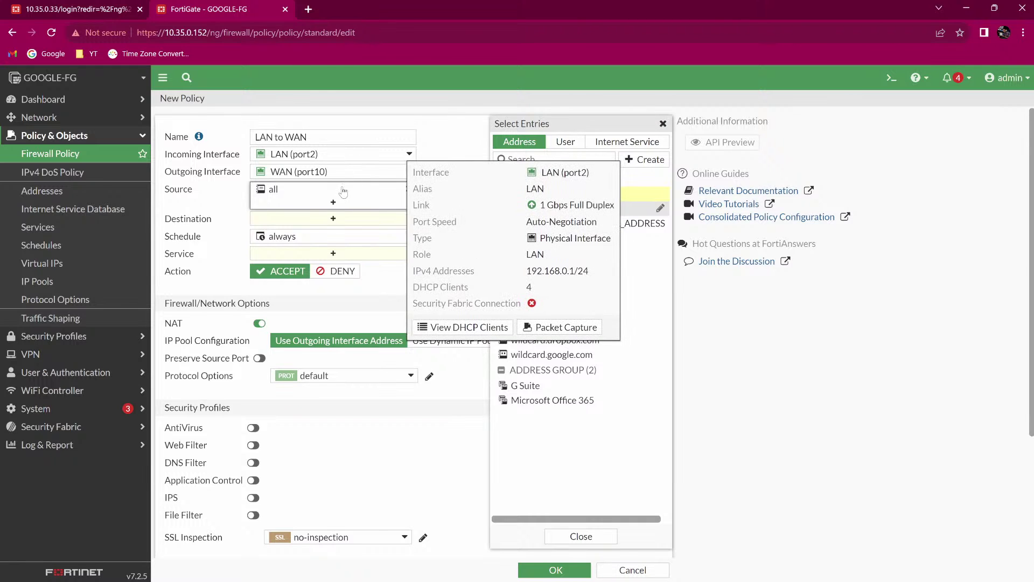
click(344, 220)
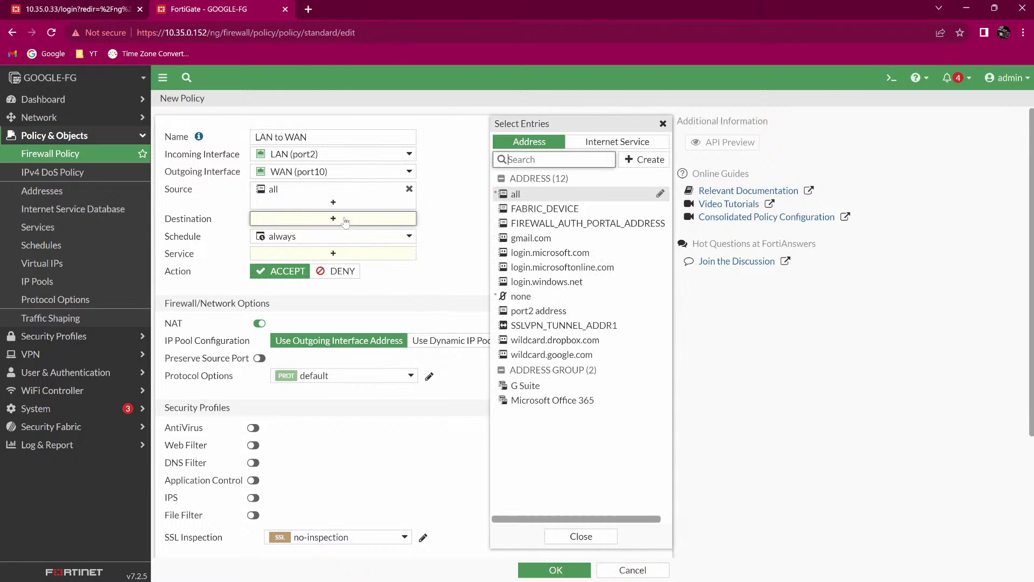
click(514, 196)
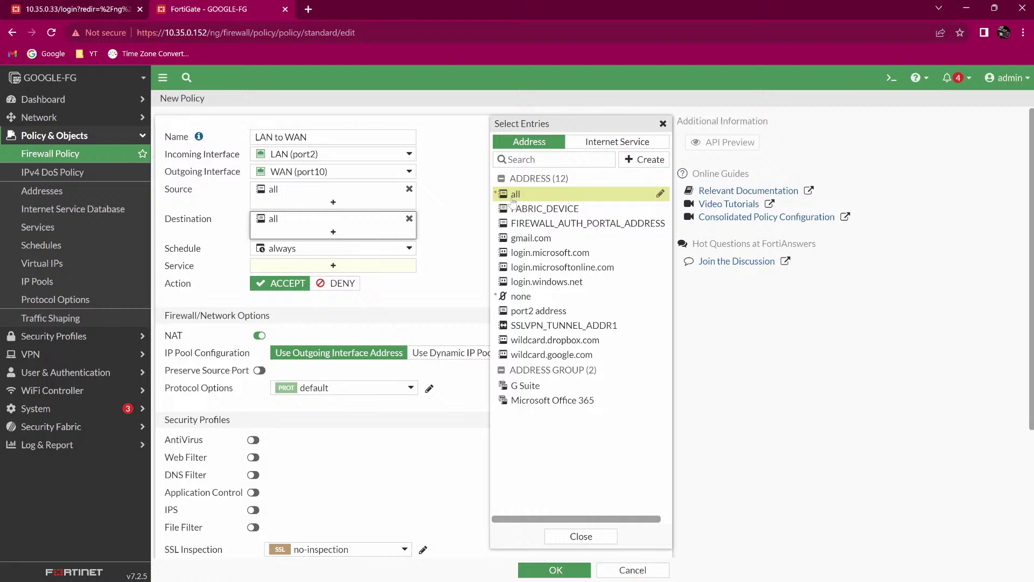
click(367, 267)
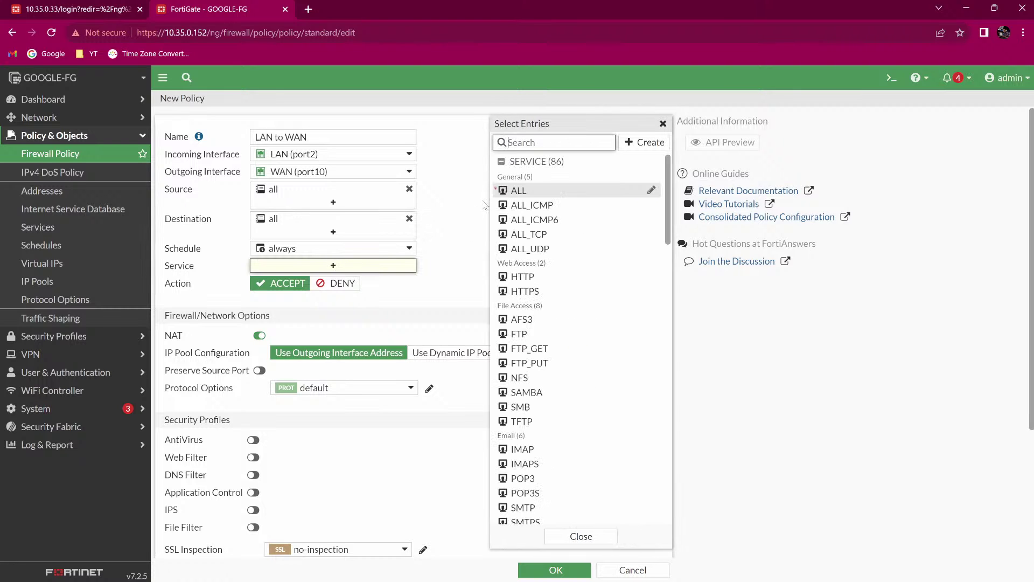
click(516, 193)
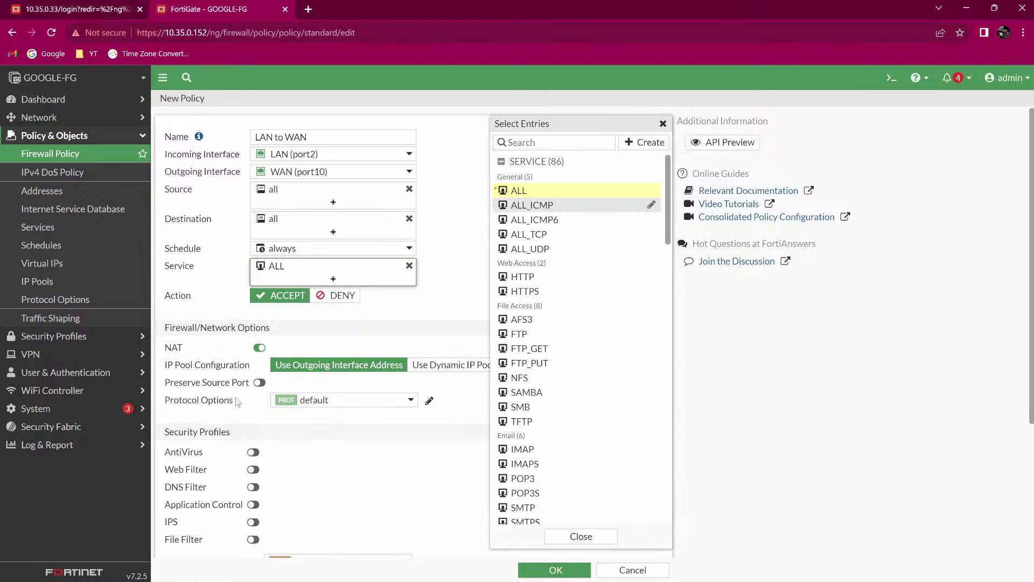
scroll(253, 348, down, 3)
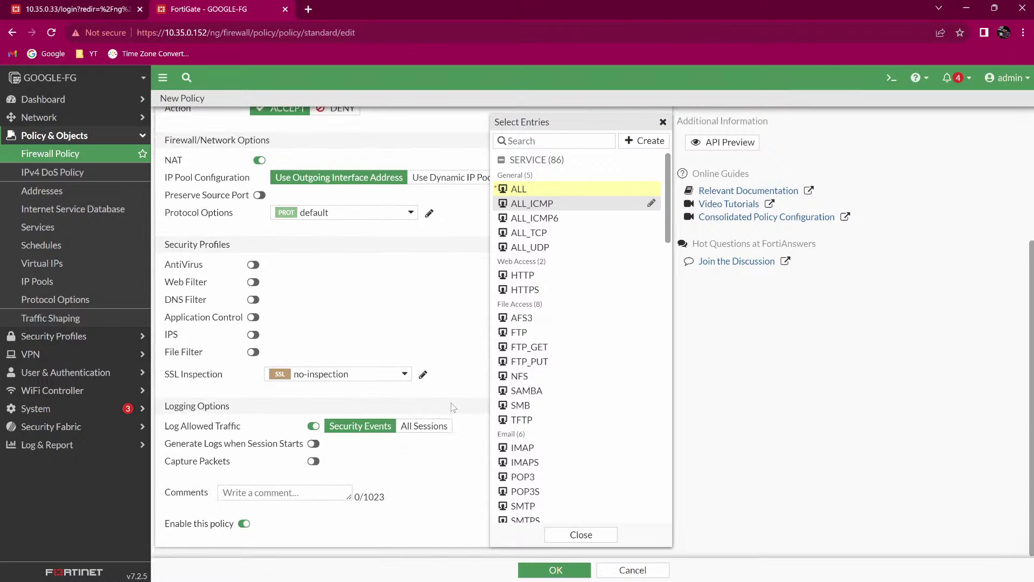
click(556, 570)
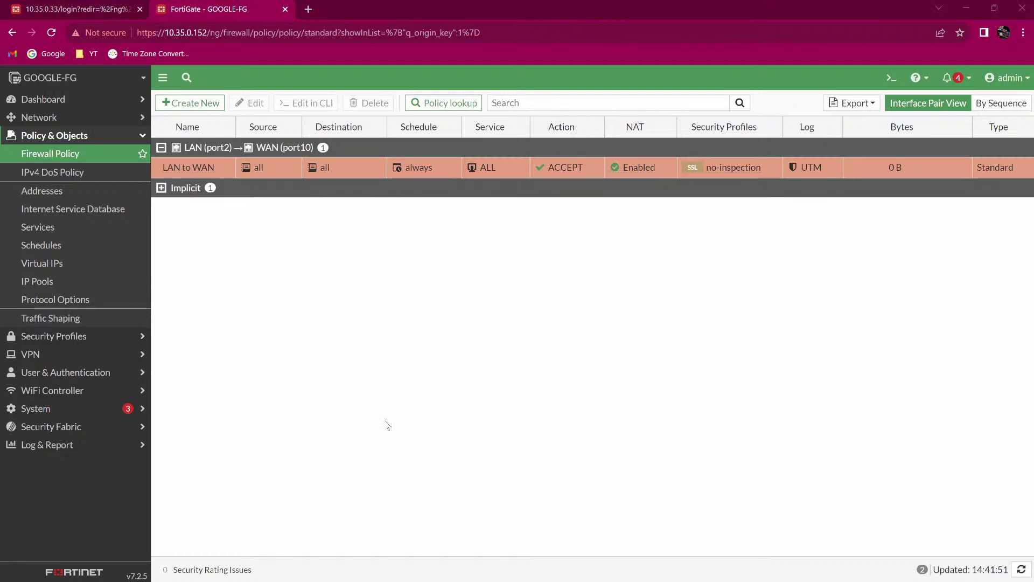
Stop the running ping and ping 20.0.0.2 from the client terminal, getting 4 of 4 replies.
key(alt+Tab)
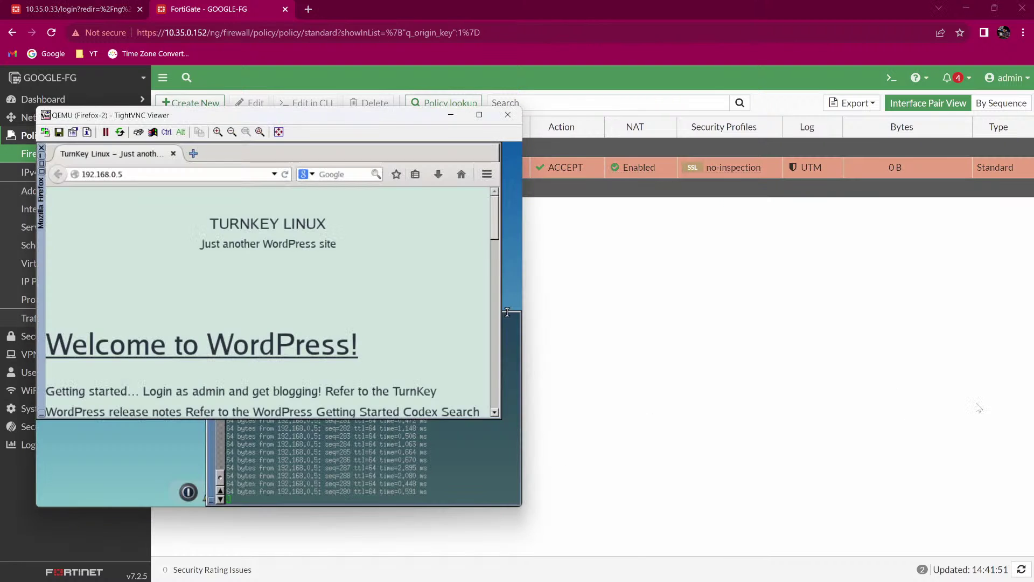
click(279, 479)
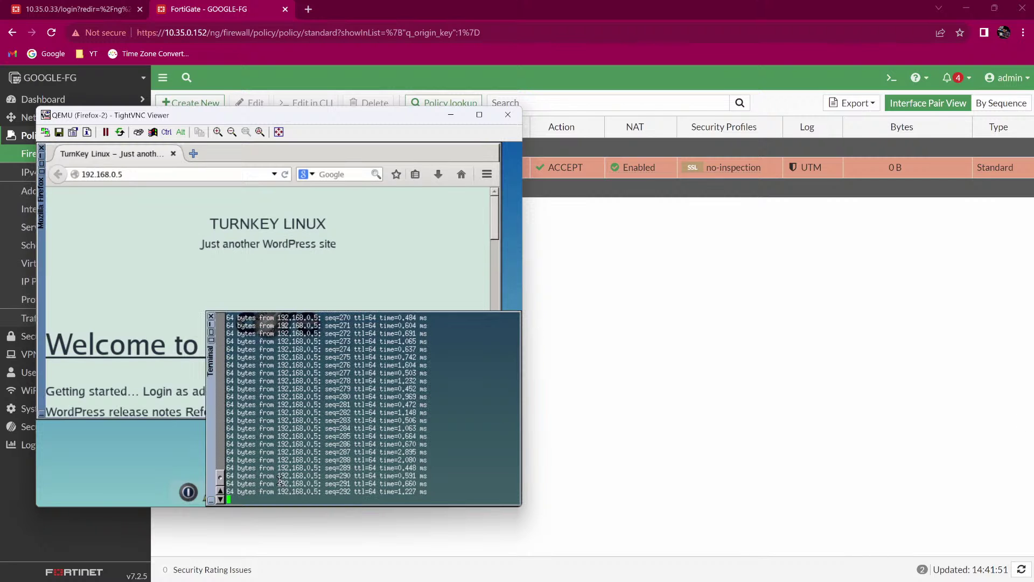
key(ctrl+c)
key(Return)
key(Return)
key(Return)
key(Return)
key(Return)
key(Return)
key(Return)
key(Return)
key(Return)
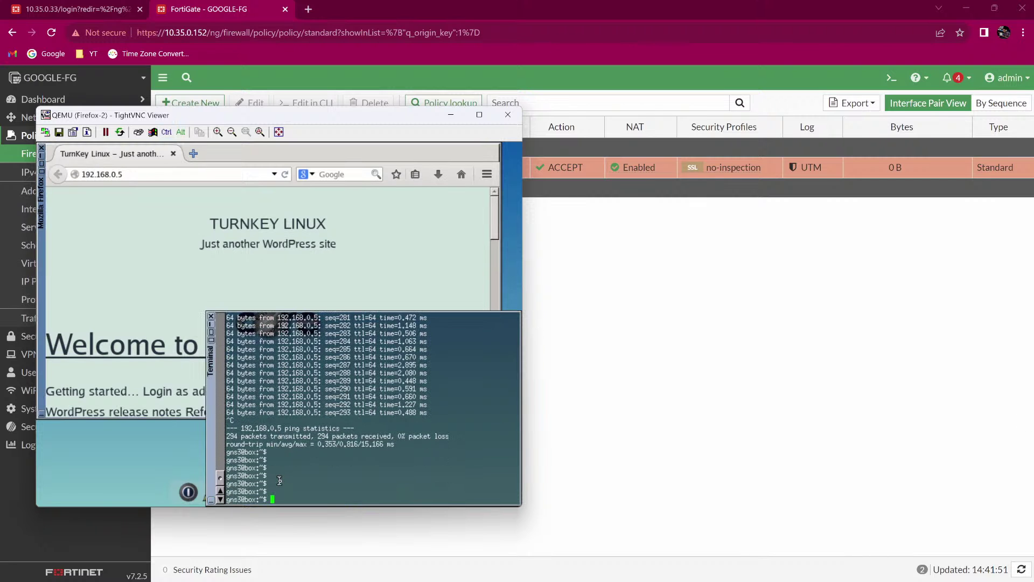
text(20.0.0)
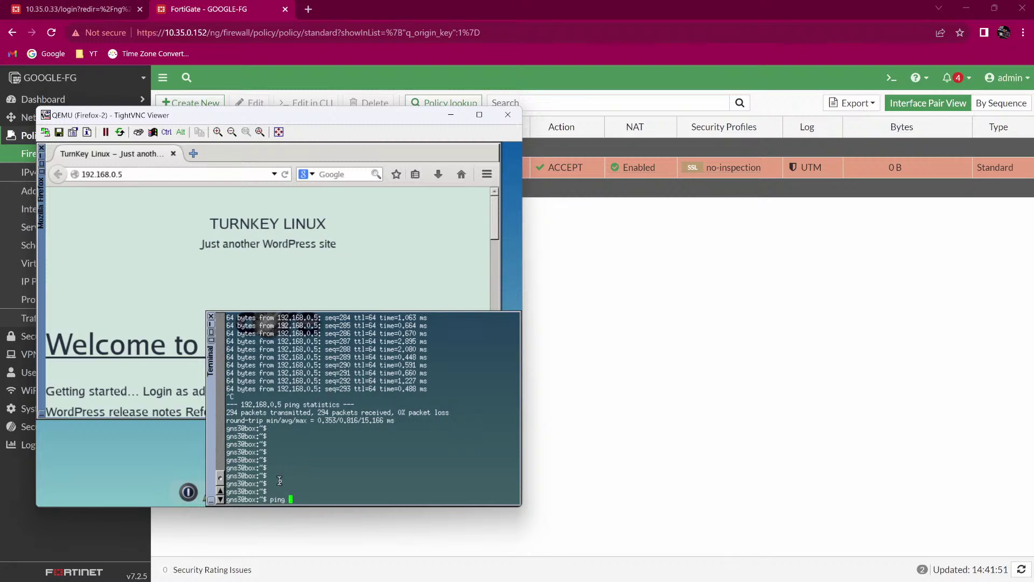
text(.2)
key(Return)
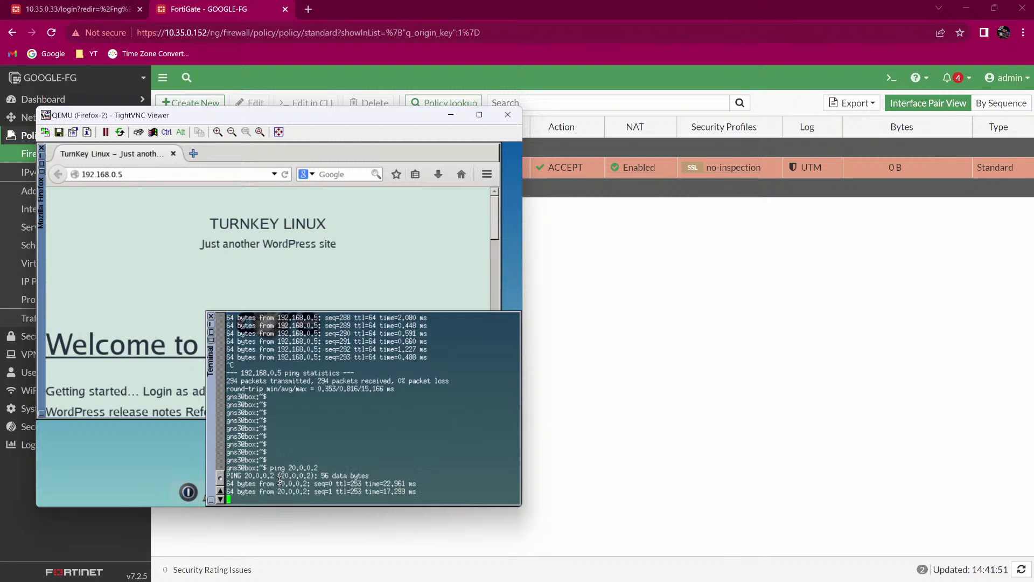
key(ctrl+c)
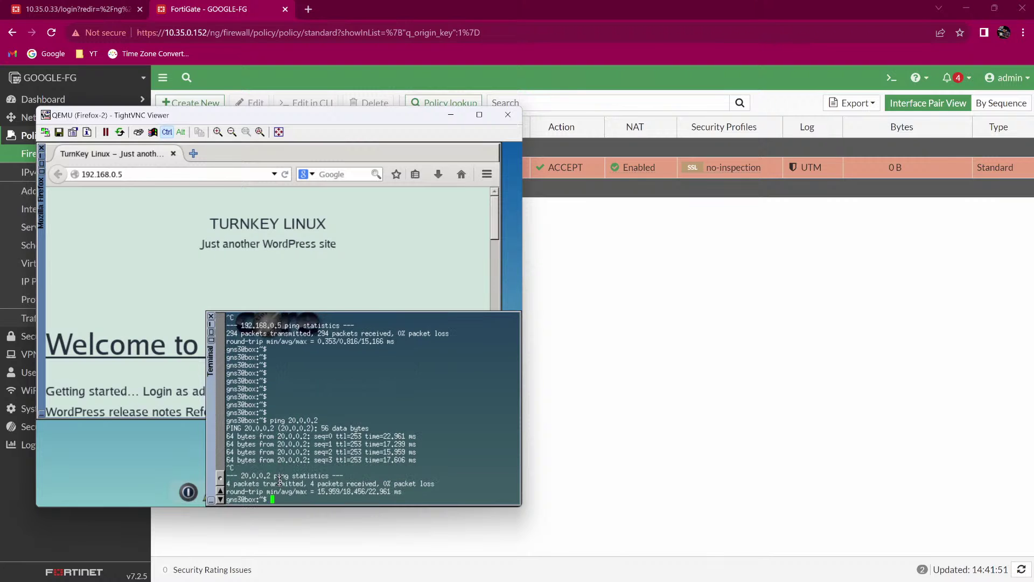
key(Return)
key(Return)
key(Return)
key(Return)
key(Return)
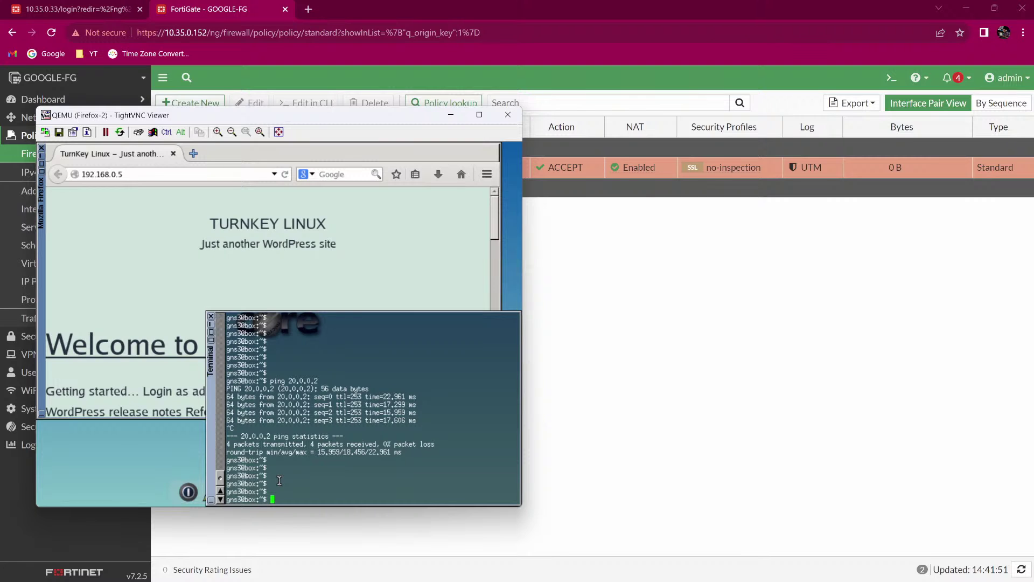
Close the TightVNC remote desktop viewer to return to the GNS3 topology.
key(Return)
key(Return)
key(Return)
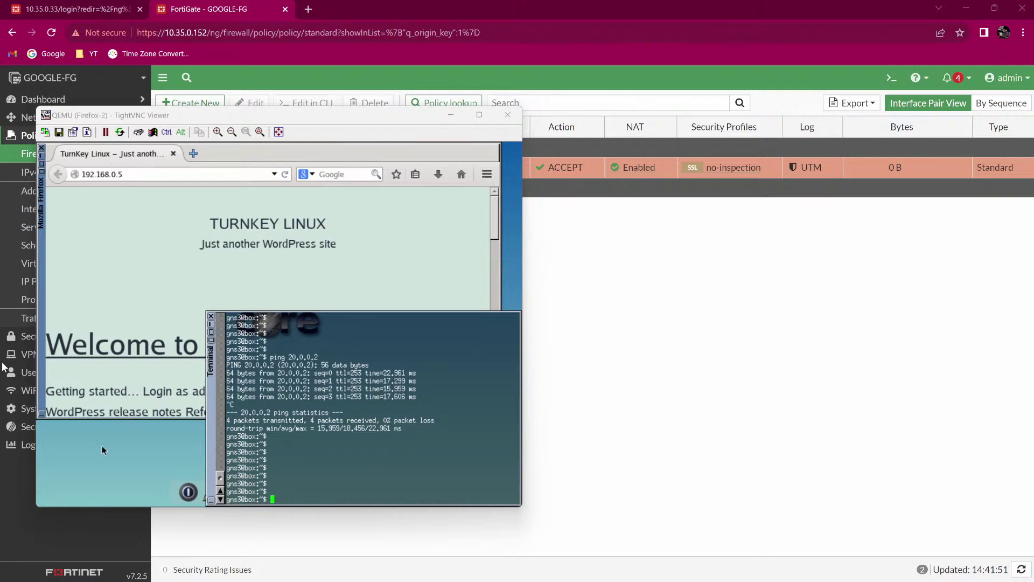
click(225, 292)
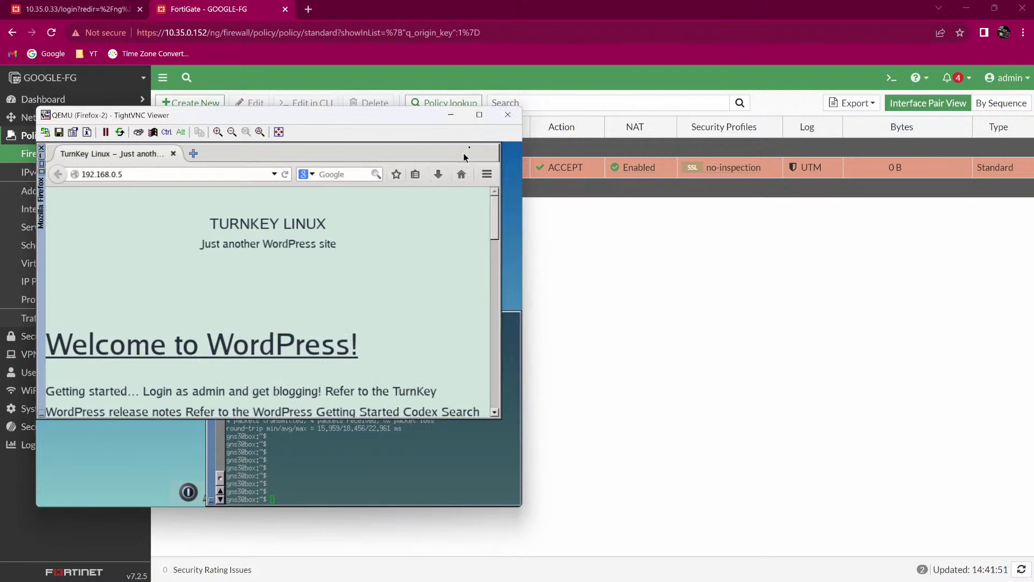
click(507, 115)
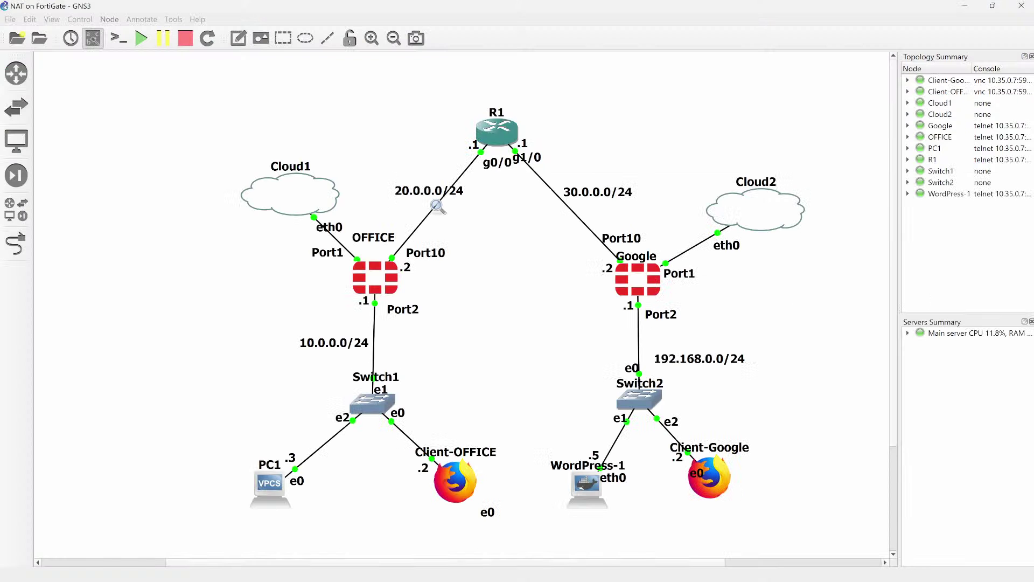
Open Client-OFFICE's terminal and run ping 30.0.0.2.
double_click(459, 484)
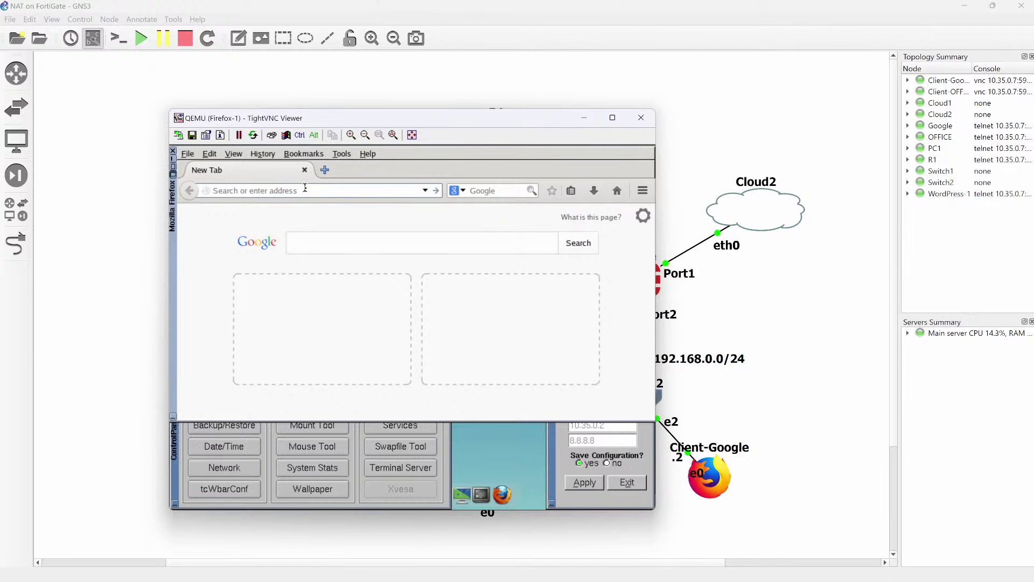
click(486, 489)
text(pi)
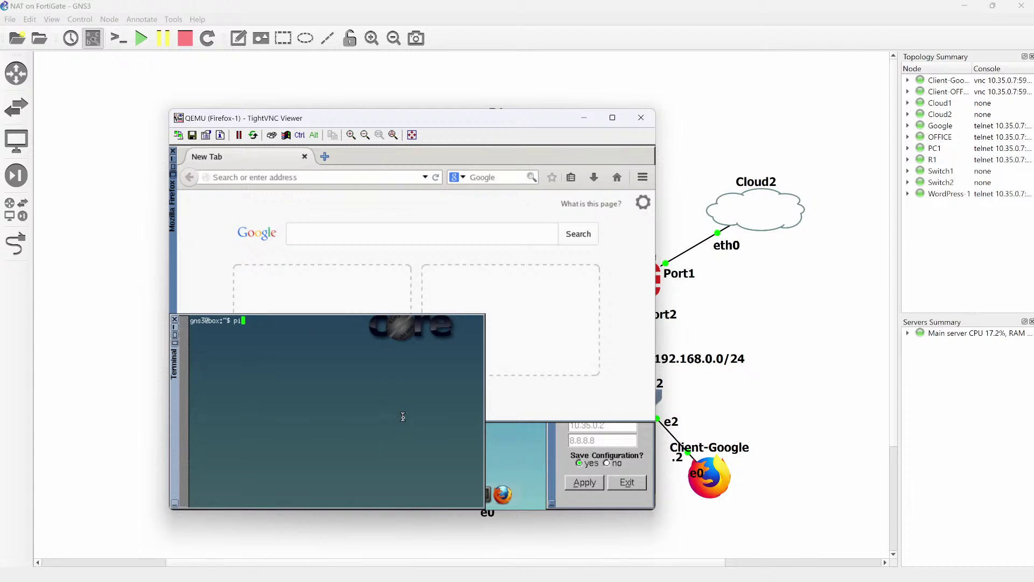
text(ng 30.0.0.2)
key(Return)
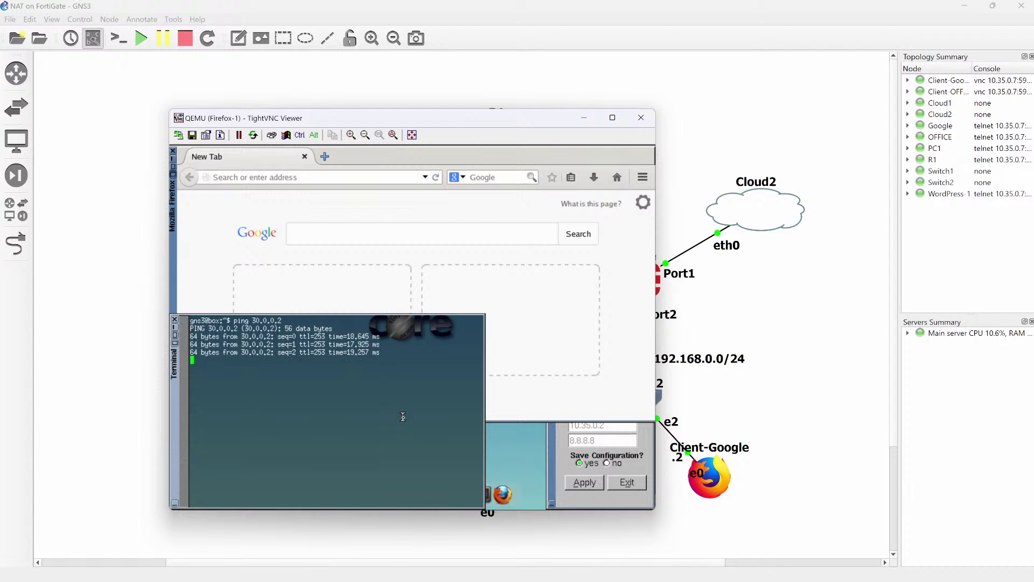
Load 30.0.0.2 in the client's Firefox.
click(307, 175)
text(30.)
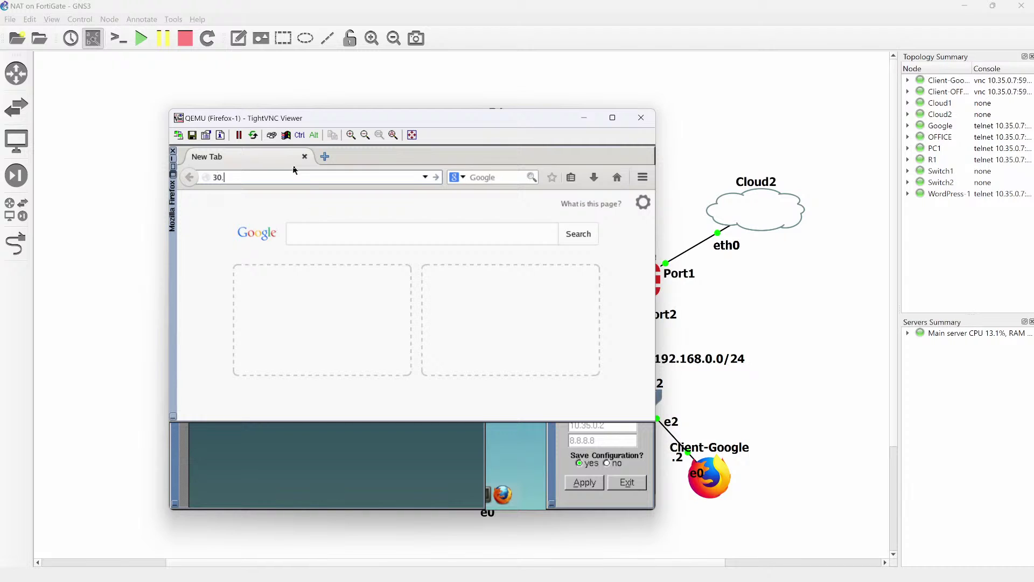
text(0.0.2)
key(Return)
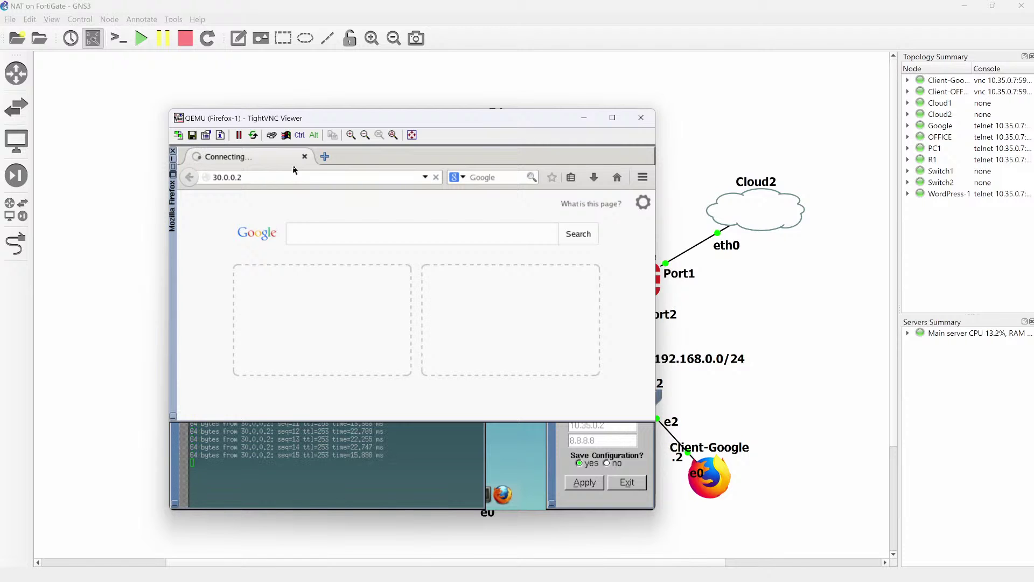
Stop the ping (19 of 19 replies, 0% loss), hide the client, and open WordPress-1's console.
click(330, 439)
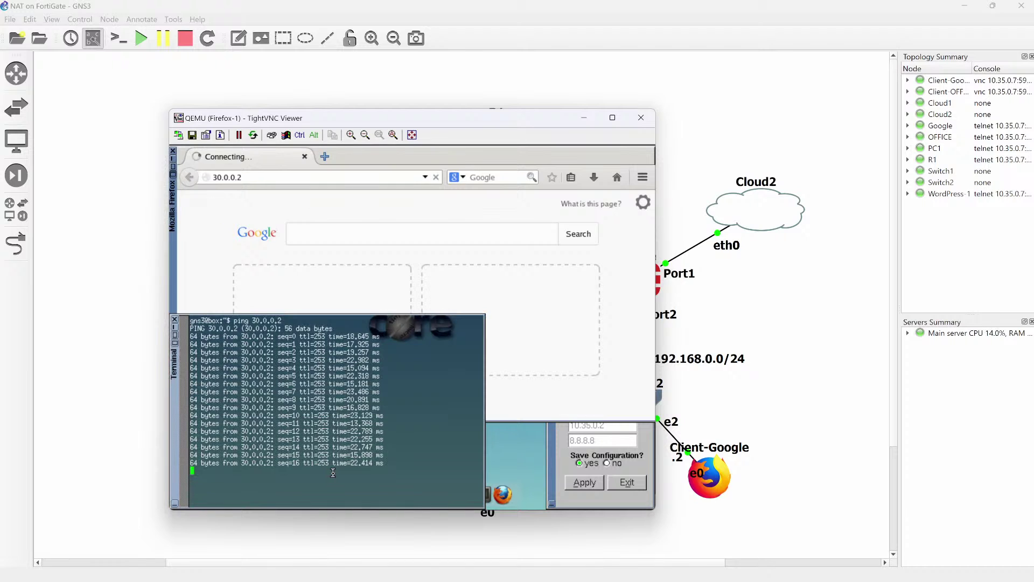
key(ctrl+c)
key(Return)
key(Return)
key(Return)
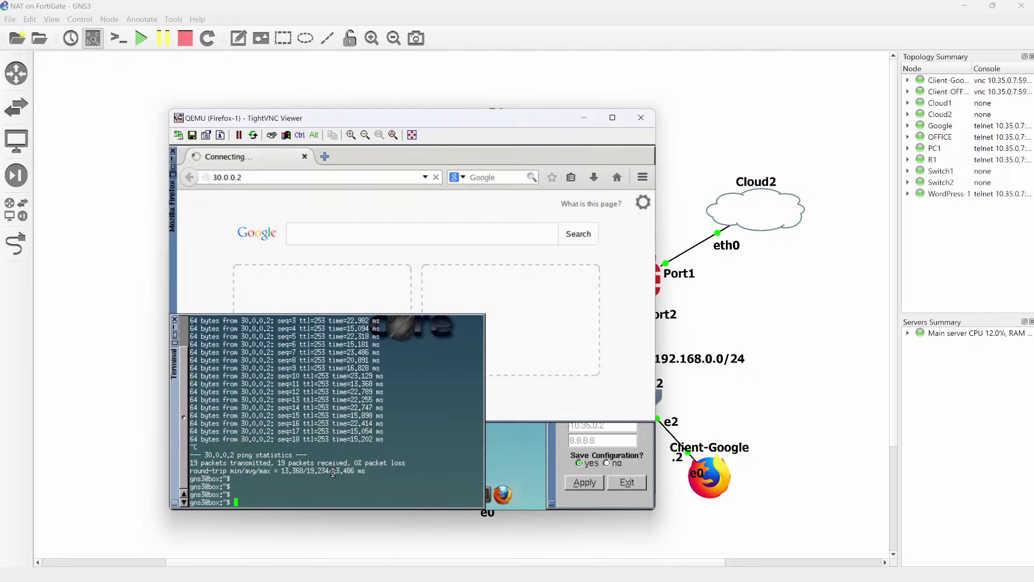
click(668, 417)
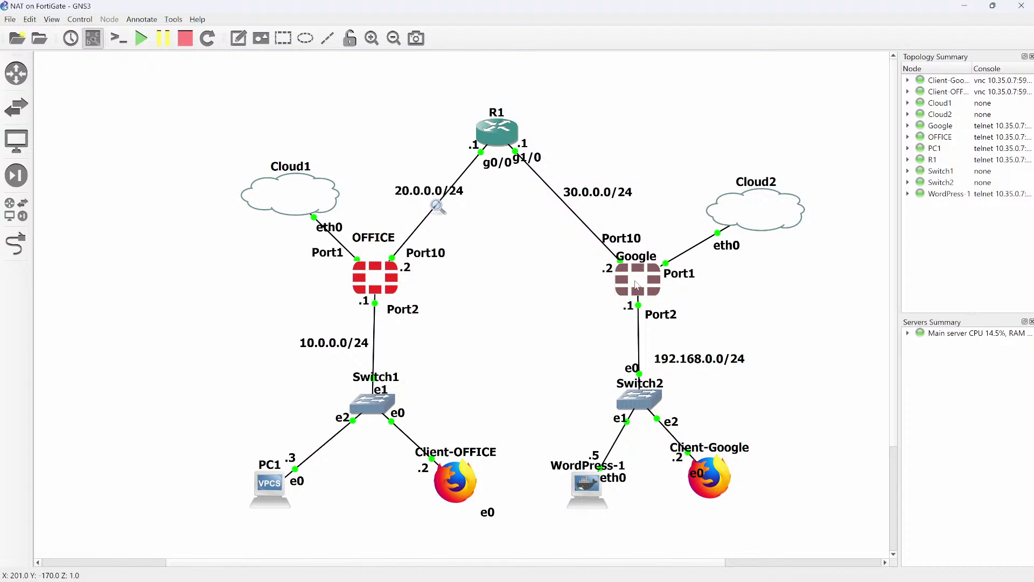
double_click(595, 507)
Start a new virtual IP on GOOGLE-FG named WEB_TRAFFIC.
key(alt+Tab)
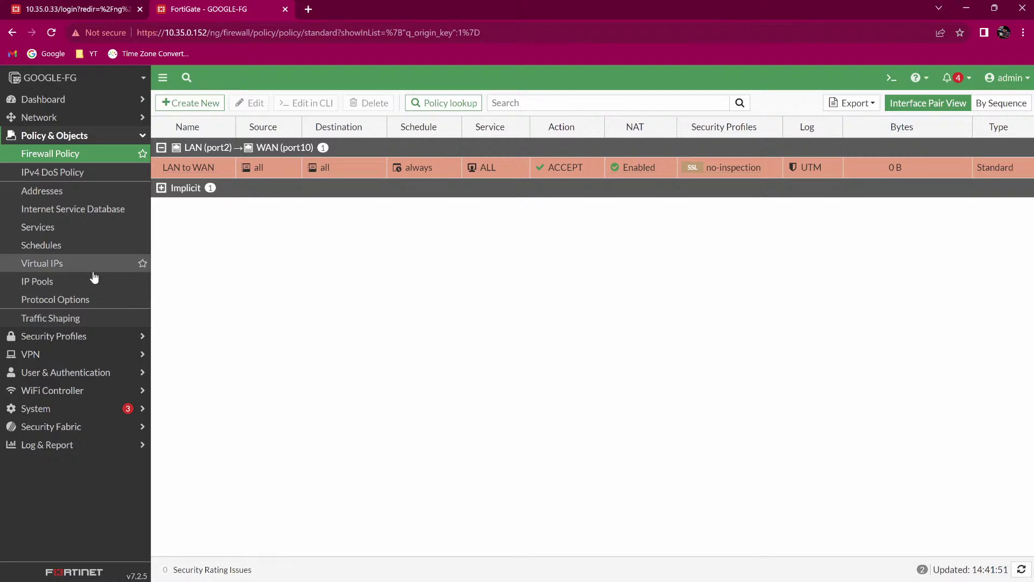
click(46, 266)
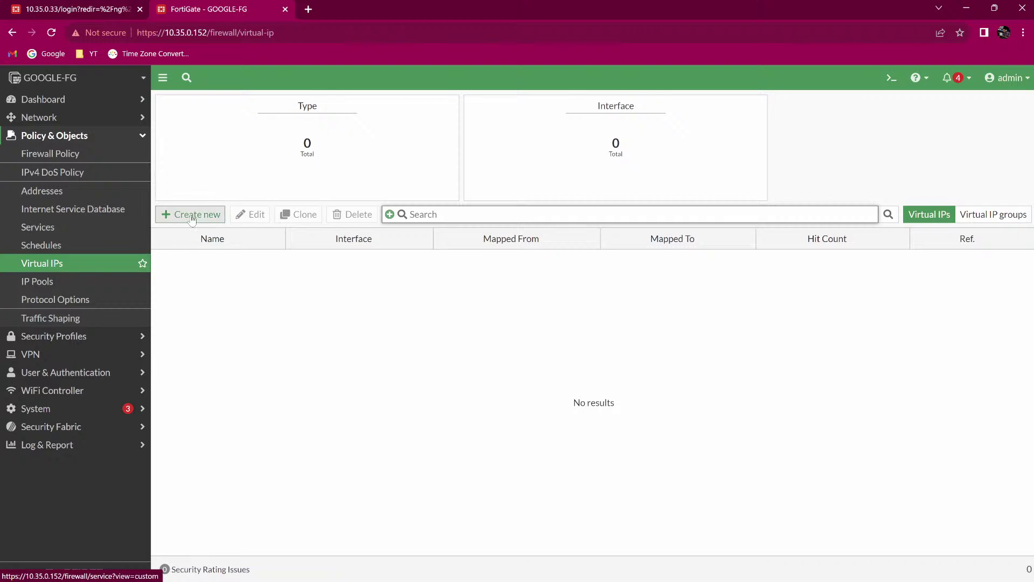
click(194, 215)
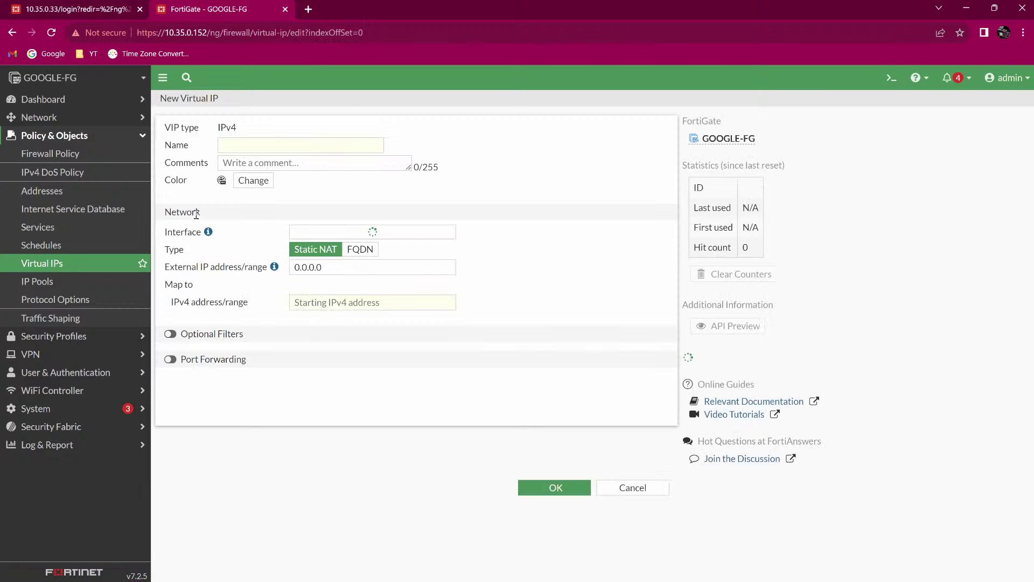
click(233, 144)
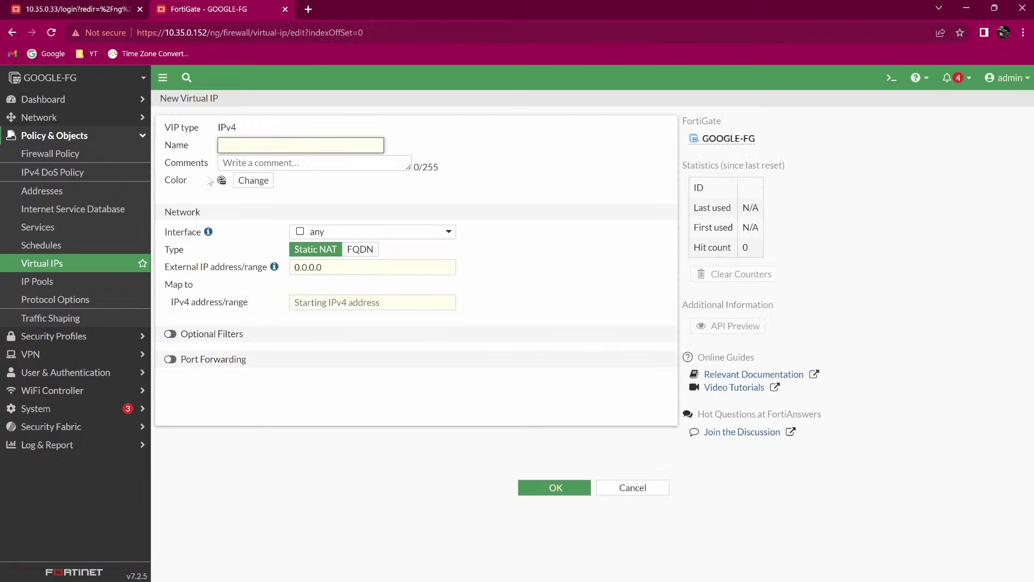
text(WEB_TRAFFIC)
Bind WEB_TRAFFIC to WAN (port10) with external IP 30.0.0.2, then mark Port10 on the topology.
click(305, 233)
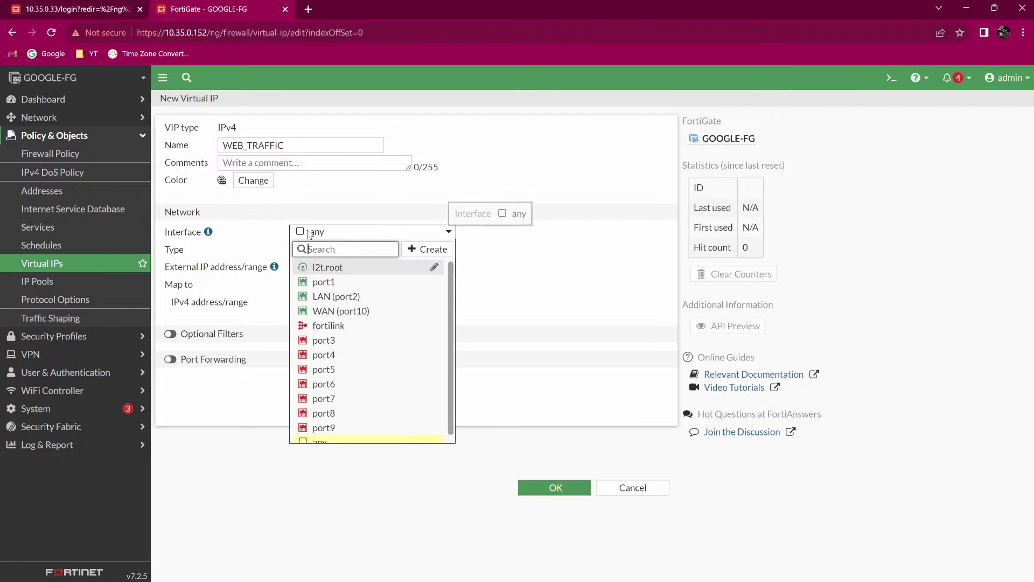
click(330, 313)
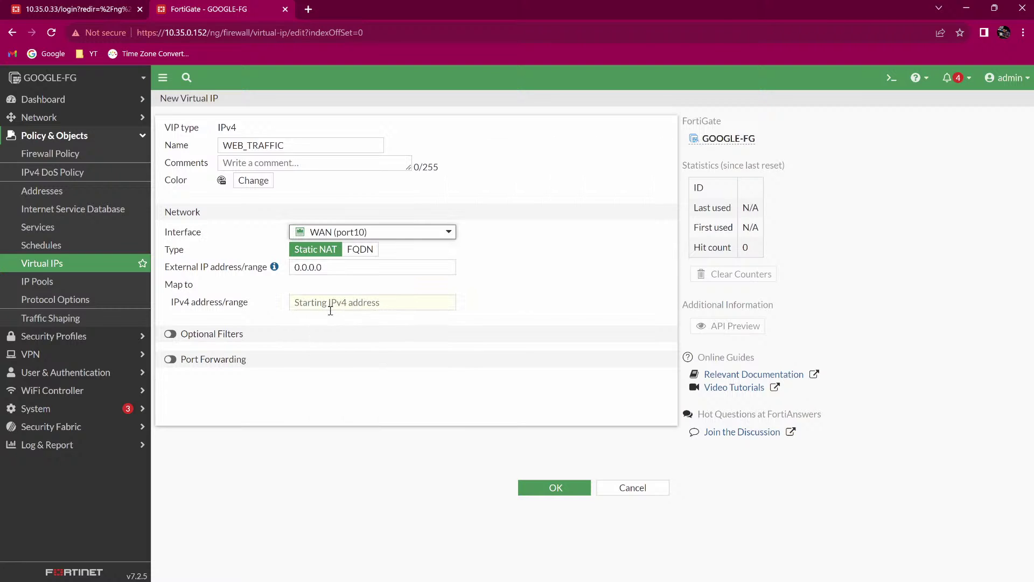
click(336, 267)
double_click(335, 267)
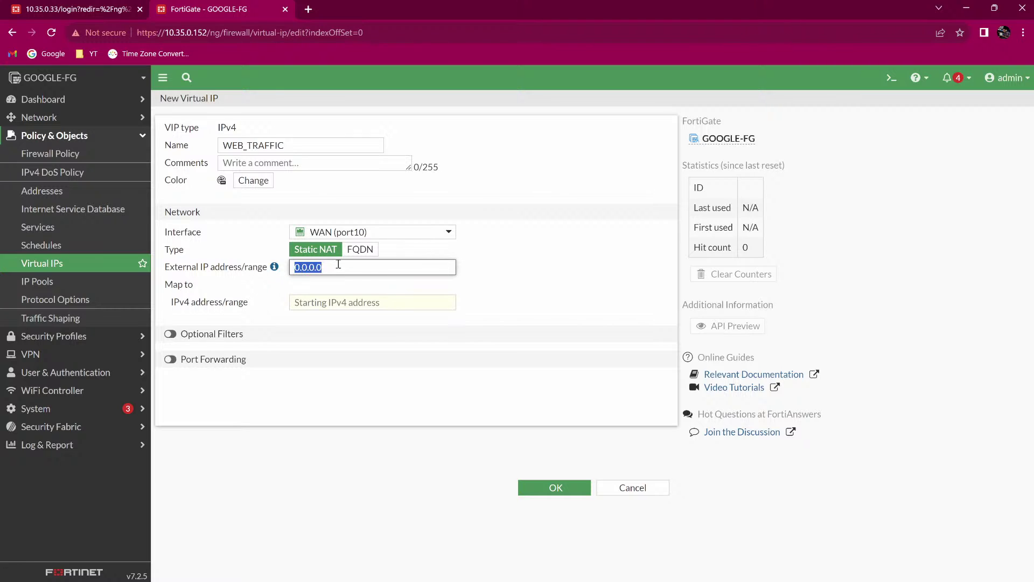
text(30.0.0.2)
key(alt+Tab)
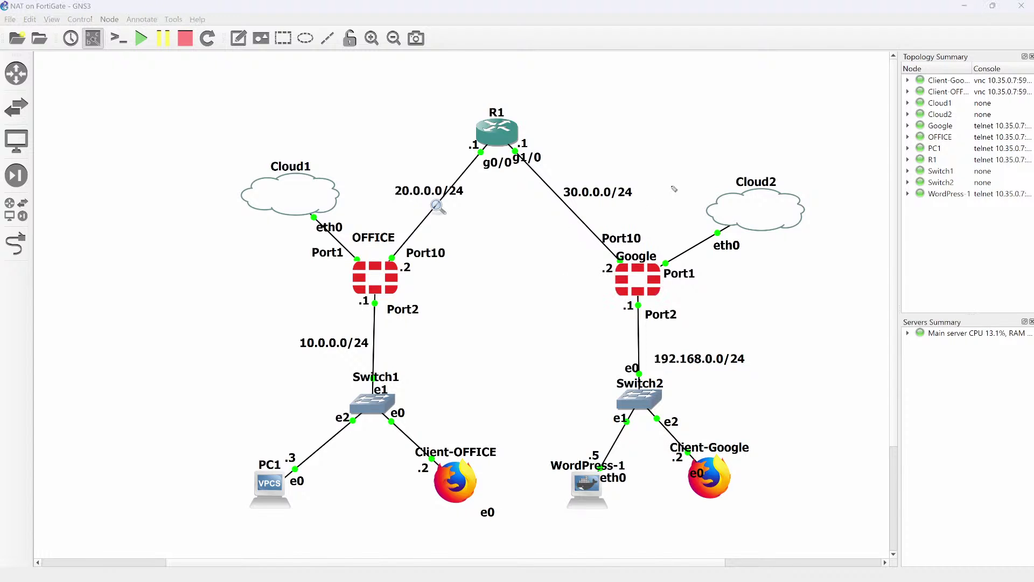
mouse_move(671, 187)
mouse_down()
mouse_move(645, 215)
mouse_move(653, 223)
mouse_up()
Mark Google's Port10, the 30.0.0.0/24 link and WordPress-1's .5 address, then clear the drawings.
drag(526, 235, 609, 257)
mouse_move(588, 201)
mouse_down()
mouse_move(576, 205)
mouse_move(601, 208)
mouse_up()
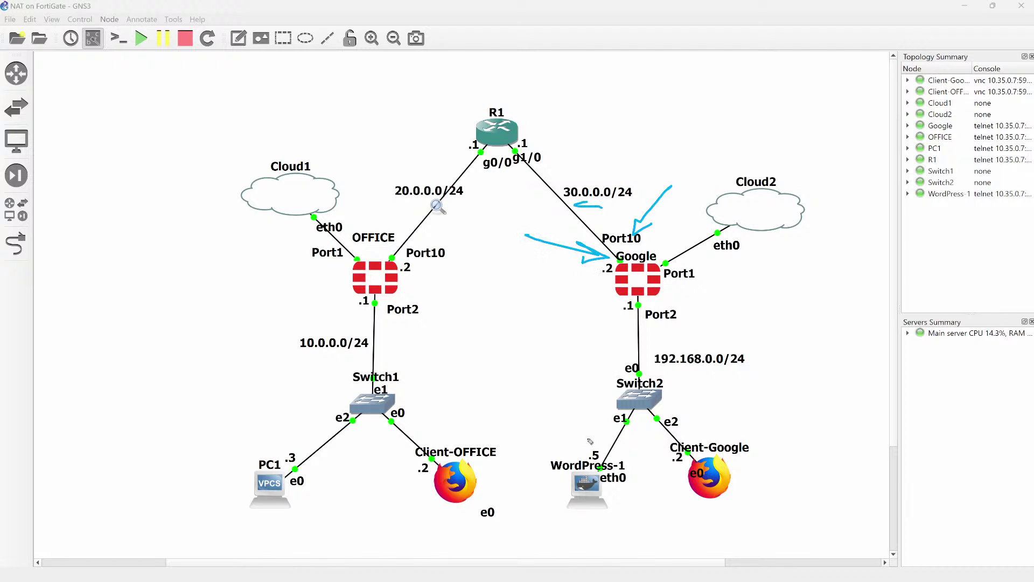
mouse_move(601, 420)
mouse_down()
mouse_move(612, 465)
mouse_move(581, 447)
mouse_move(614, 436)
mouse_move(603, 425)
mouse_up()
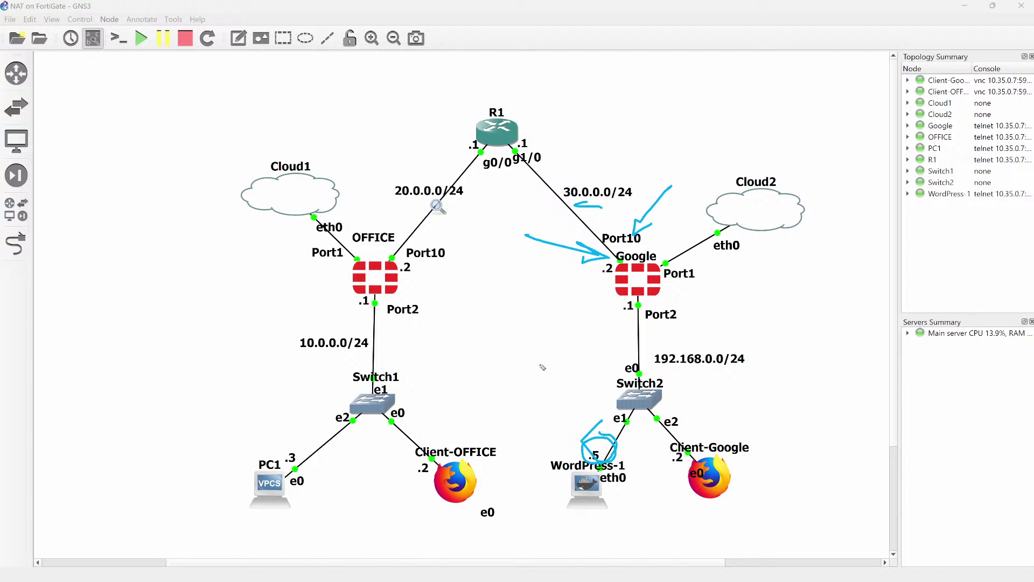
key(Delete)
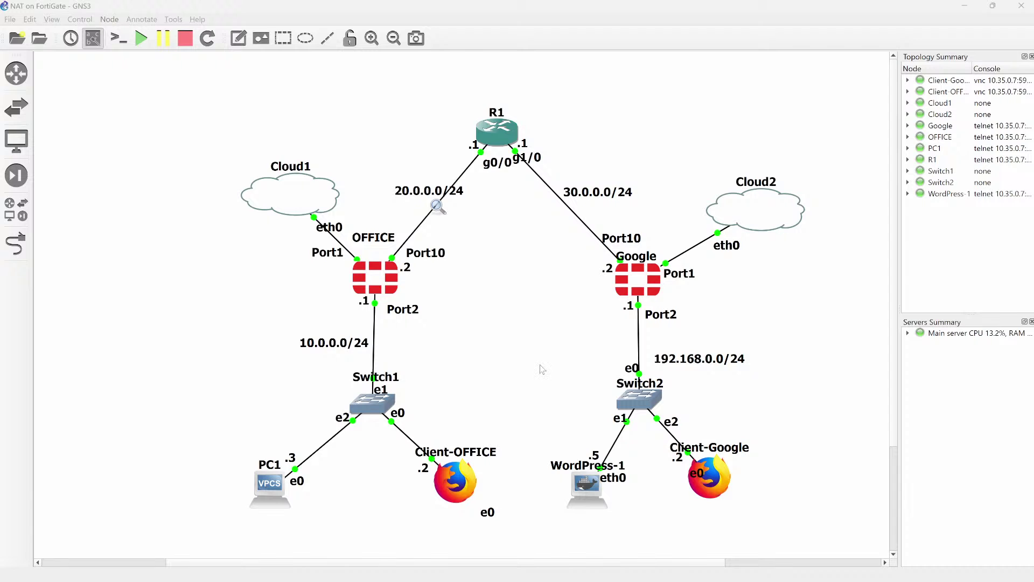
key(alt+Tab)
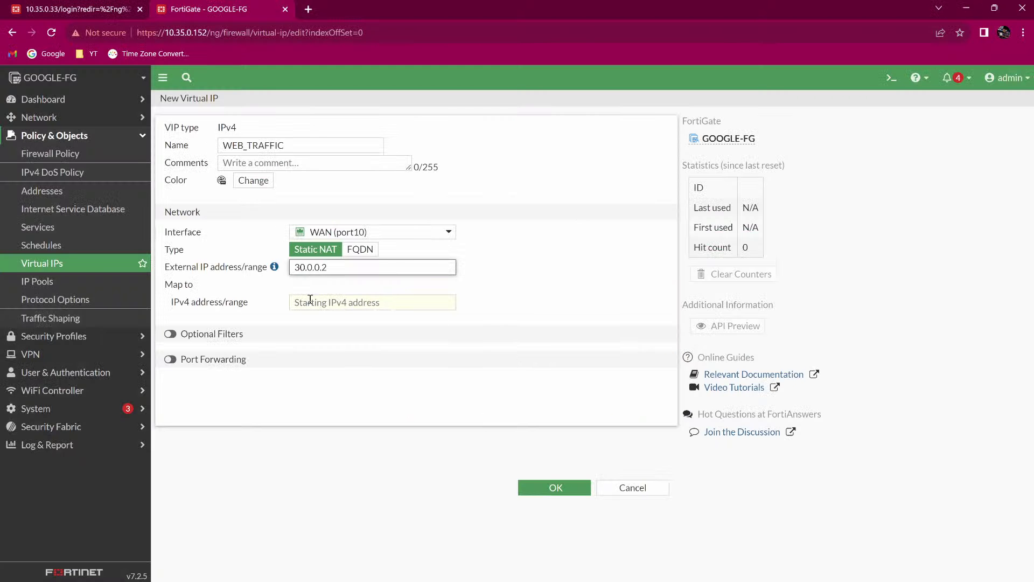
Map WEB_TRAFFIC to internal address 192.168.0.5, save it, and open the Firewall Policy list.
click(303, 304)
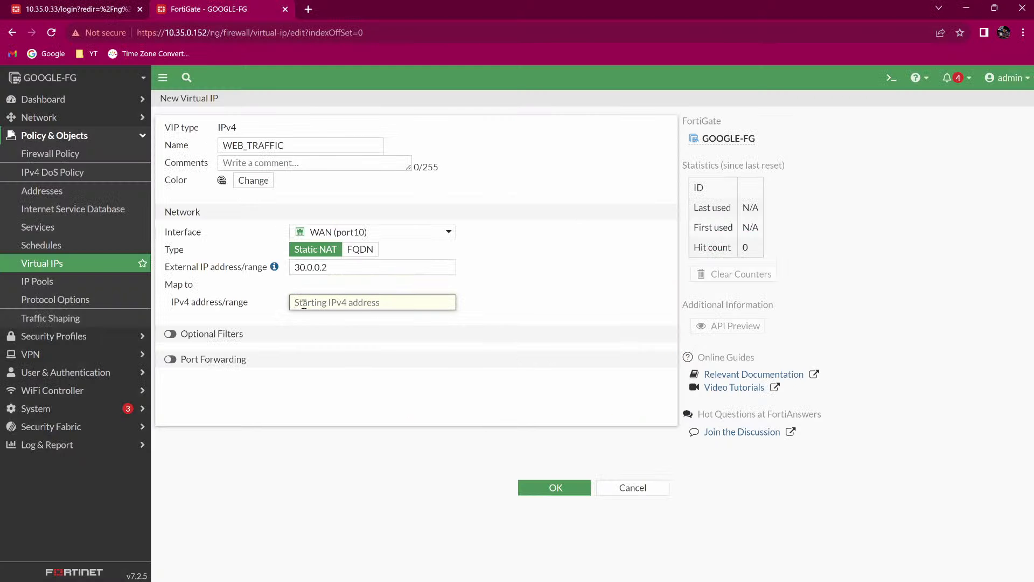
text(192.1689)
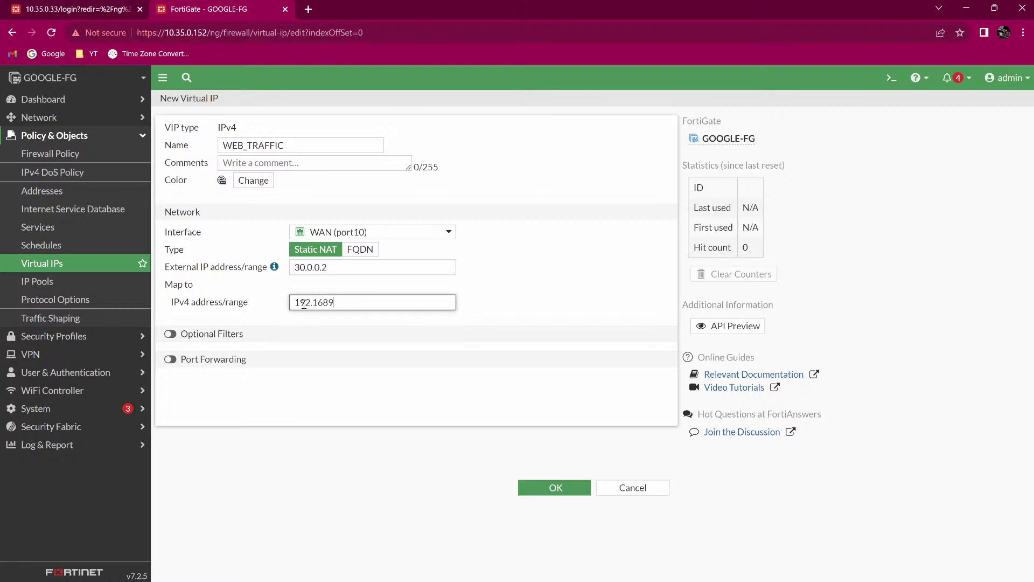
key(BackSpace)
text(.0.5)
click(542, 488)
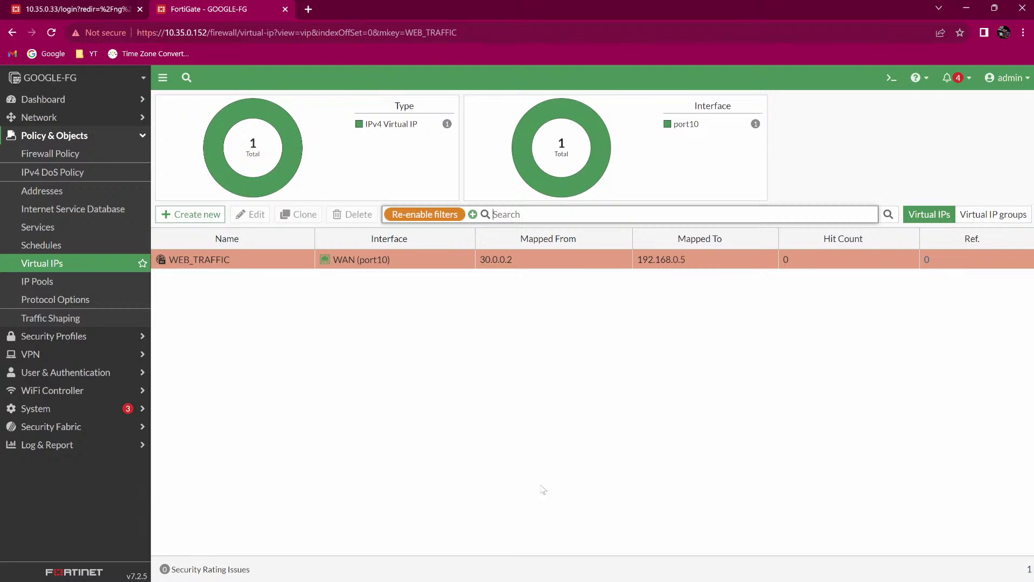
click(39, 156)
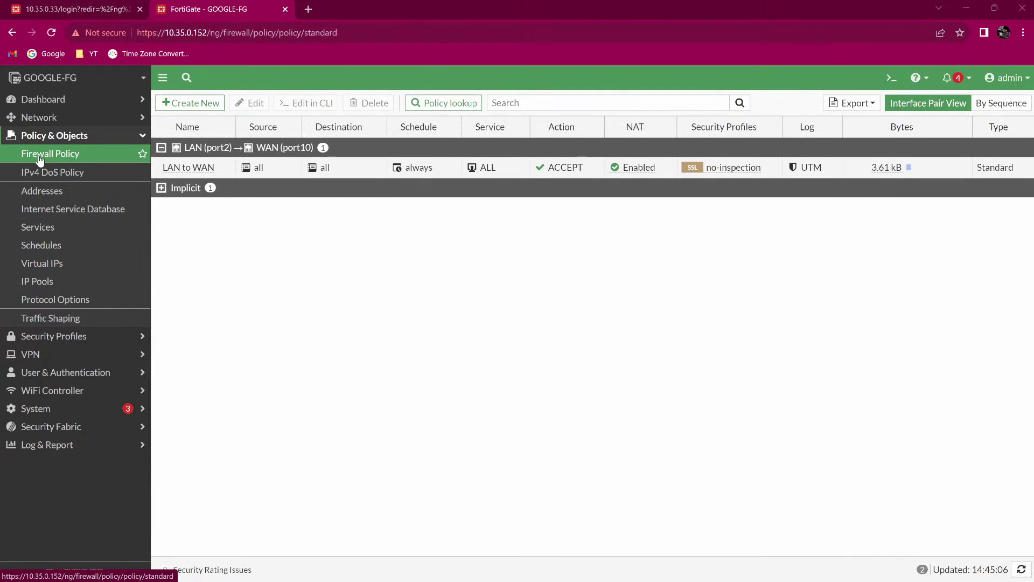
Confirm the client's Firefox request to 30.0.0.2 still hangs, then return to the Wireshark capture.
key(alt+Tab)
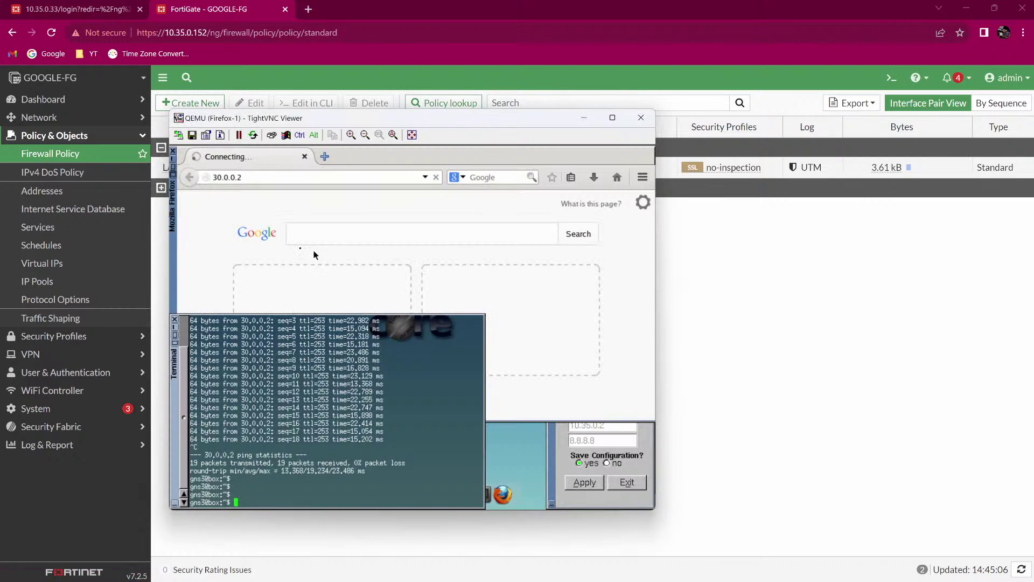
click(229, 223)
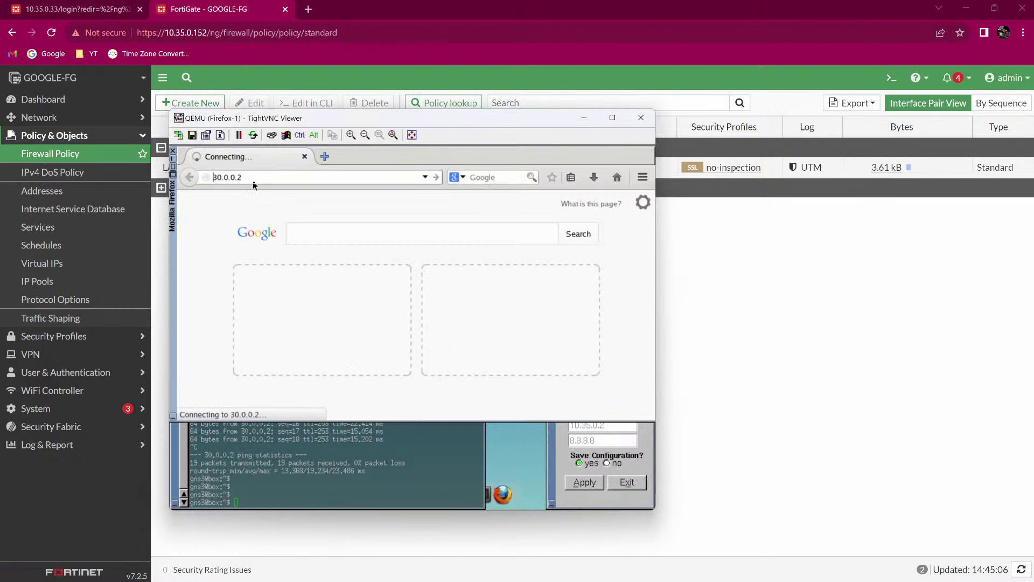
key(alt)
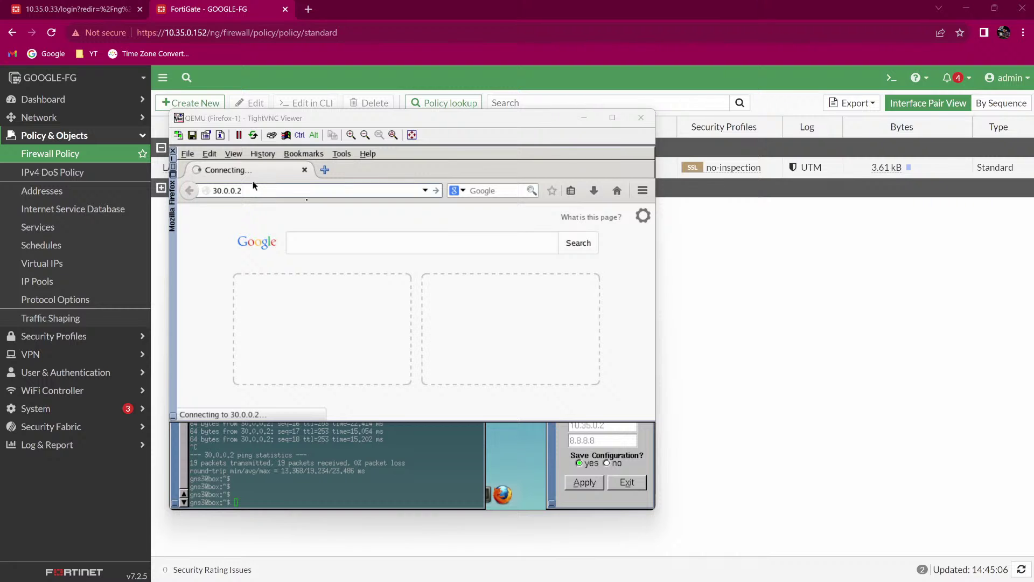
key(alt+Tab)
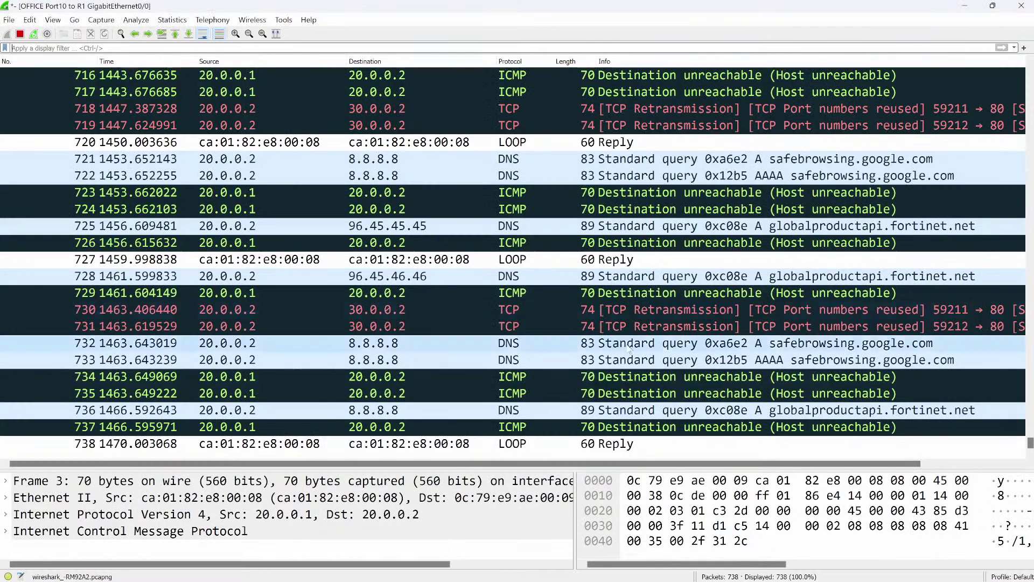
Inspect retransmitted TCP packets 730 and 731 from 20.0.0.2 to 30.0.0.2 port 80.
click(226, 311)
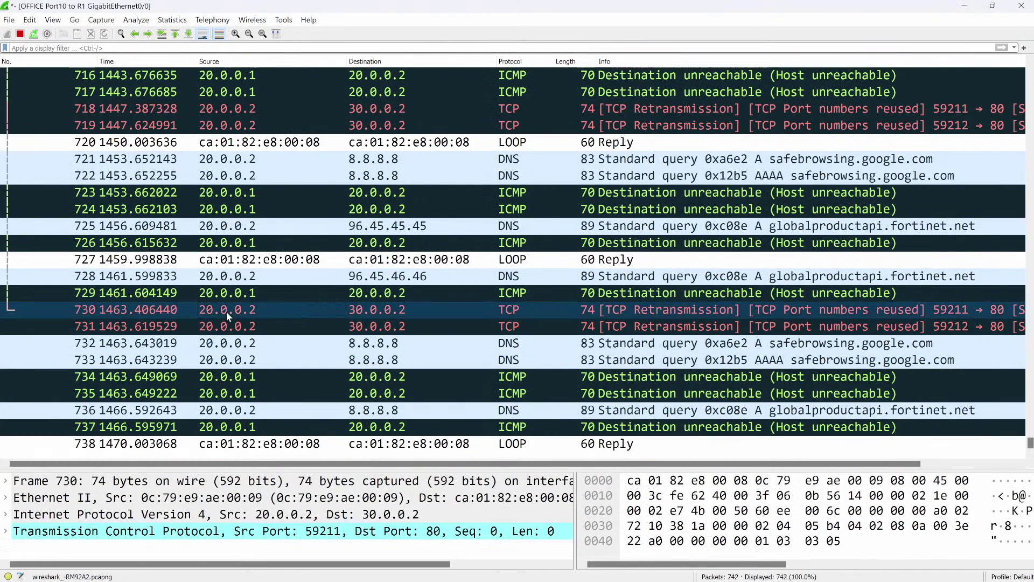
scroll(226, 311, down, 2)
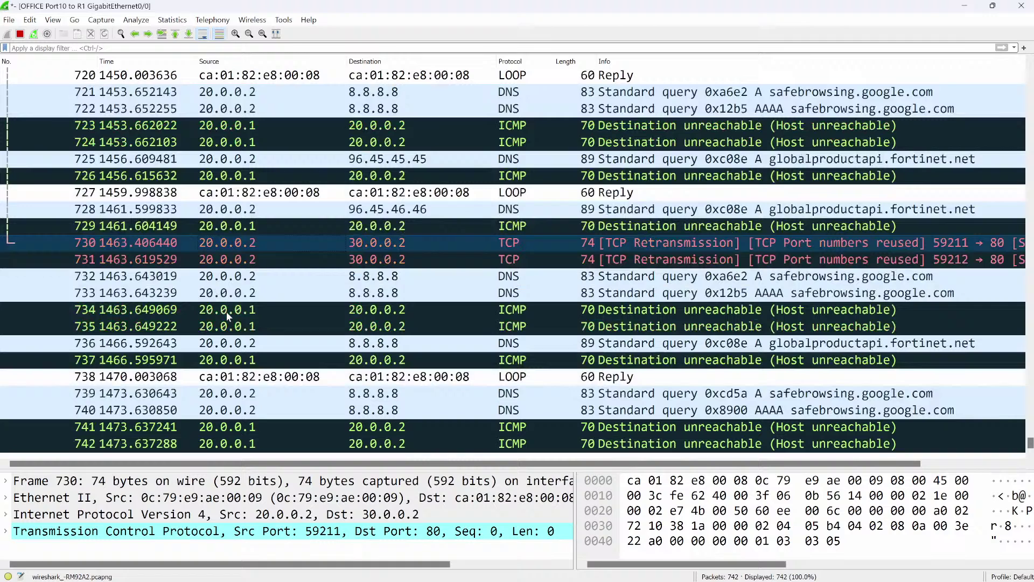
click(226, 265)
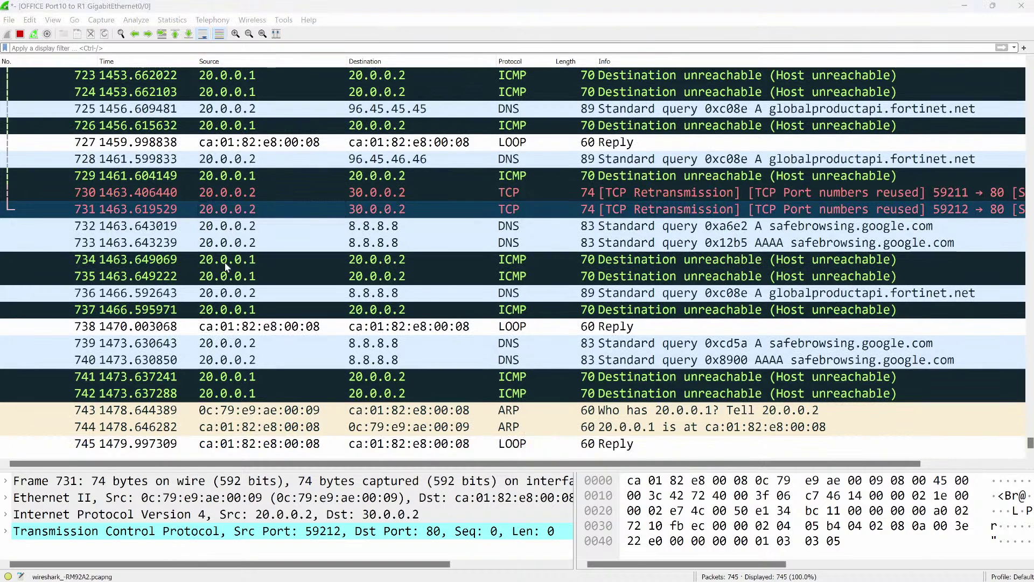
Return to the FortiGate Firewall Policy list and reload it.
key(alt+Tab)
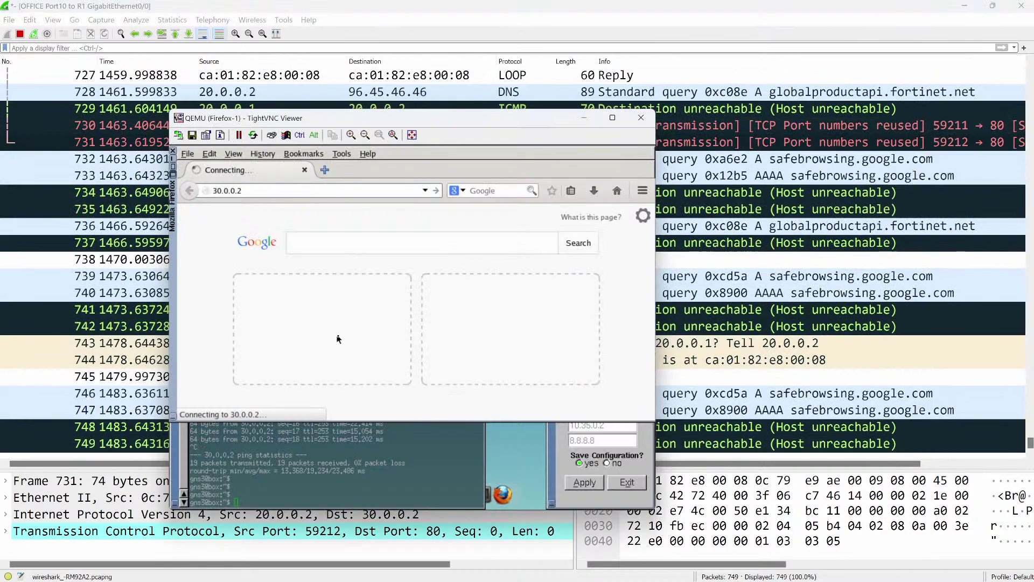
key(alt+Tab)
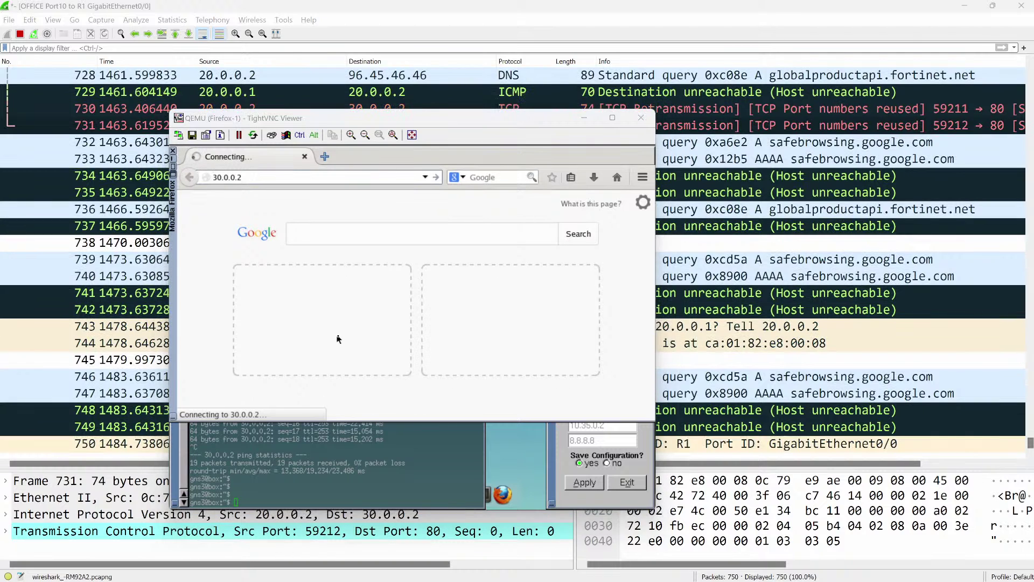
key(alt+Tab)
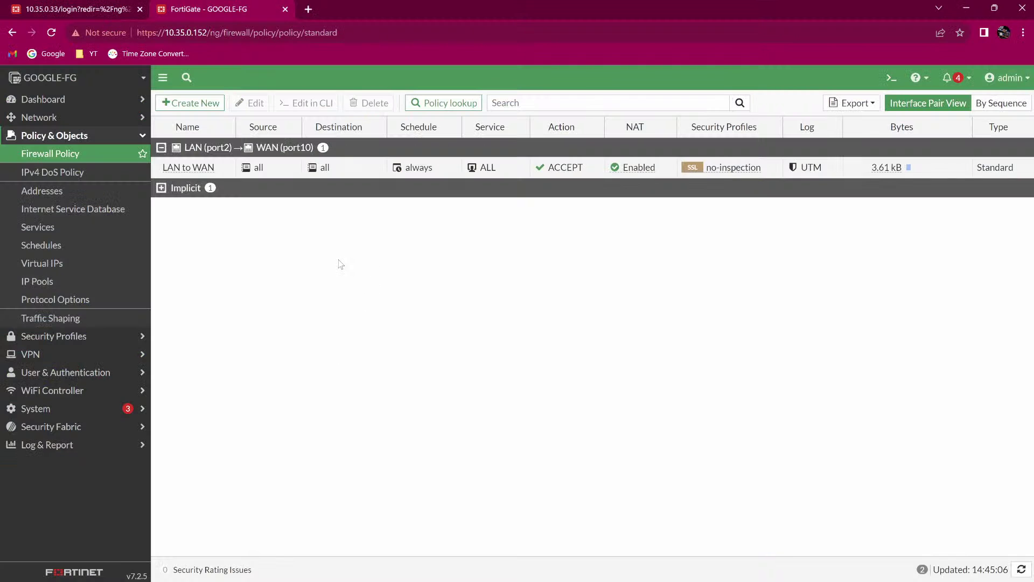
click(49, 155)
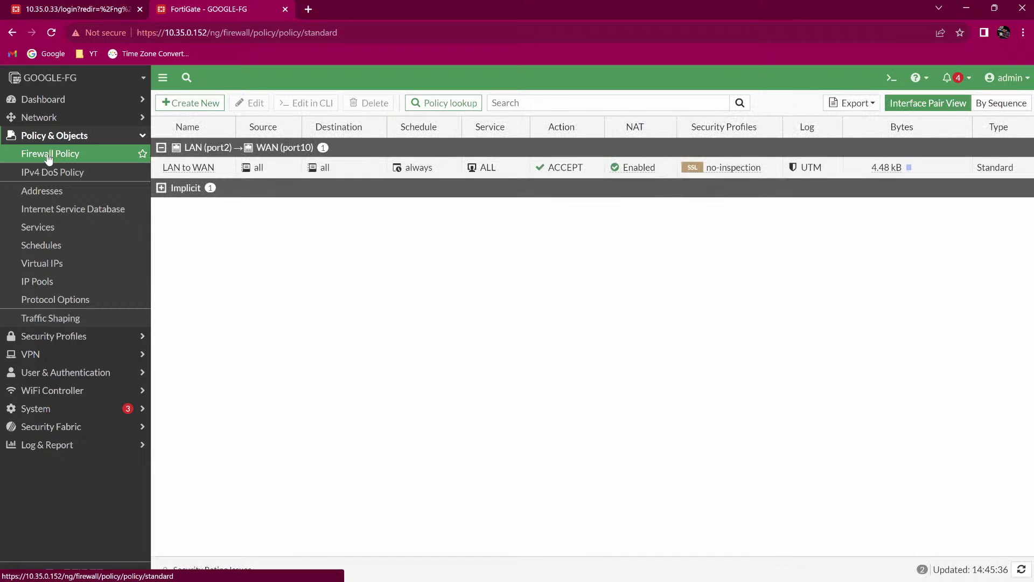
Create a new policy named WAN_TO_WEB from WAN (port10) to LAN (port2).
click(183, 103)
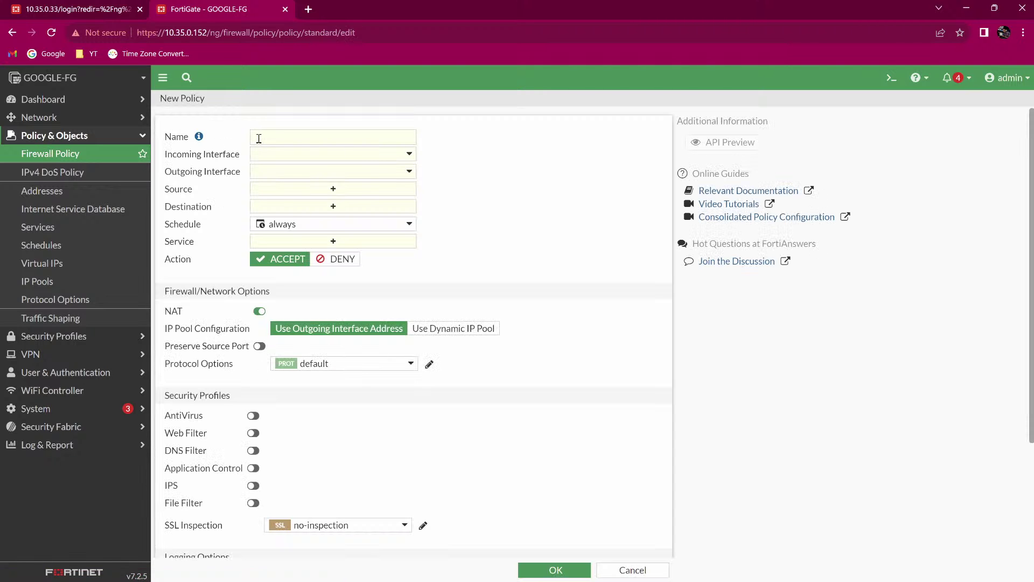
click(258, 138)
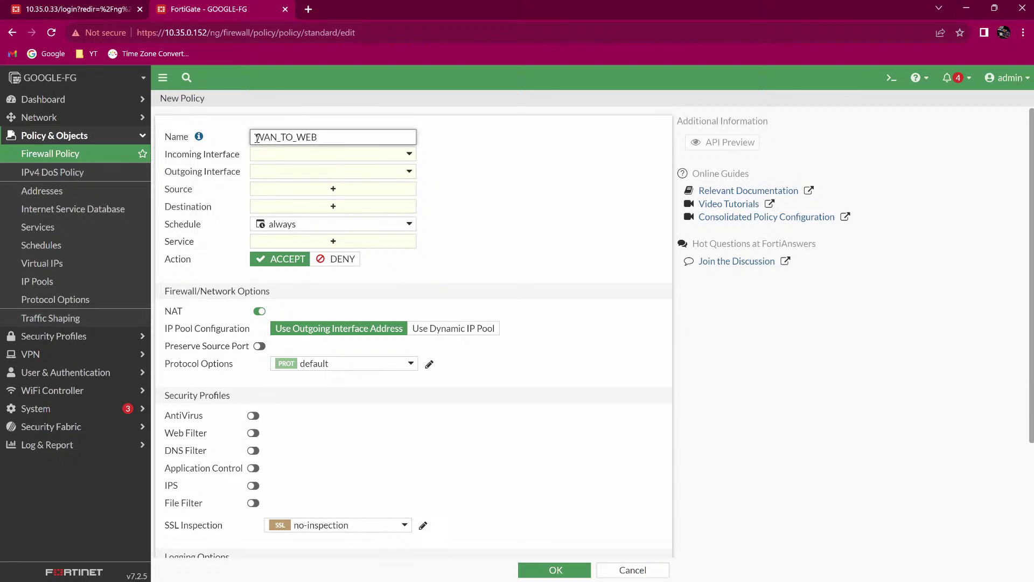
text(WAN_TO_WEB)
click(289, 156)
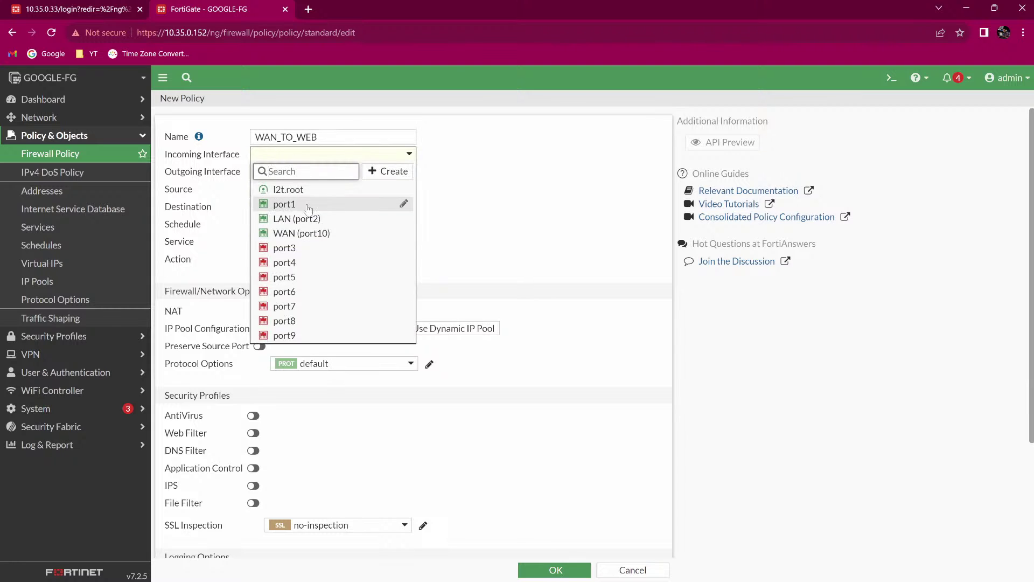
click(311, 234)
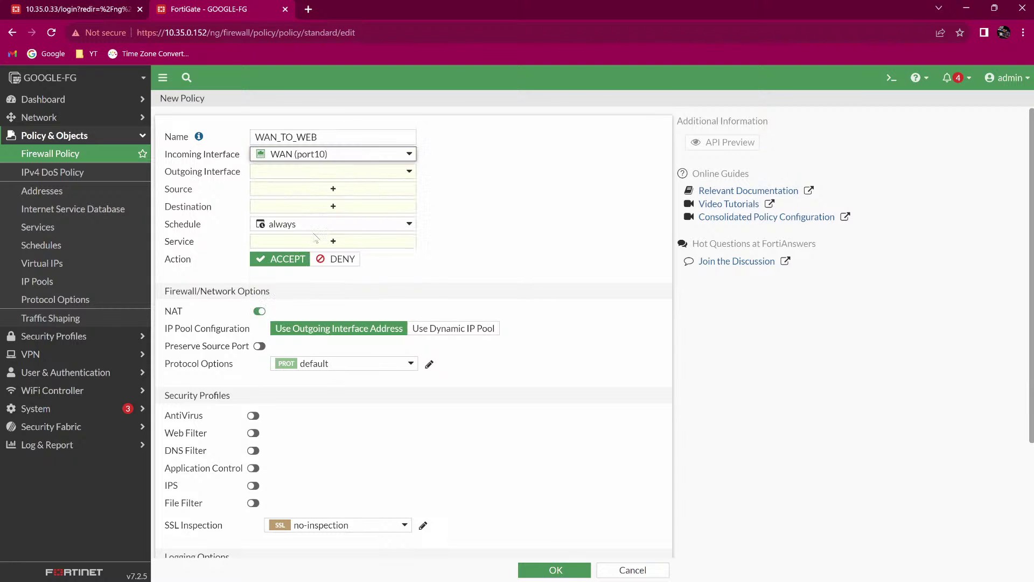
click(321, 172)
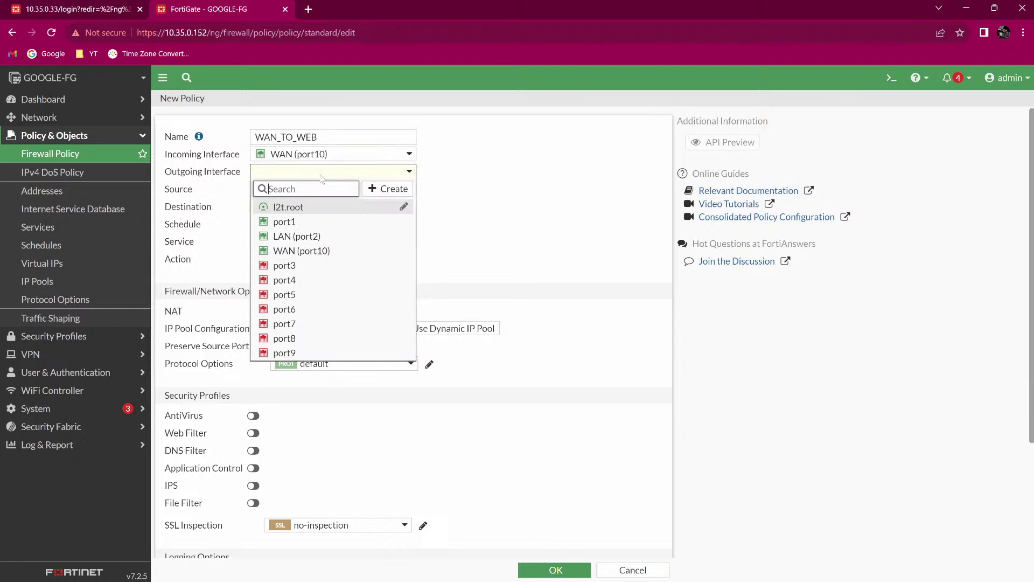
click(293, 238)
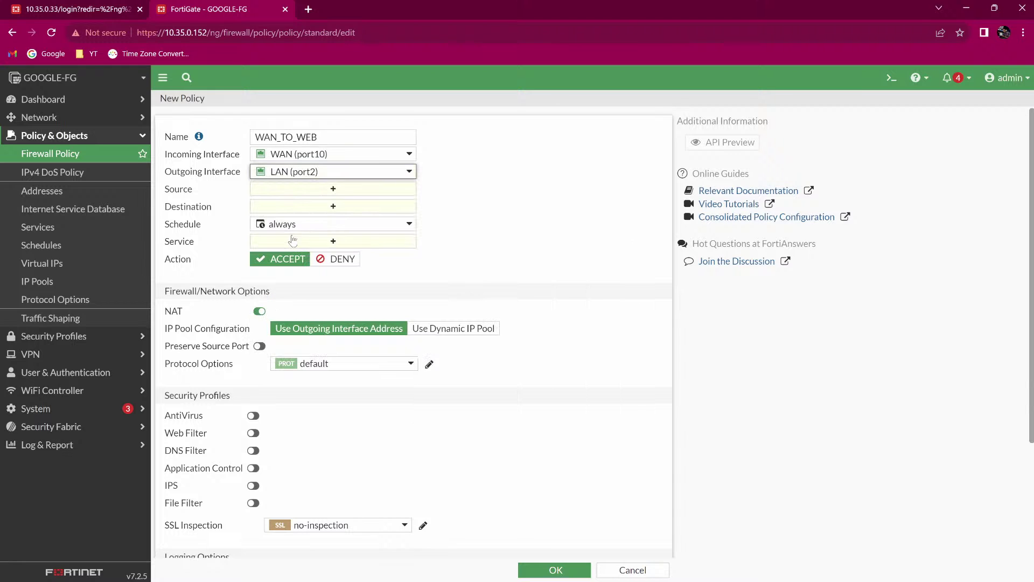
Set the policy source to all and destination to the WEB_TRAFFIC virtual IP.
click(301, 196)
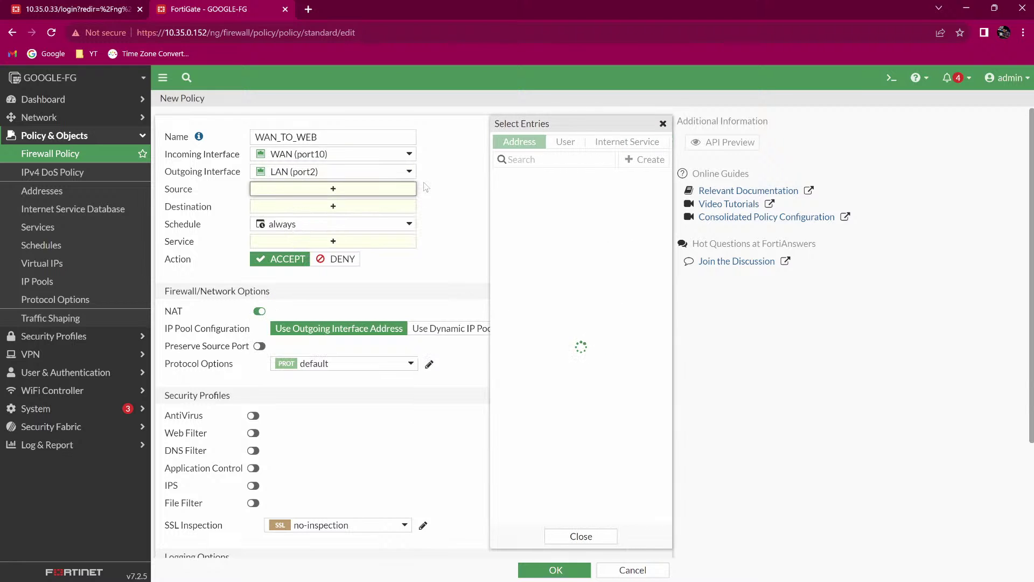
click(515, 194)
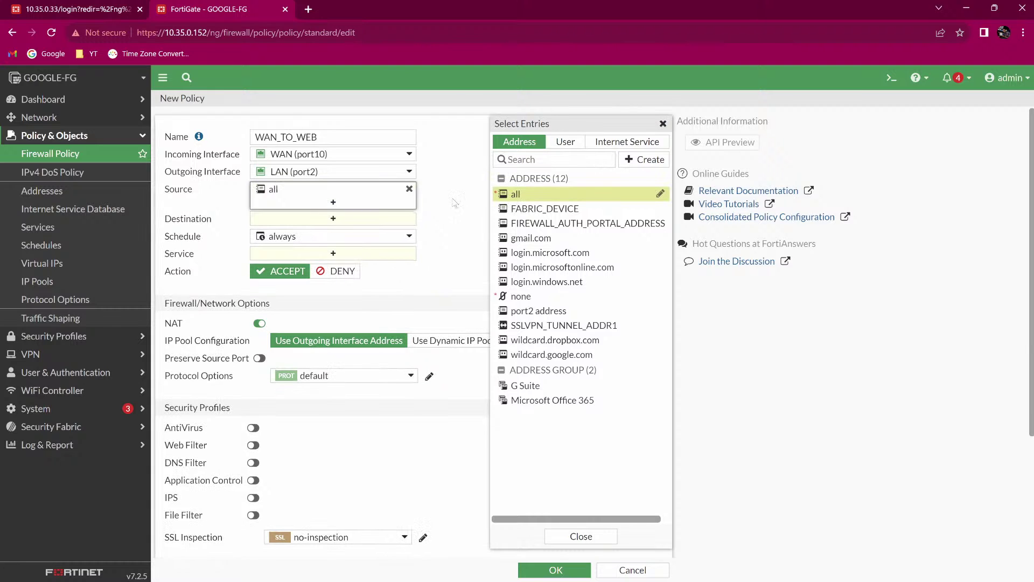
click(321, 218)
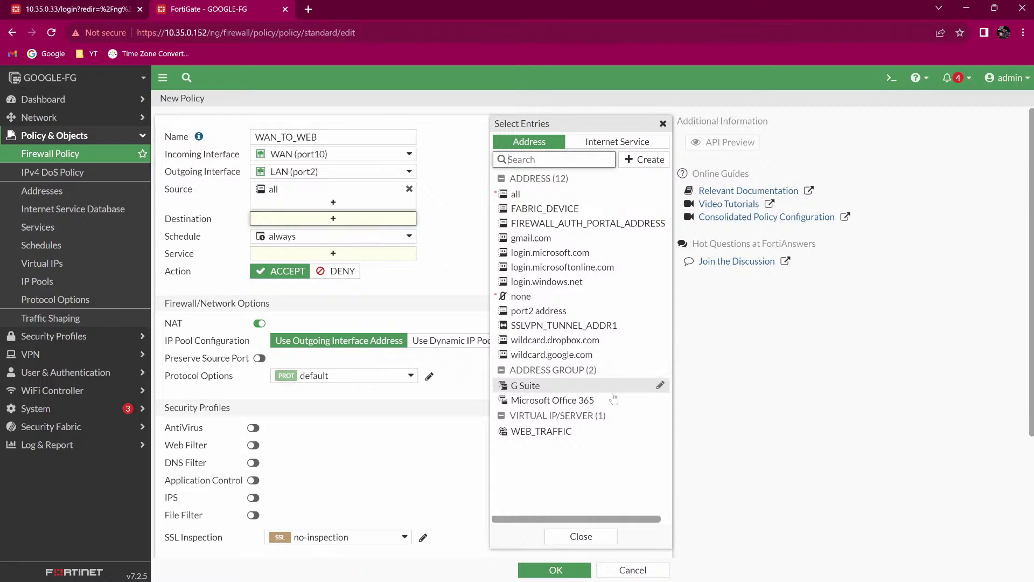
click(567, 432)
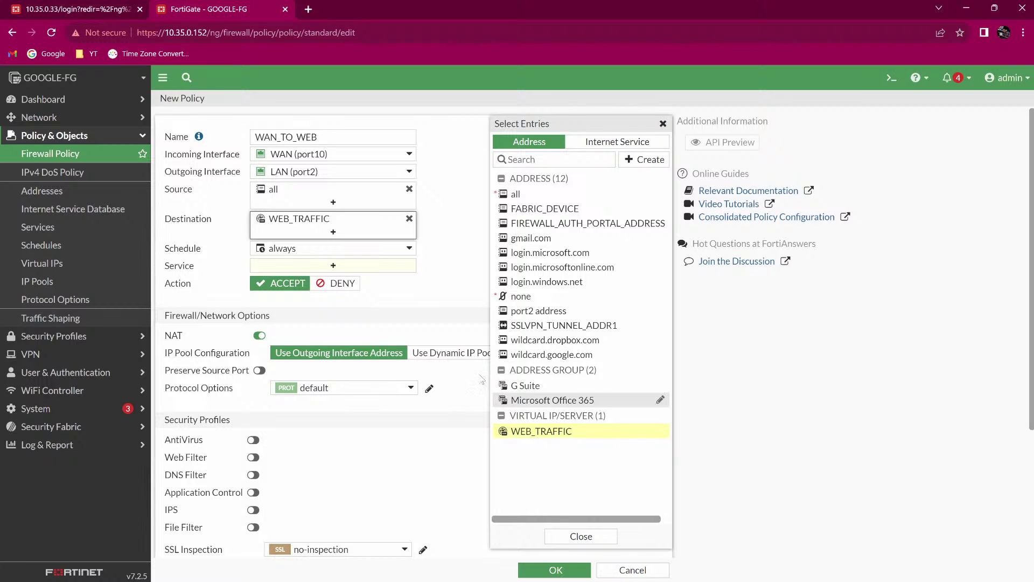
Allow HTTP and HTTPS services and save the WAN_TO_WEB policy.
click(334, 266)
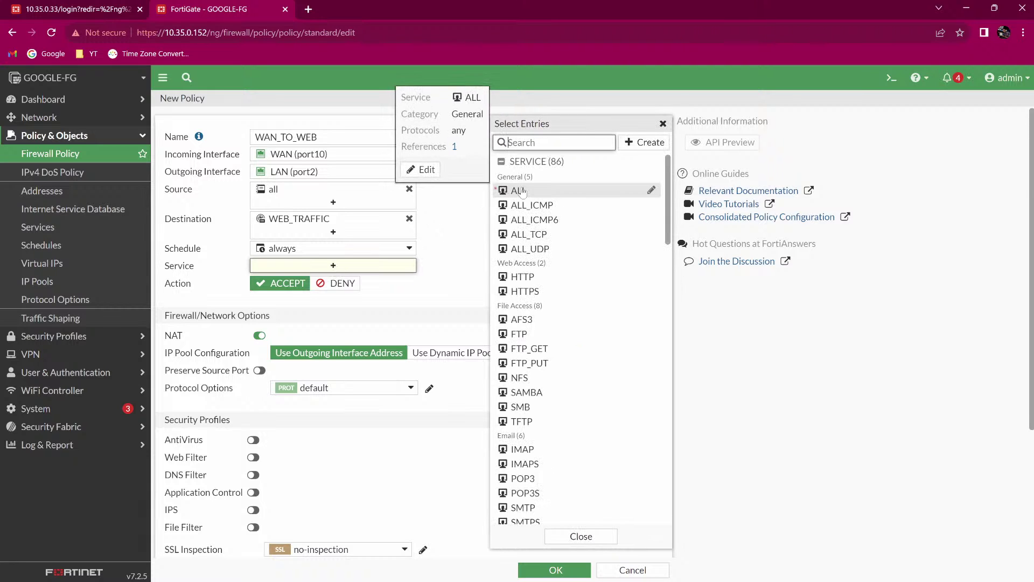
mouse_move(531, 280)
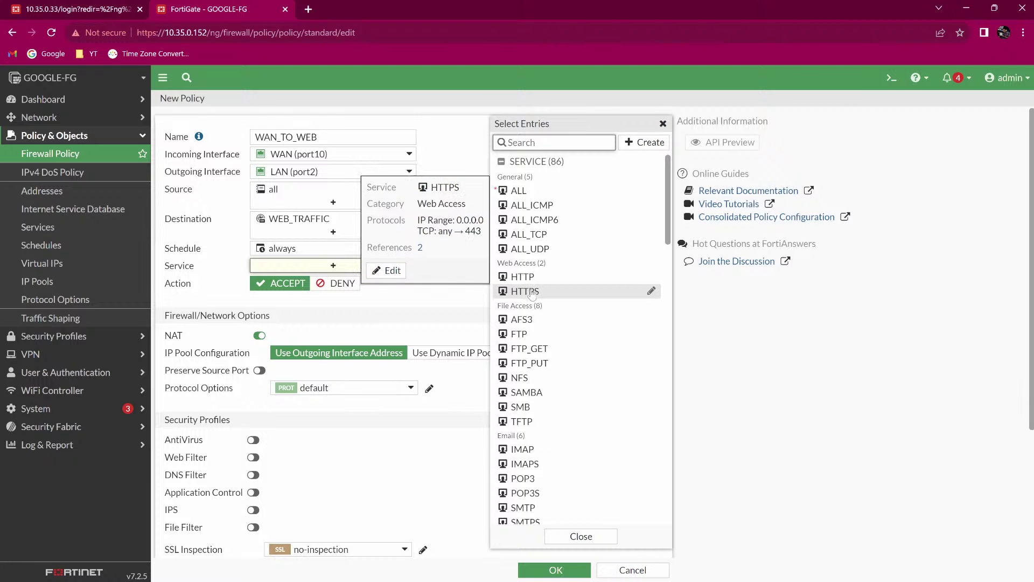
click(532, 291)
click(537, 278)
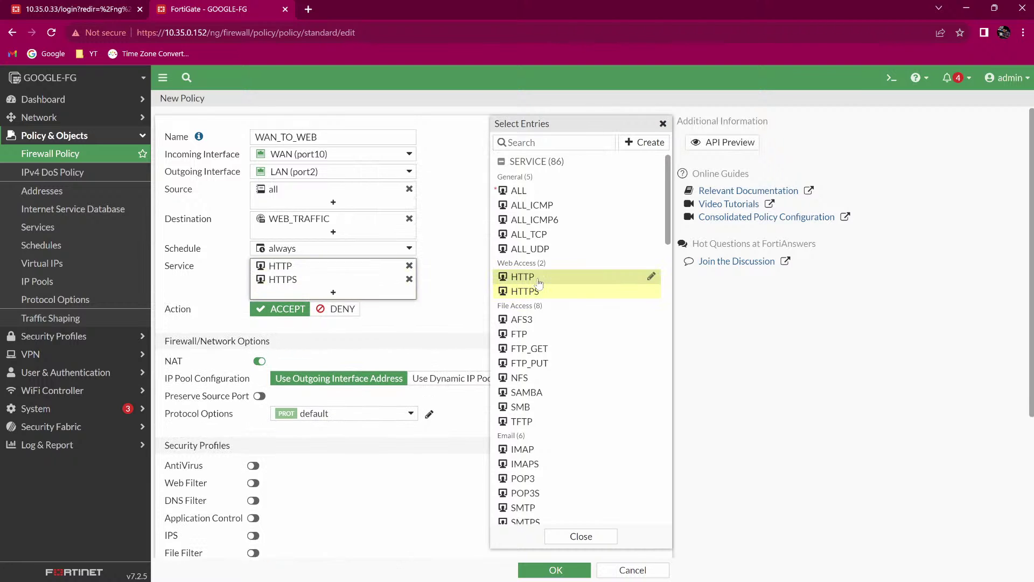
click(449, 300)
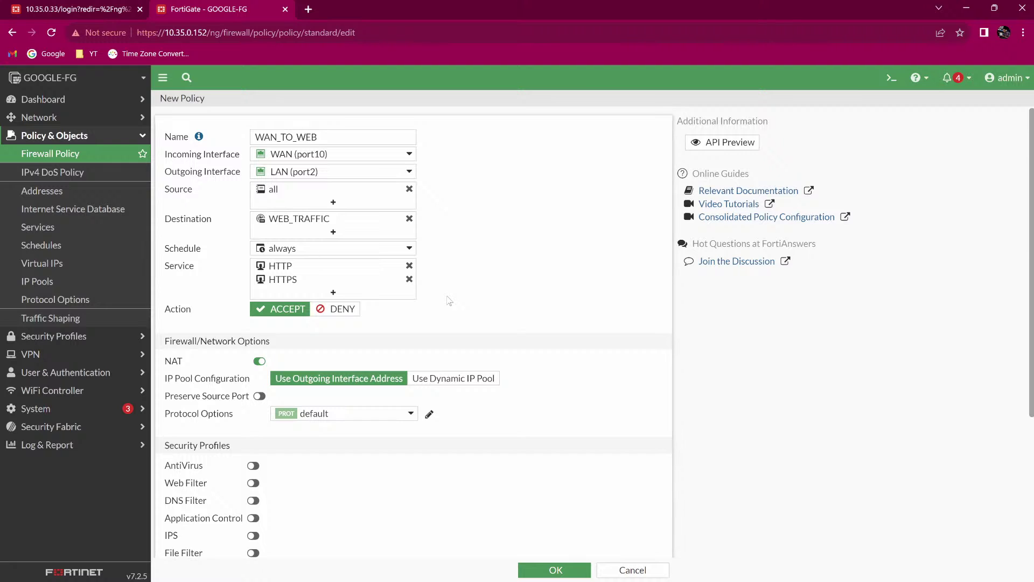
scroll(314, 315, down, 1)
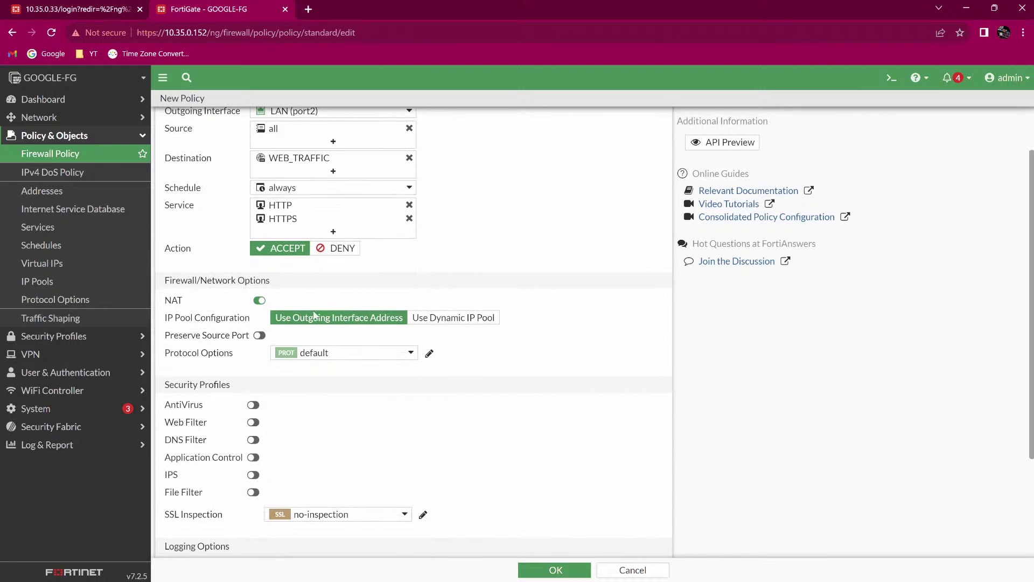
scroll(329, 291, down, 2)
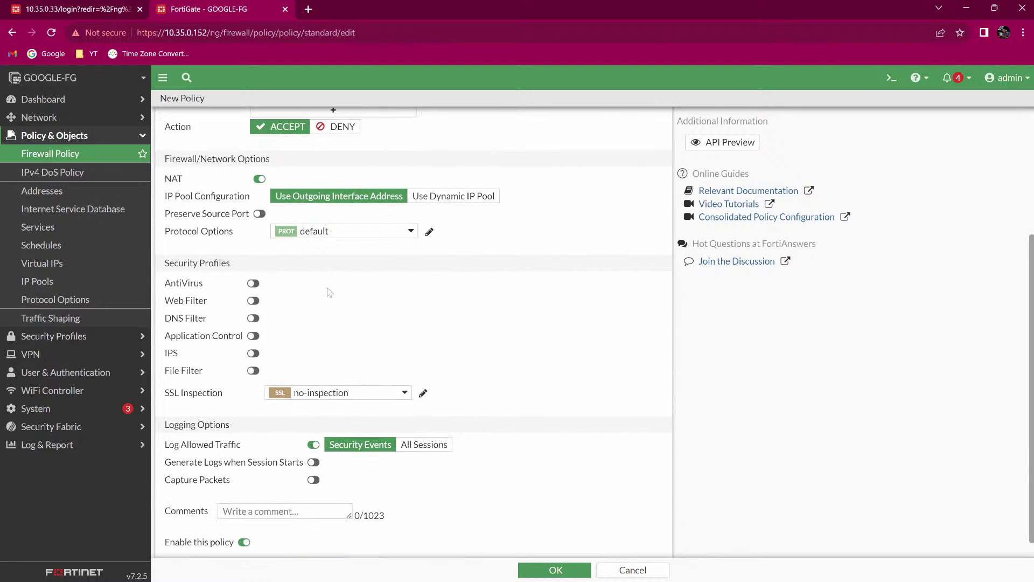
scroll(330, 291, down, 1)
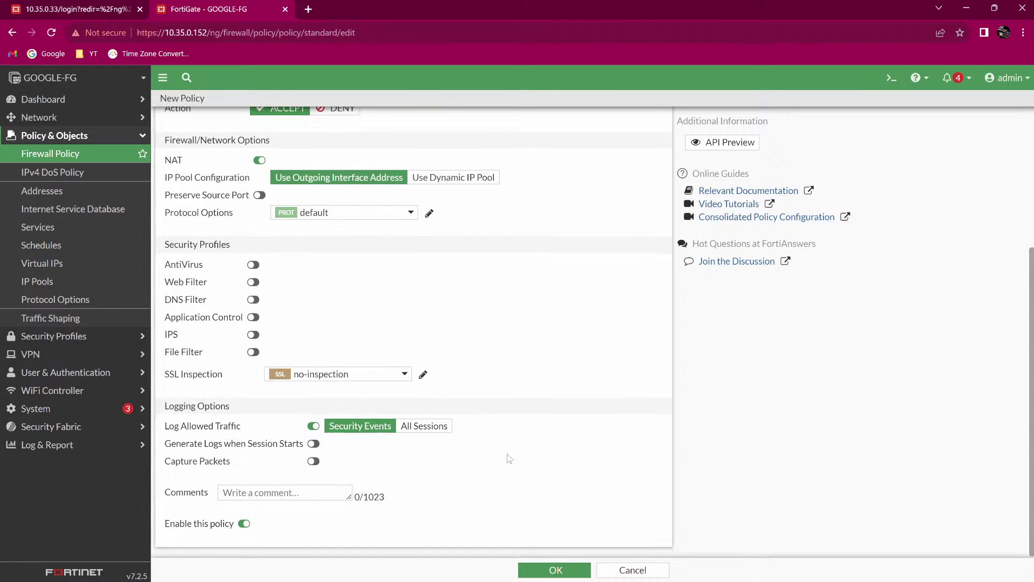
click(559, 569)
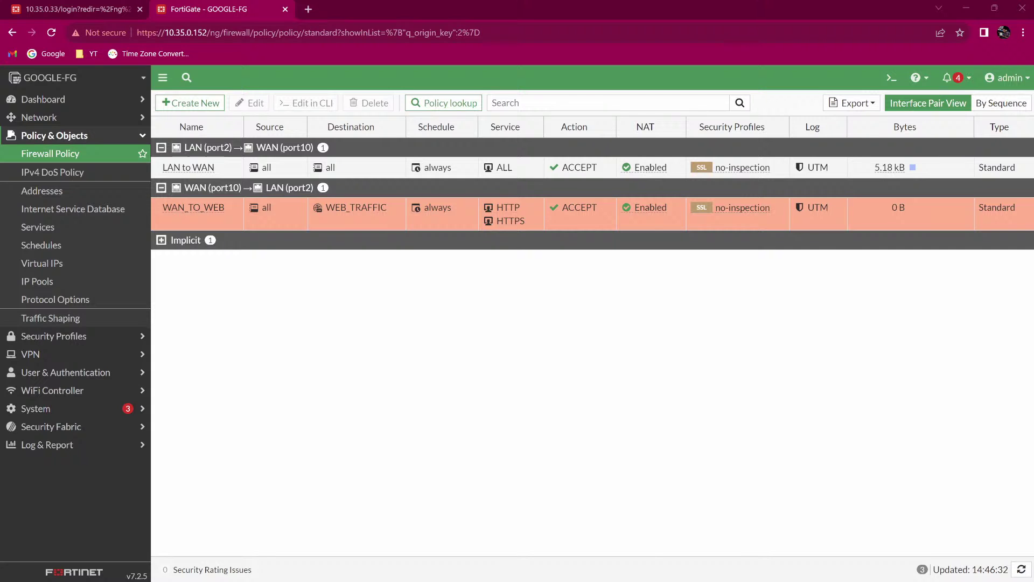
Review the saved WAN_TO_WEB row, then bring the client's Firefox window forward.
key(alt+Tab)
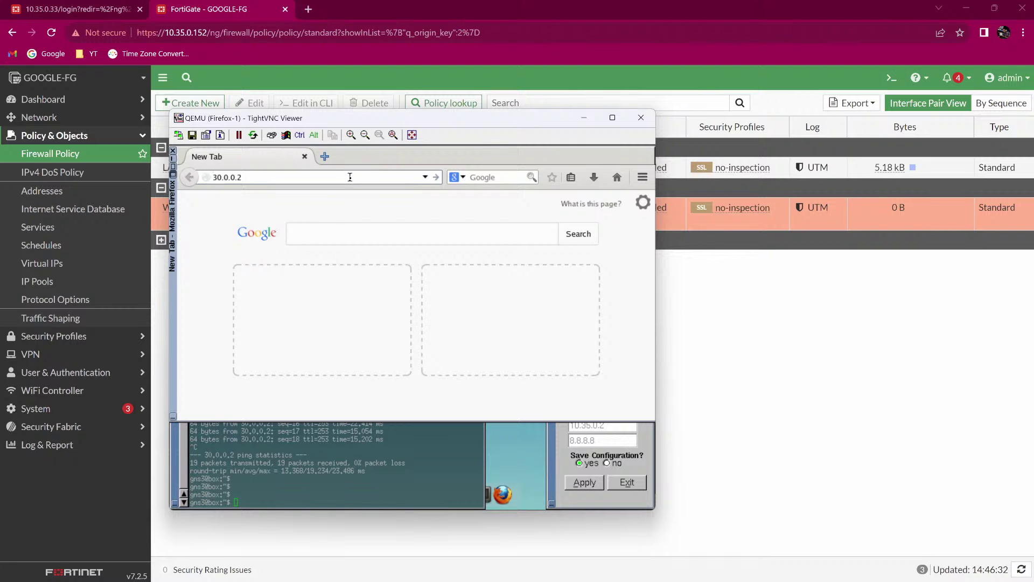
Load the TurnKey WordPress site at 30.0.0.2, then mark Client-OFFICE in GNS3 with an arrow.
key(Return)
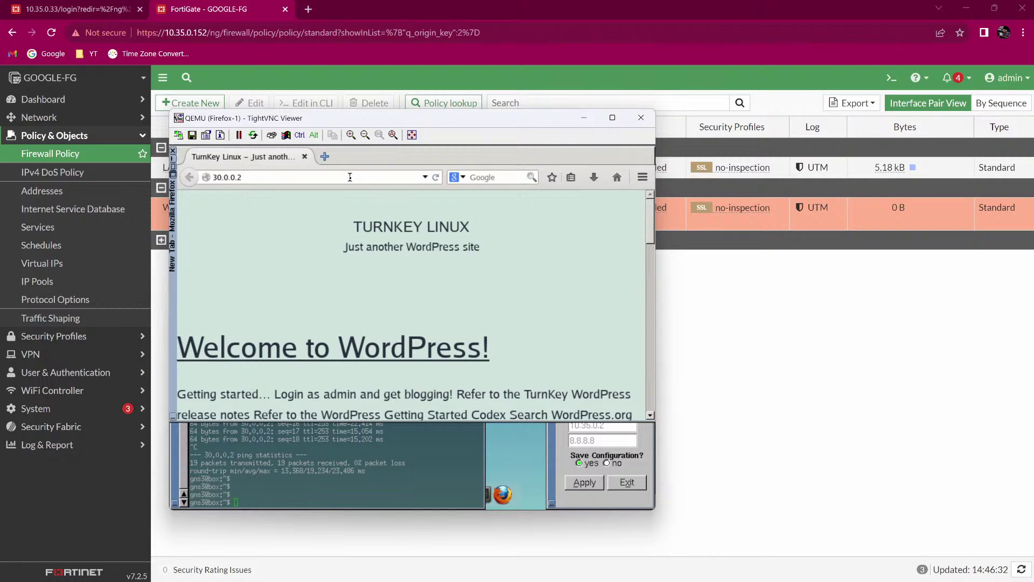
key(alt)
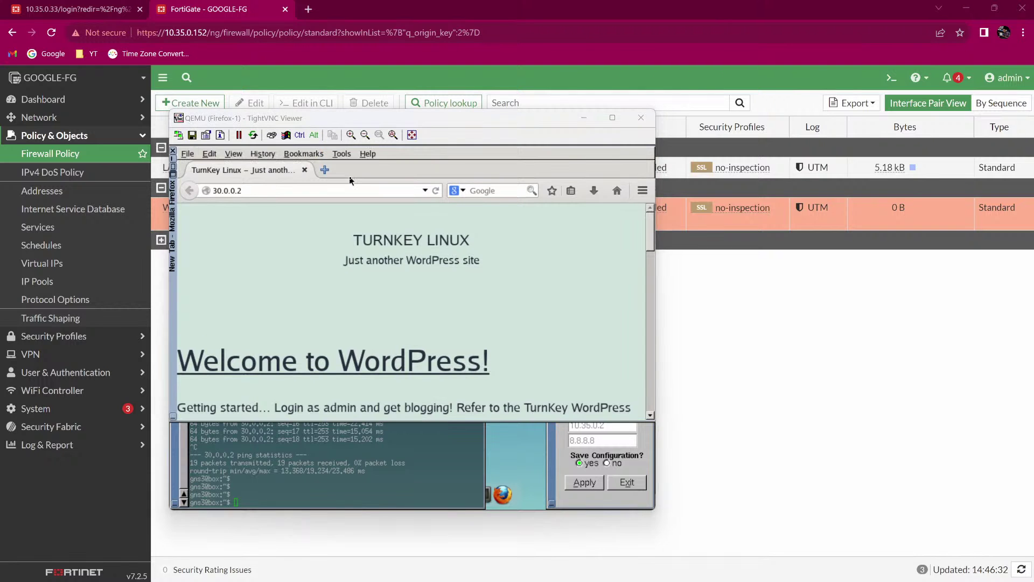
key(alt+Tab)
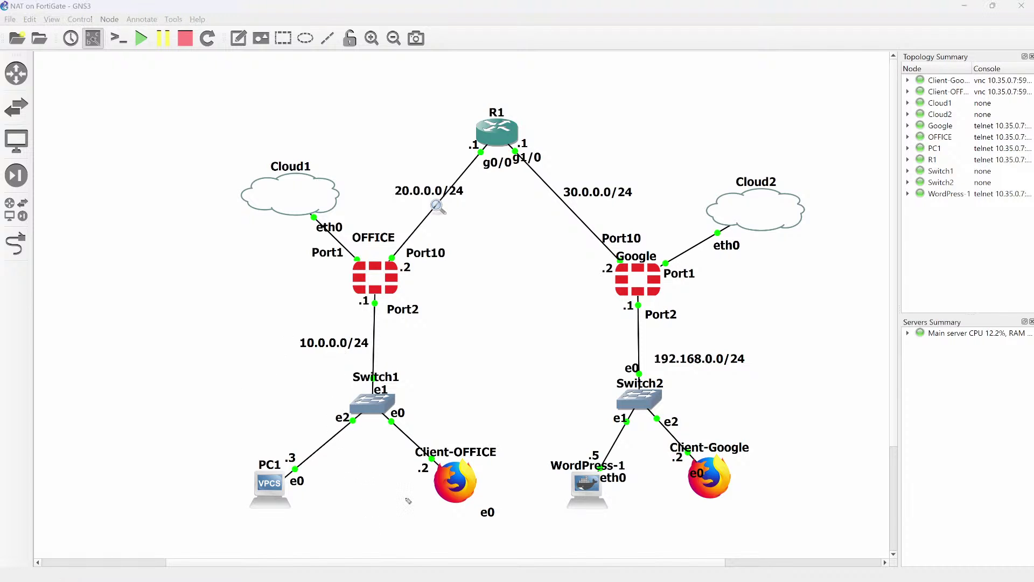
mouse_move(361, 520)
mouse_down()
mouse_move(396, 498)
mouse_move(408, 505)
mouse_up()
mouse_move(462, 426)
mouse_down()
mouse_move(403, 297)
mouse_move(458, 205)
mouse_move(533, 192)
mouse_move(583, 239)
mouse_move(604, 331)
mouse_move(590, 439)
mouse_move(582, 464)
mouse_move(557, 452)
mouse_move(560, 462)
mouse_up()
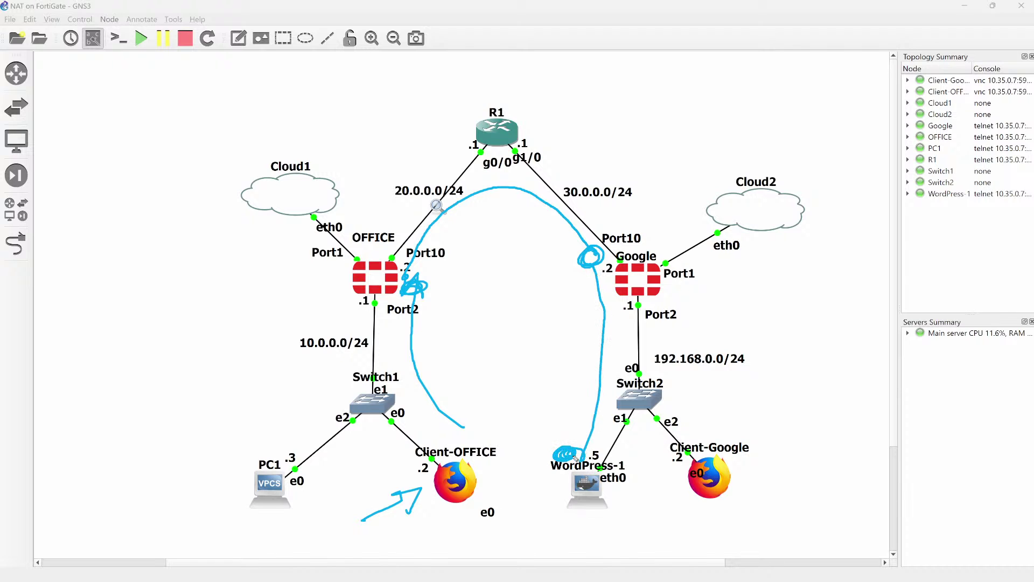
drag(518, 408, 532, 406)
drag(551, 419, 520, 431)
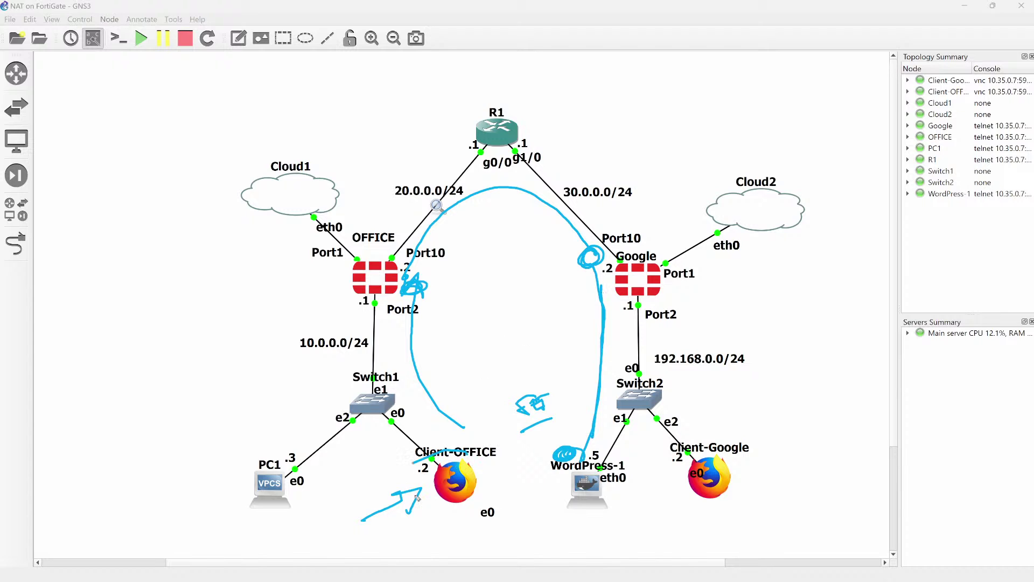
mouse_move(416, 462)
mouse_down()
mouse_move(488, 434)
mouse_move(417, 461)
mouse_up()
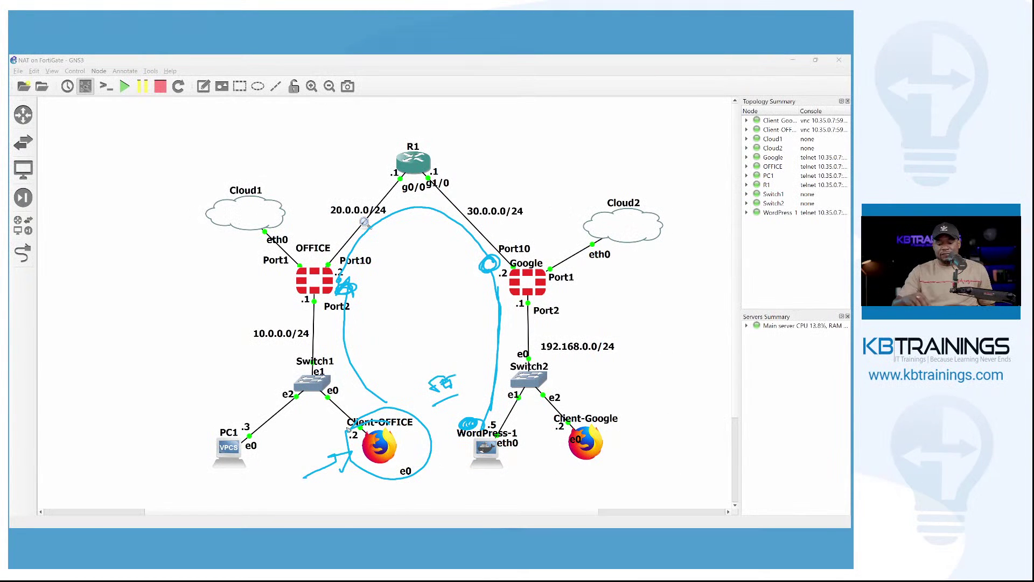
key(e)
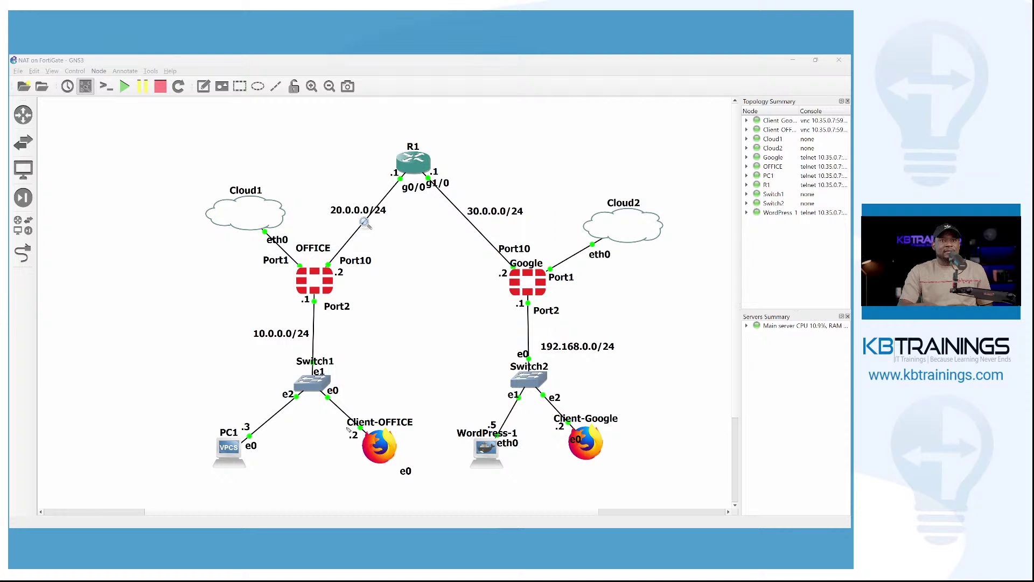